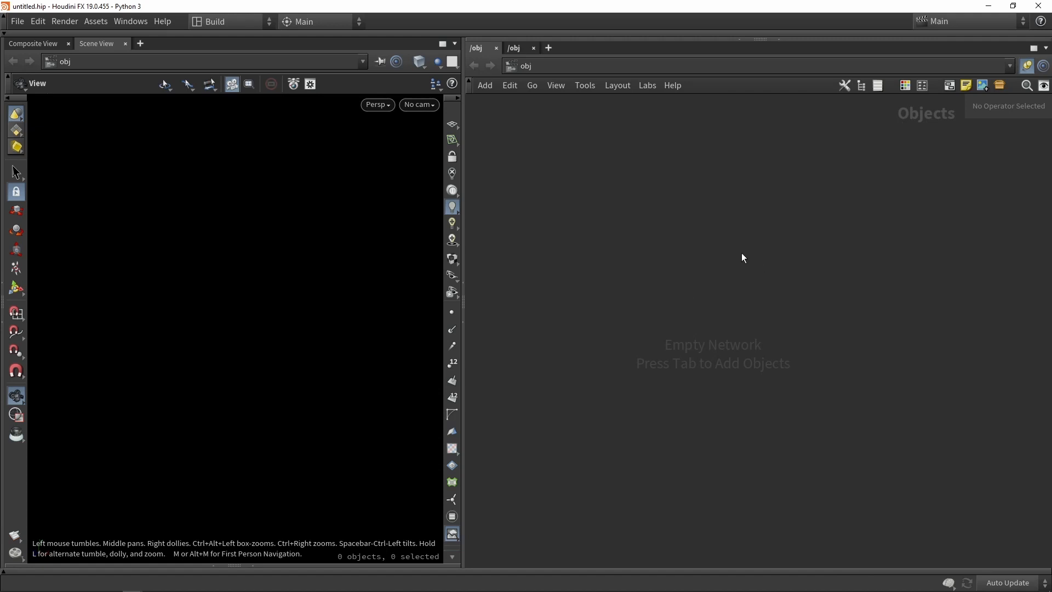
- Create a Geometry object in the empty object network and go inside it
key("Tab")
type("geo")
key("Return")
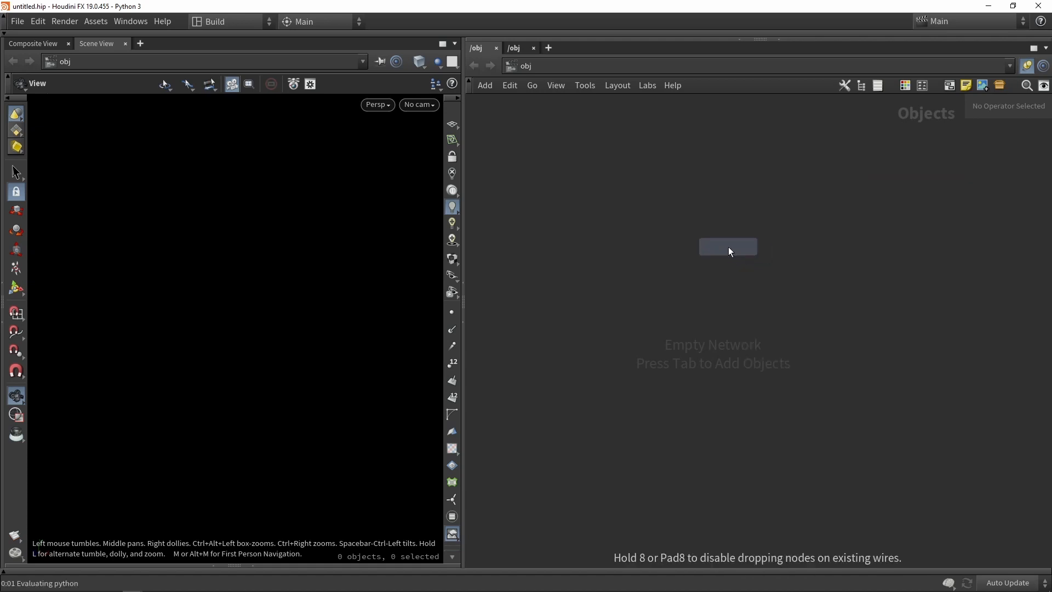
left_click(728, 247)
left_click_drag(727, 249, 584, 298)
double_click(584, 301)
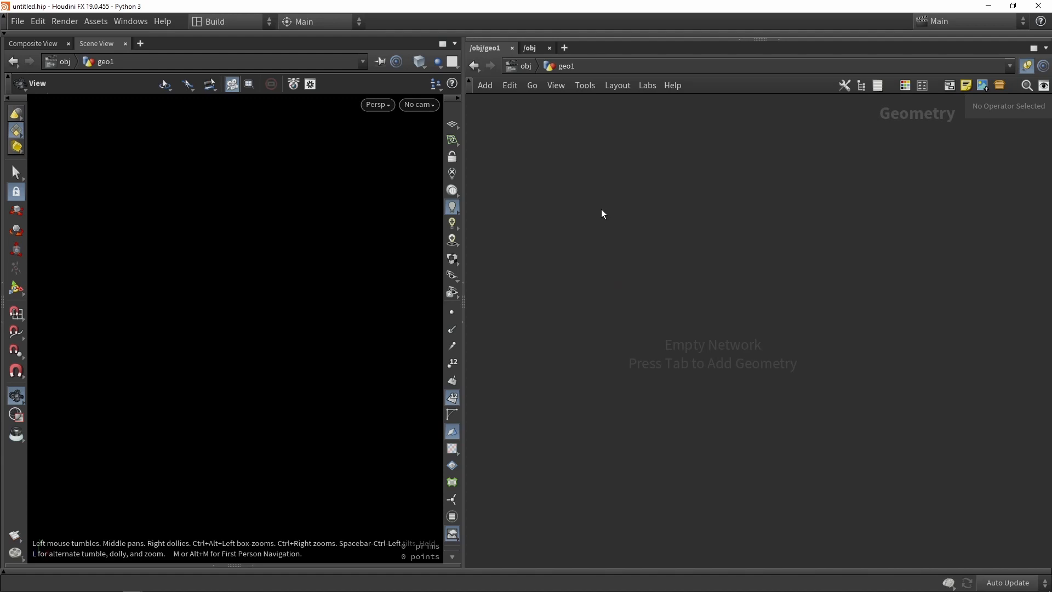
- Add a File node inside the geometry network
key("Tab")
type("file")
key("Return")
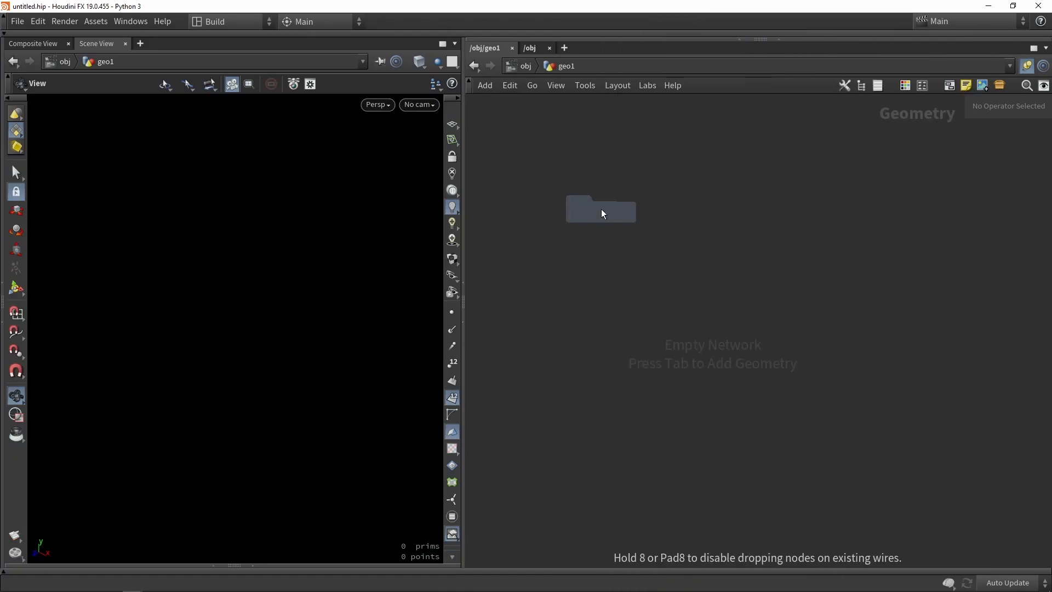
left_click(600, 209)
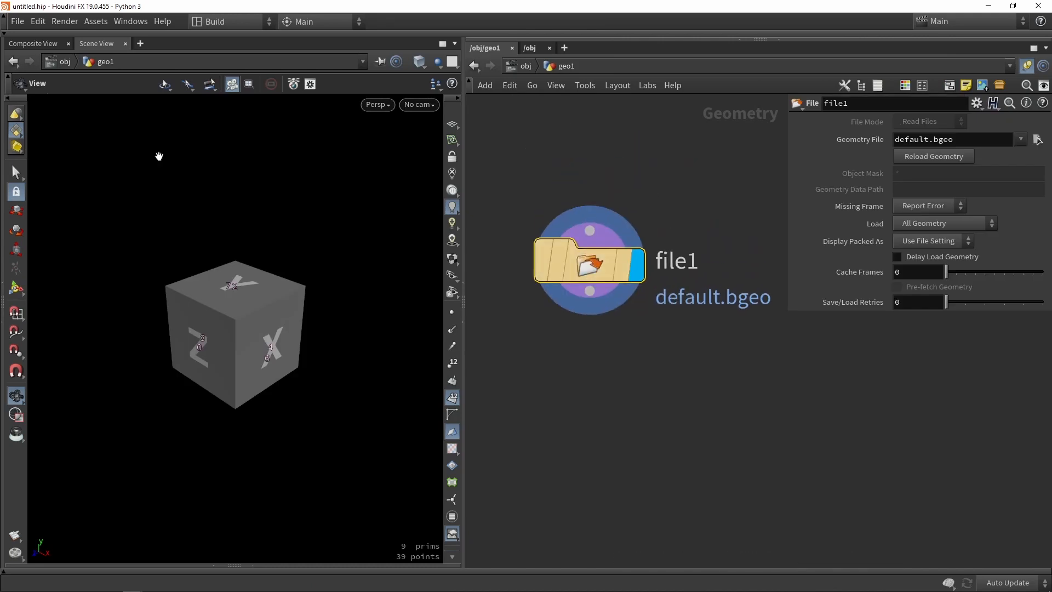
- Turn off the primitive number display in the viewport
middle_click_drag(259, 240, 265, 185)
left_click(452, 398)
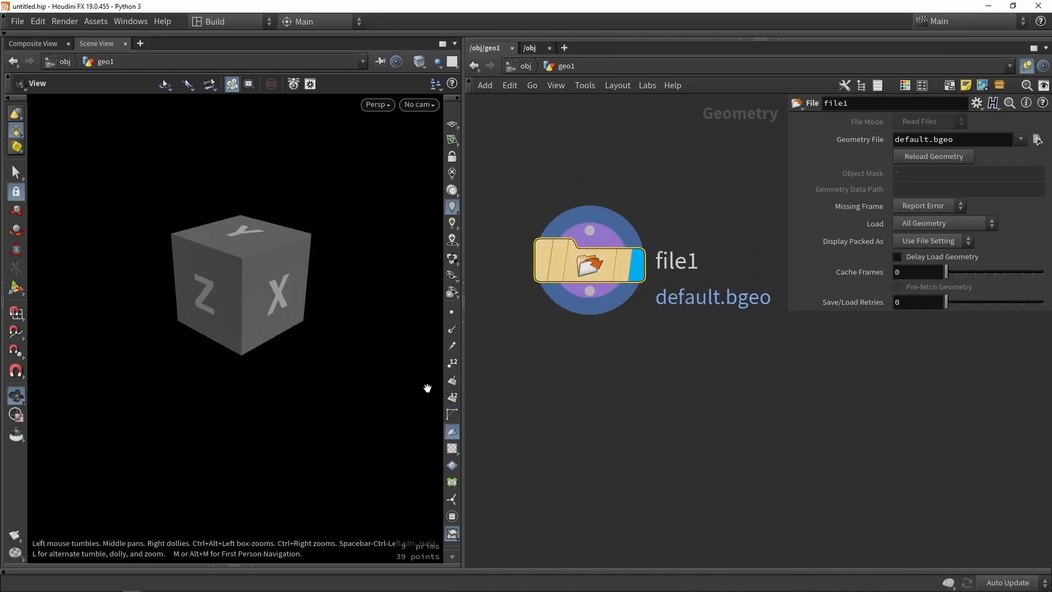
left_click_drag(427, 388, 301, 170)
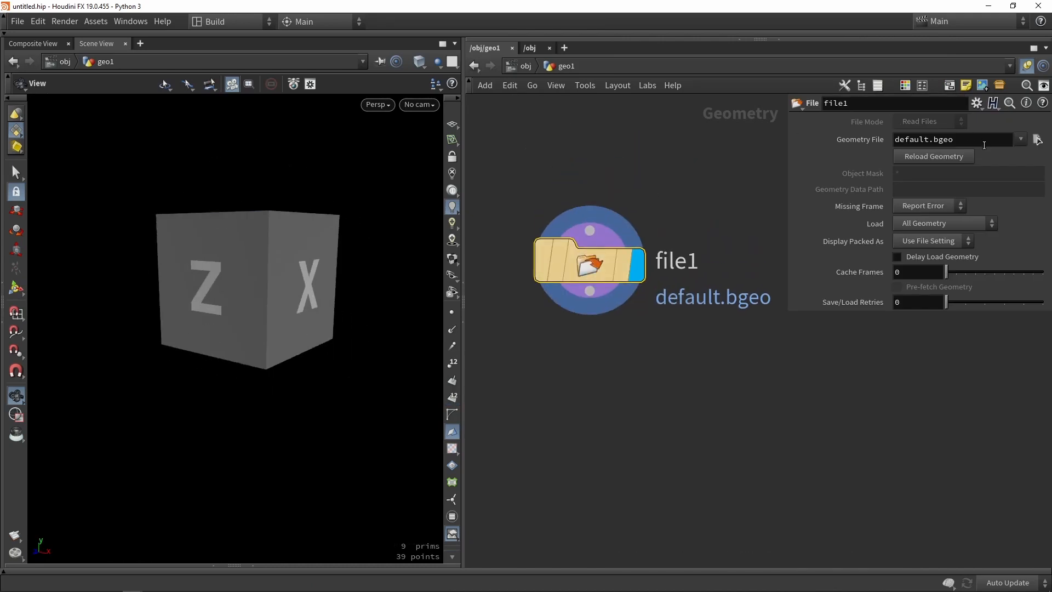
- Paste the copied File node that loads Skytrain_Modules_01.FBX in place of the default one and inspect the carriage module
key("ctrl+v")
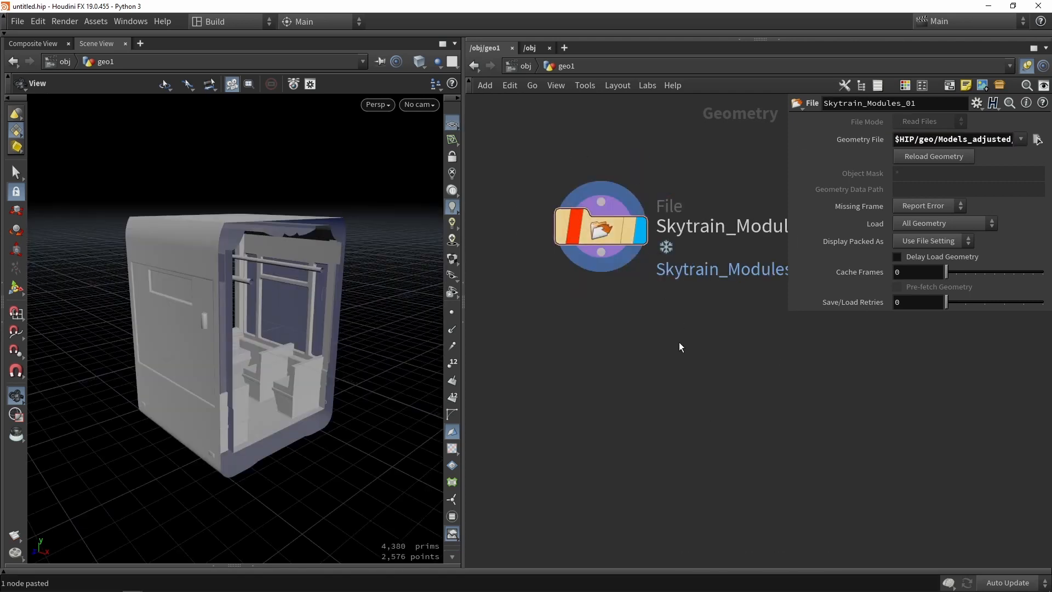
middle_click_drag(712, 400, 665, 421)
scroll(664, 414, "down", 1)
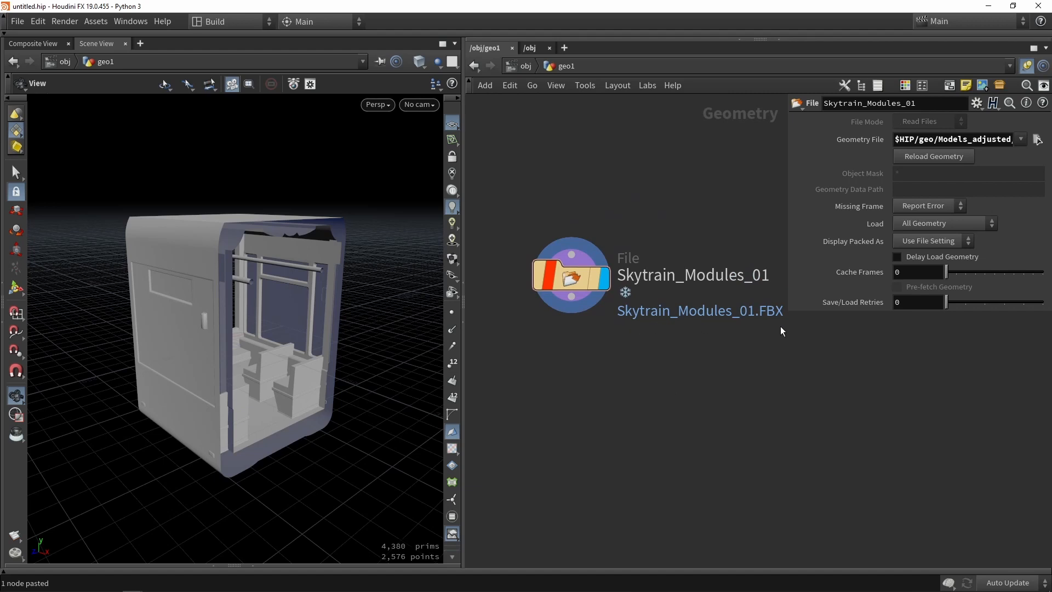
left_click_drag(275, 318, 301, 305)
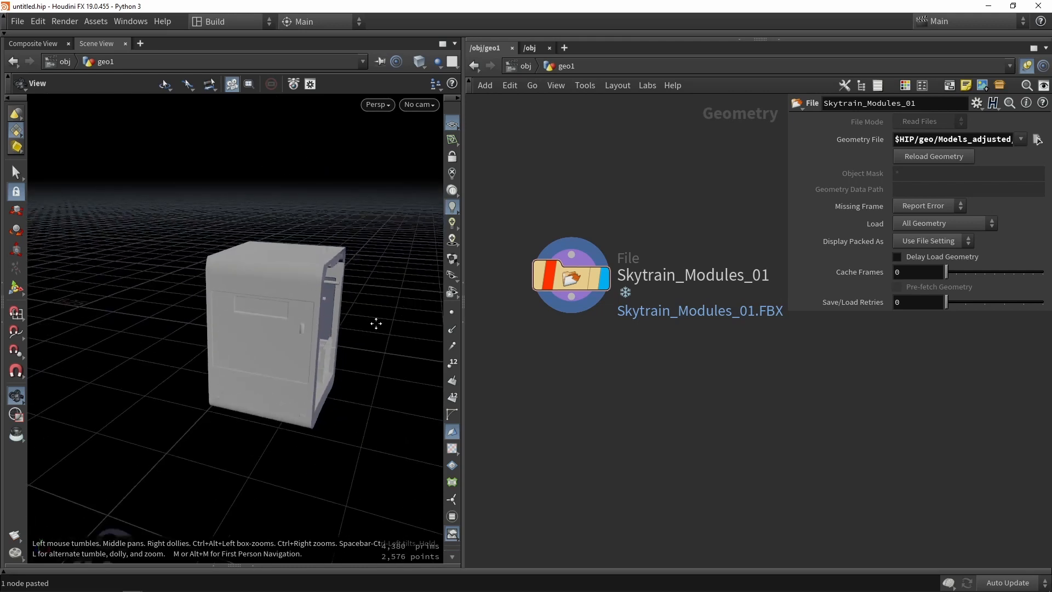
left_click_drag(378, 320, 271, 304)
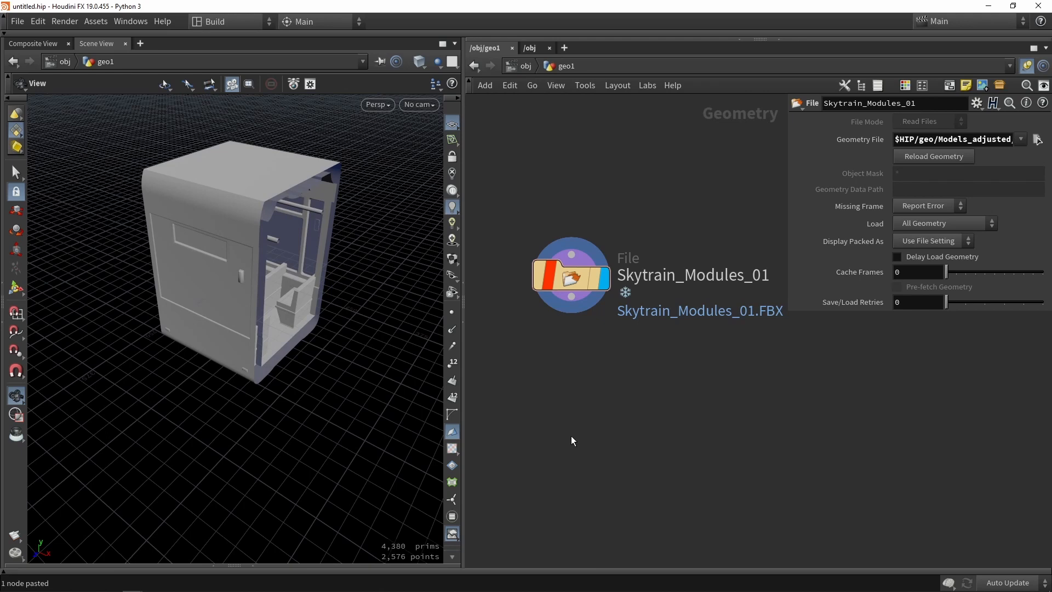
left_click_drag(286, 315, 290, 339)
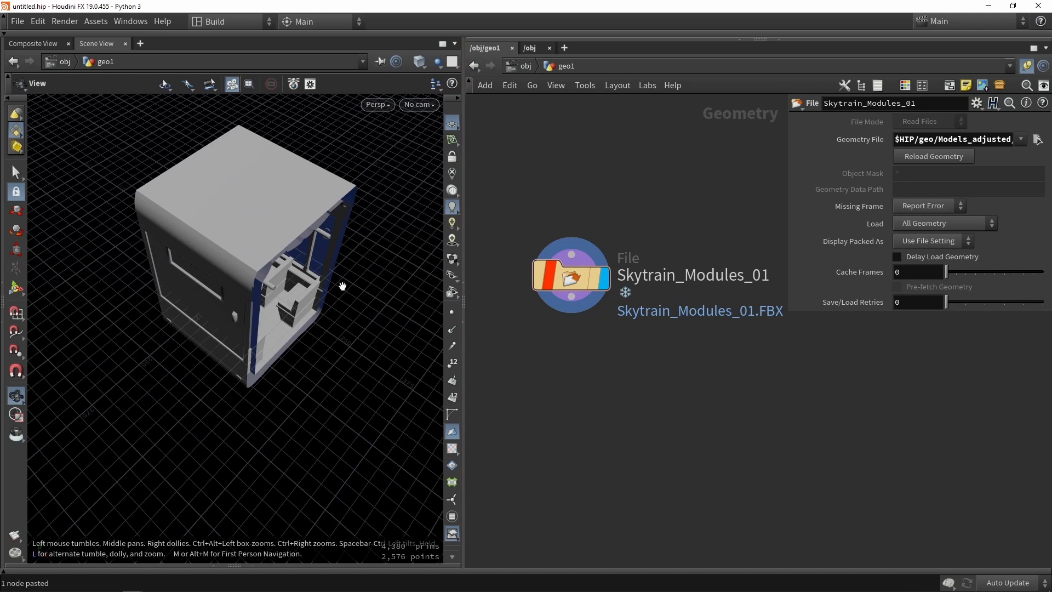
scroll(364, 337, "up", 4)
left_click_drag(363, 337, 347, 358)
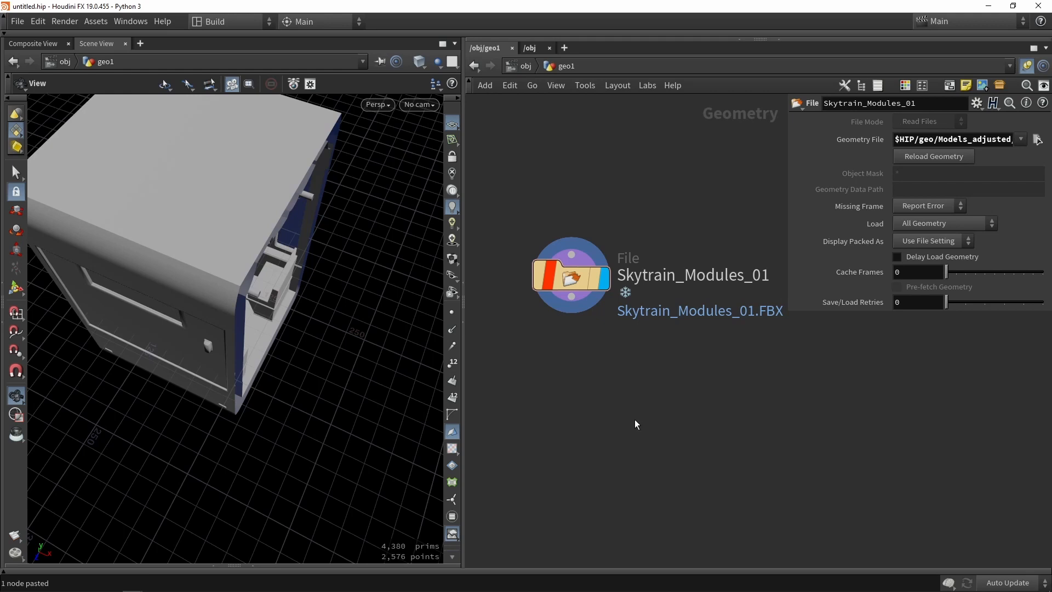
- Add a Transform node below the Skytrain_Modules_01 File node and wire the file's output into it
key("Tab")
type("tra")
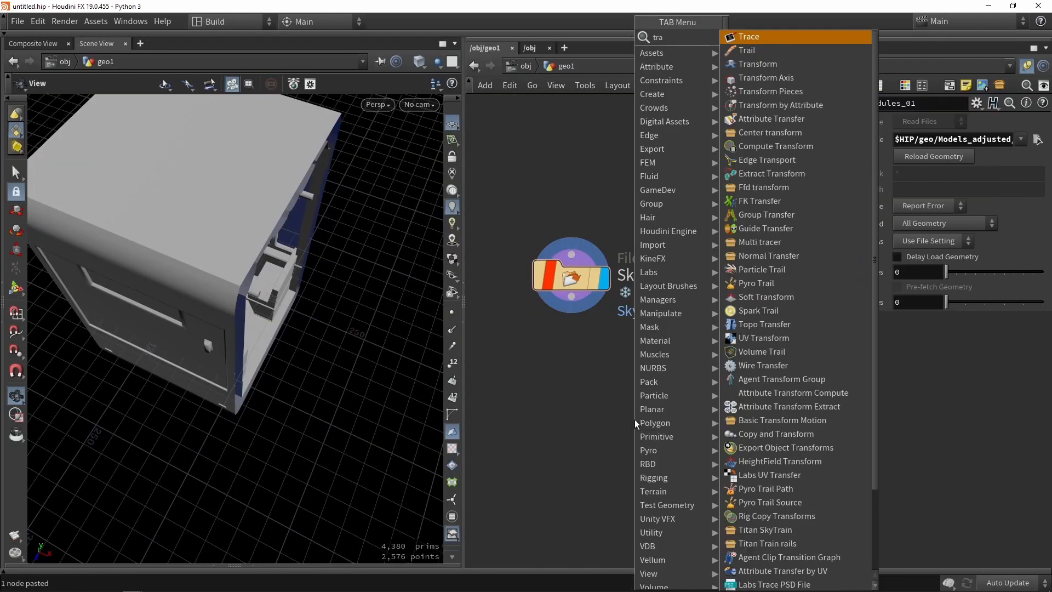
left_click(758, 63)
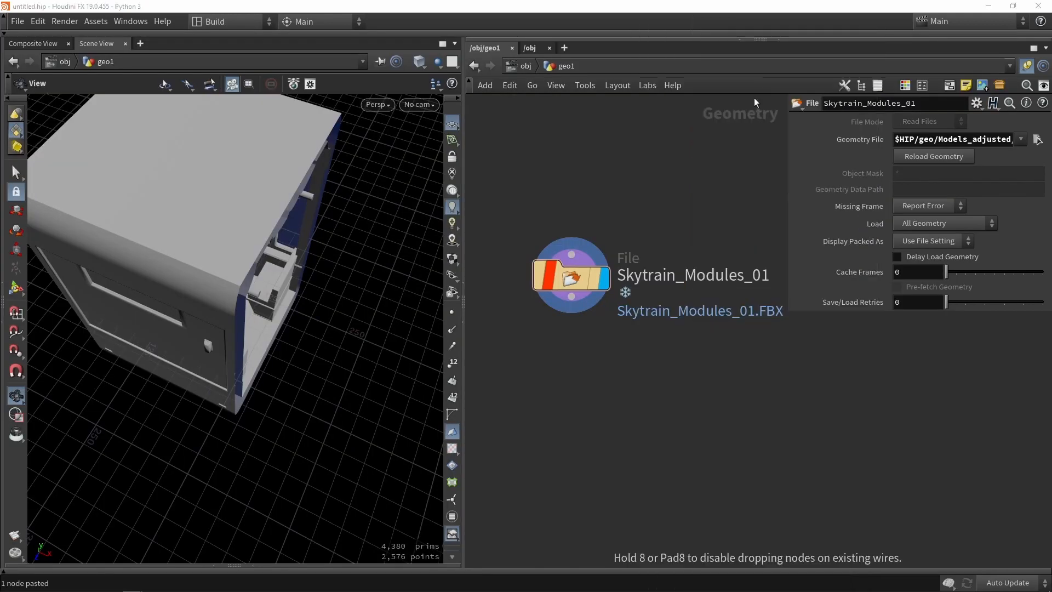
left_click(571, 418)
left_click_drag(572, 296, 567, 359)
- Set the Transform node's uniform scale to 0.01, frame the scaled module, and make the parameter overlay smaller
left_click_drag(855, 238, 783, 241)
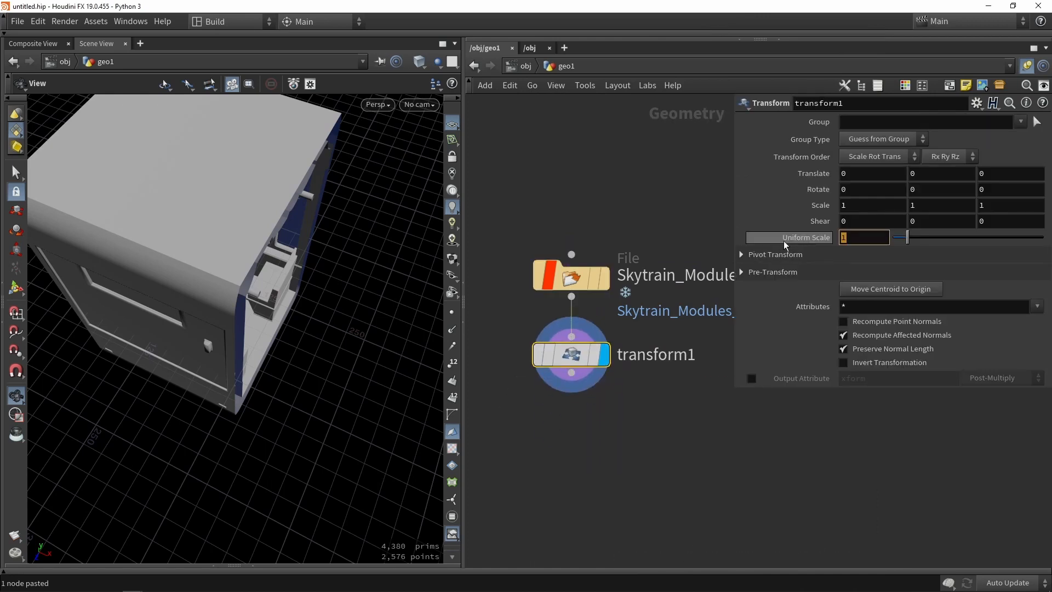
type("0.01")
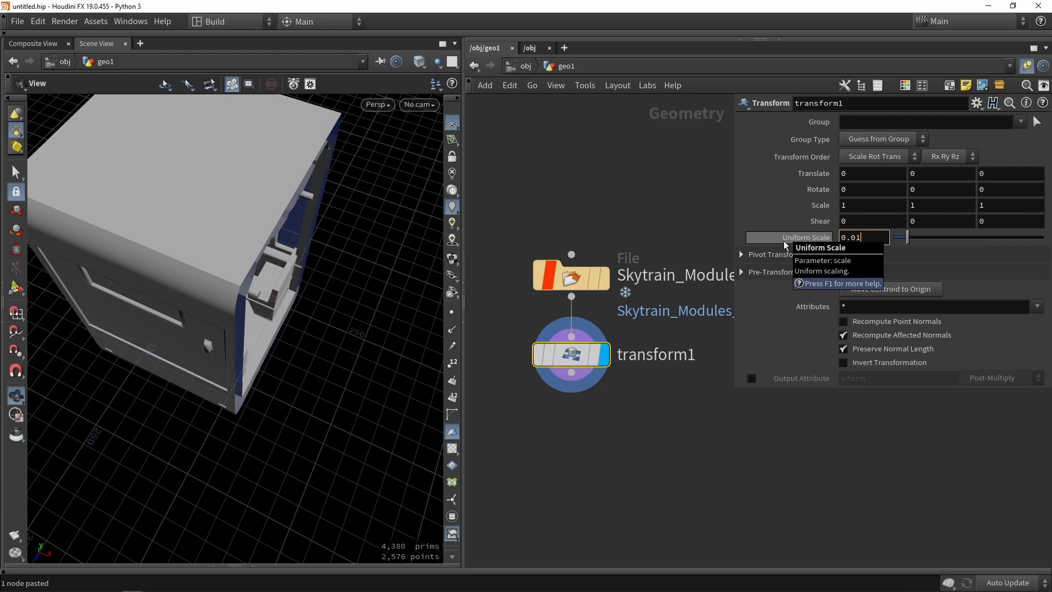
key("Return")
key("g")
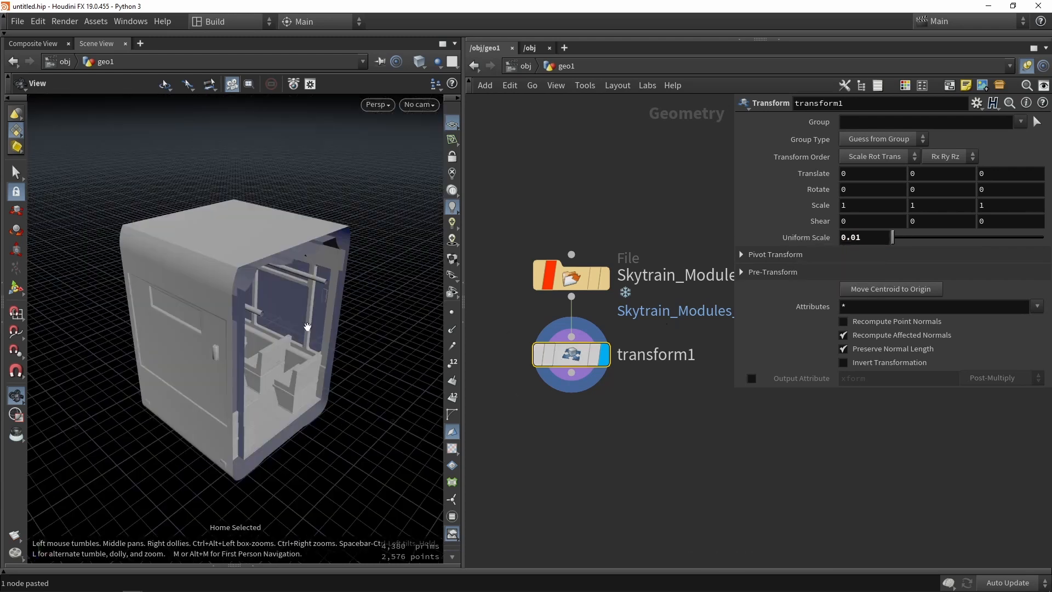
left_click_drag(308, 329, 310, 292)
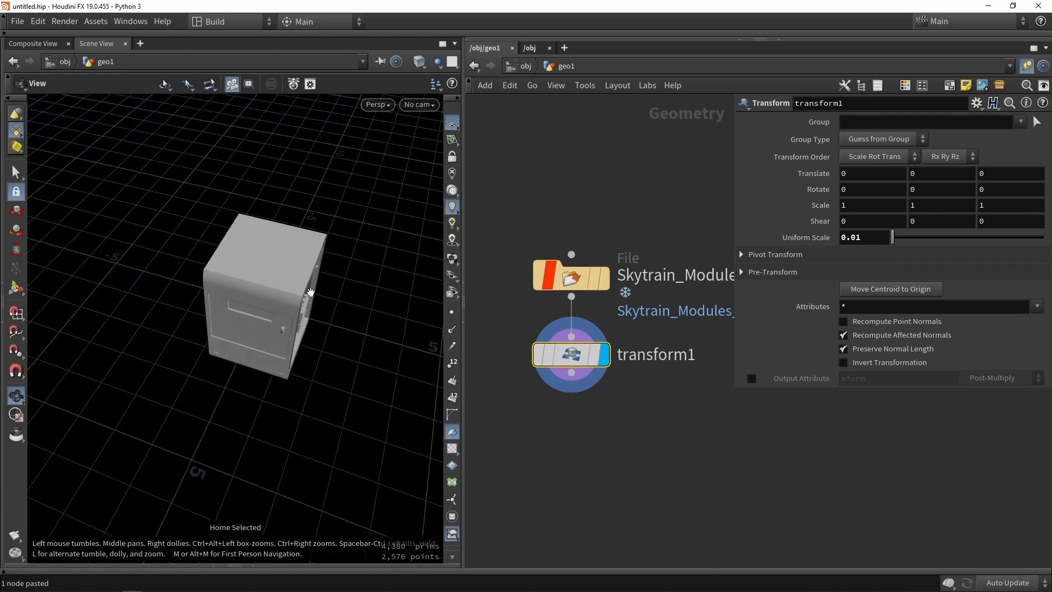
left_click_drag(325, 334, 296, 322)
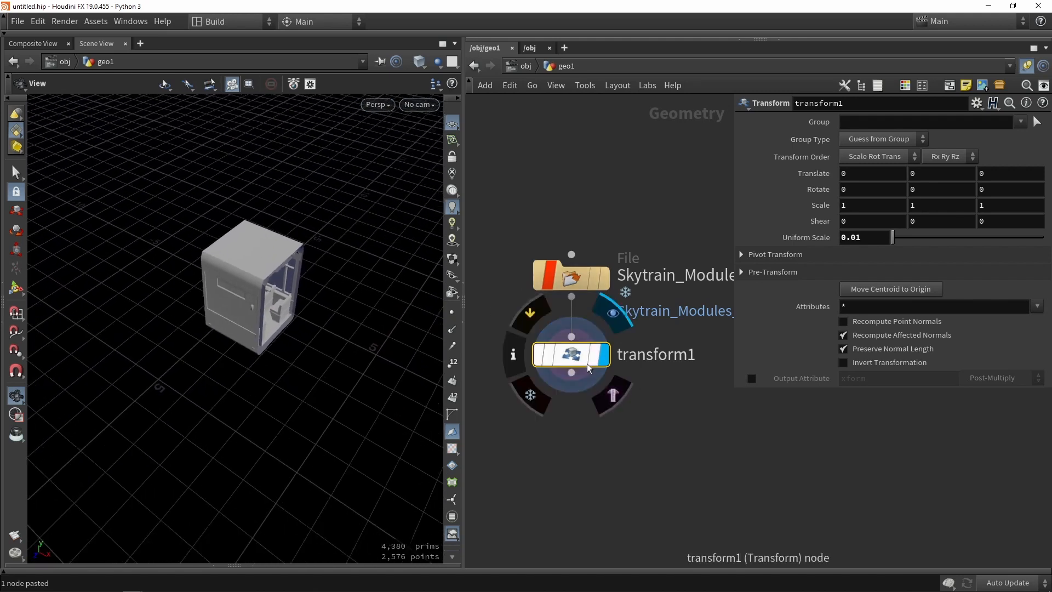
left_click(683, 455)
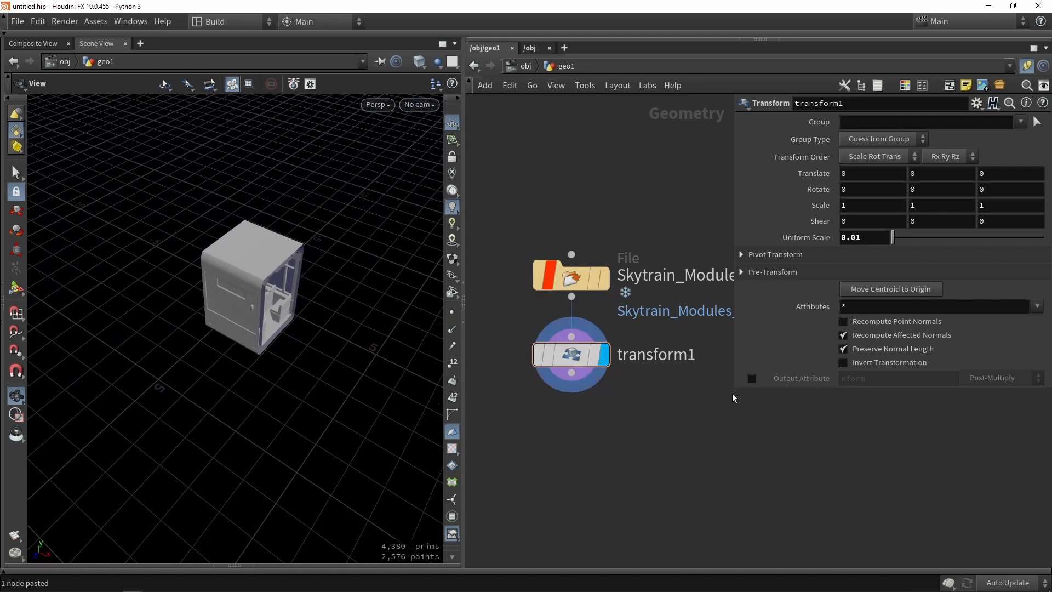
left_click_drag(734, 387, 778, 362)
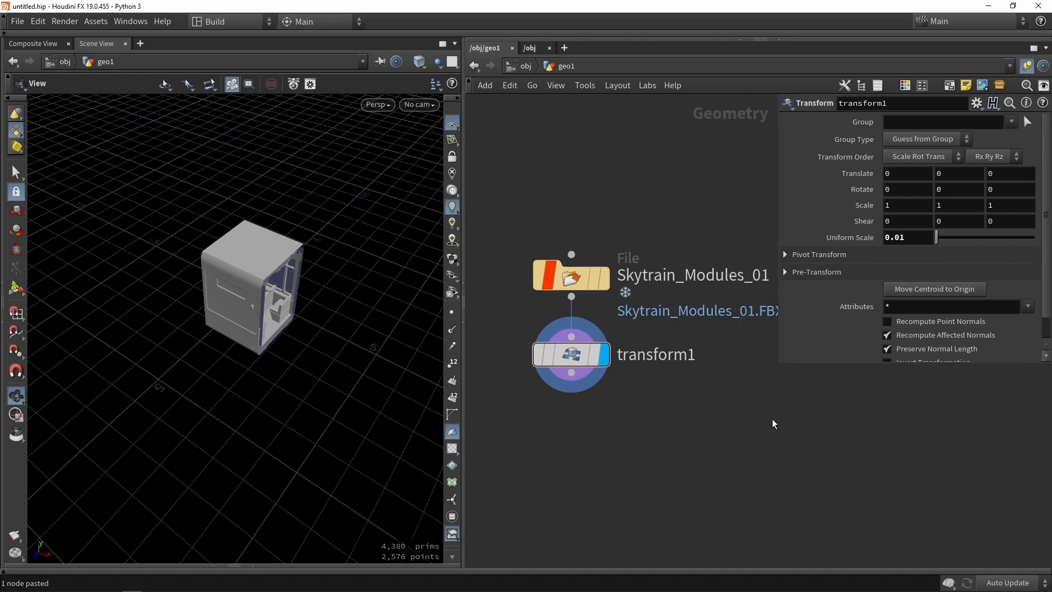
- Add a Match Size node, connect it under the Transform node, and make it the displayed node
middle_click_drag(713, 458, 714, 404)
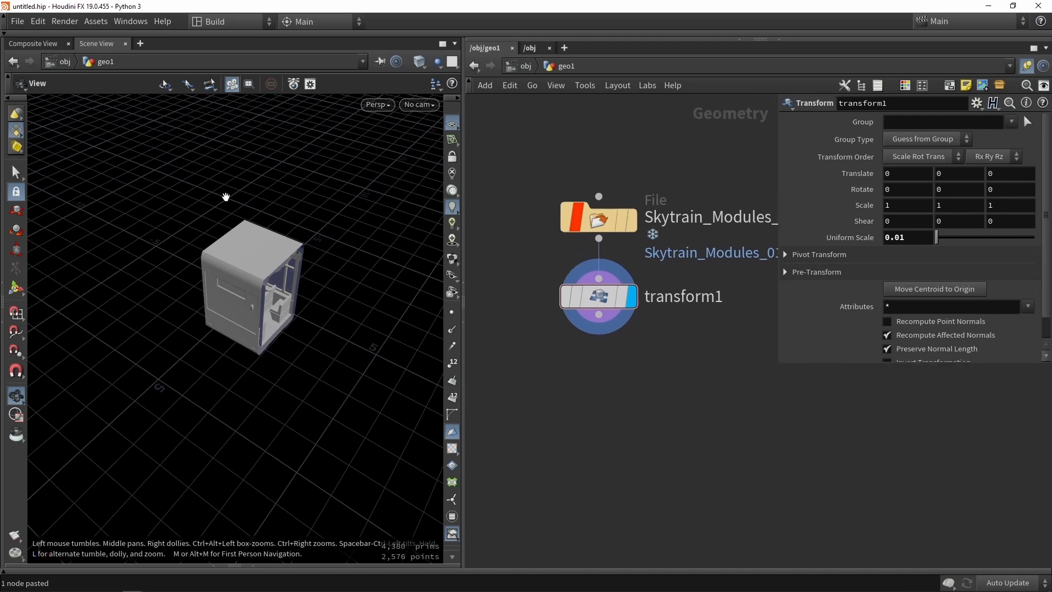
left_click_drag(245, 258, 416, 263)
key("Tab")
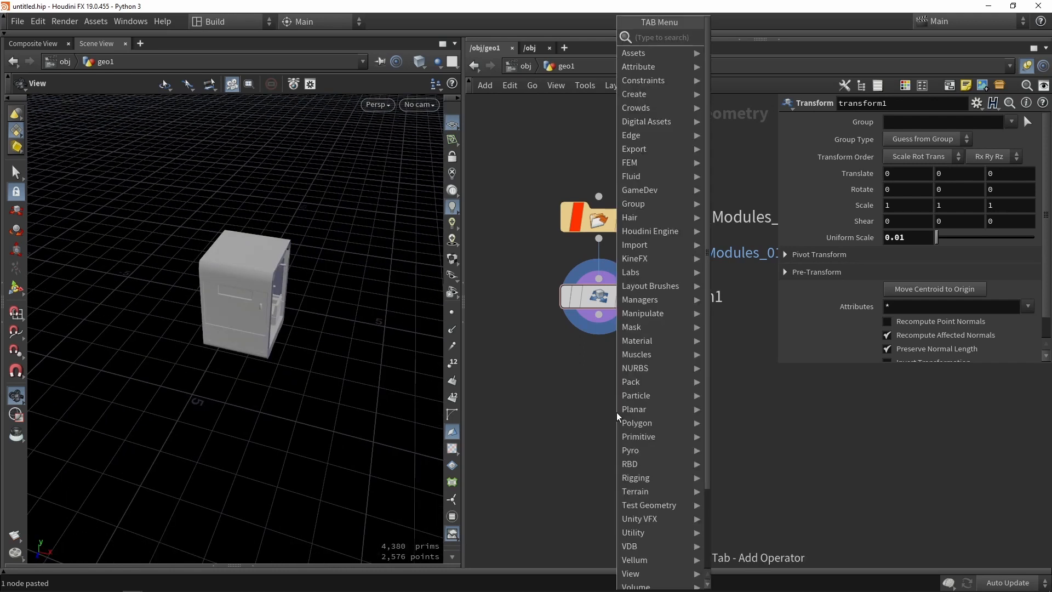
type("match")
key("Down")
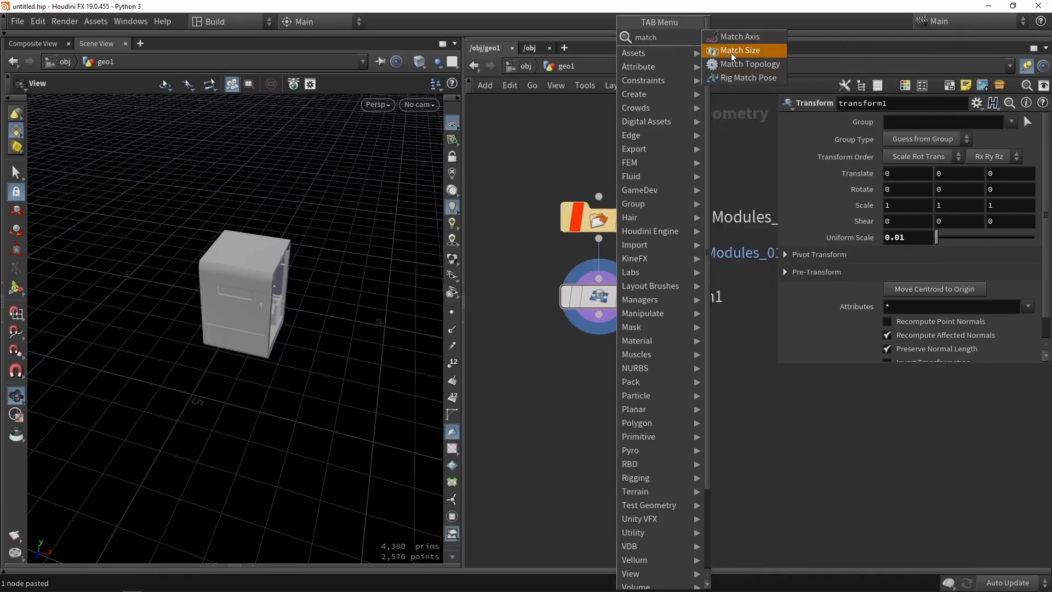
key("Return")
left_click(611, 356)
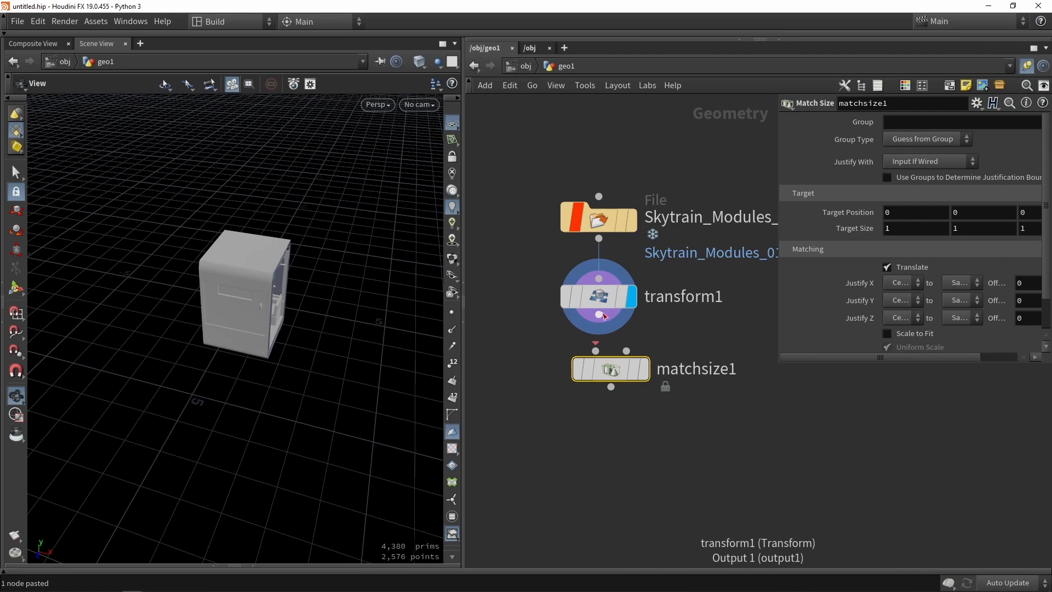
left_click(643, 369)
left_click_drag(614, 374, 601, 375)
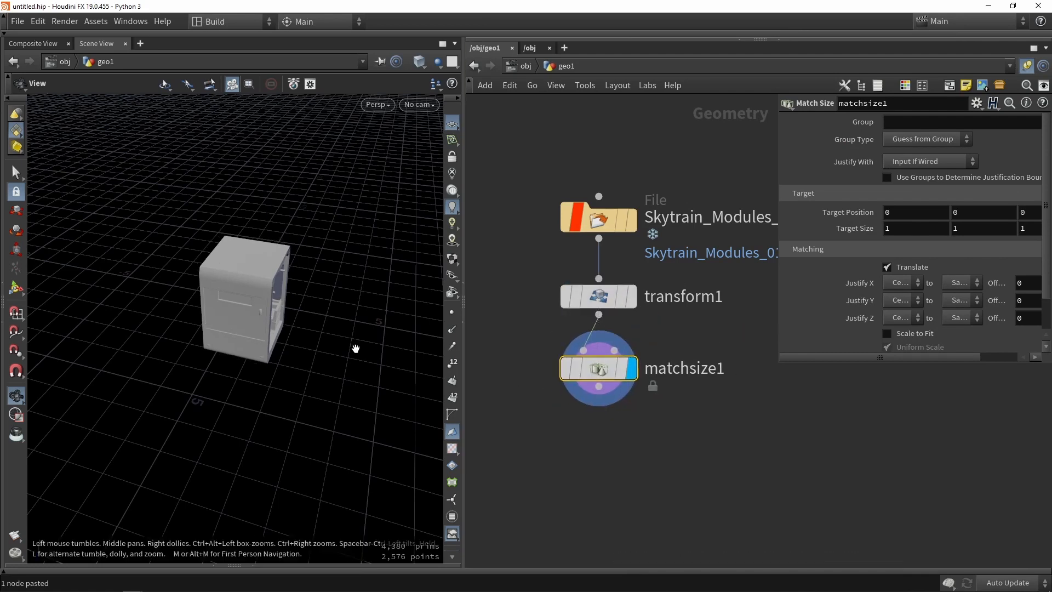
- Toggle the Match Size node's bypass repeatedly to compare the module's position with and without it
left_click_drag(354, 347, 258, 298)
scroll(258, 298, "up", 4)
left_click(566, 372)
left_click(566, 373)
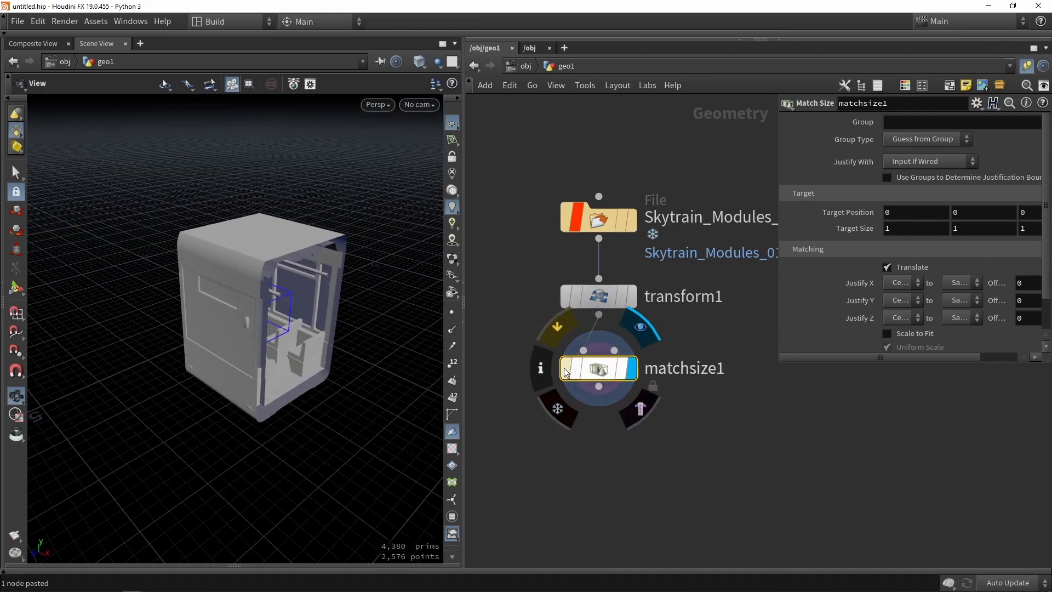
left_click(565, 373)
left_click(566, 373)
left_click(566, 372)
left_click(565, 372)
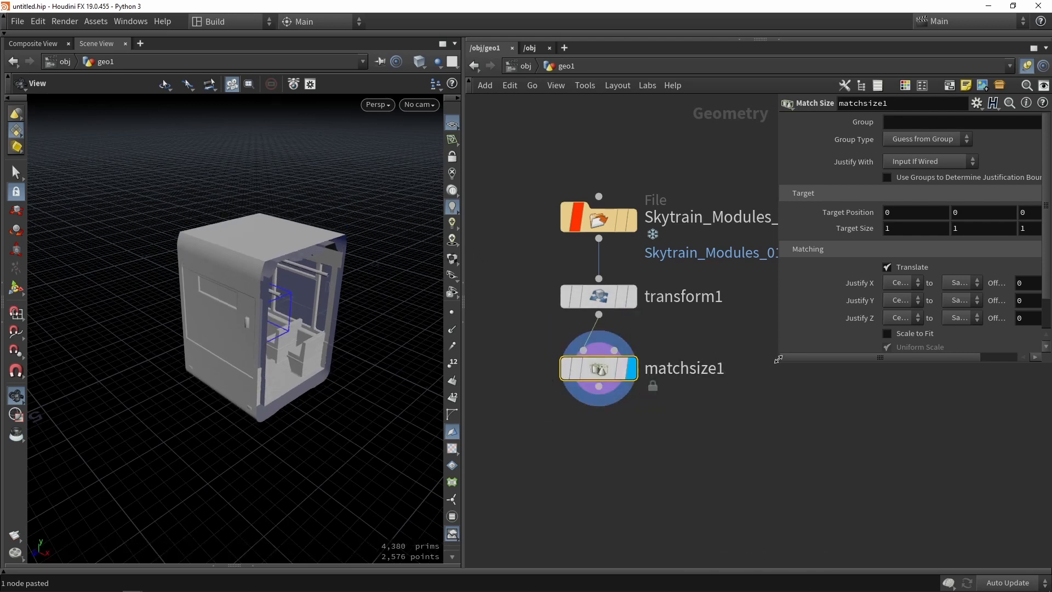
- Enlarge the parameter overlay and set the Match Size node's Justify Y to None
left_click_drag(778, 363, 749, 434)
left_click(873, 300)
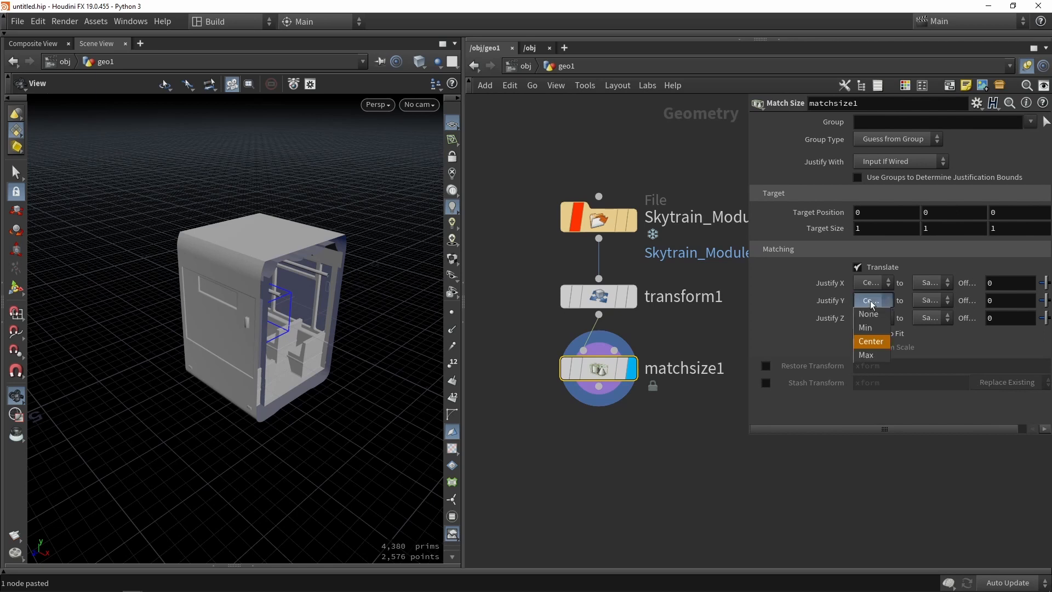
left_click(874, 307)
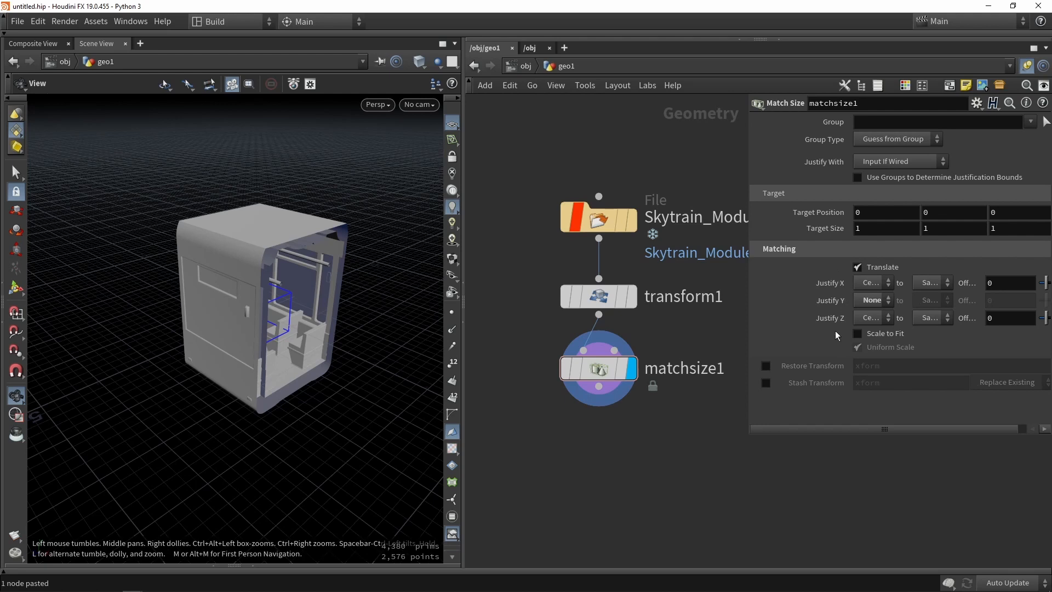
left_click(567, 373)
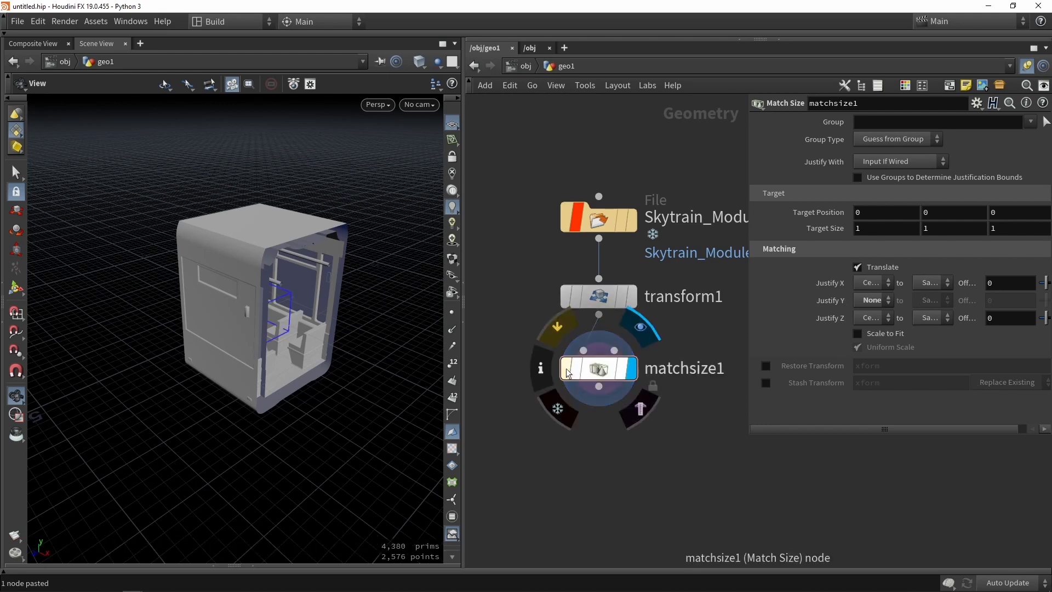
- Add an Attribute Create node wired beneath the Match Size node and align it as the displayed node
middle_click_drag(629, 449, 640, 344)
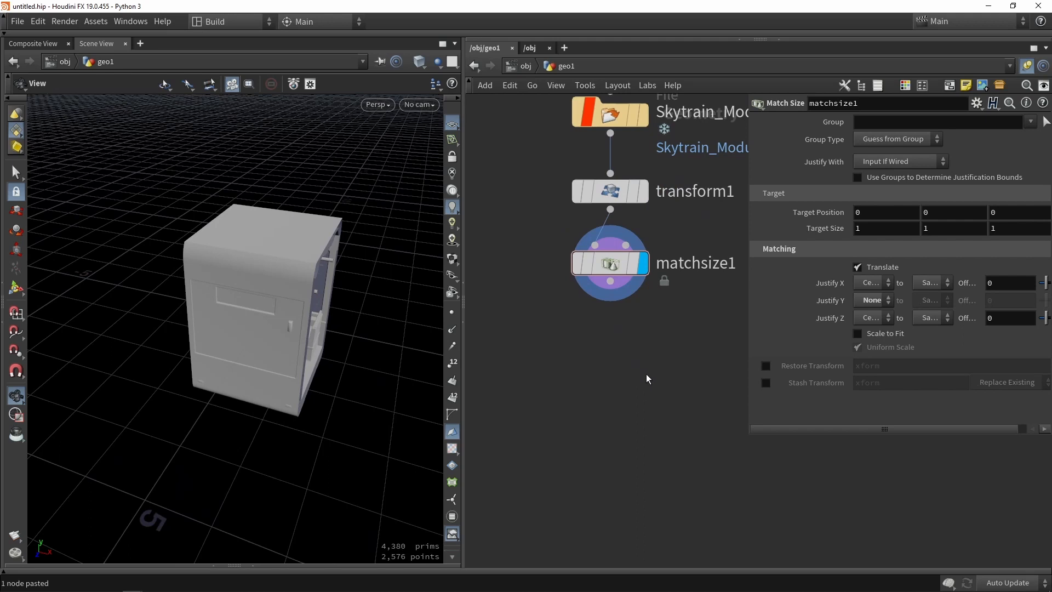
key("Tab")
type("creat")
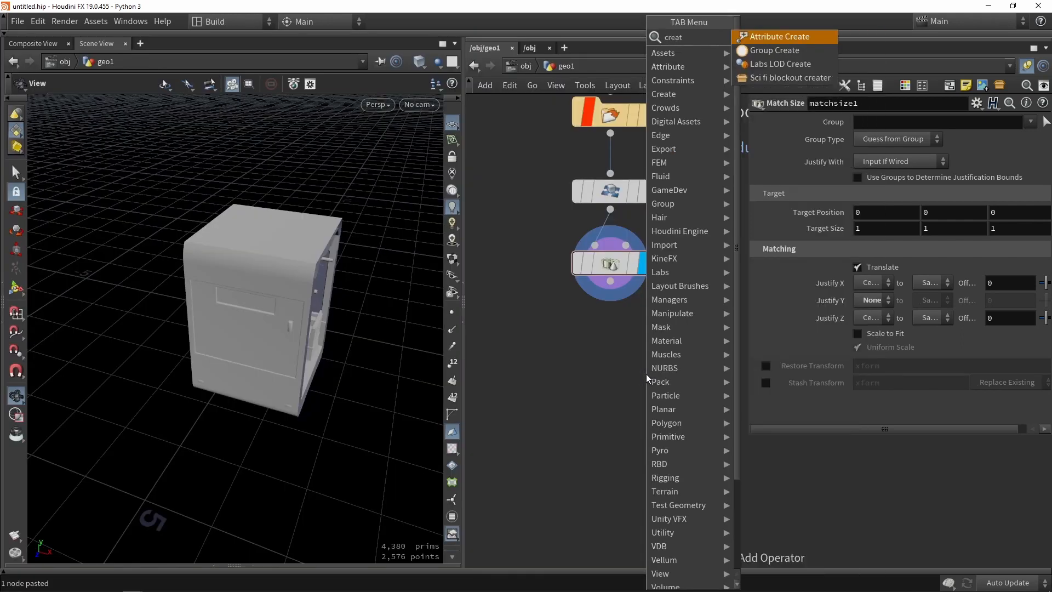
key("Return")
left_click(660, 367)
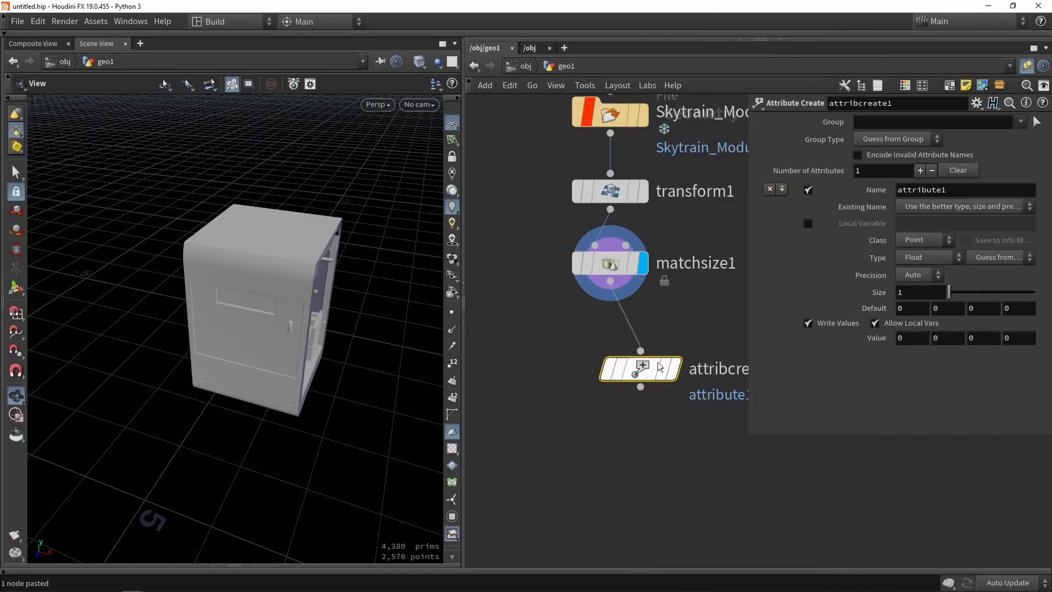
left_click_drag(660, 367, 629, 335)
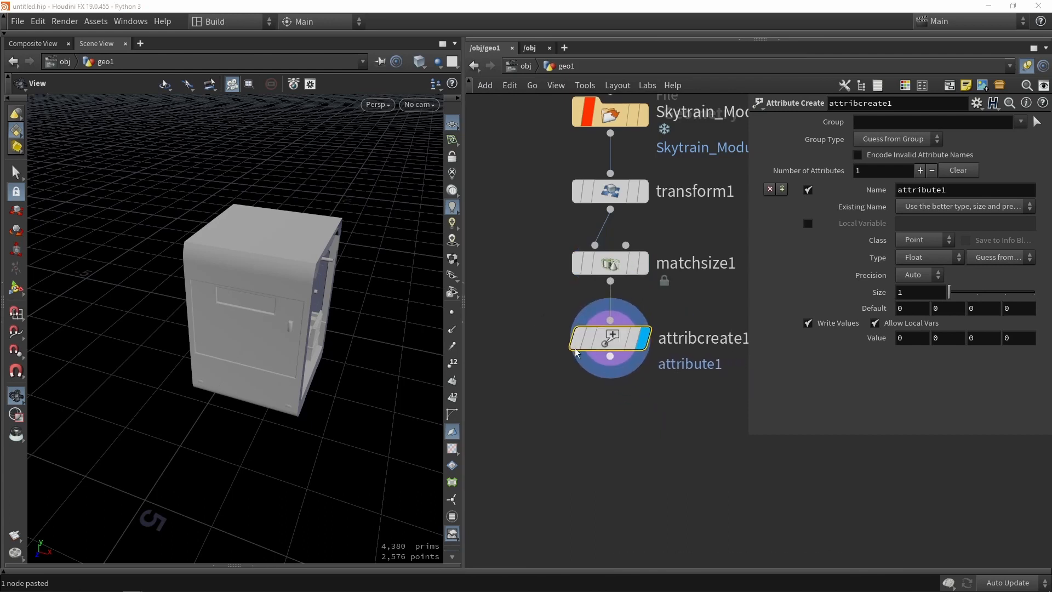
- Name the new point attribute piece, set its type to String and give it the value A
double_click(910, 190)
type("P")
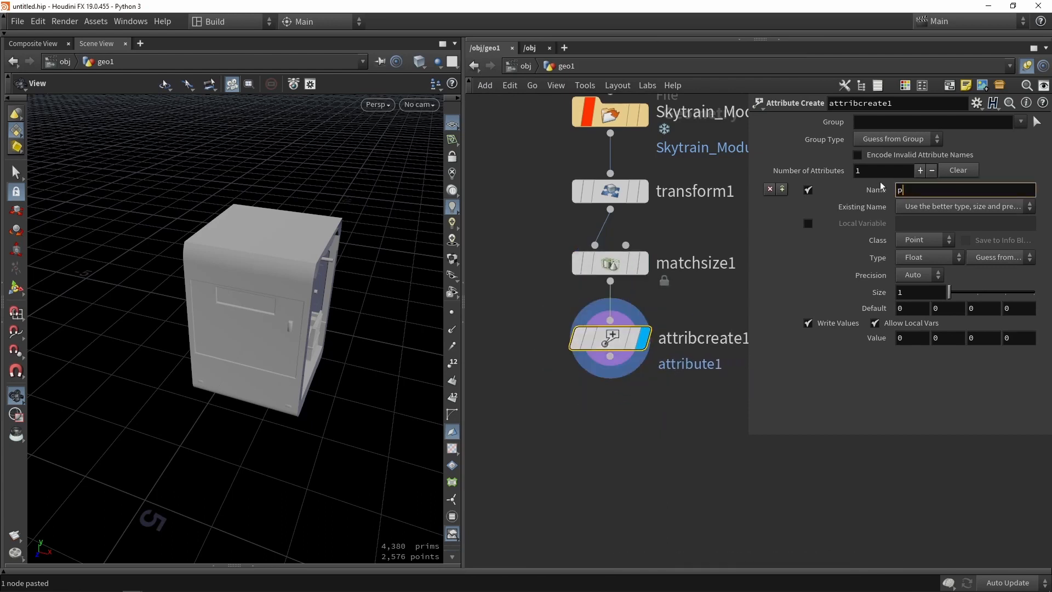
type("iece")
key("Return")
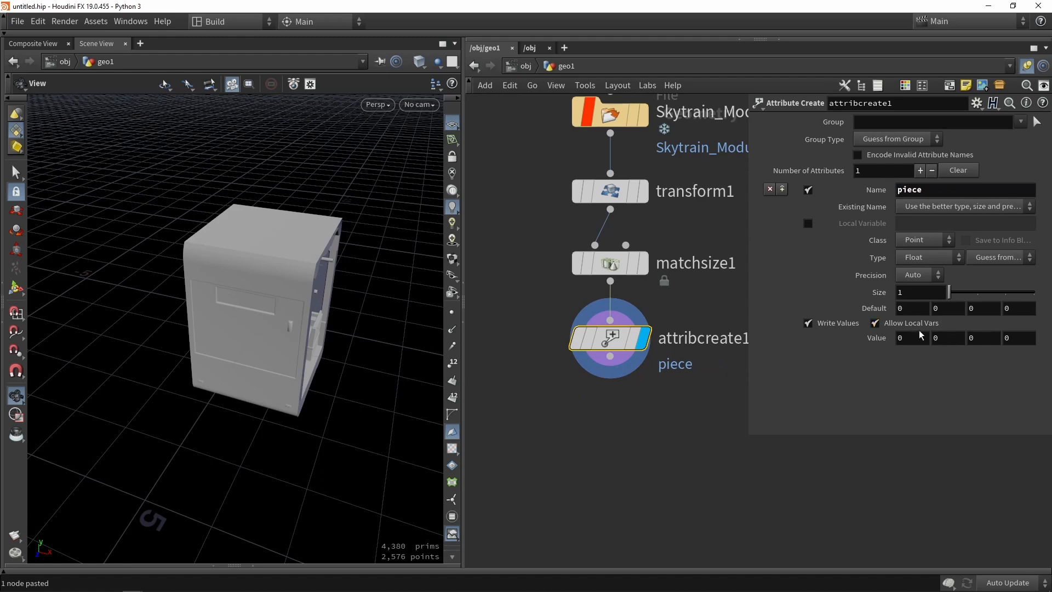
left_click(910, 257)
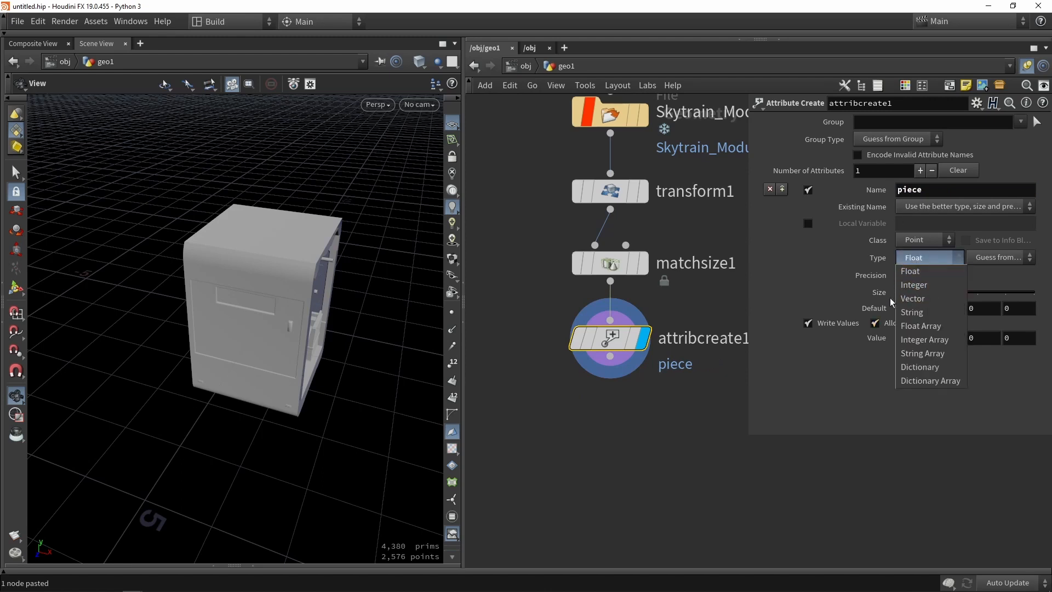
left_click(912, 313)
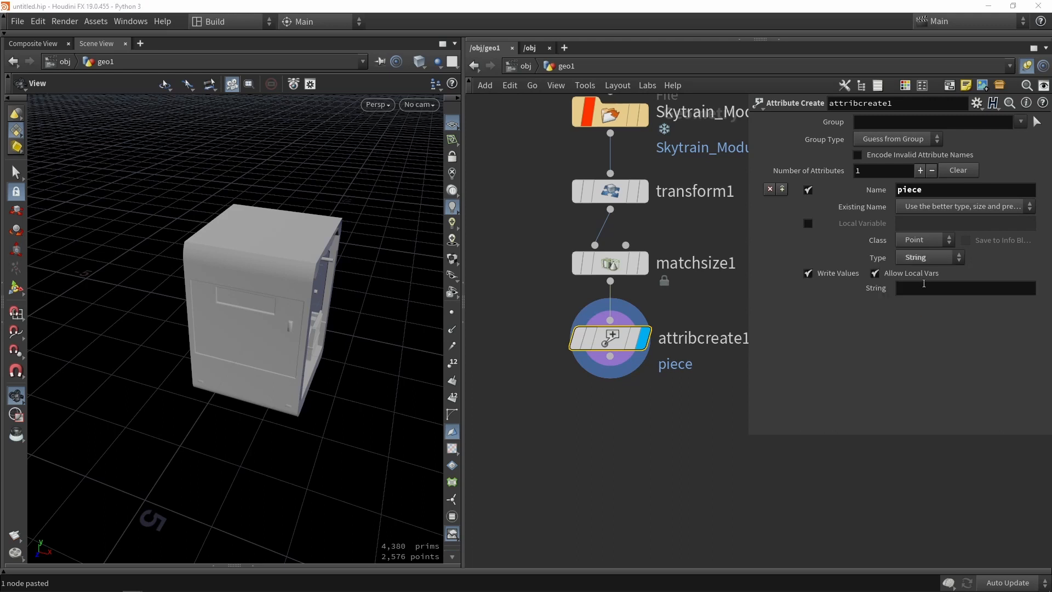
left_click(923, 289)
key("Return")
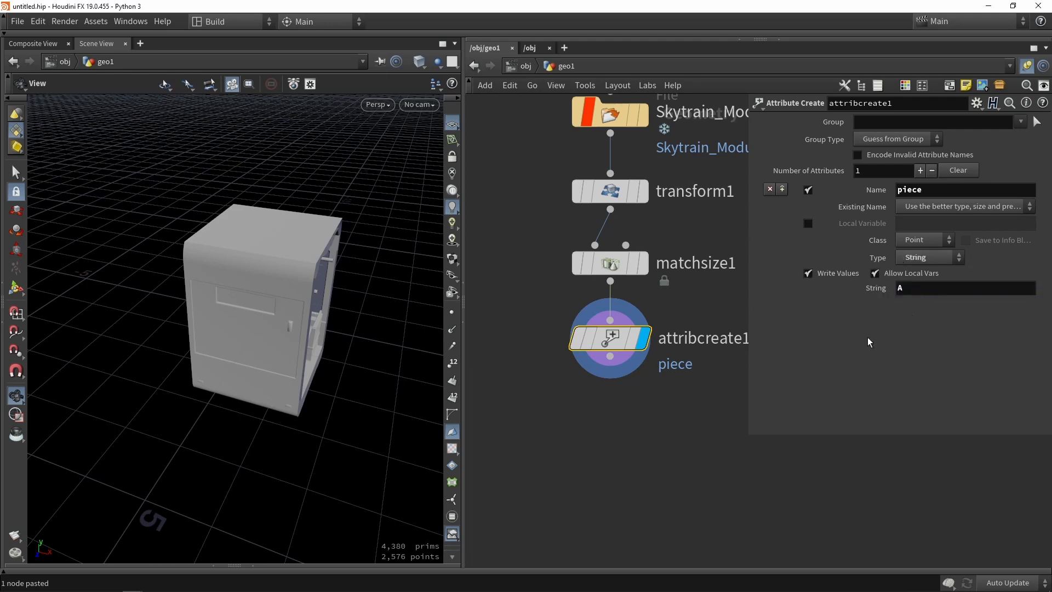
scroll(644, 433, "down", 3)
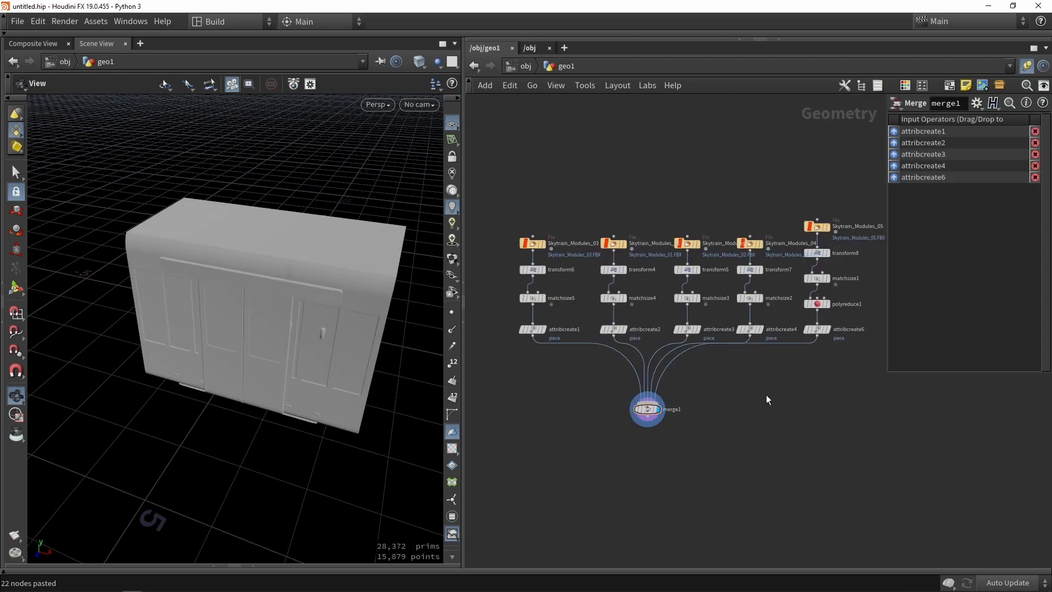
- Inspect the piece string values of the Attribute Create nodes on all five module branches, widening the parameter overlay
mouse_move(304, 347)
left_mouse_down()
mouse_move(176, 325)
mouse_move(318, 343)
left_mouse_up()
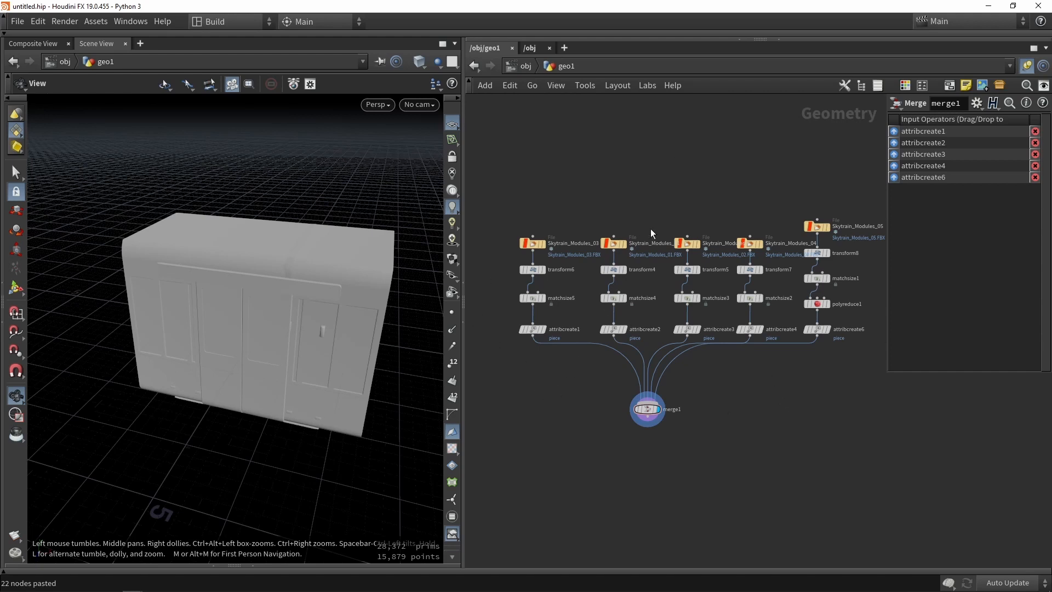
scroll(643, 414, "up", 2)
scroll(650, 413, "down", 2)
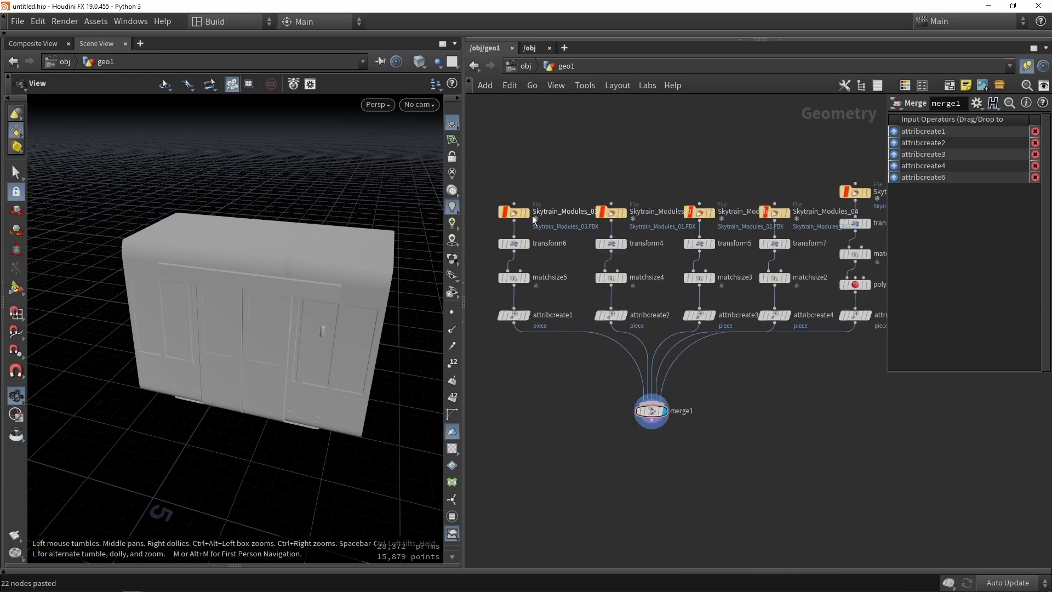
left_click(514, 316)
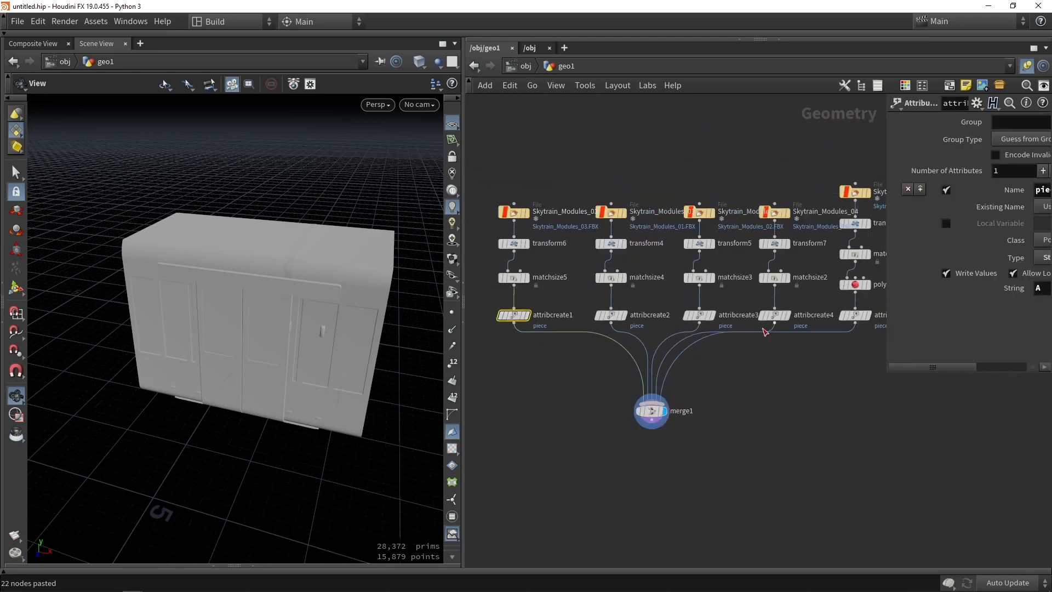
left_click(610, 315)
left_click(714, 316)
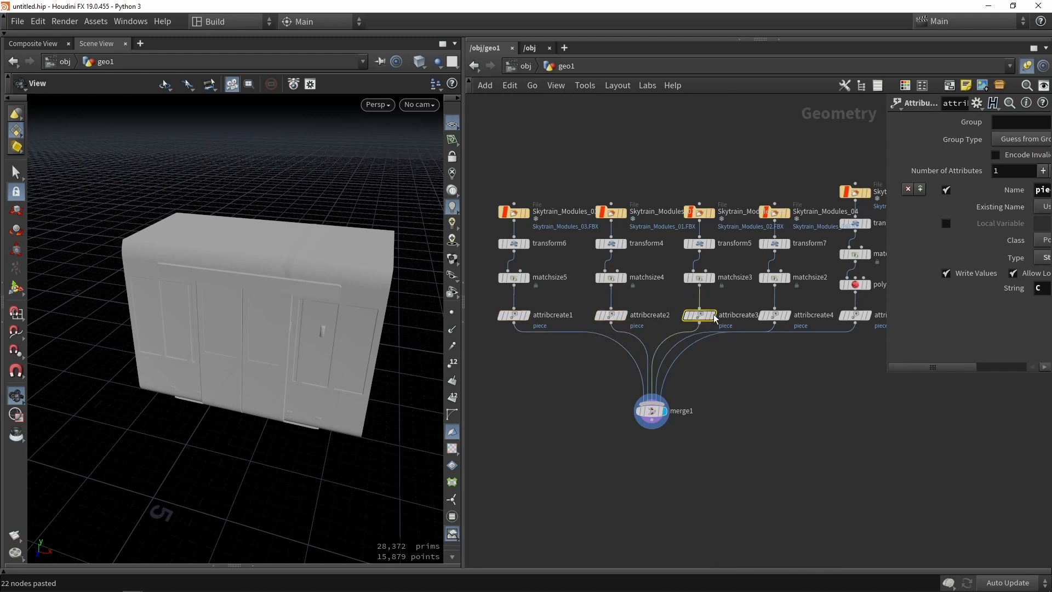
left_click(773, 316)
middle_click_drag(817, 348, 742, 363)
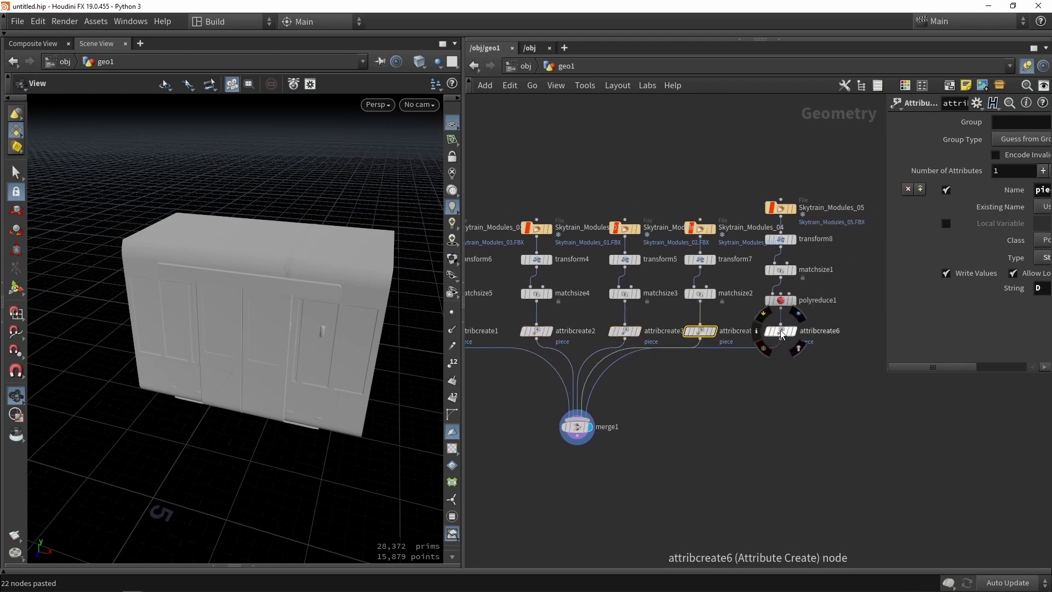
left_click(781, 333)
left_click_drag(886, 373, 842, 359)
- Move the Merge node so it sits centred beneath the module branches
scroll(800, 411, "down", 3)
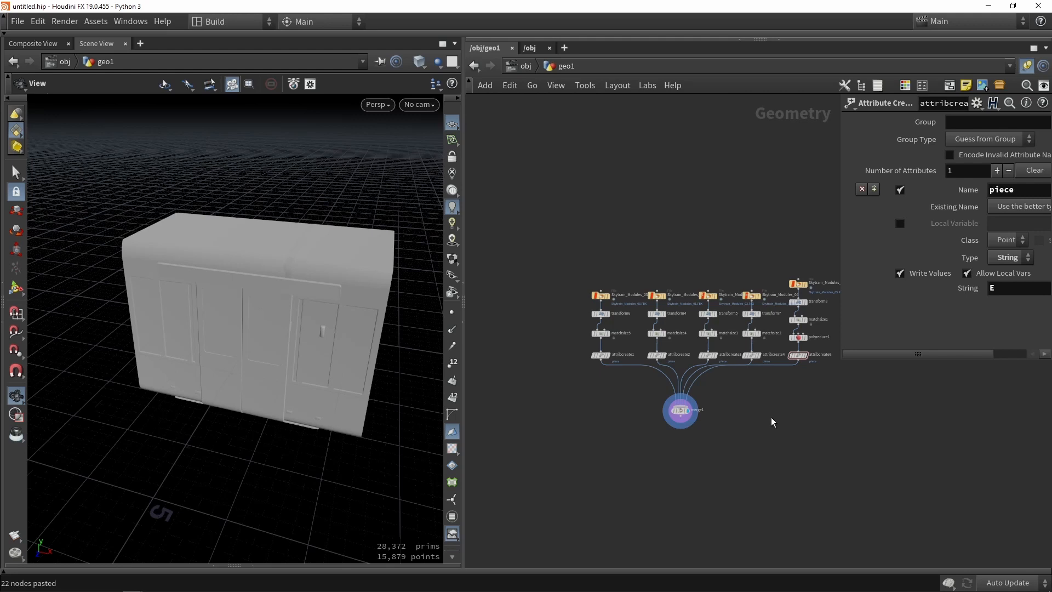
scroll(671, 401, "up", 3)
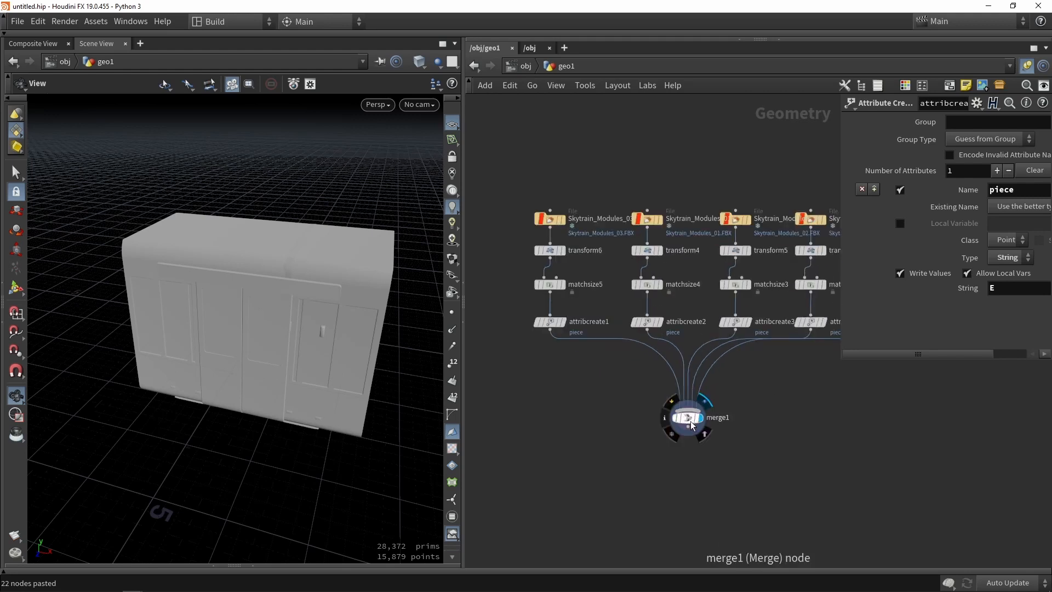
left_click_drag(691, 425, 739, 426)
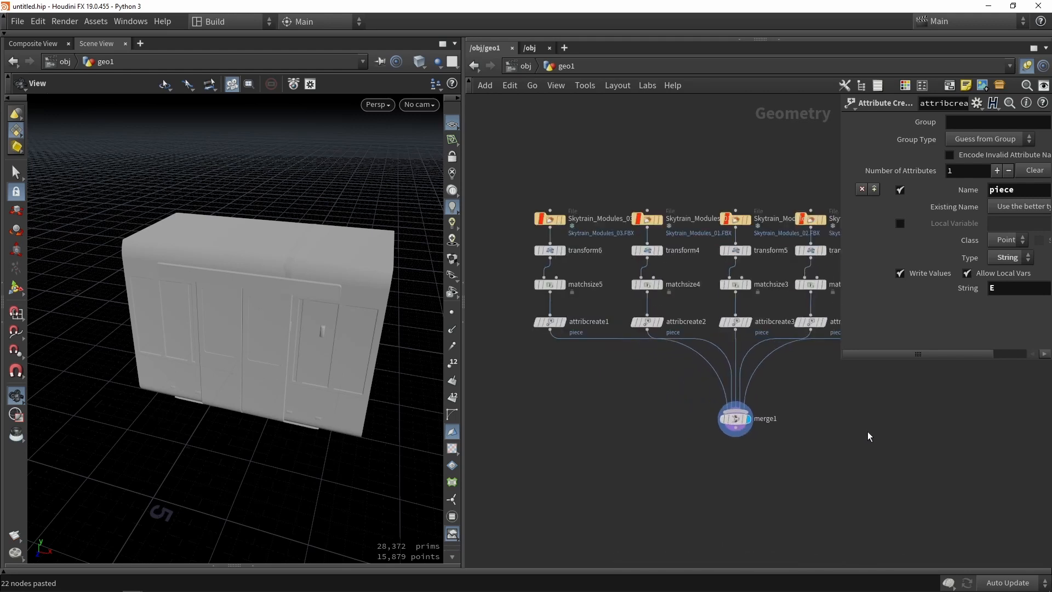
- Collapse all the module import nodes and the Merge node into a single subnetwork
scroll(867, 435, "down", 2)
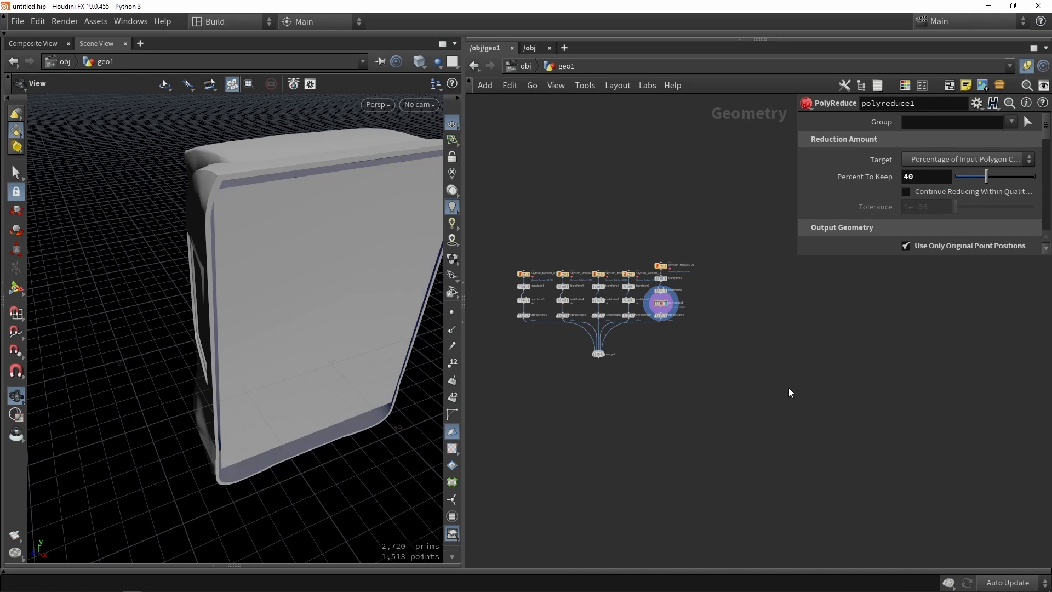
left_click_drag(884, 499, 493, 219)
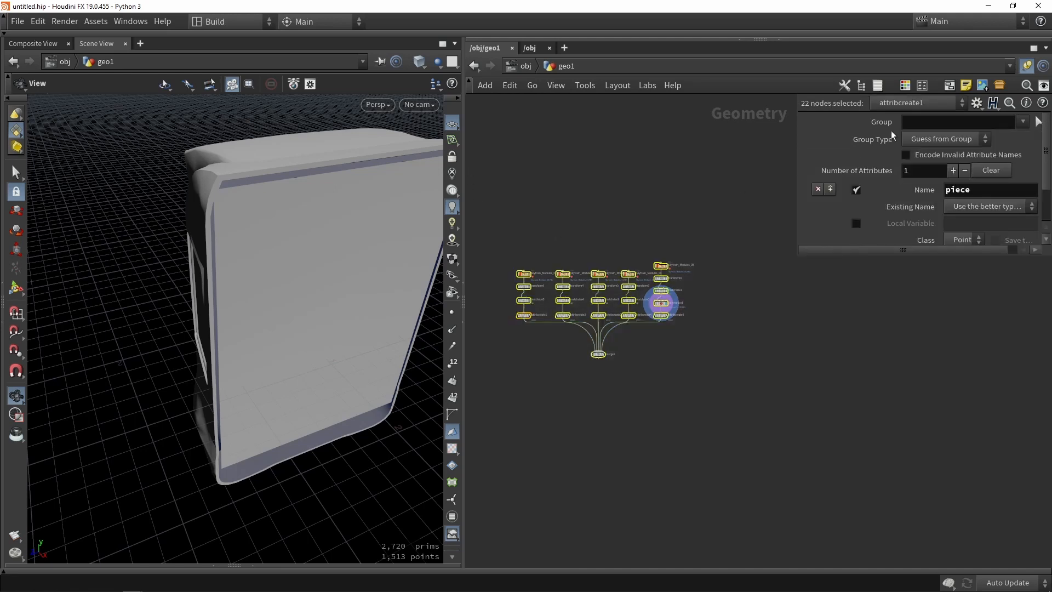
left_click(997, 89)
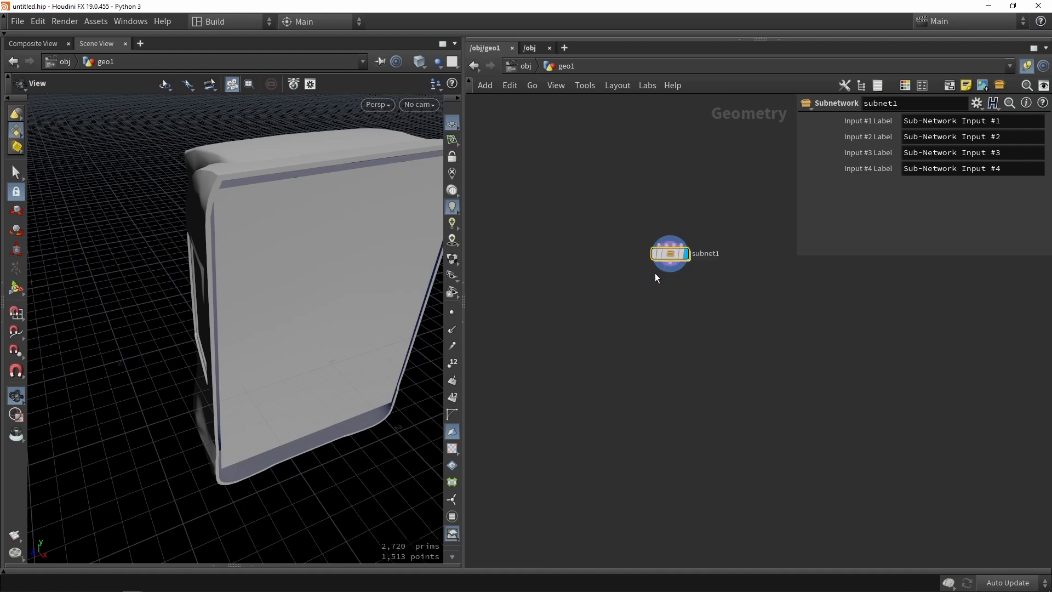
- Create a new digital asset from the subnetwork with the operator name Tutorial_Train
right_click(669, 254)
left_click(683, 439)
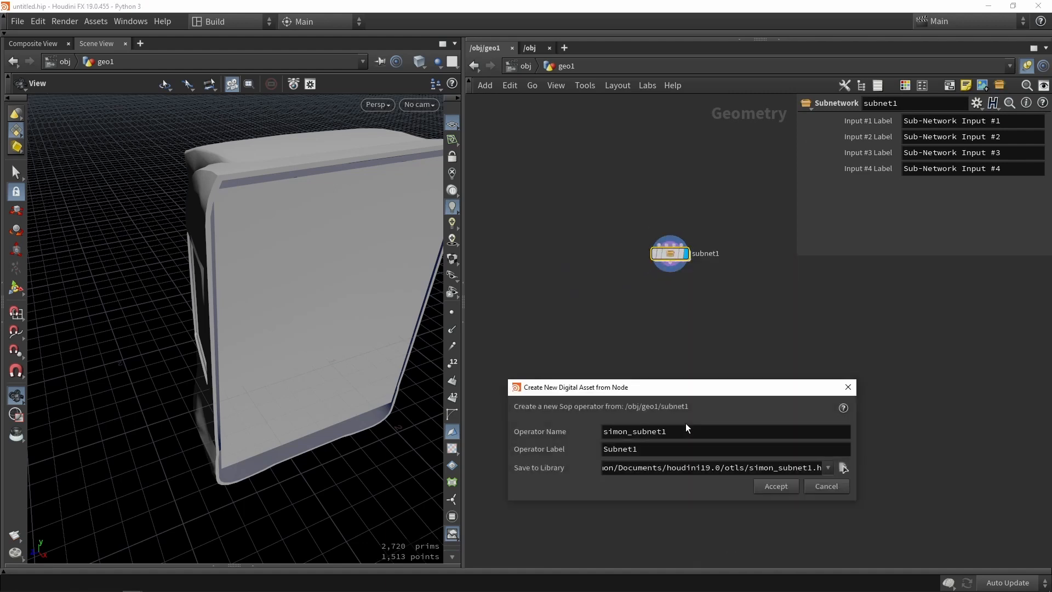
double_click(629, 431)
type("Tu")
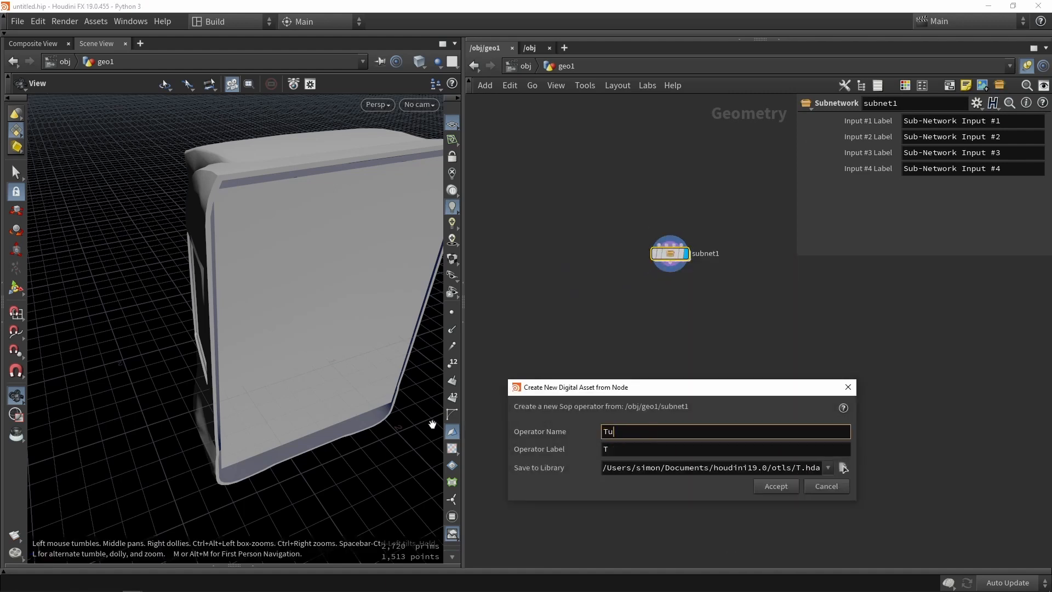
type("torial_Train")
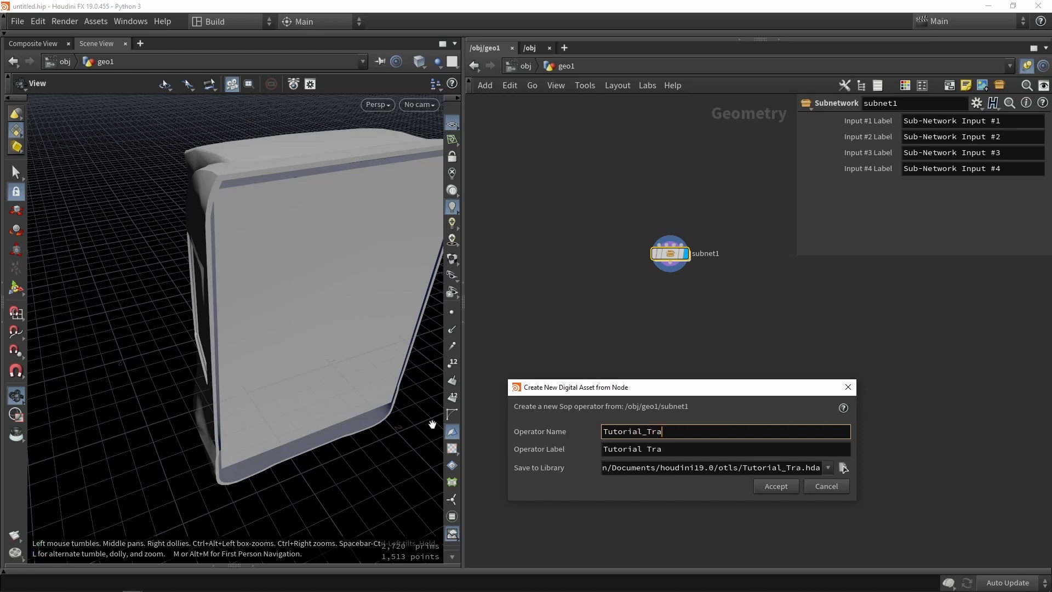
left_click(791, 487)
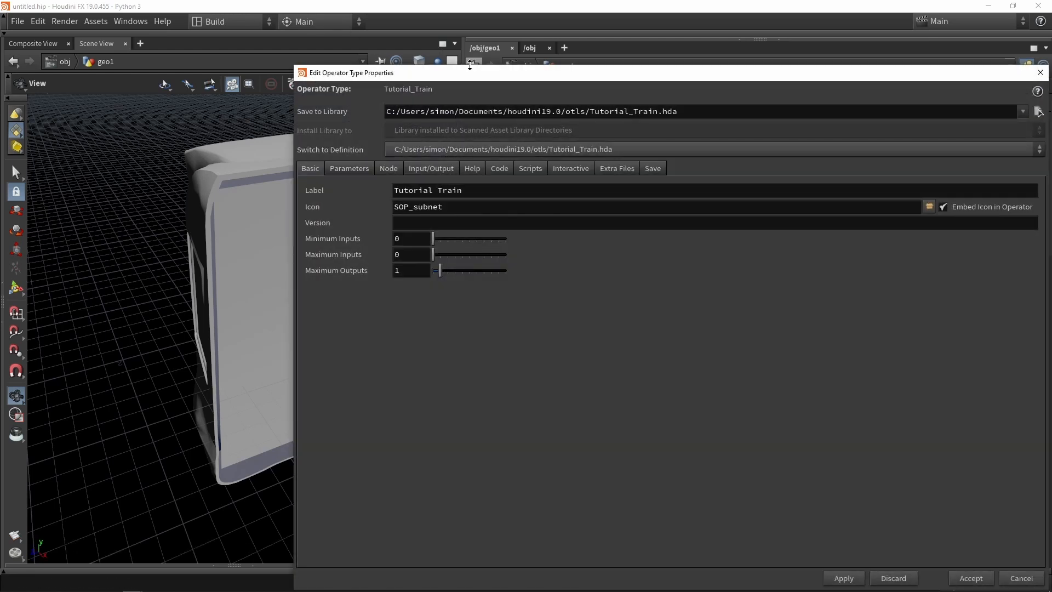
- Add a folder parameter labelled Nr Wagons to the asset and set its folder type to Multiparm Block (list)
left_click_drag(500, 74, 297, 32)
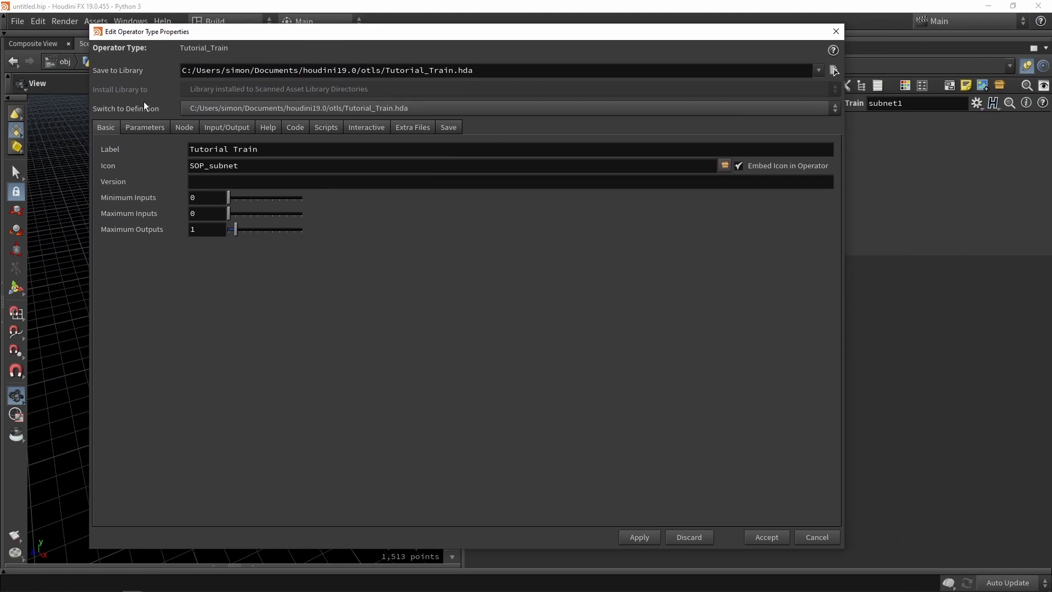
left_click(135, 127)
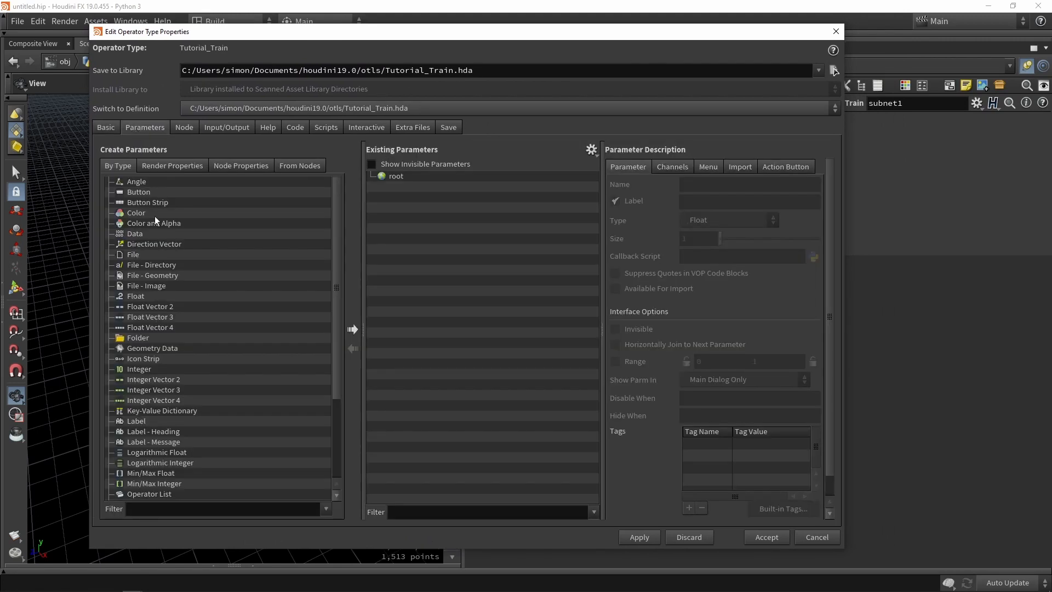
left_click_drag(143, 337, 505, 294)
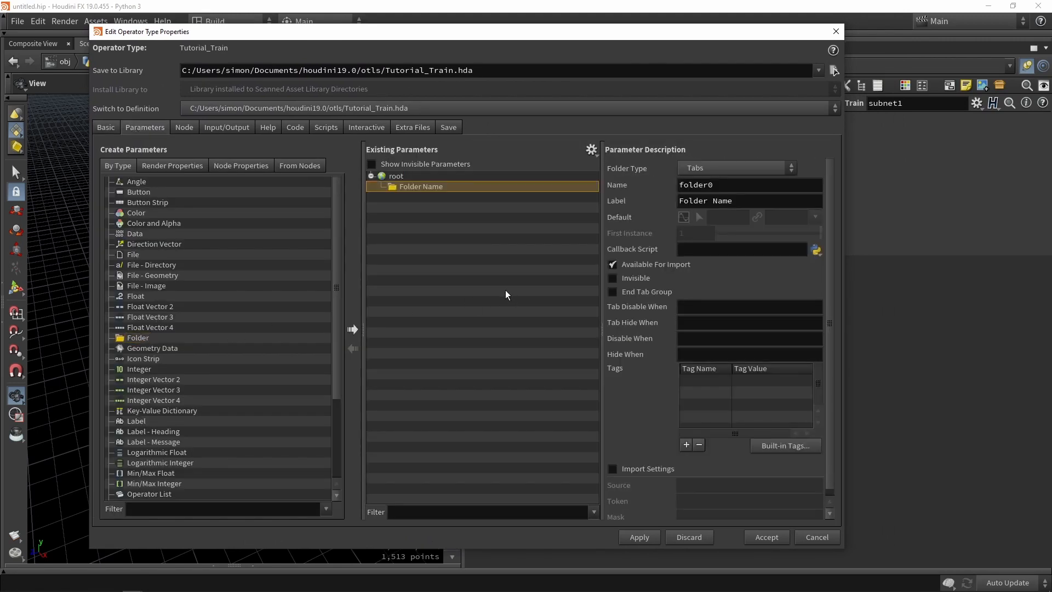
double_click(420, 188)
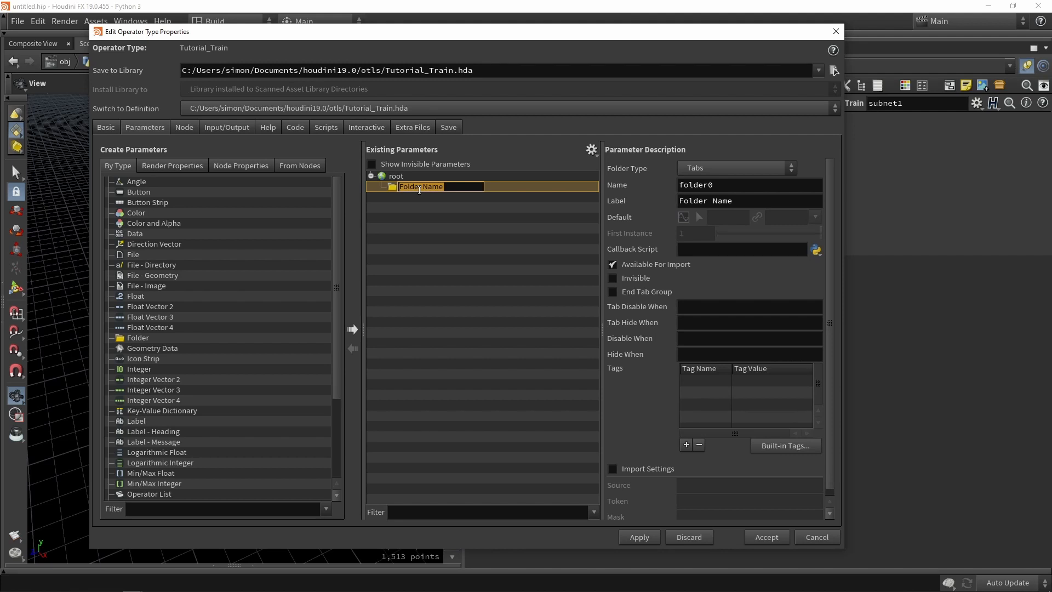
type("N")
type("r Wo")
type("gons")
key("Return")
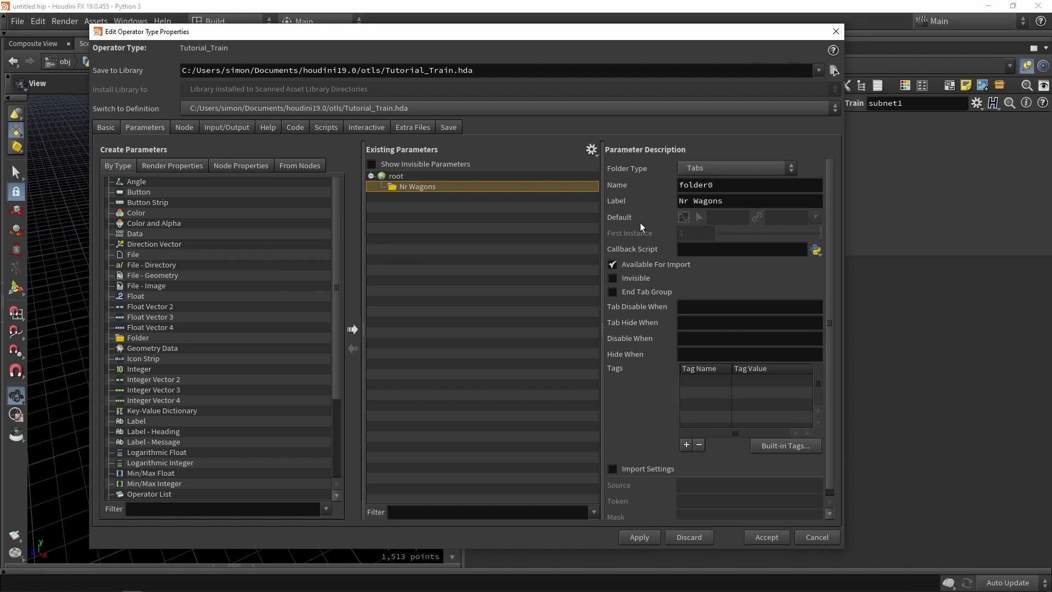
left_click(717, 169)
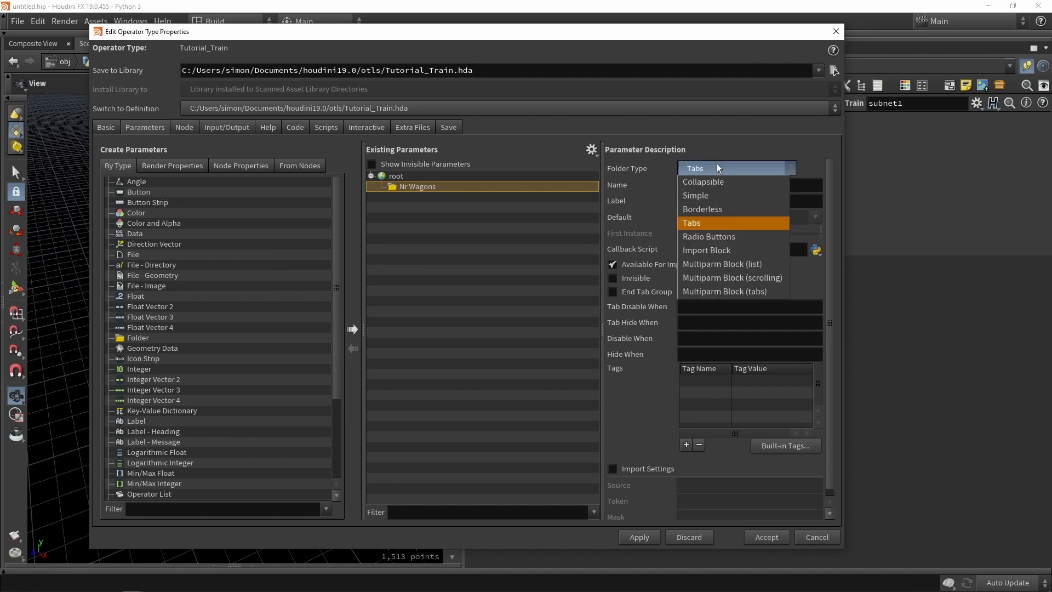
left_click(723, 264)
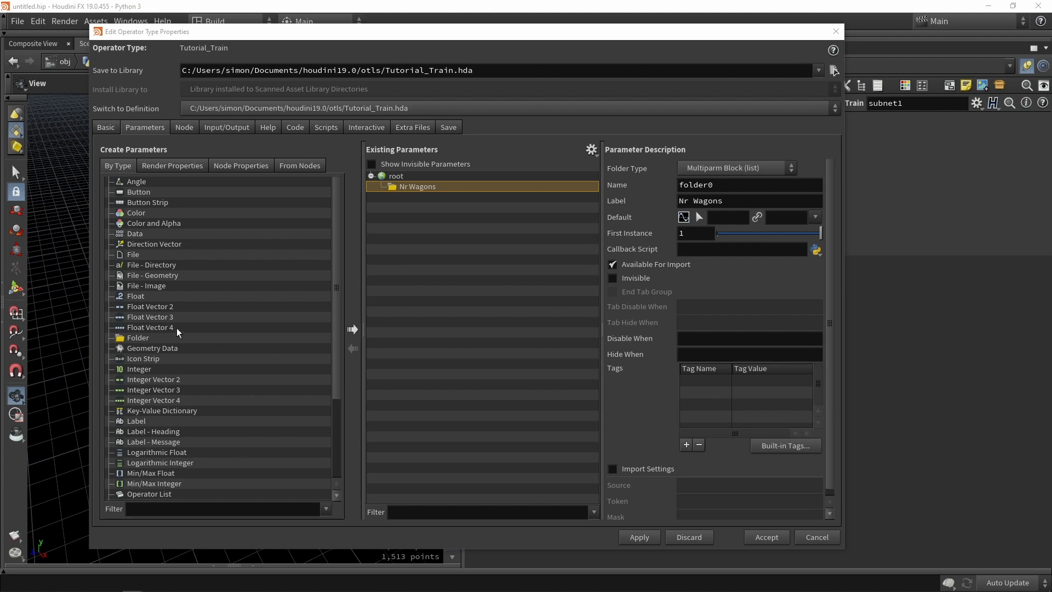
- Add a String parameter inside the Nr Wagons folder, labelled Pattern and named pattern_
scroll(173, 370, "down", 4)
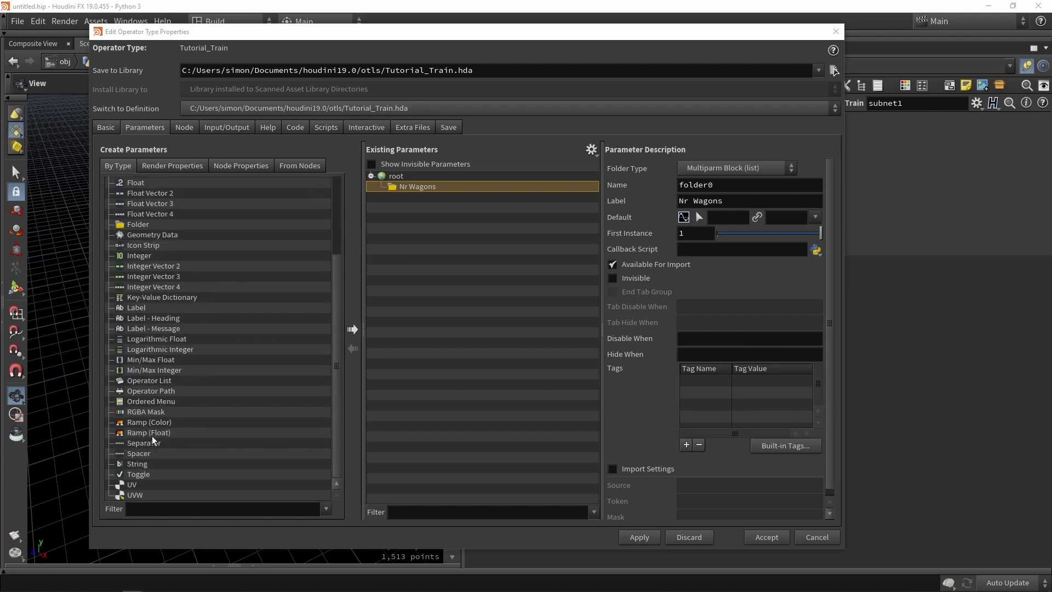
left_click_drag(152, 463, 419, 186)
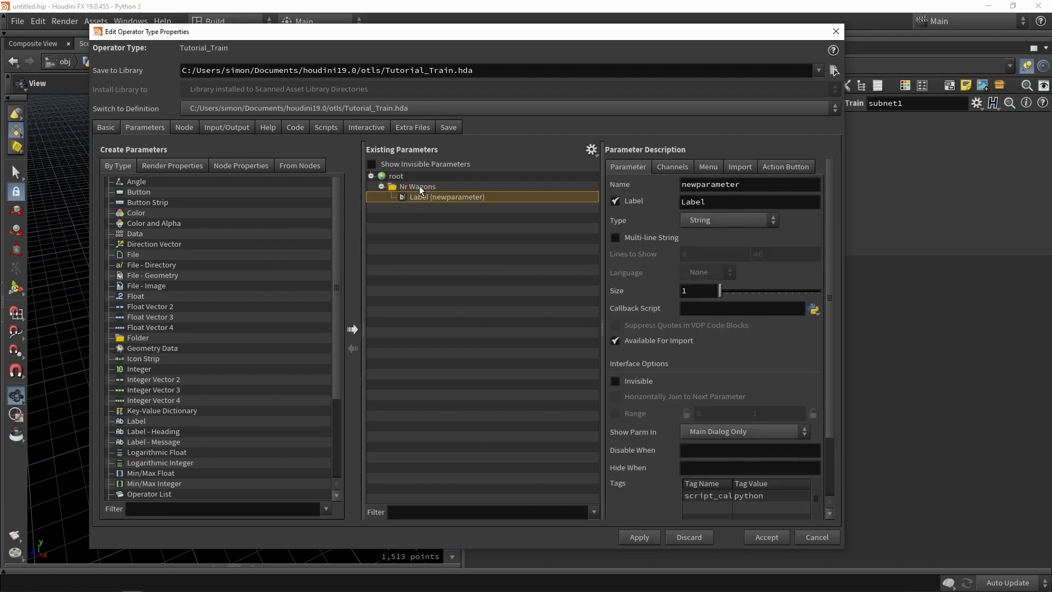
left_click_drag(741, 202, 654, 197)
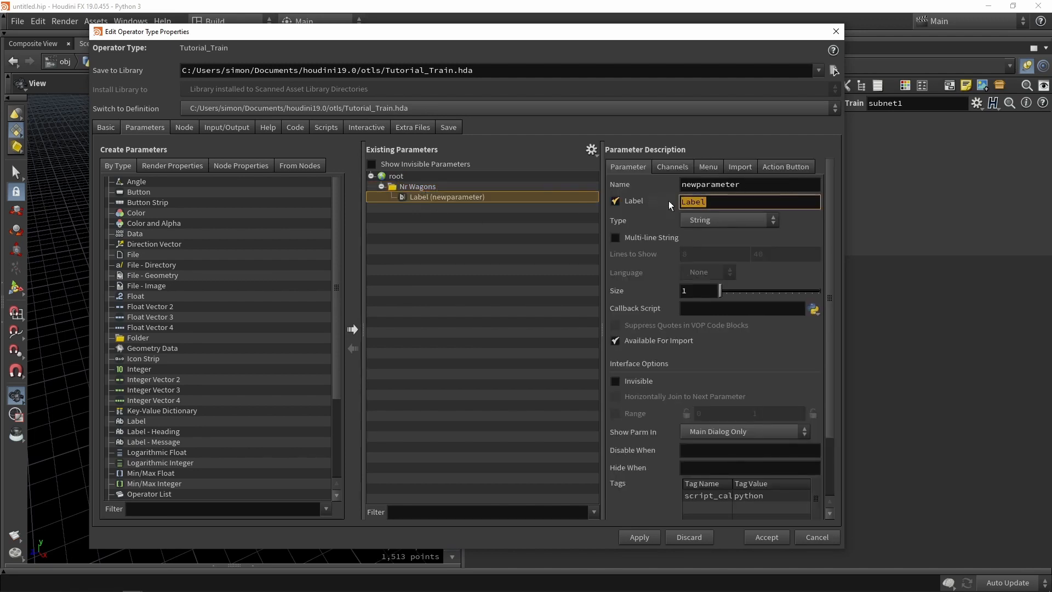
type("Pattern")
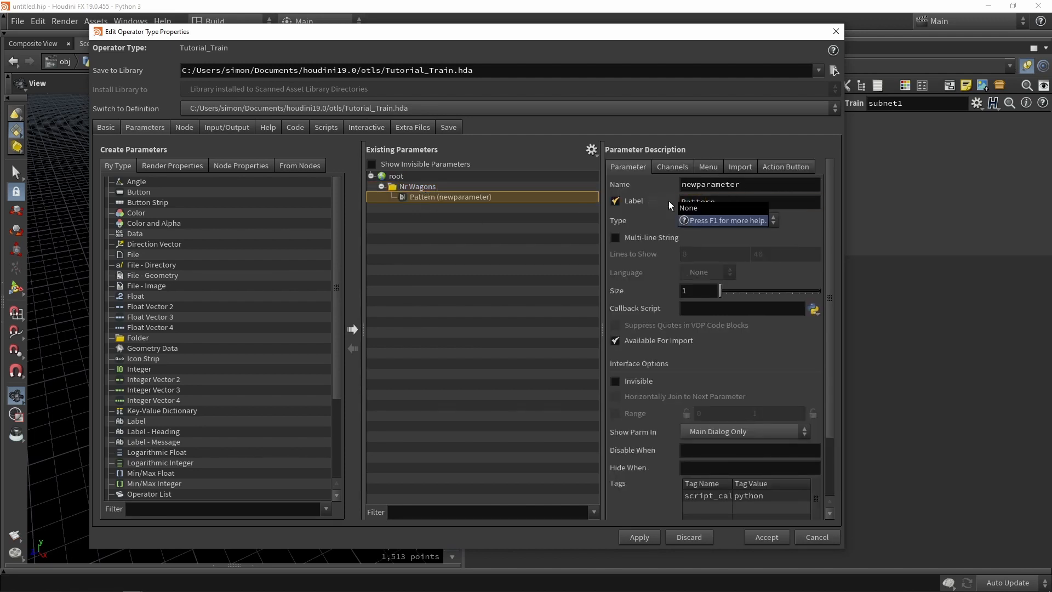
left_click_drag(743, 185, 630, 185)
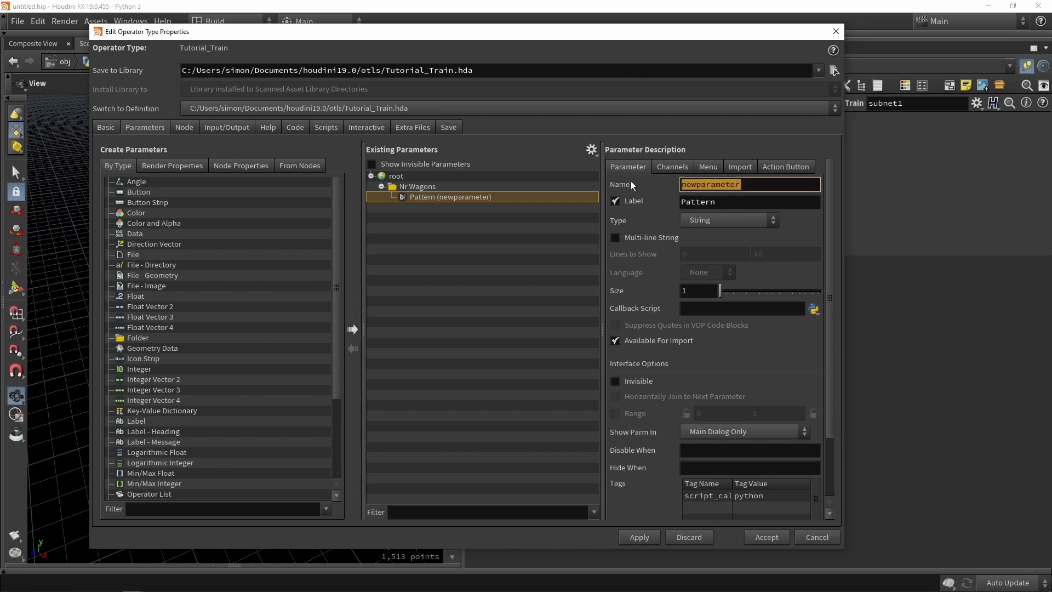
type("pattern")
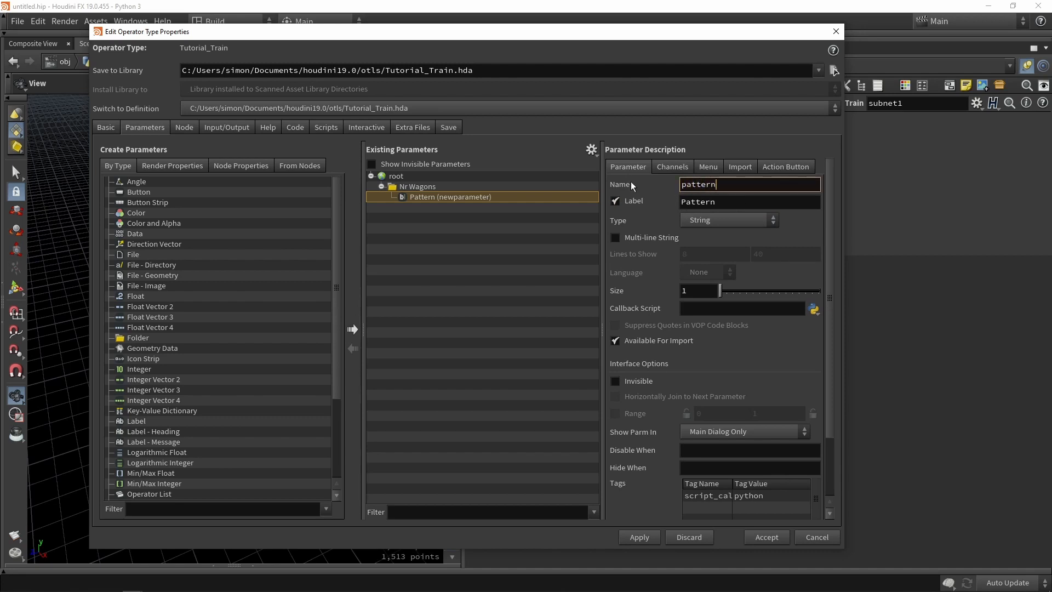
type("_")
key("Return")
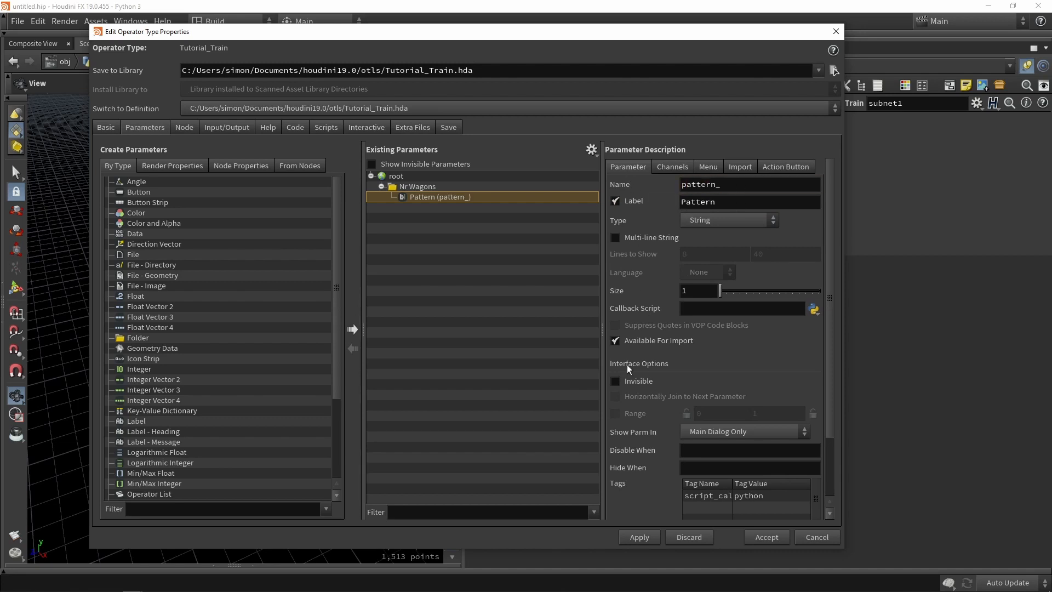
- Complete the Pattern parameter's name as pattern_# and accept the asset's operator type properties
type("#")
left_click(636, 540)
left_click(734, 184)
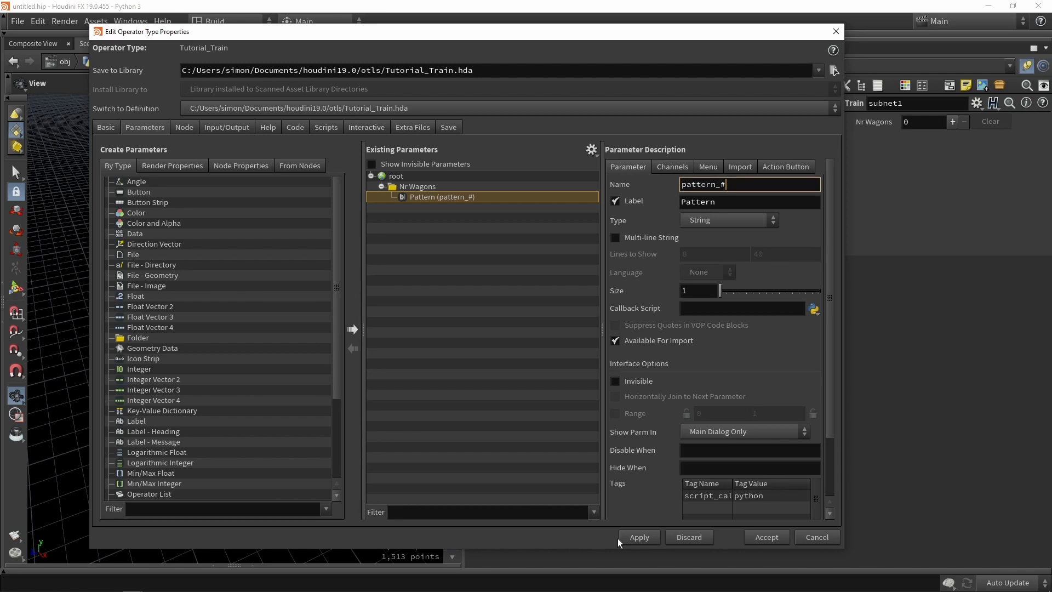
left_click(764, 540)
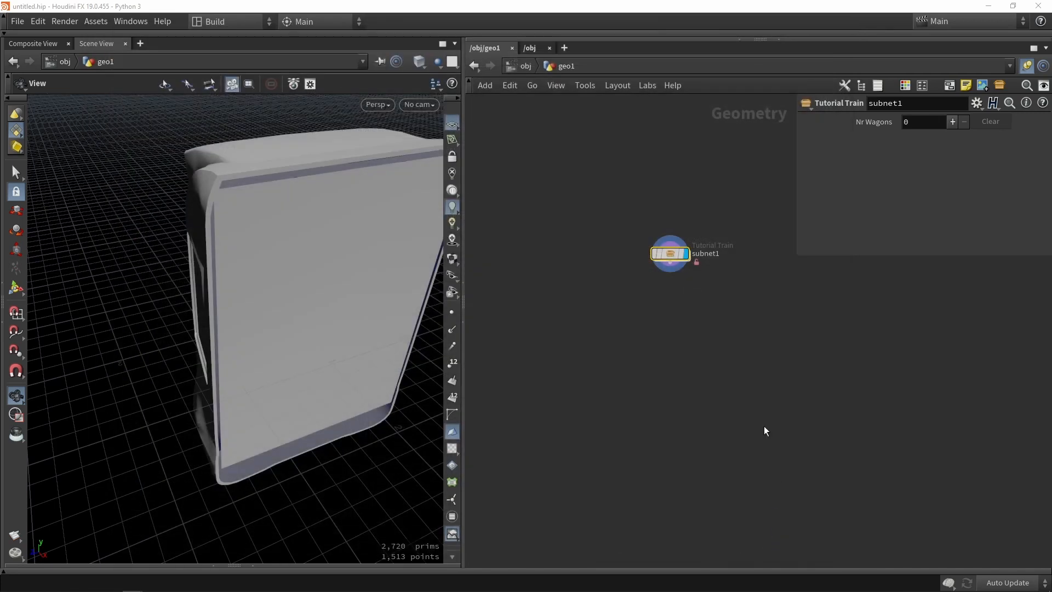
- Add three wagon entries to the Tutorial Train asset and enlarge its parameter pane
left_click(952, 124)
left_click(951, 125)
left_click(952, 125)
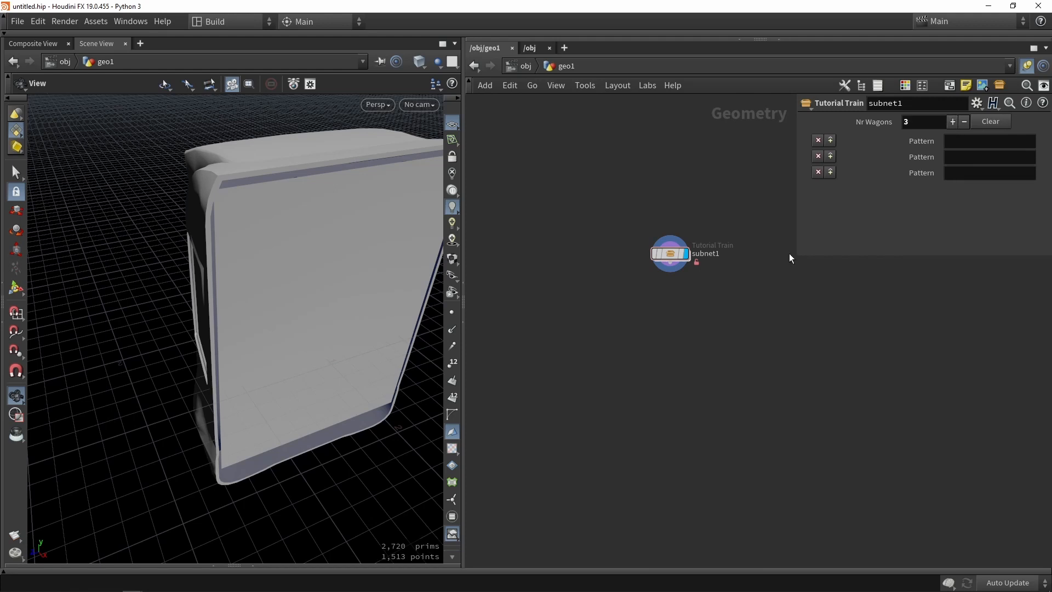
left_click_drag(796, 255, 701, 360)
scroll(648, 186, "up", 3)
middle_click_drag(645, 204, 527, 223)
left_click(867, 172)
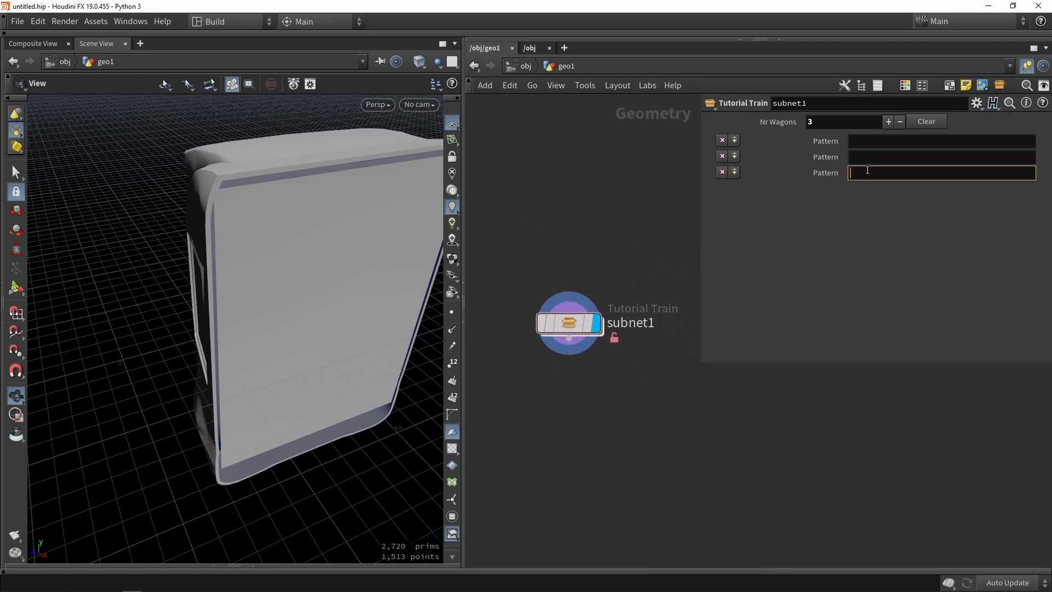
left_click(871, 140)
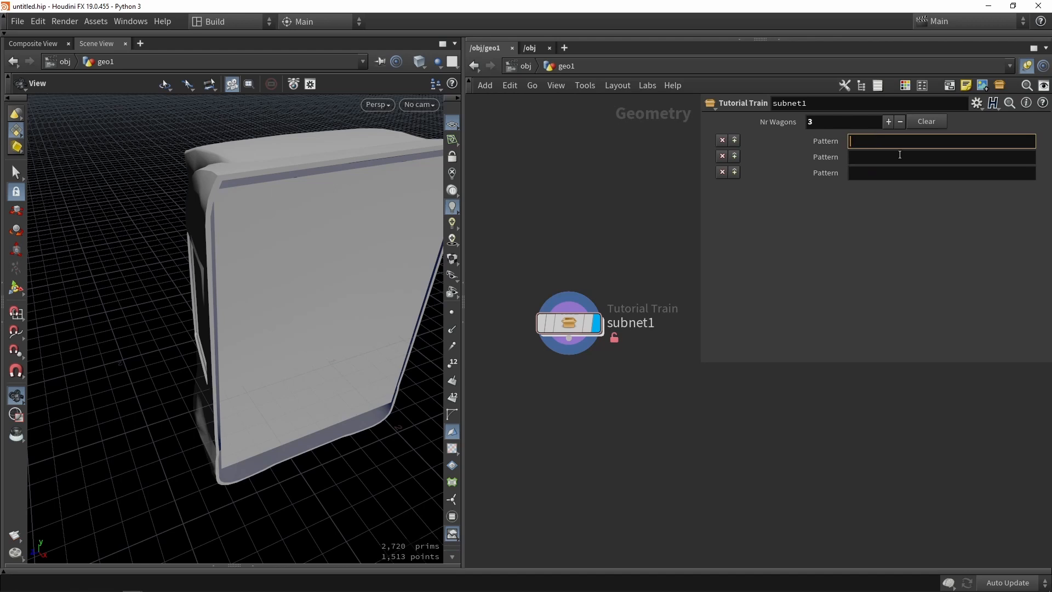
- Inspect the piece attribute on the first module's Attribute Create node inside the asset, and return to the asset level
double_click(566, 323)
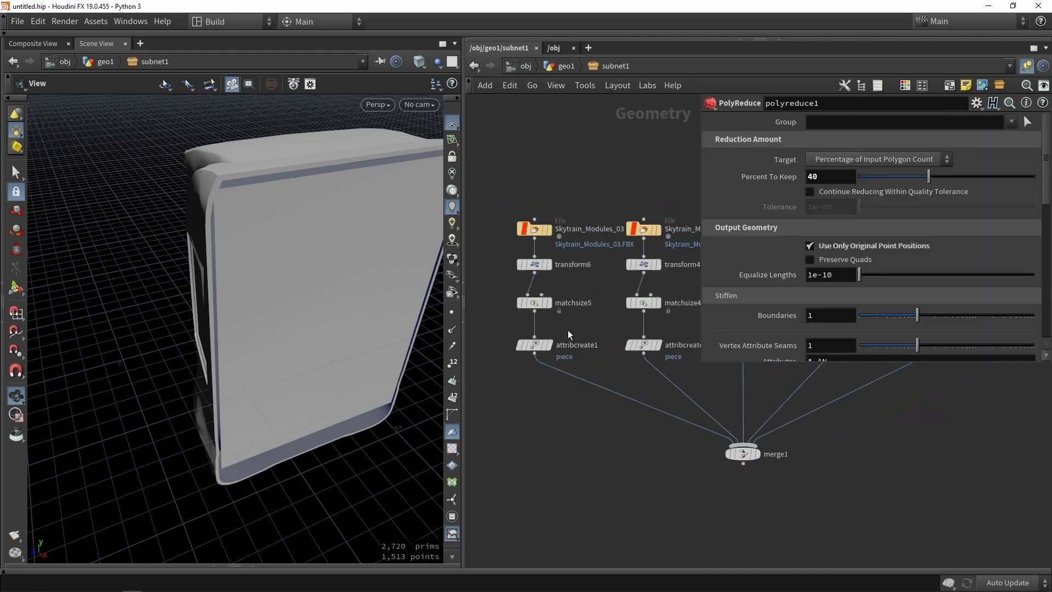
scroll(568, 331, "down", 3)
scroll(559, 347, "up", 3)
left_click(546, 333)
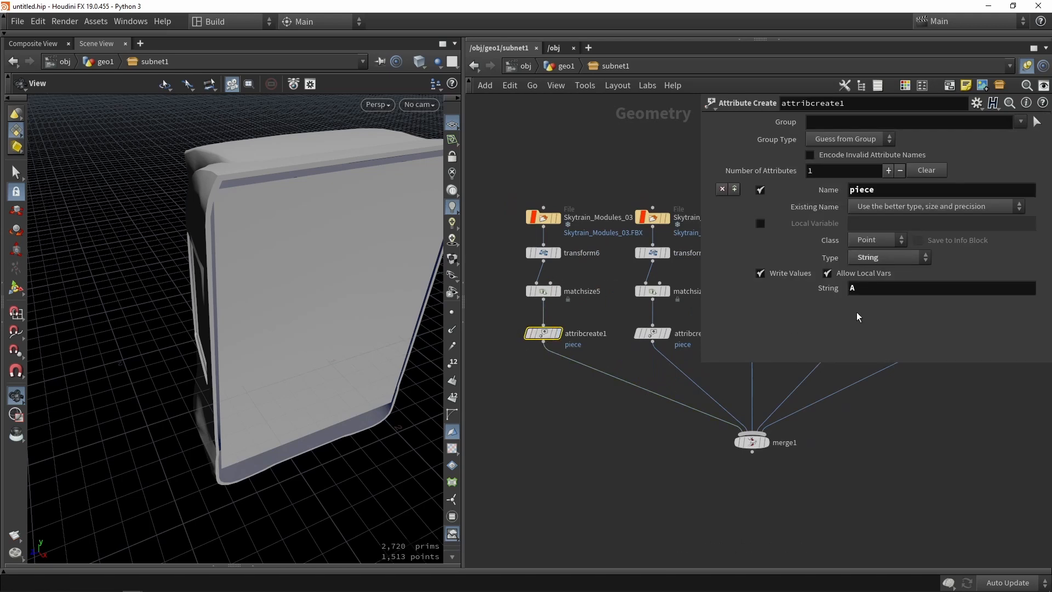
middle_click_drag(756, 389, 641, 441)
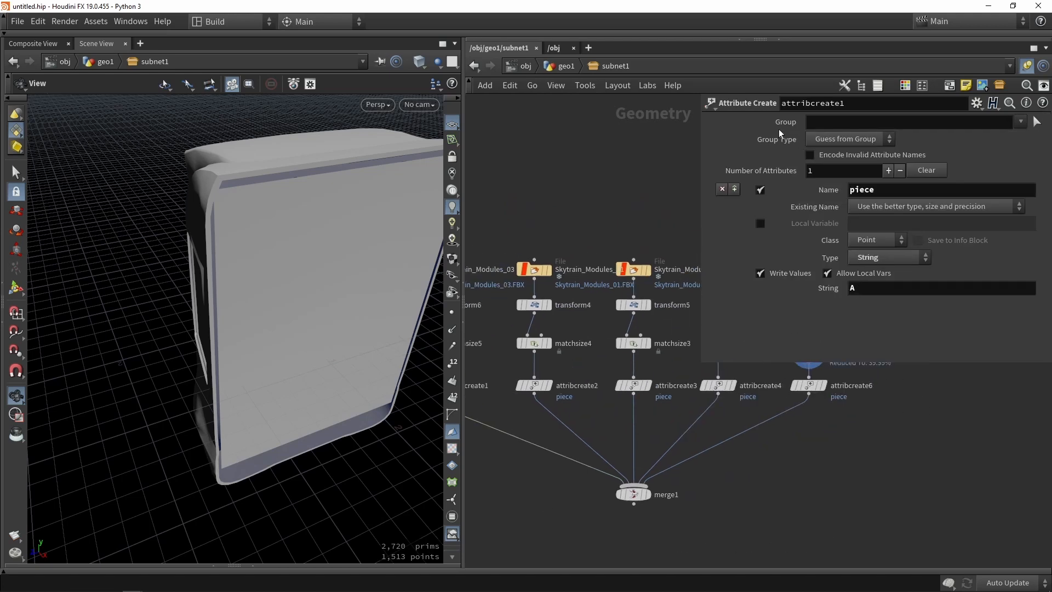
left_click(556, 69)
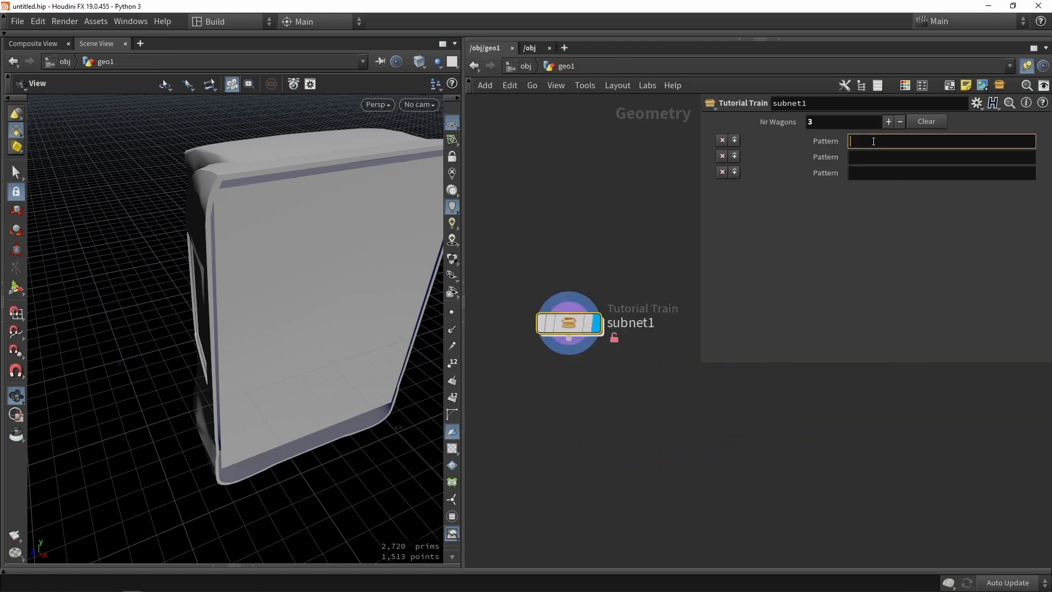
- Set the three wagon patterns to ABBCD, BBC and BBCC
type("ABBCD")
left_click(875, 157)
type("BBC")
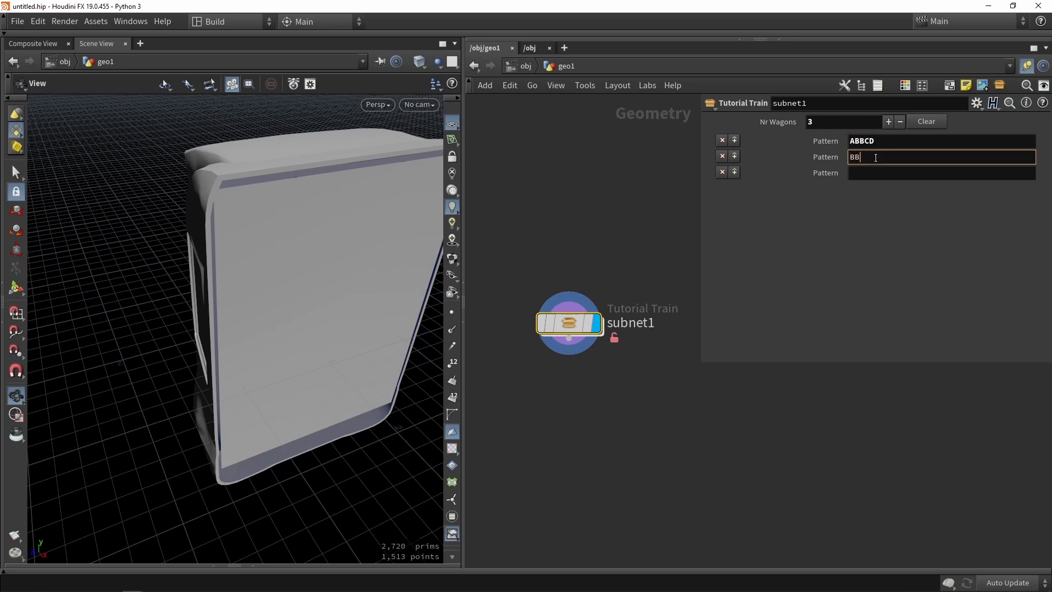
left_click(883, 172)
type("DD")
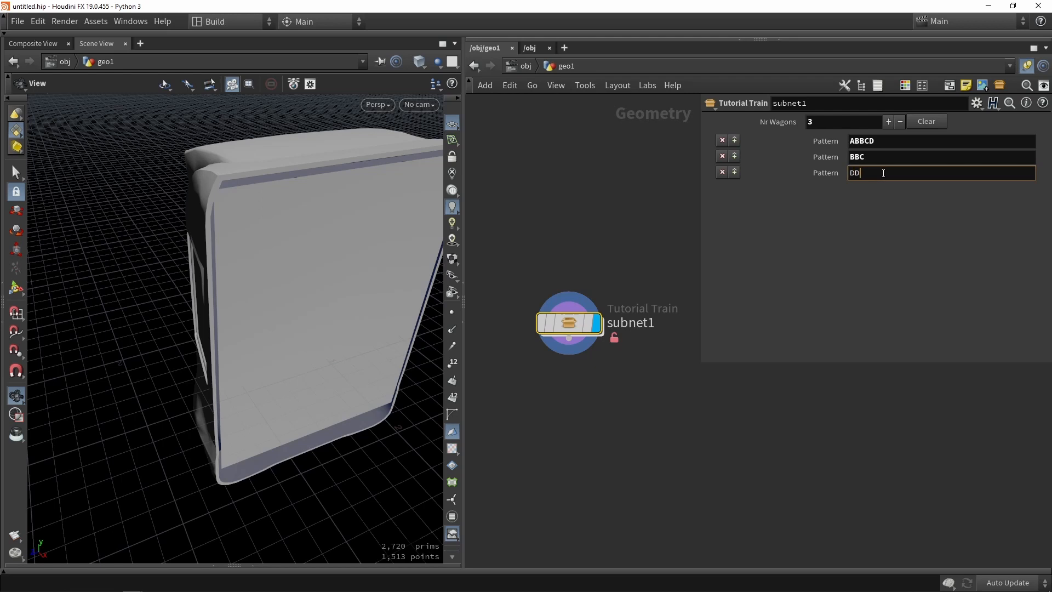
key("BackSpace")
key("BackSpace")
type("BBCC")
key("Return")
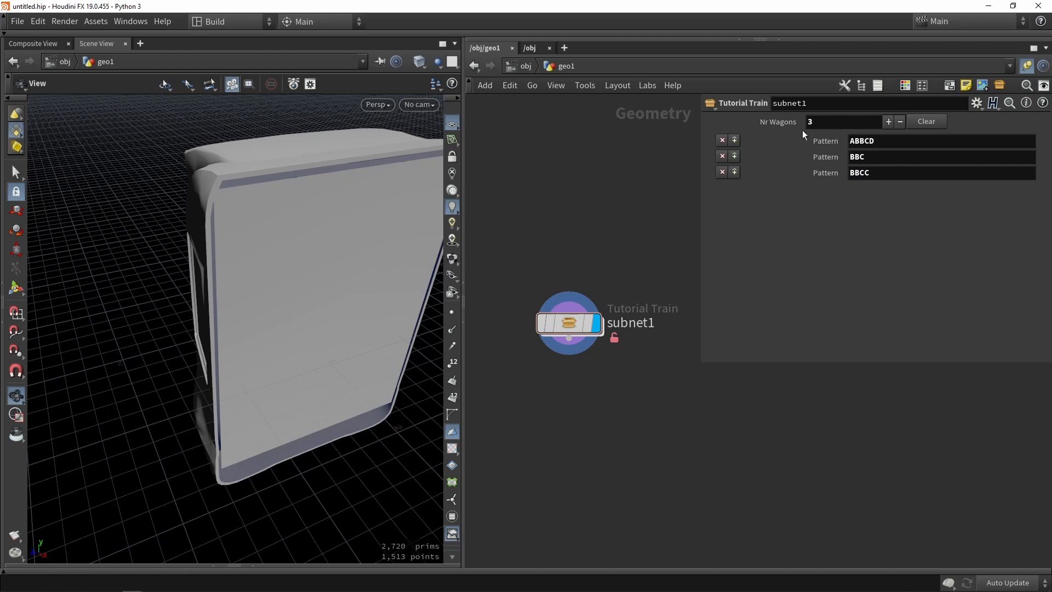
double_click(908, 140)
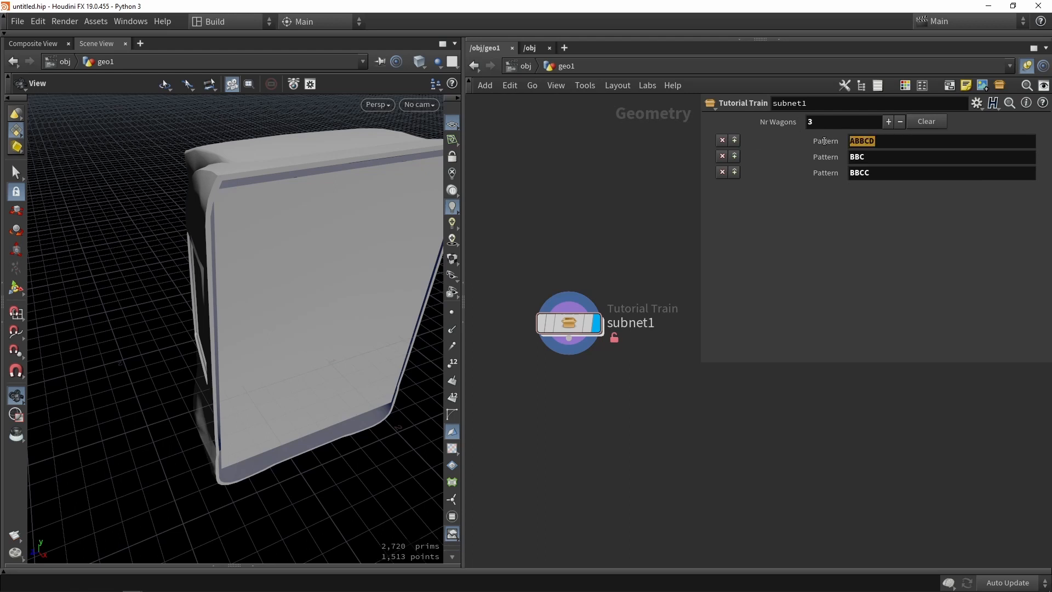
left_click(591, 264)
- Go inside the asset and examine the piece value on the second module's Attribute Create node
double_click(570, 327)
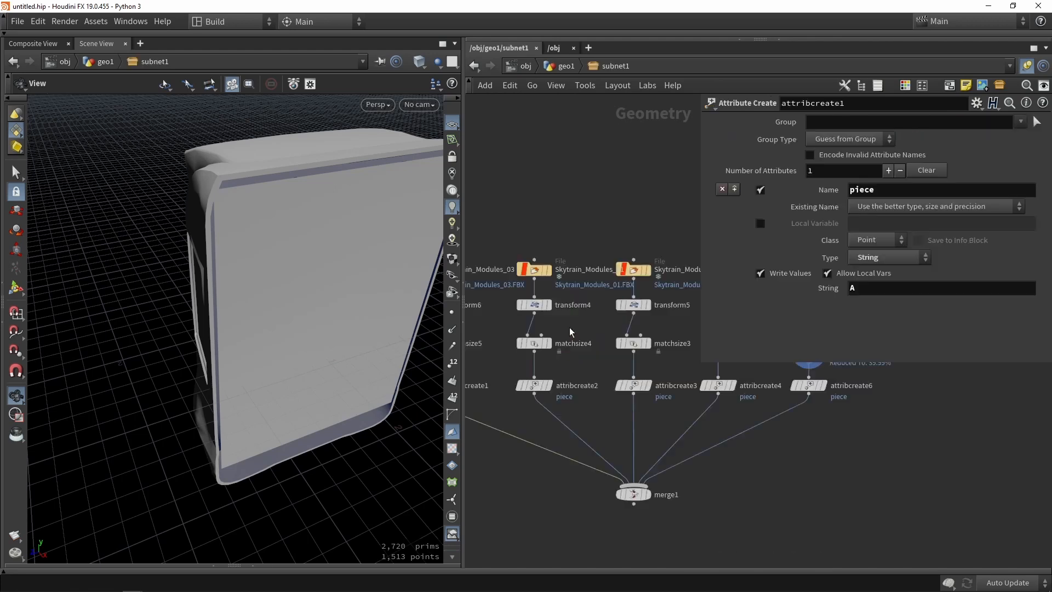
left_click_drag(701, 363, 879, 375)
key("h")
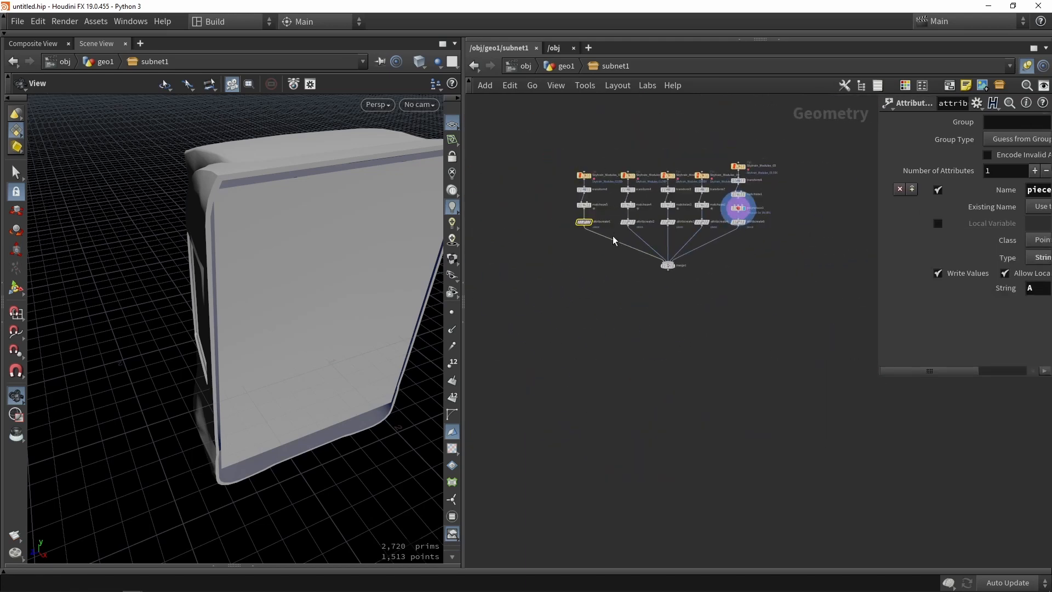
scroll(615, 241, "up", 3)
left_click(655, 214)
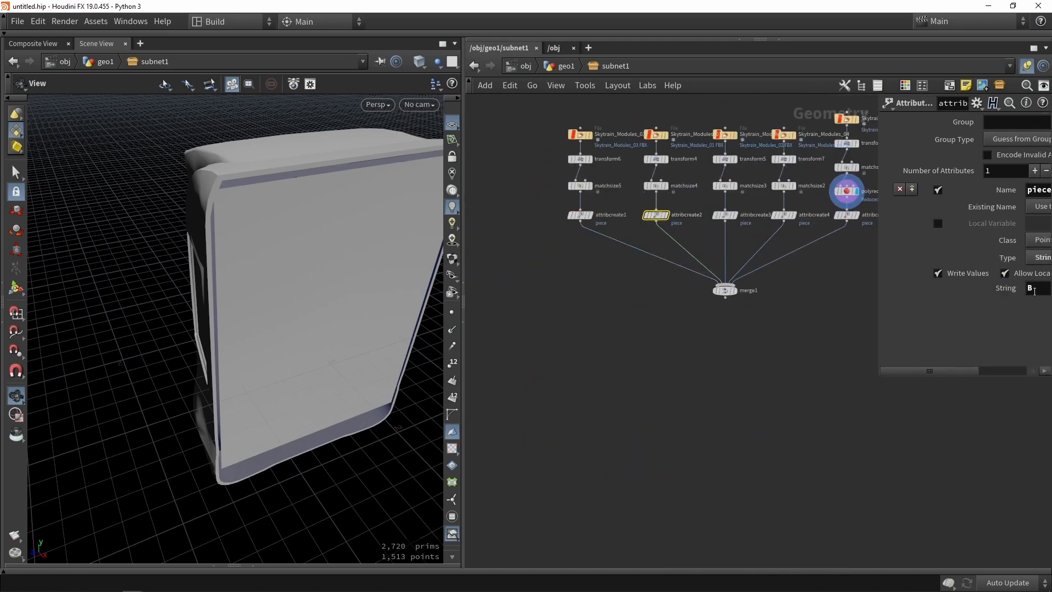
middle_click_drag(776, 339, 575, 363)
middle_click_drag(807, 244, 732, 262)
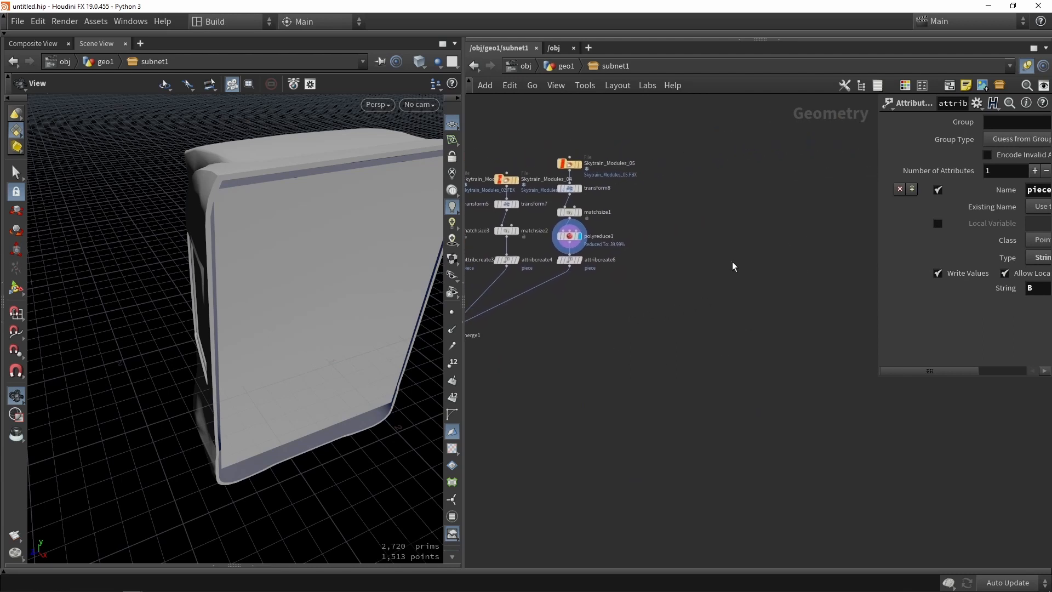
- Place an Add node in the empty area beside the module network and make it the displayed node
key("Tab")
type("add")
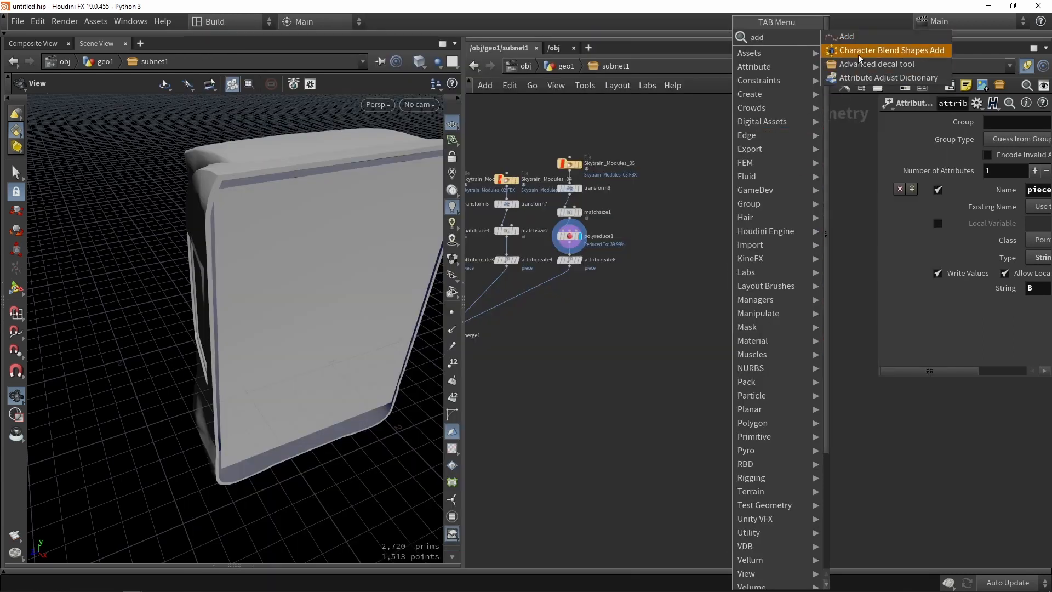
left_click(861, 38)
left_click(790, 297)
scroll(823, 301, "up", 3)
middle_click_drag(823, 300, 764, 302)
scroll(705, 293, "up", 2)
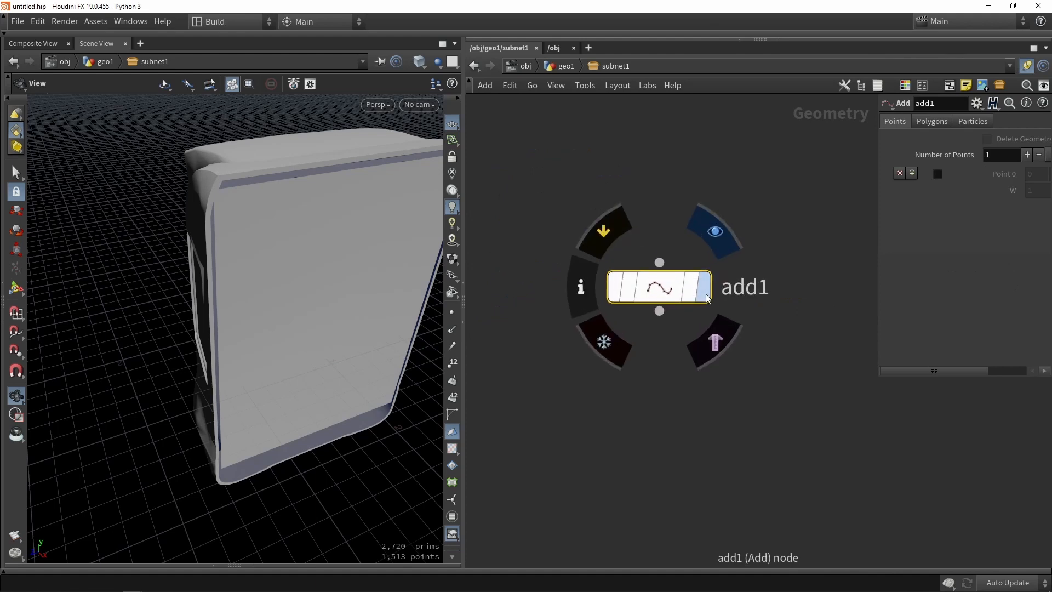
left_click(704, 289)
- Enable Point 0 on the Add node to create a single point at the origin, and widen the parameter pane
left_click_drag(883, 379, 884, 399)
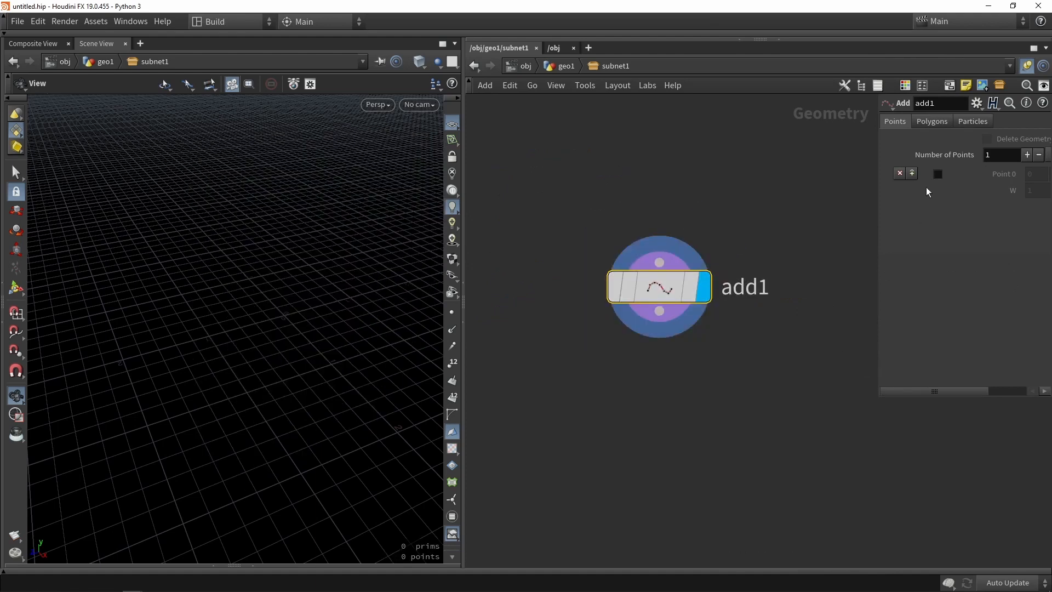
left_click(938, 174)
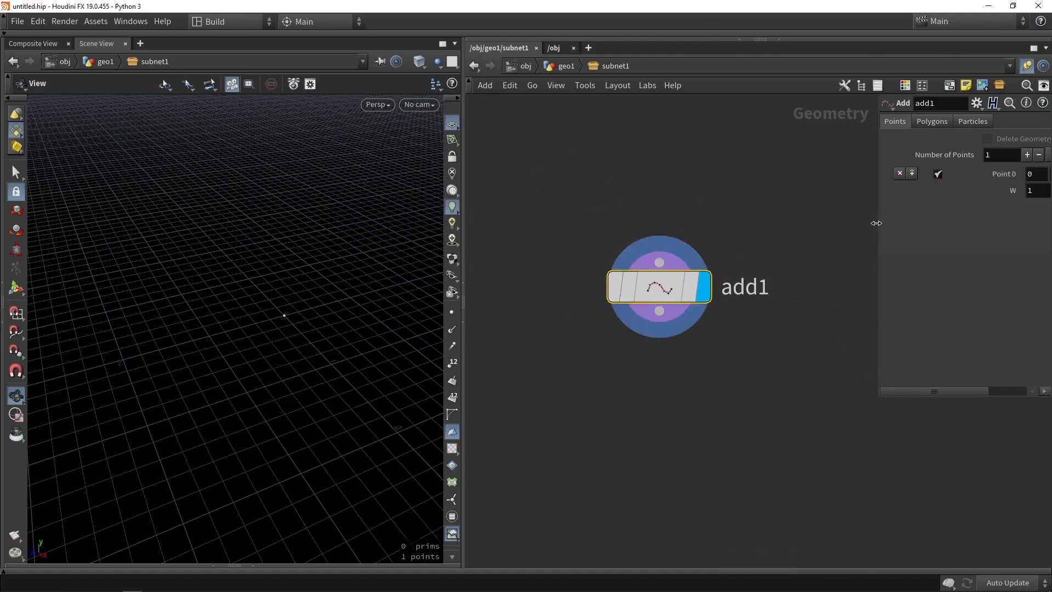
left_click_drag(875, 223, 775, 221)
scroll(740, 221, "down", 3)
scroll(685, 351, "down", 1)
middle_click_drag(685, 351, 563, 287)
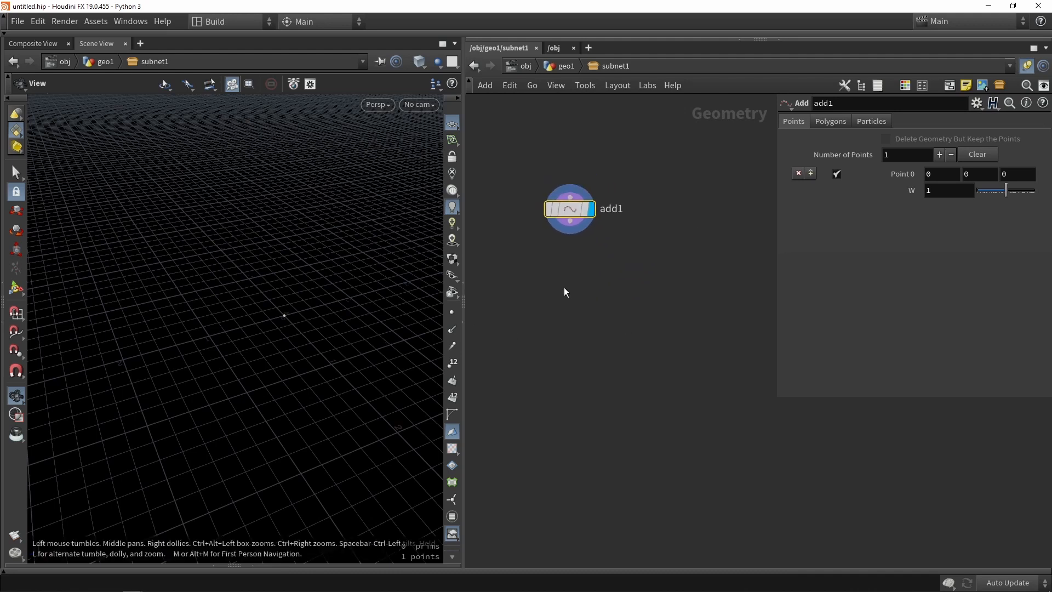
scroll(567, 290, "down", 1)
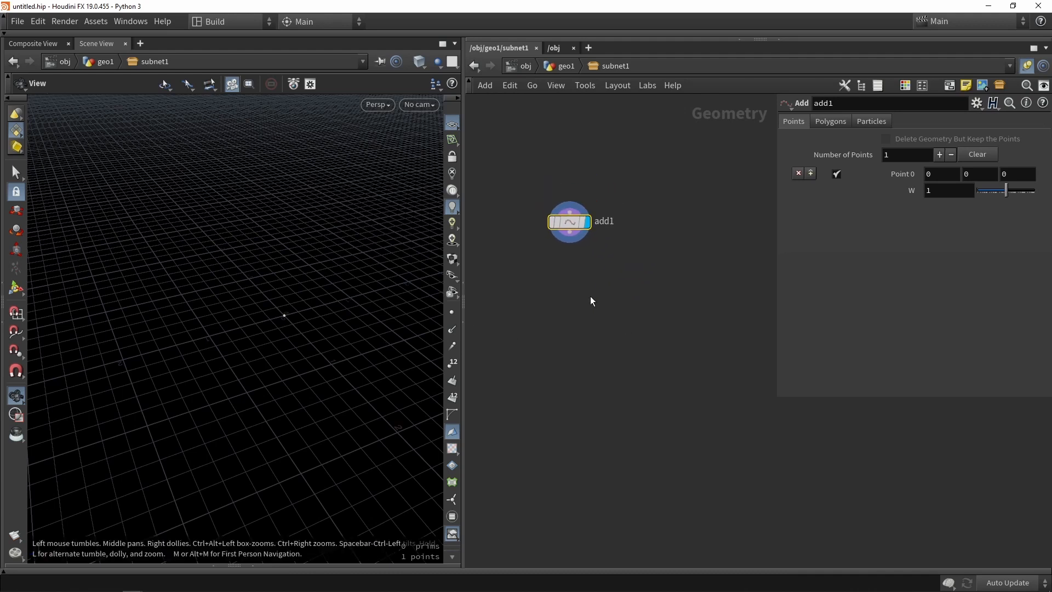
- Review the wagon count and the three pattern strings on the asset, and go back inside it
left_click(562, 67)
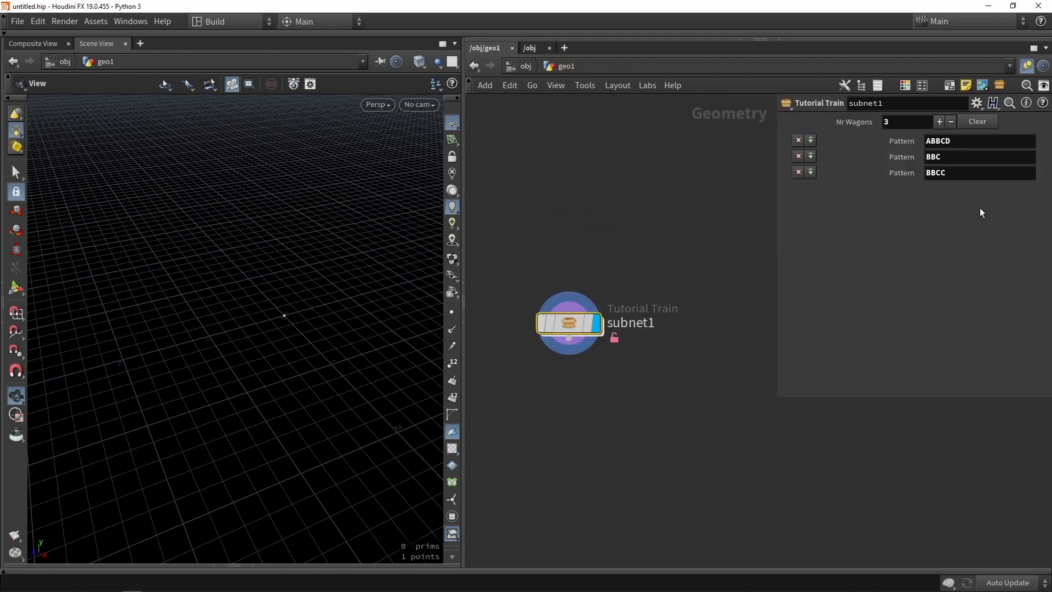
mouse_move(574, 323)
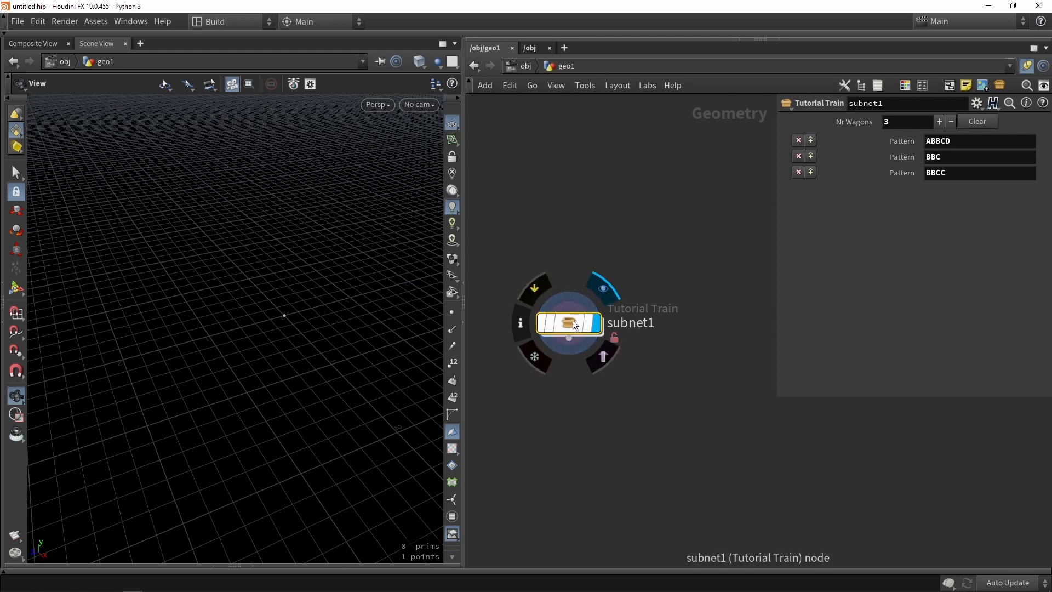
left_click_drag(956, 141, 936, 157)
left_click(971, 172)
double_click(565, 335)
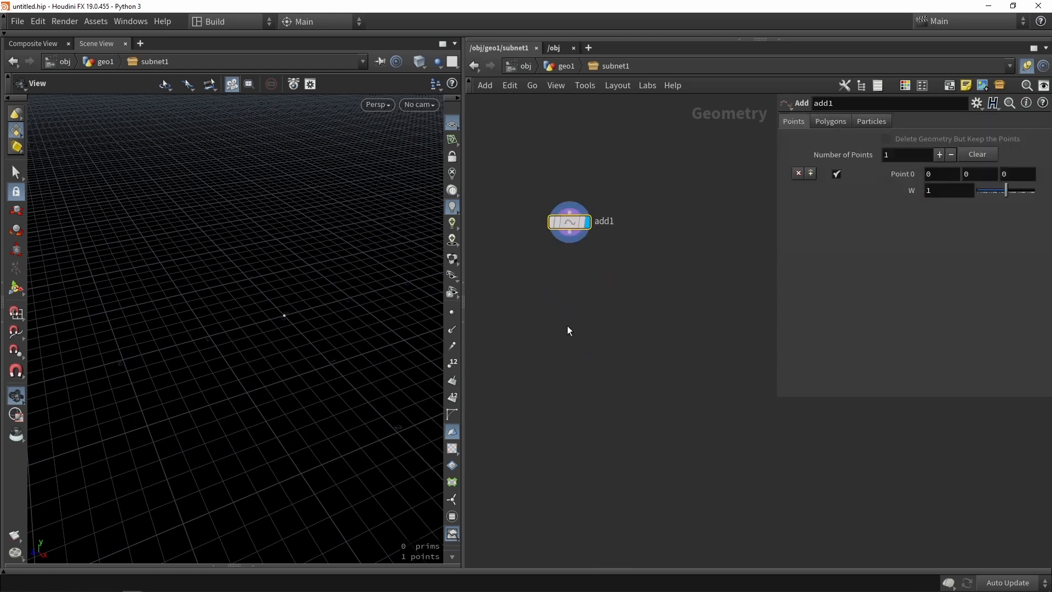
- Add a For-Each Number block below the Add node, with the Add node feeding foreach_begin1
key("Tab")
type("for")
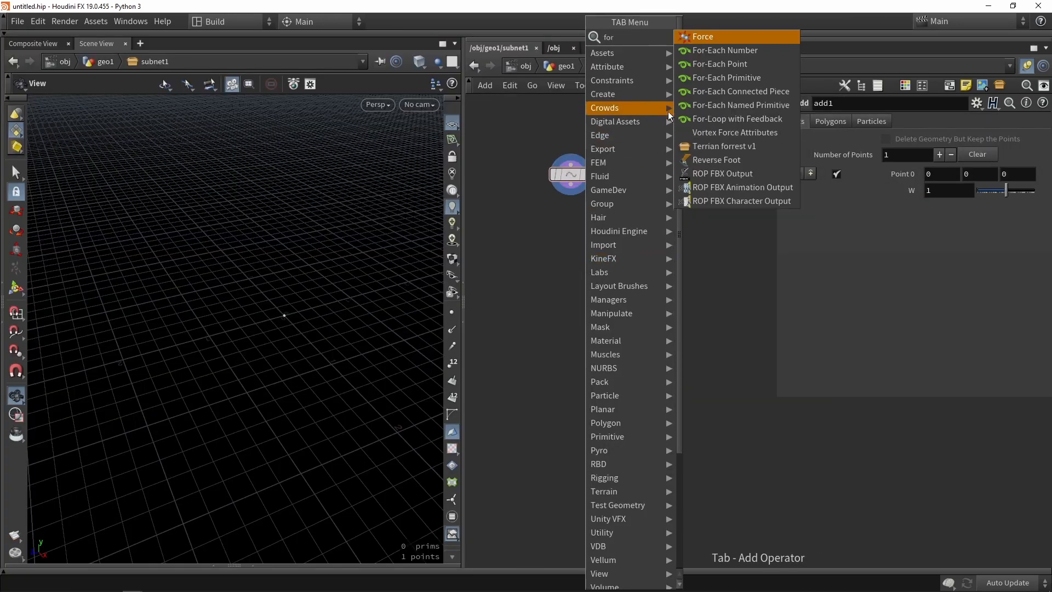
left_click(726, 50)
left_click(569, 248)
left_click_drag(573, 265, 574, 240)
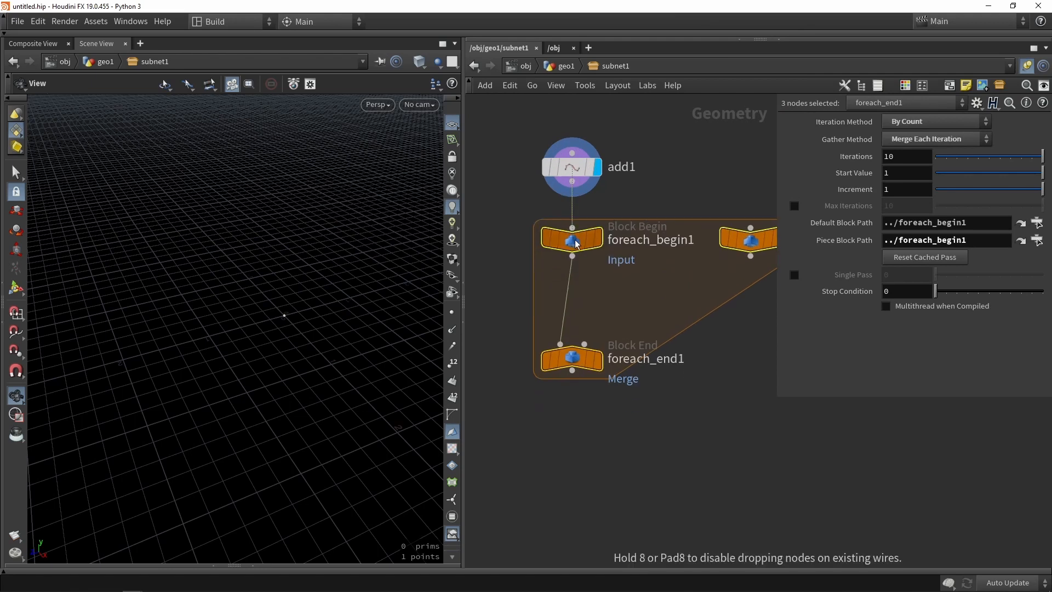
- Move foreach_end1 further down to make room inside the loop and make it the displayed node
left_click(615, 312)
scroll(615, 312, "down", 3)
left_click_drag(590, 339, 590, 532)
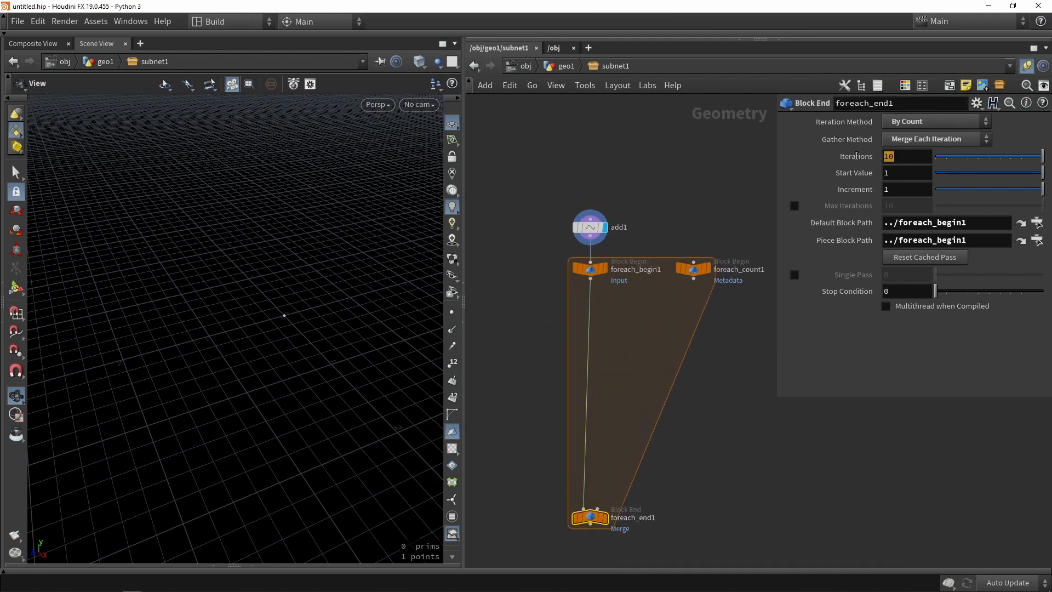
middle_click_drag(657, 479, 667, 353)
left_click(616, 393)
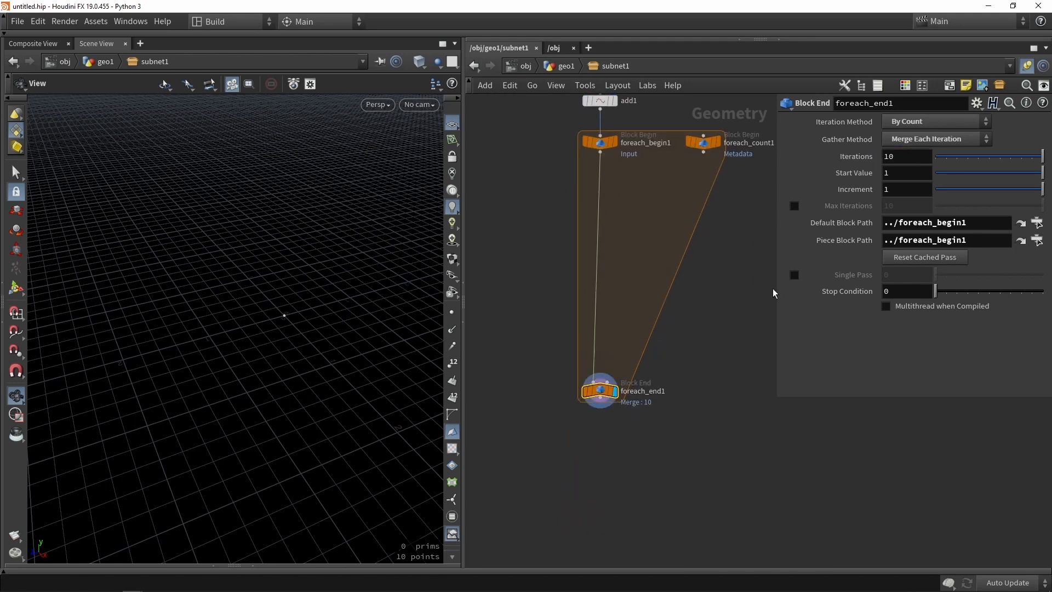
left_click(903, 156)
- Open the Tutorial Train asset's type properties and set the Nr Wagons folder's internal name to Wagons
left_click(564, 66)
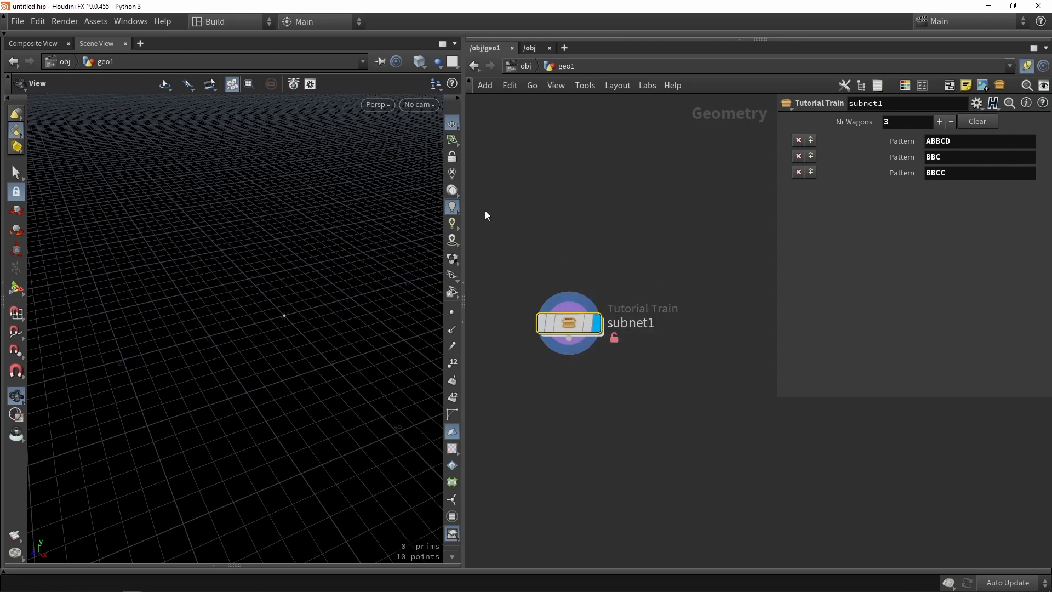
left_click(95, 21)
mouse_move(179, 114)
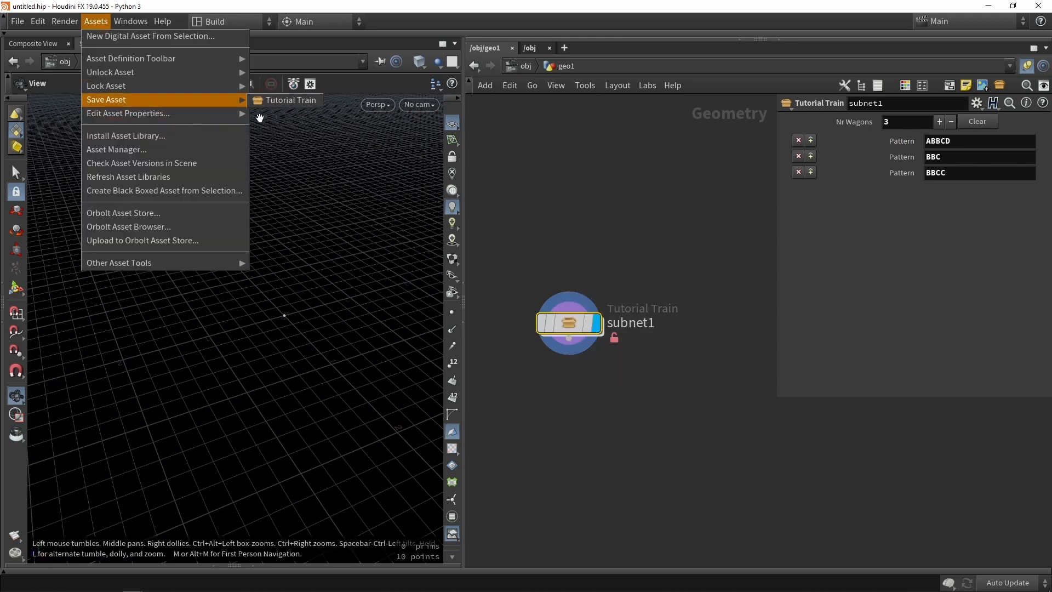
left_click(283, 114)
double_click(428, 189)
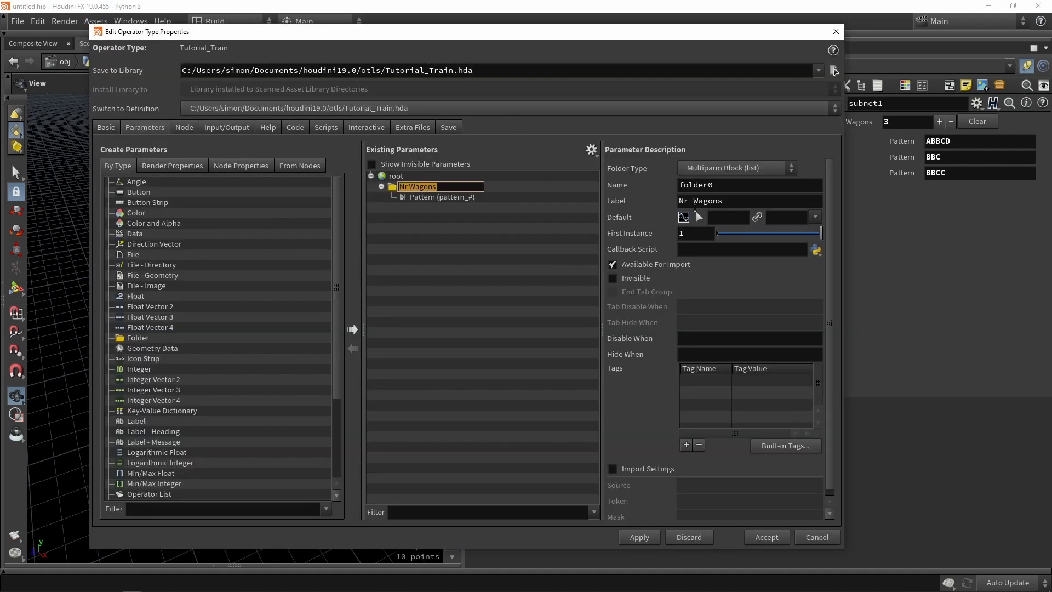
left_click_drag(724, 185, 610, 173)
type("W")
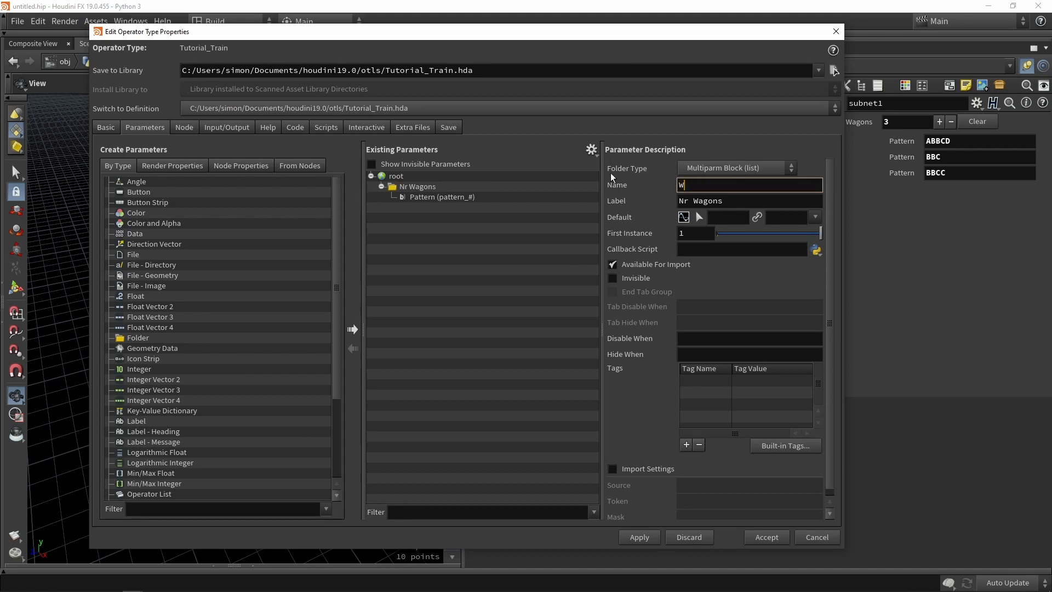
type("agons")
key("Return")
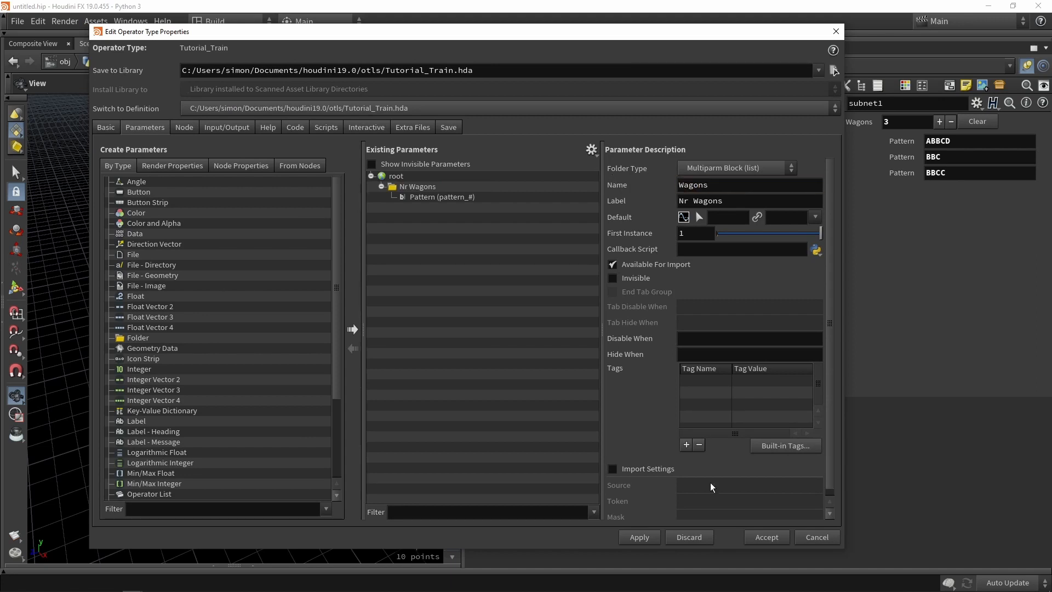
- Accept the type property changes, go inside the asset and set foreach_end1's Iterations to the expression ch("../Wagons")
left_click(766, 537)
double_click(577, 326)
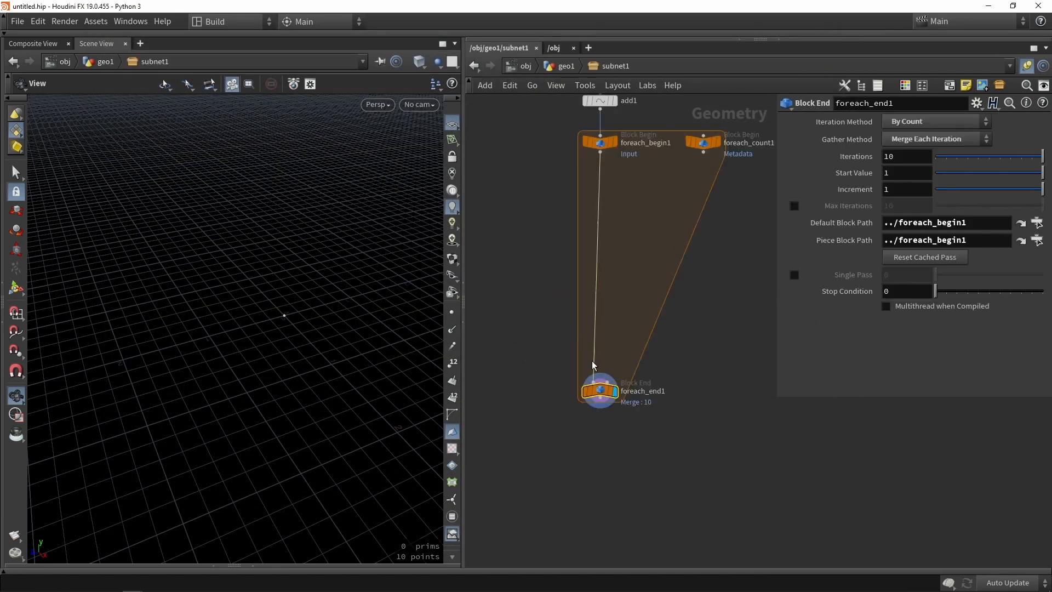
left_click(893, 156)
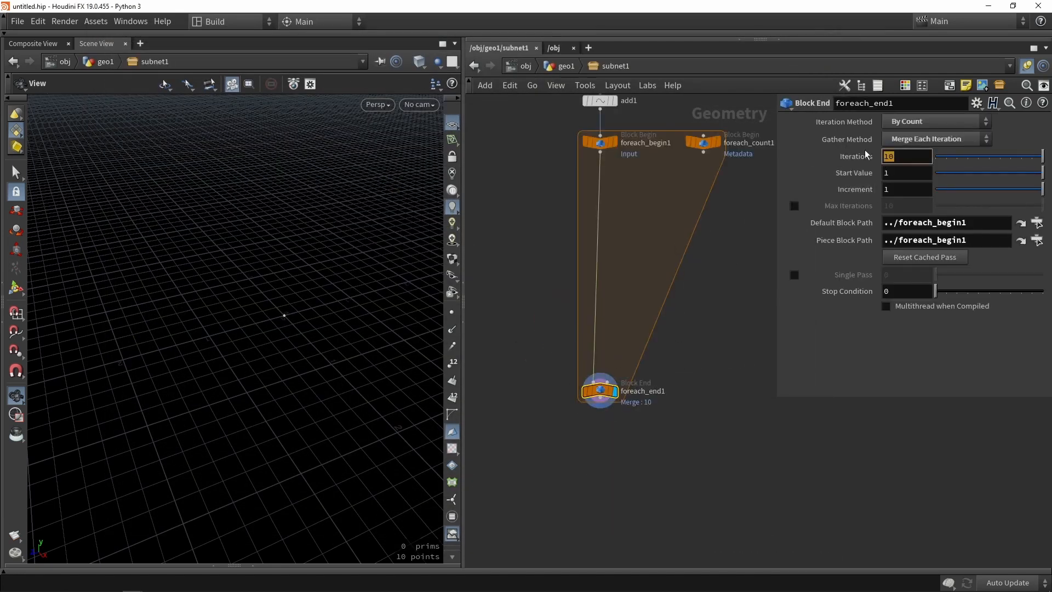
type("ch")
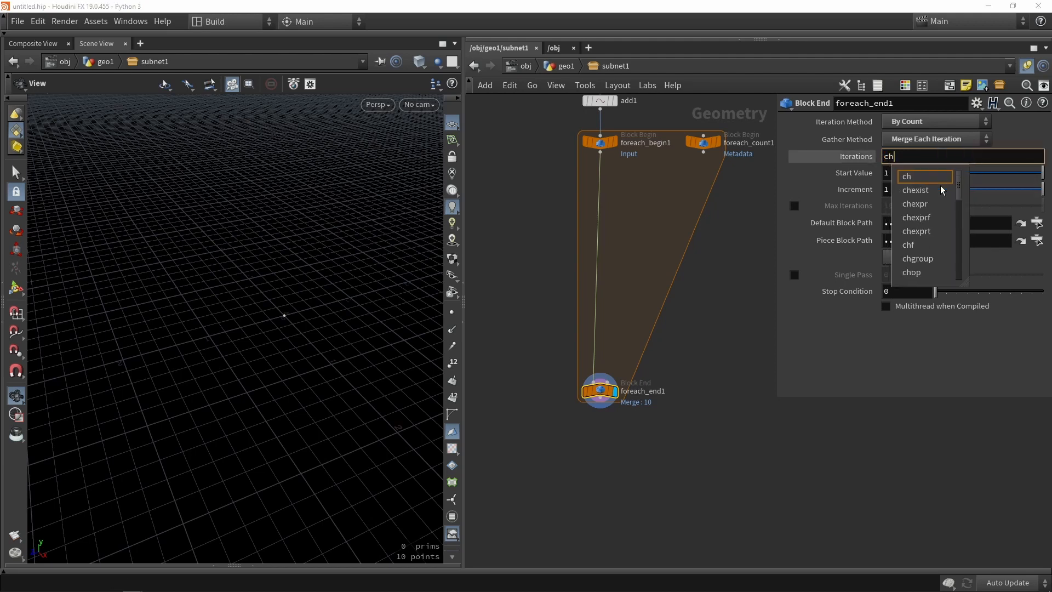
type("(\"../")
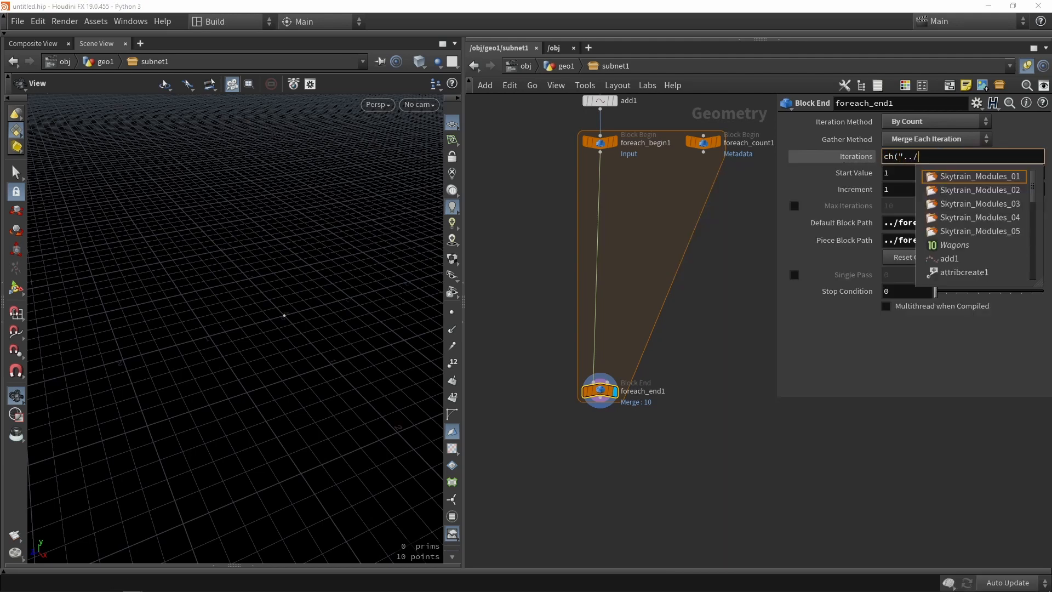
left_click(952, 242)
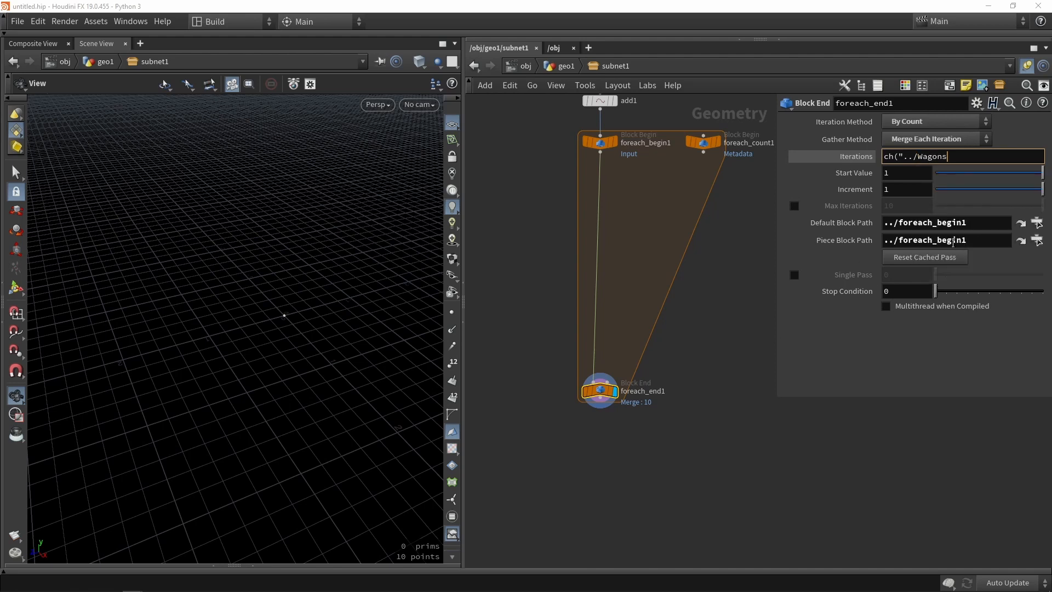
type("\")")
key("Return")
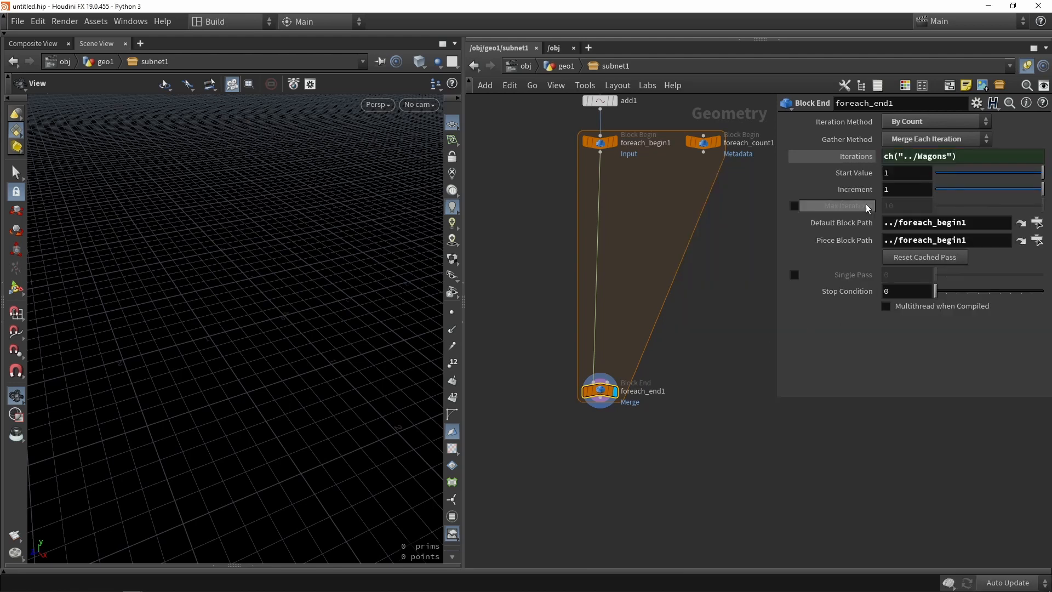
left_click(856, 158)
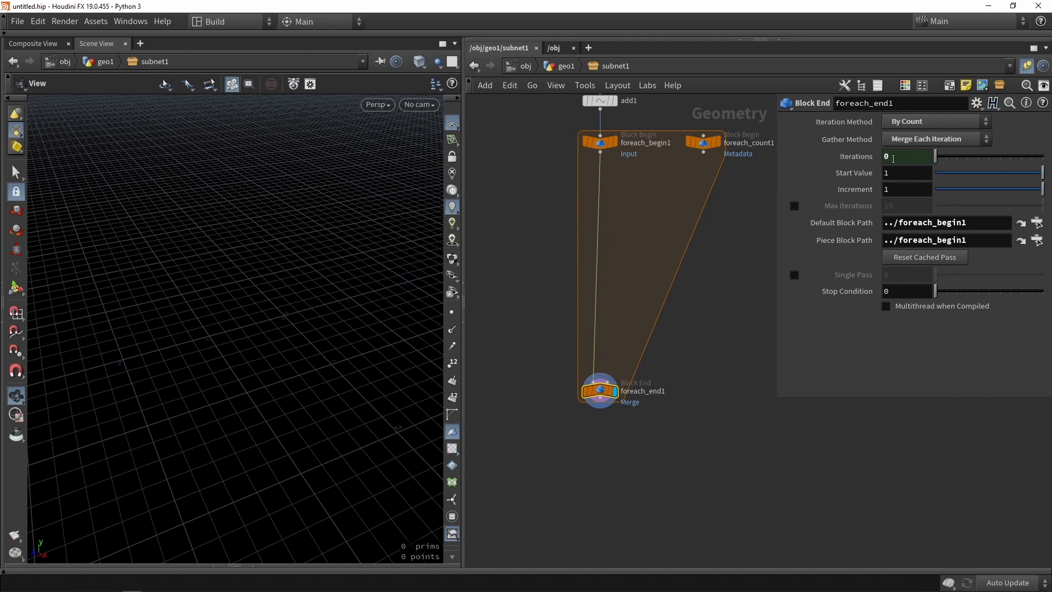
- Go back up to the Tutorial Train asset node and set Nr Wagons to 3
key("u")
left_click(939, 121)
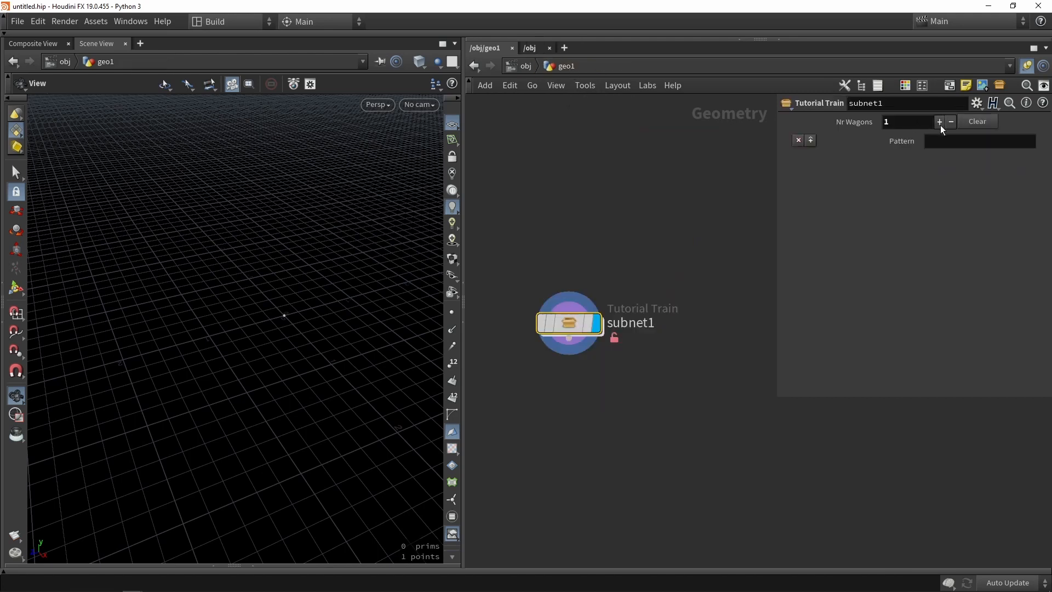
left_click(939, 122)
left_click(938, 122)
- Fill in the three wagon patterns as ABB, BB and CC, in that order
left_click(937, 141)
type("ABB")
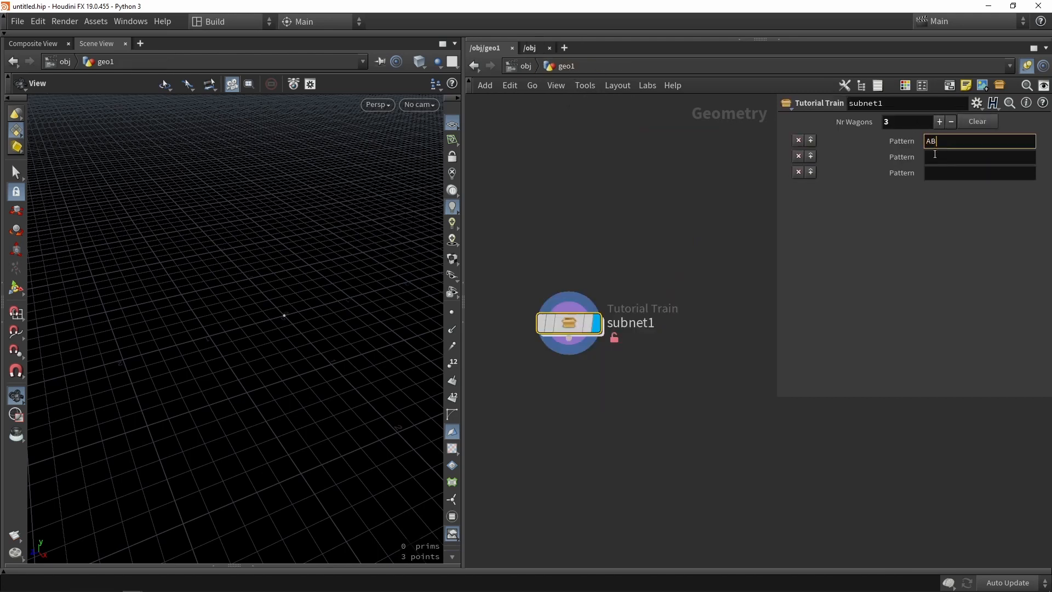
key("Return")
left_click(935, 156)
type("BB")
key("Return")
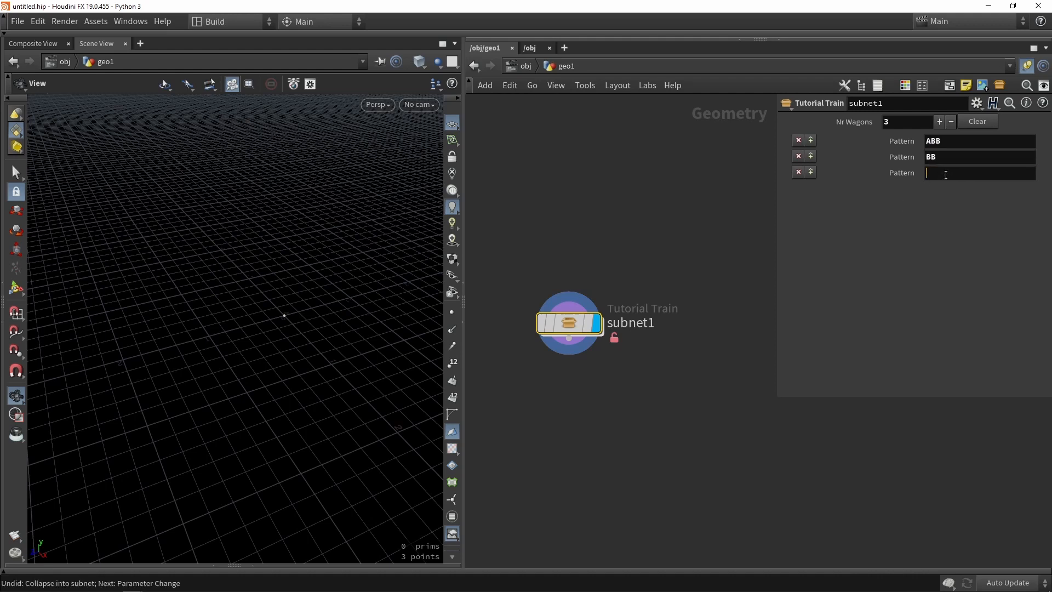
left_click(940, 174)
type("CC")
key("Return")
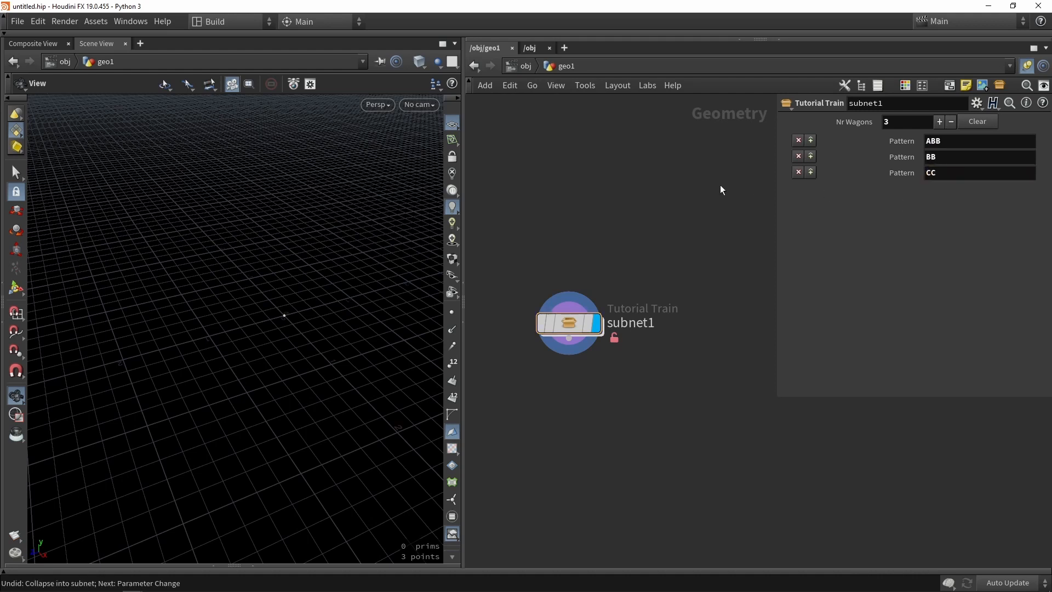
- Look inside the asset, and return to its parameters to review the three wagon pattern strings
double_click(568, 321)
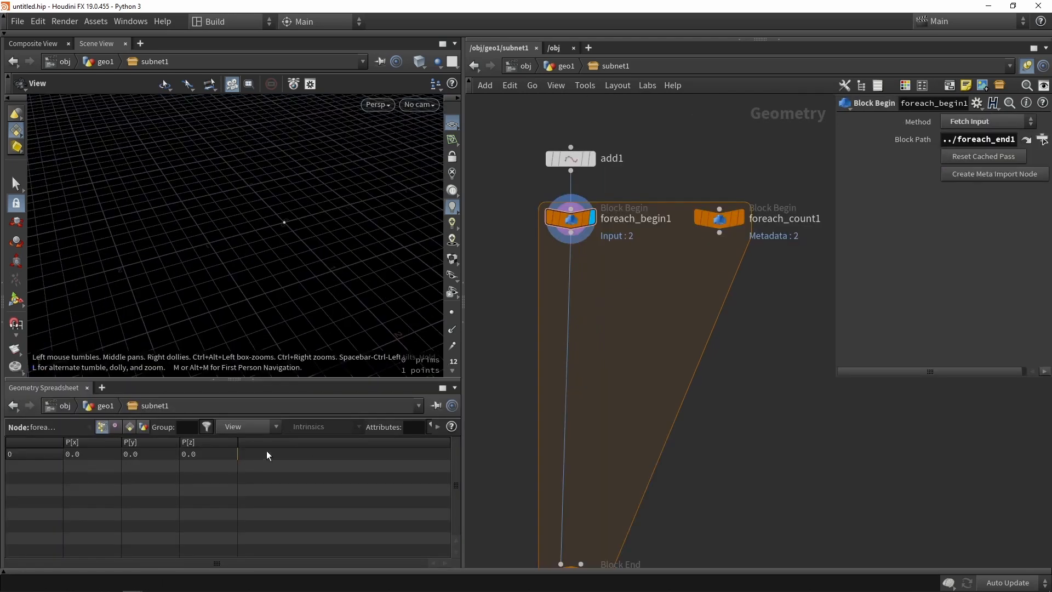
left_click(564, 66)
double_click(1008, 140)
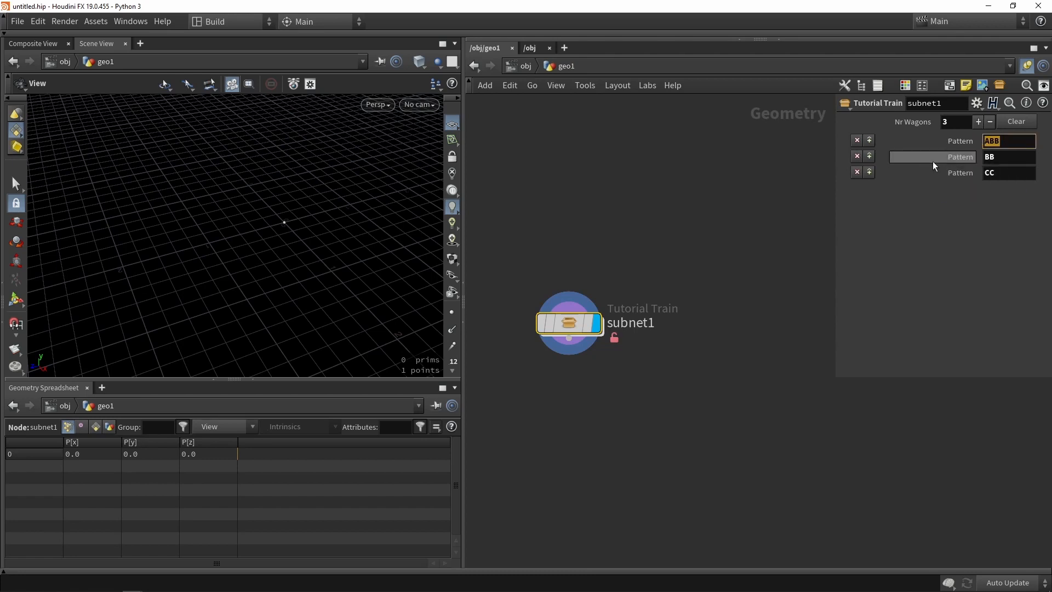
left_click(1015, 159)
left_click(1013, 172)
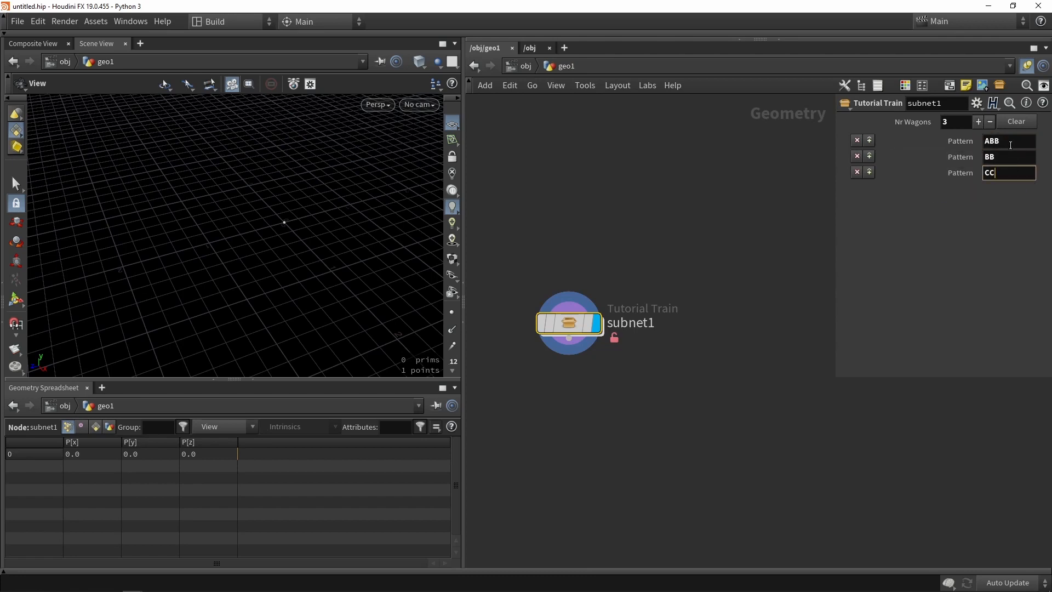
left_click(1009, 140)
- Go back inside the asset and insert an Attribute Create node directly below foreach_begin1 in the loop
double_click(574, 325)
key("Tab")
mouse_move(633, 331)
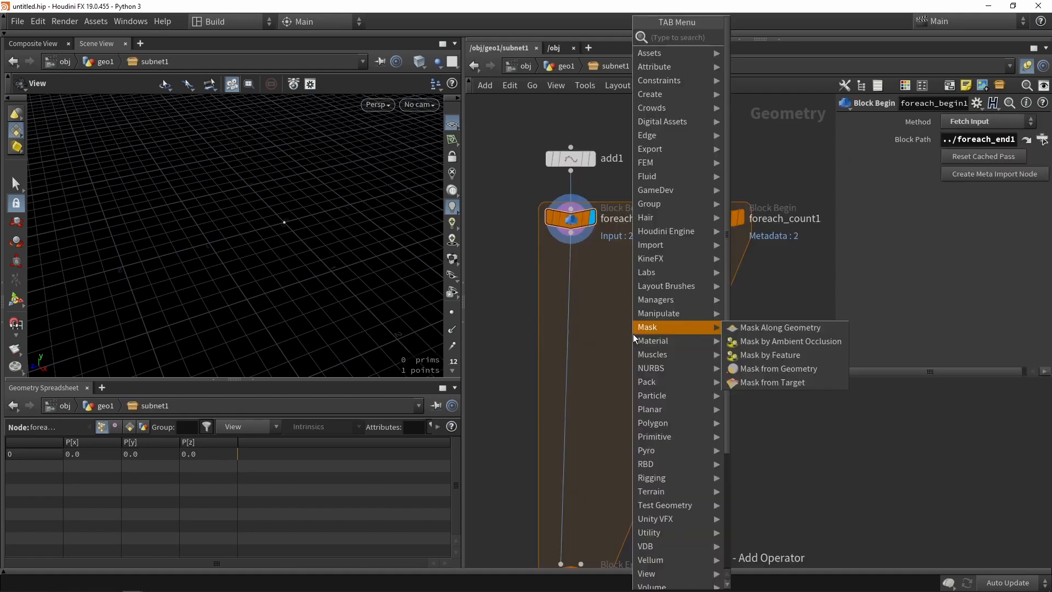
type("creat")
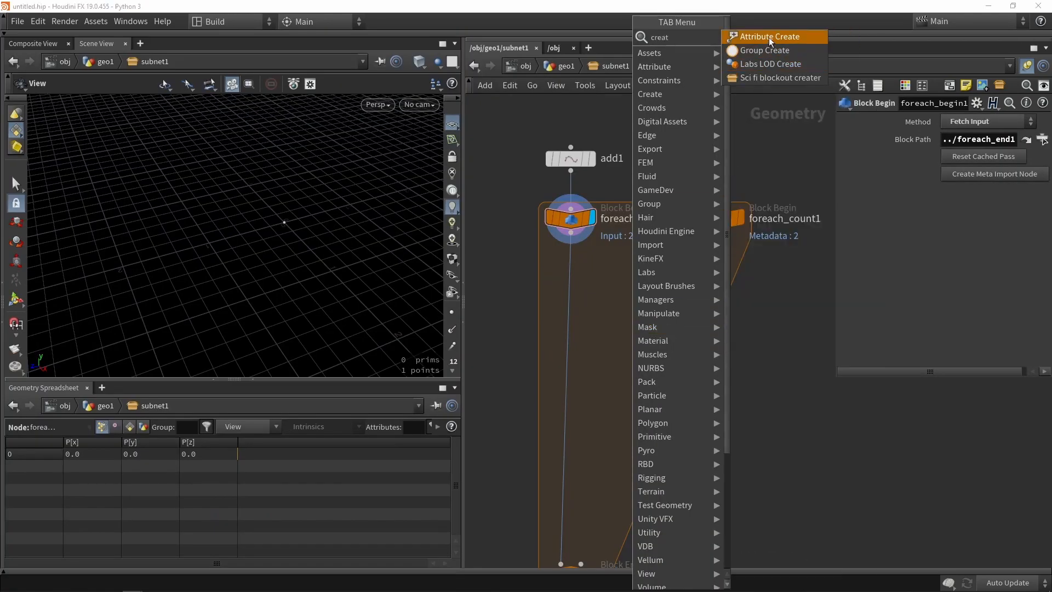
left_click(769, 37)
scroll(608, 275, "up", 2)
left_click(554, 270)
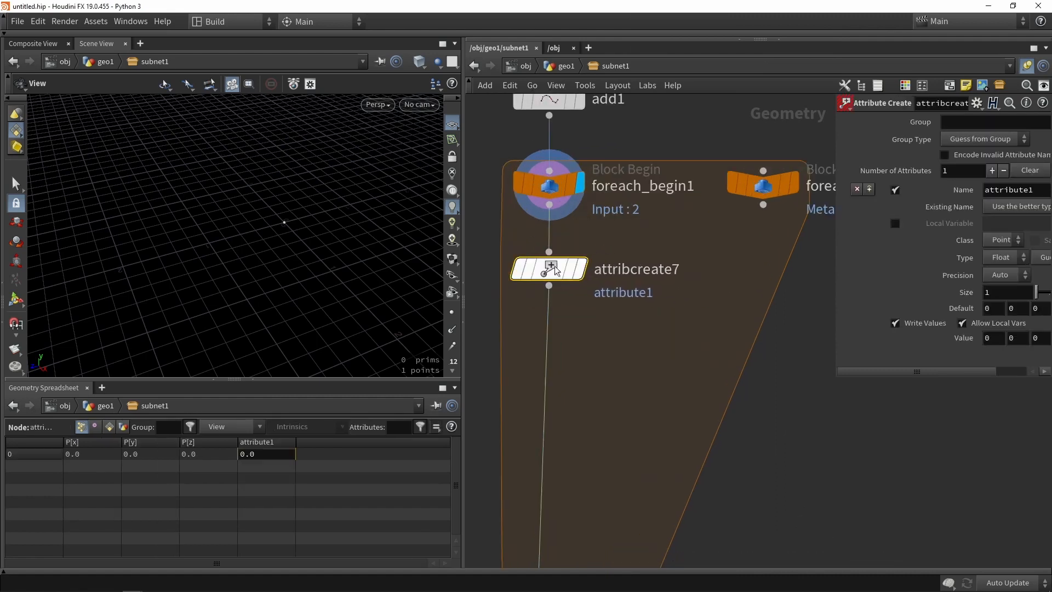
left_click_drag(555, 270, 545, 306)
- Name the new attribute pattern, set its type to String, and align the Attribute Create node under foreach_begin1
left_click_drag(837, 378, 677, 431)
double_click(883, 191)
type("p")
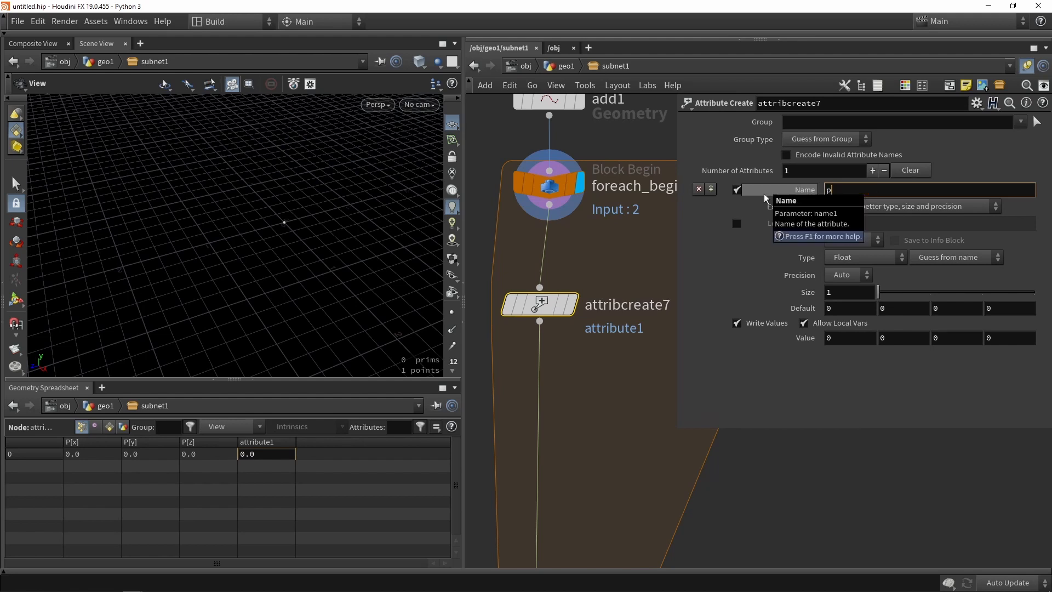
type("attern")
key("Return")
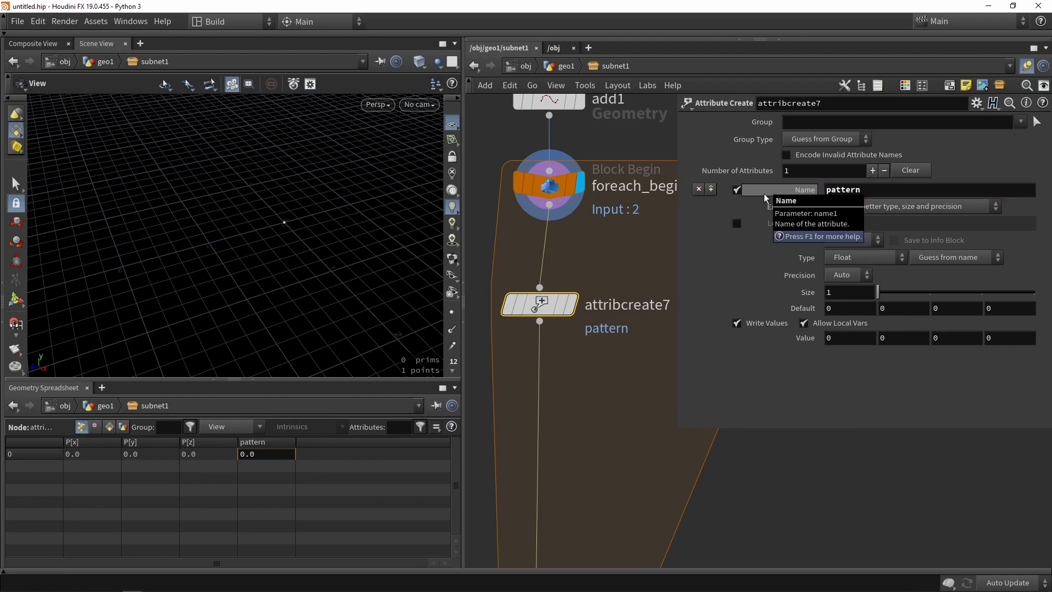
left_click(853, 260)
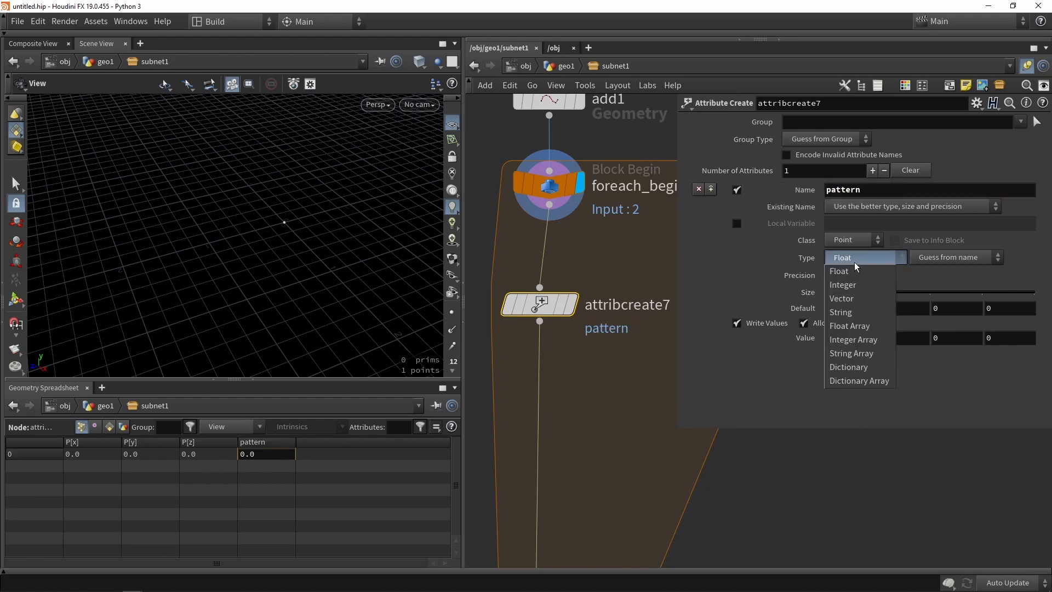
left_click(853, 314)
mouse_move(539, 304)
left_mouse_down()
mouse_move(565, 307)
mouse_move(549, 310)
left_mouse_up()
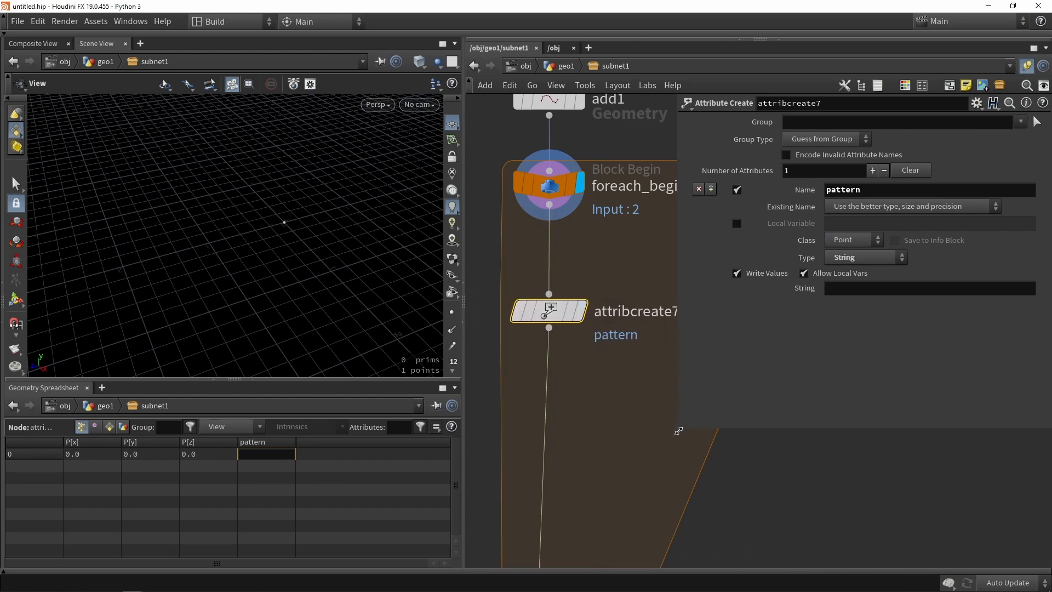
- Add a spare input to the Attribute Create node in the loop
left_click_drag(678, 429, 731, 355)
left_click(976, 103)
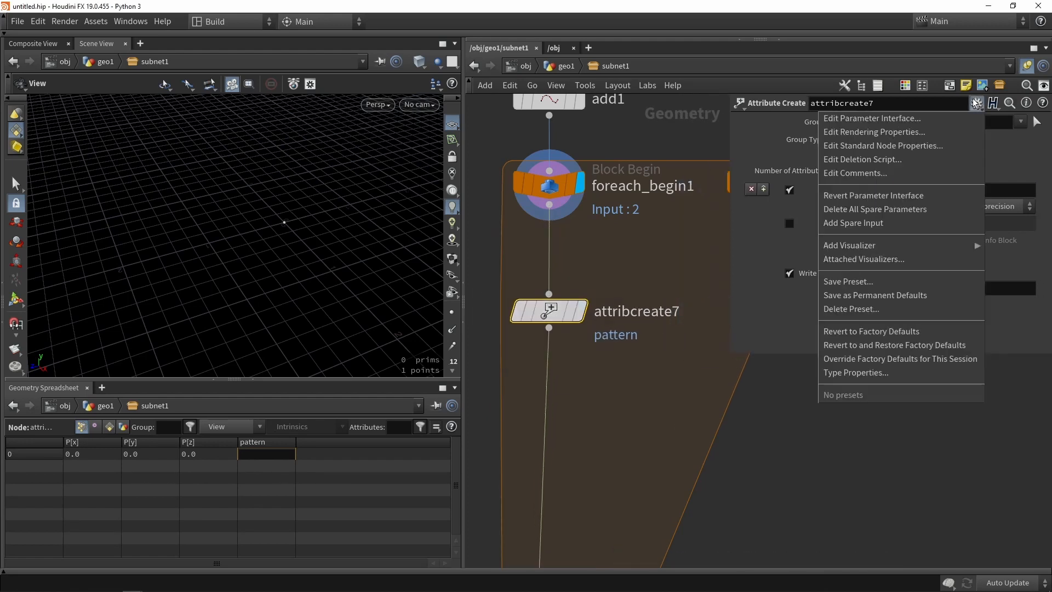
left_click(850, 224)
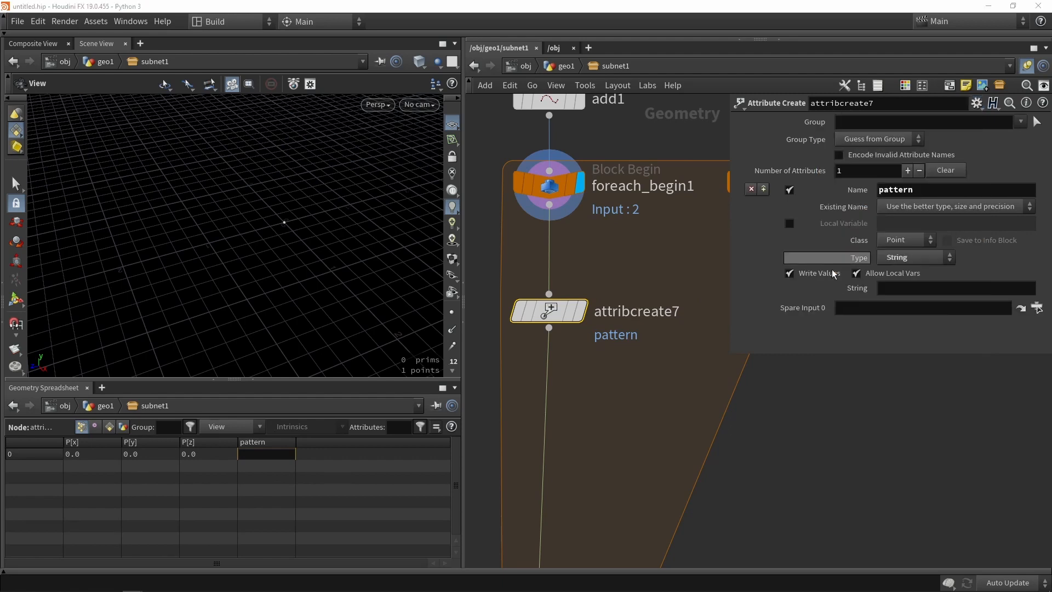
- Check foreach_count1's detail attributes and assign that node to Spare Input 0 of the Attribute Create node
middle_click_drag(862, 415, 778, 450)
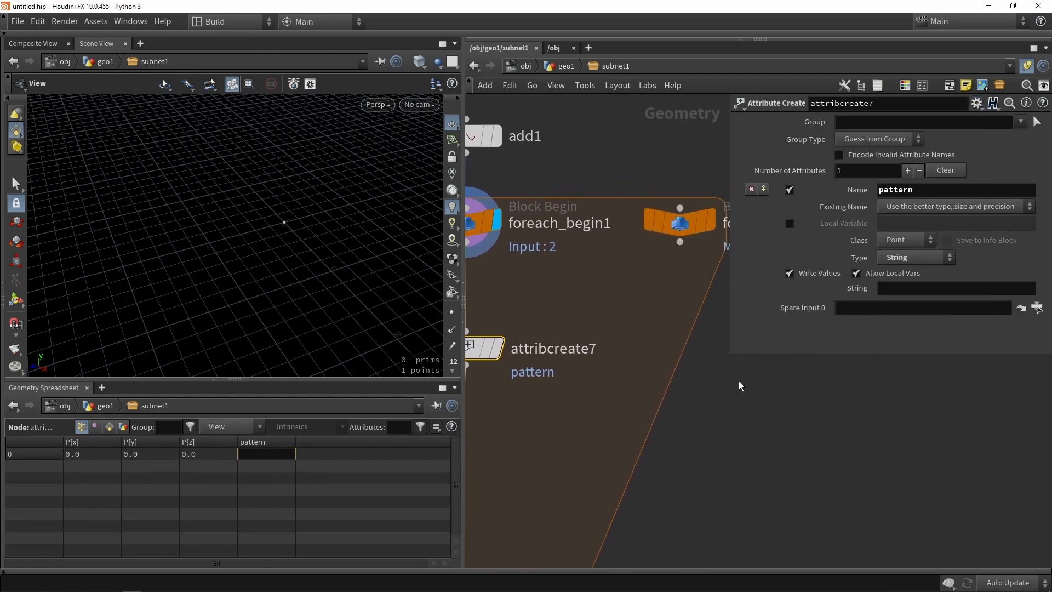
middle_click_drag(671, 301, 565, 351)
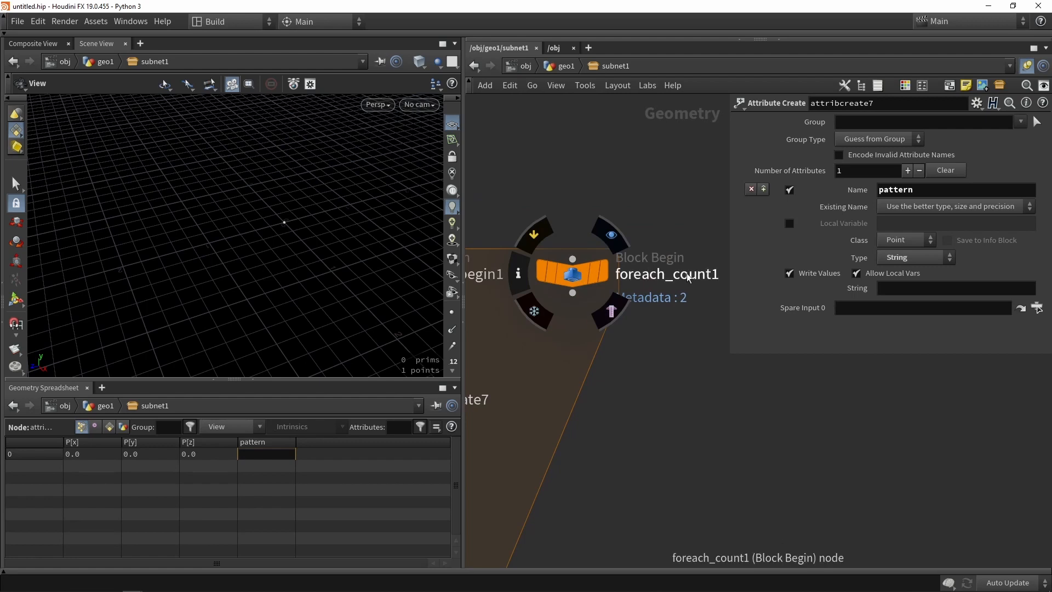
left_click(575, 273)
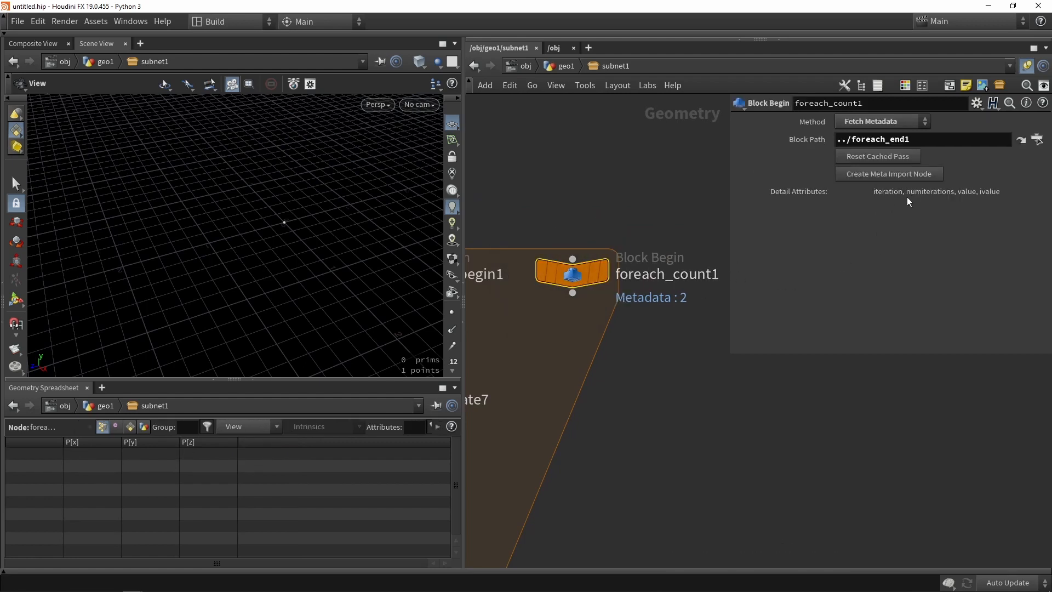
scroll(612, 444, "down", 1)
middle_click_drag(613, 444, 676, 419)
middle_click_drag(529, 436, 577, 436)
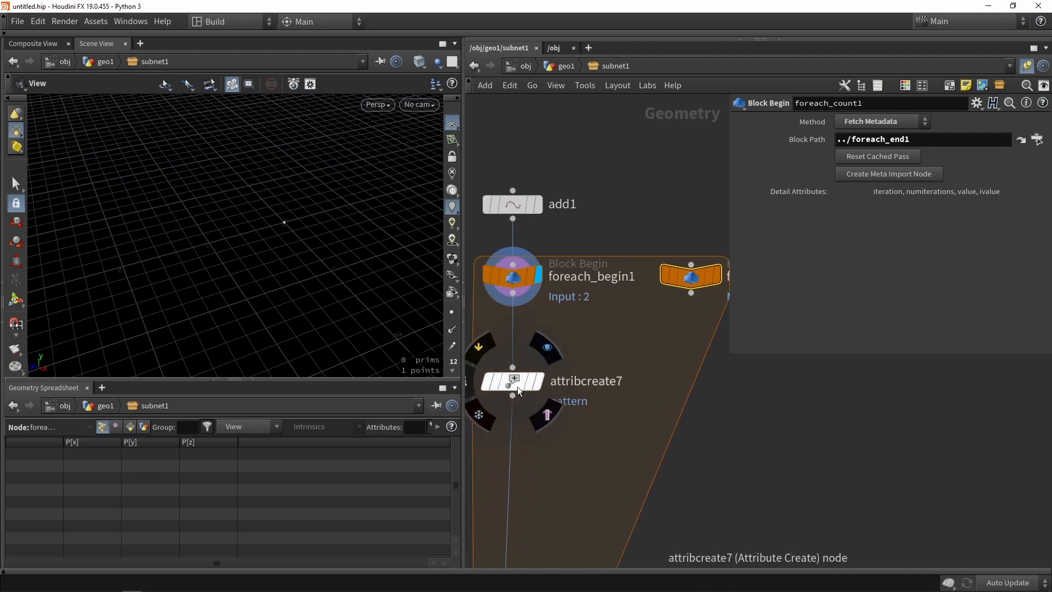
left_click(517, 387)
left_click_drag(687, 277, 887, 311)
scroll(668, 345, "down", 2)
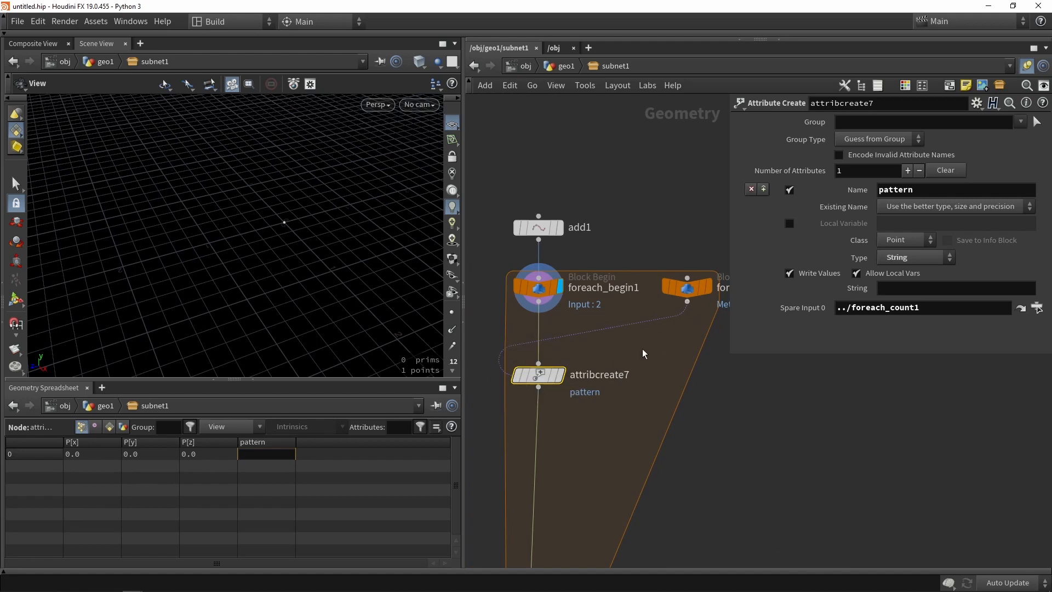
middle_click_drag(642, 348, 663, 402)
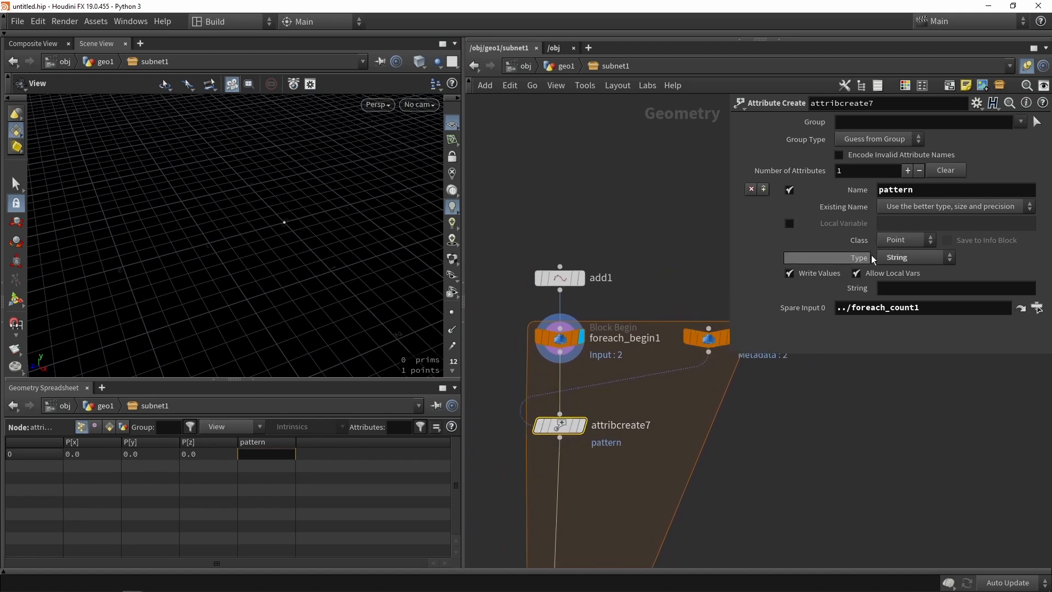
- Widen the parameter area and begin the pattern attribute's String value with the nested functions `chs(strcat(
left_click(891, 287)
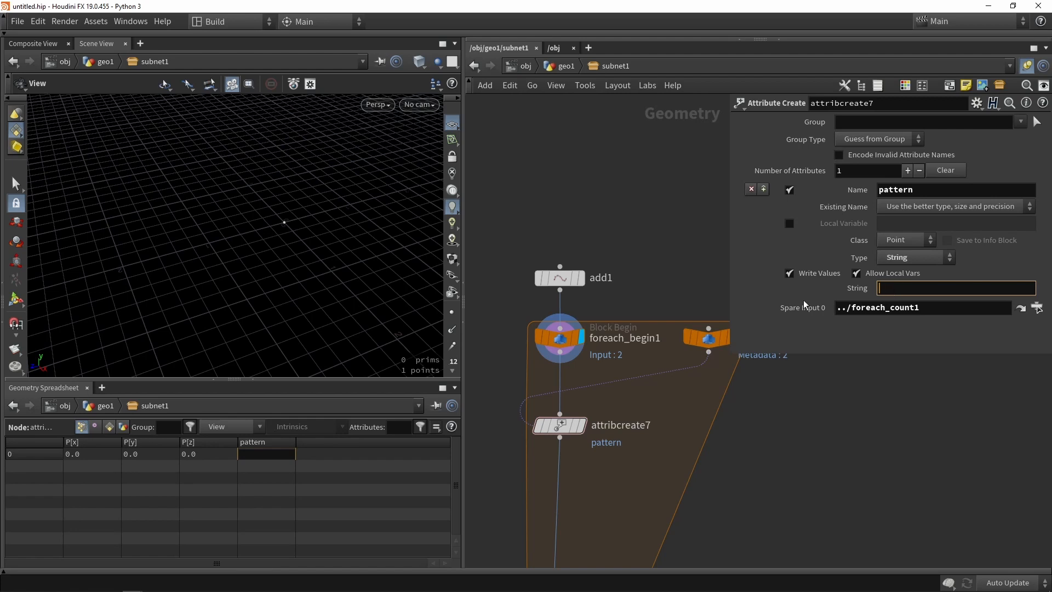
left_click_drag(729, 293, 509, 296)
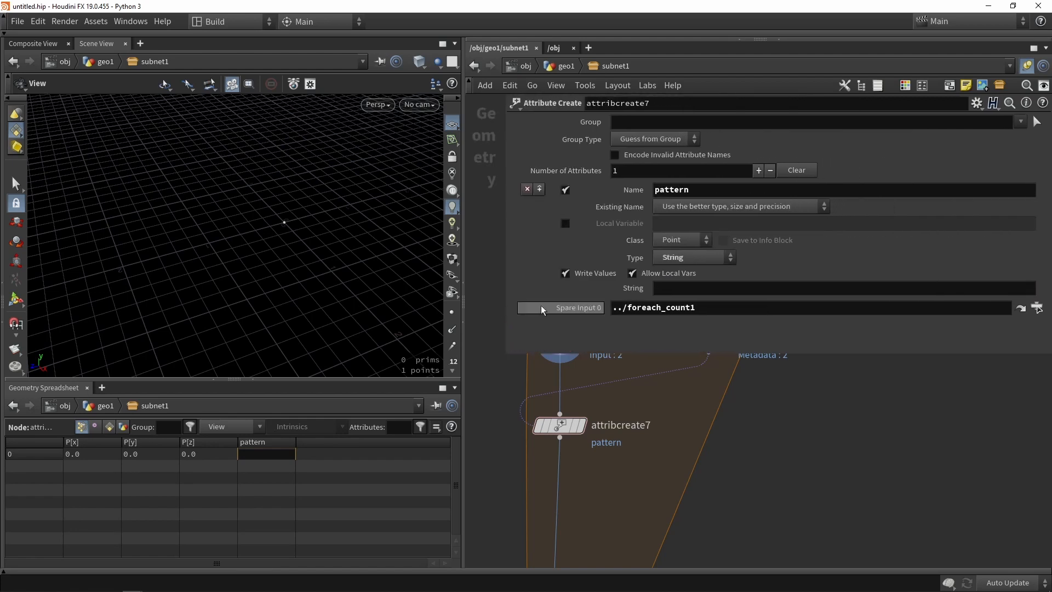
type("`")
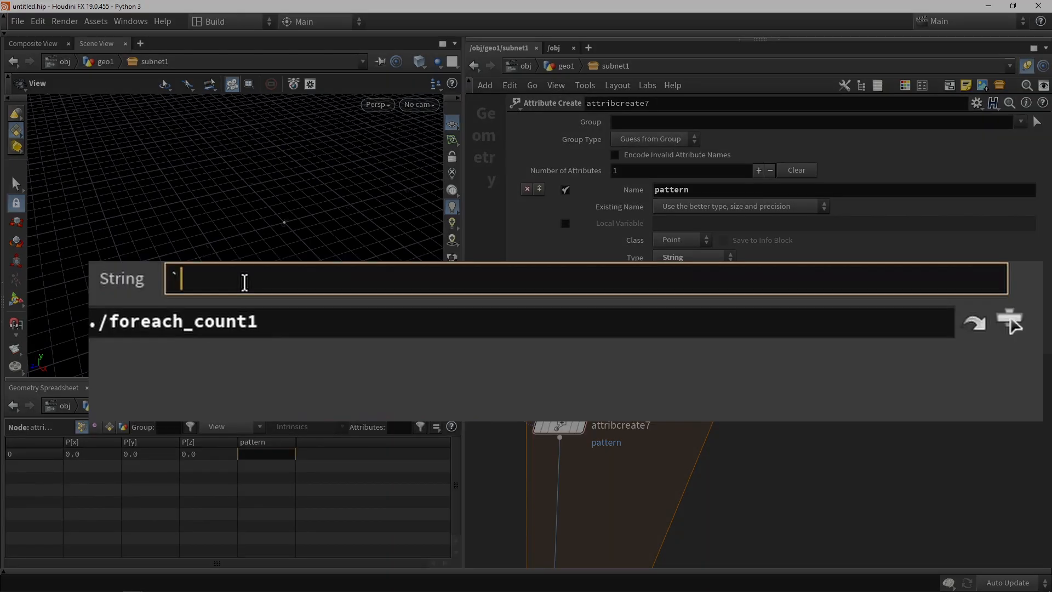
type("chs")
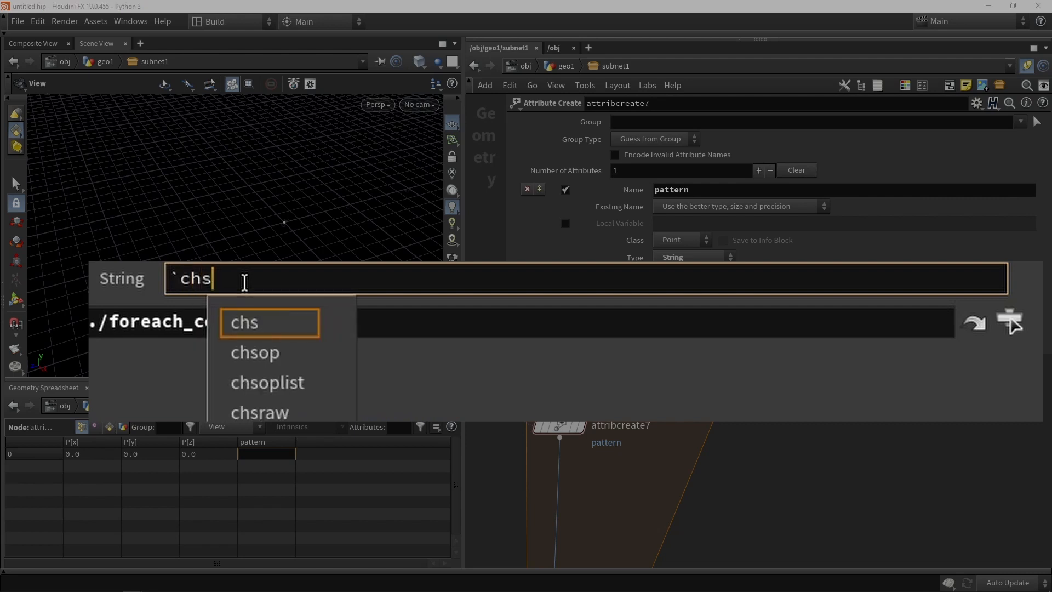
type("(")
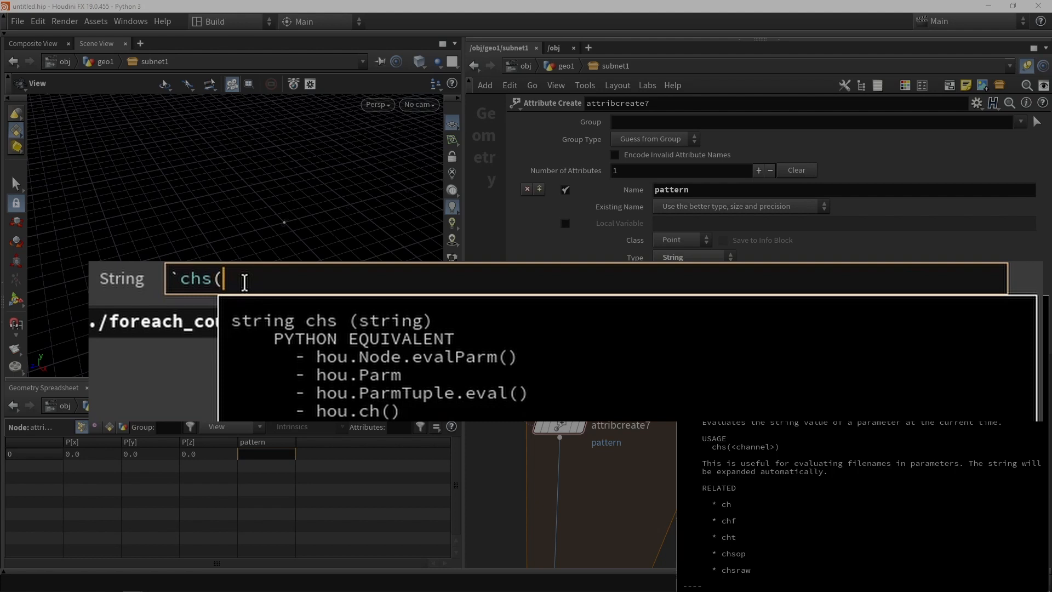
type("strcat")
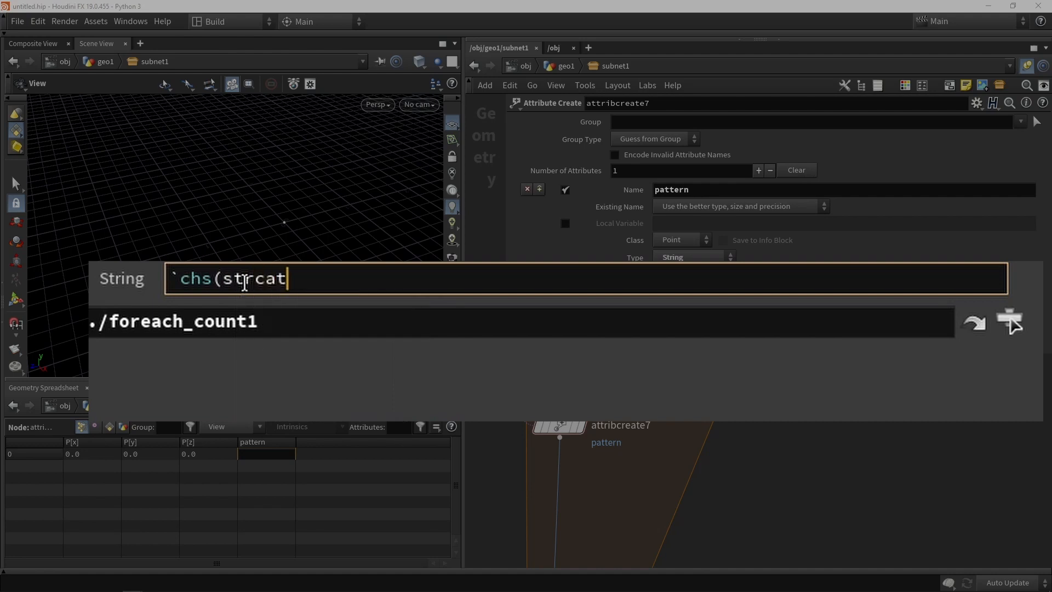
type("(")
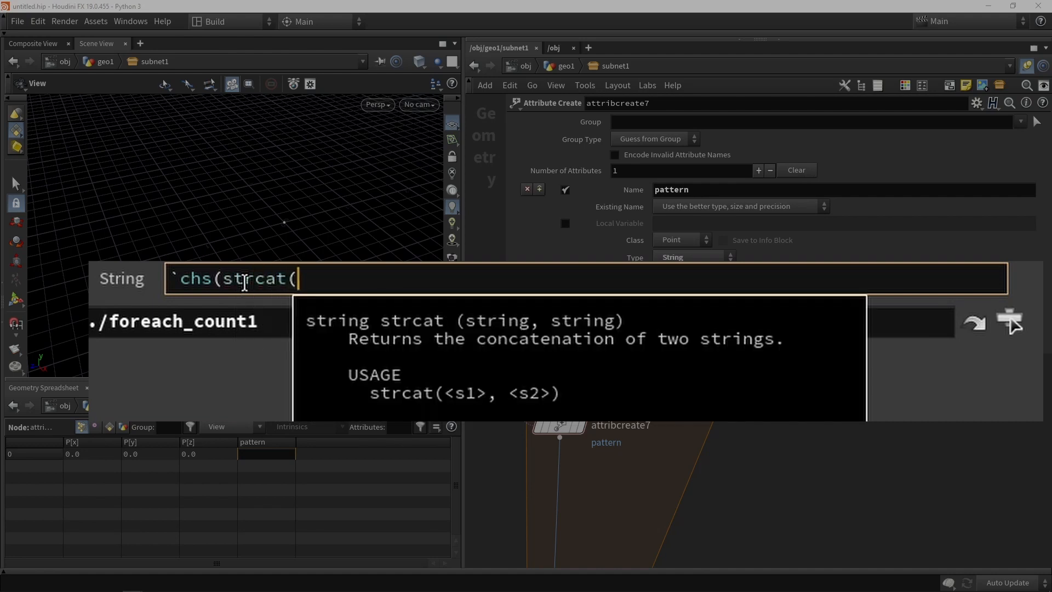
- Enter "../pattern_" as the first strcat argument in the String expression, leaving off the index number
type("\"../")
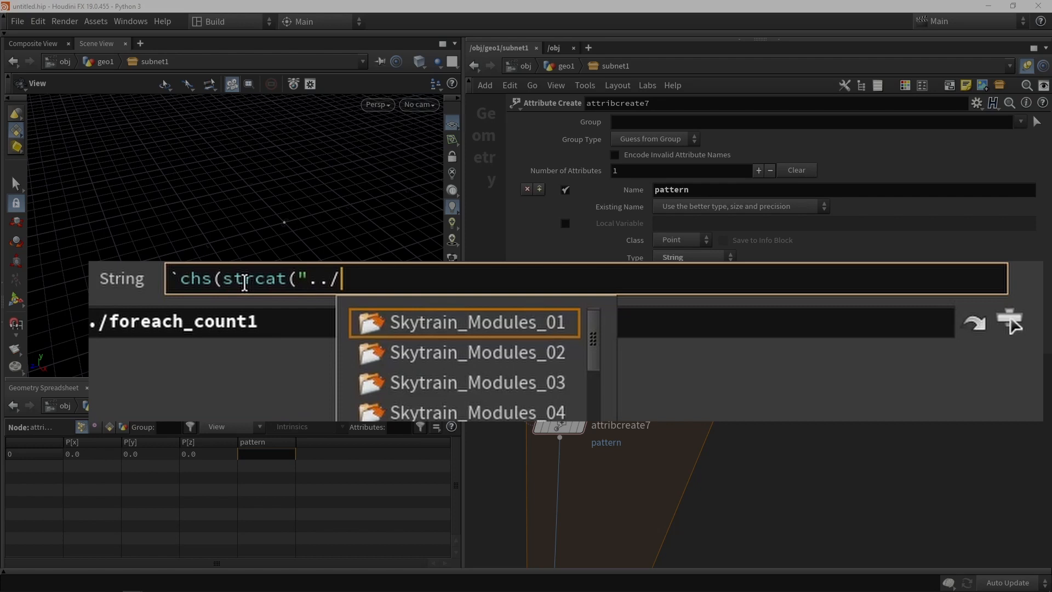
type("pa")
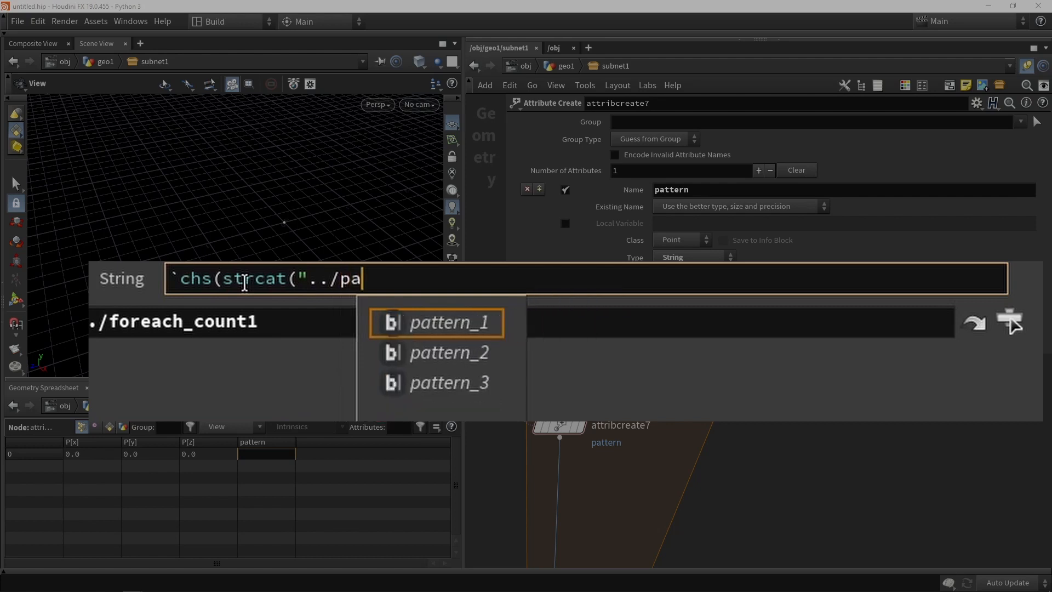
key("Down")
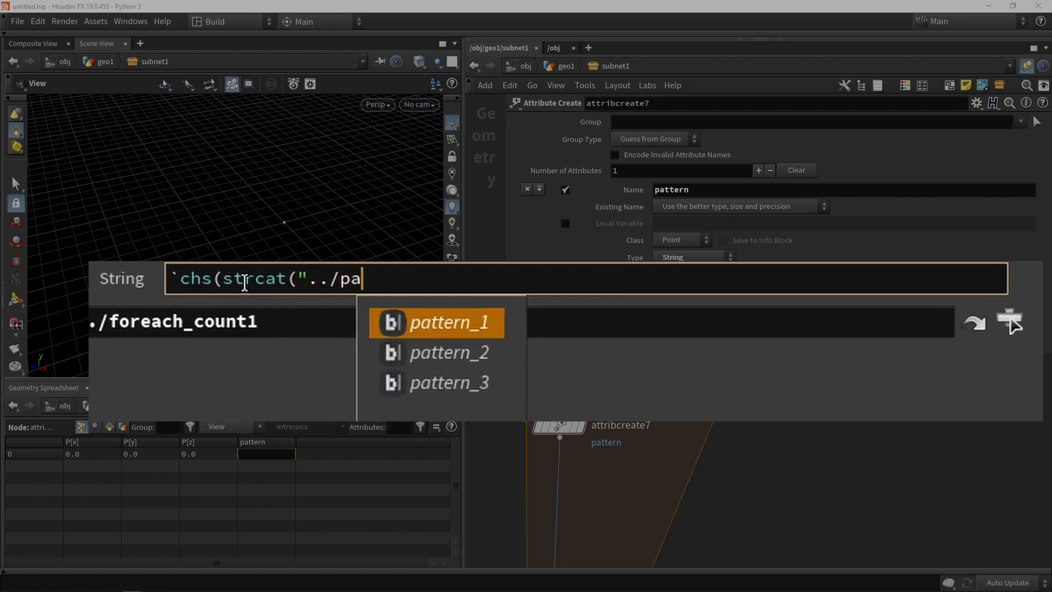
key("Return")
key("BackSpace")
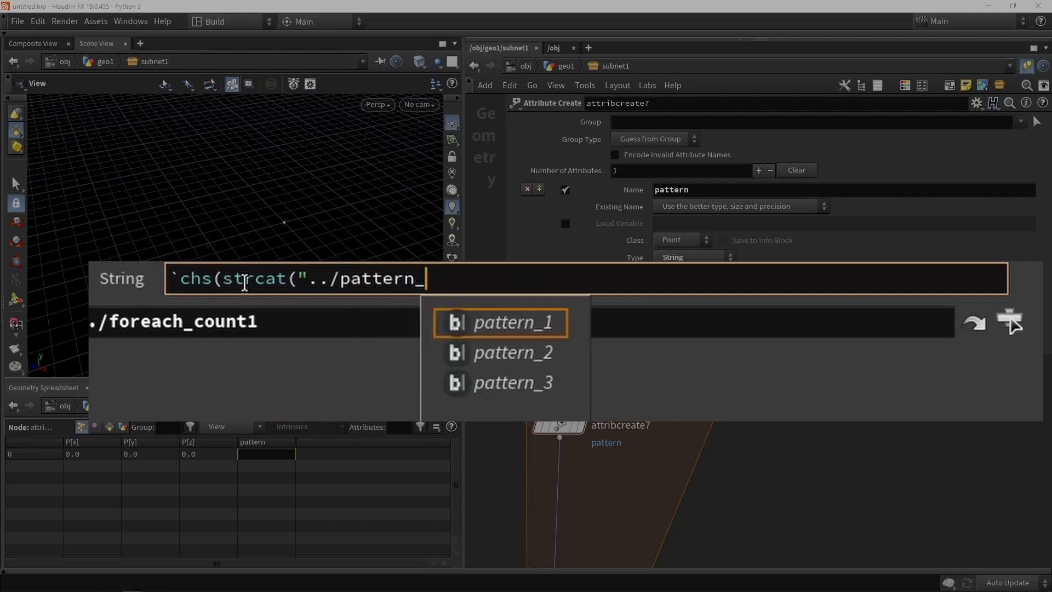
type("\"")
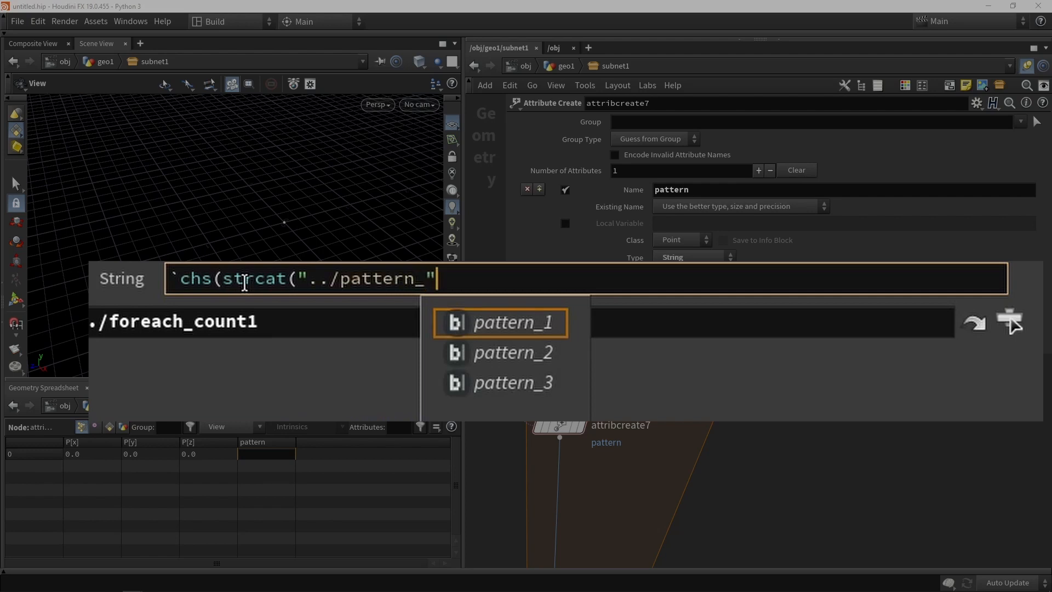
type(",")
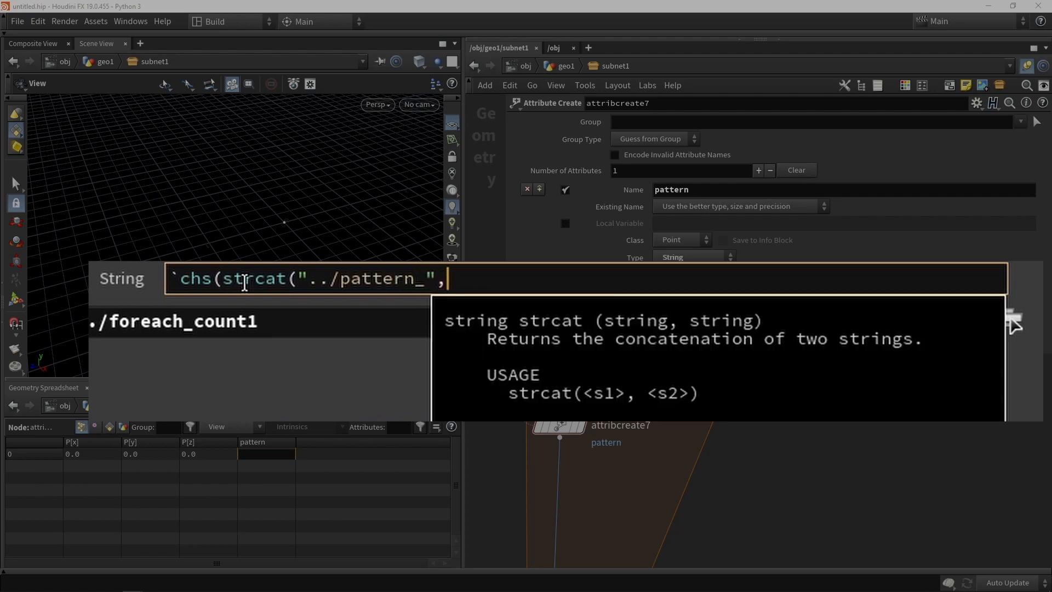
- Enter detail(-1,"iteration",0) as the second strcat argument, close the remaining parentheses and the backtick, and apply the expression
type("detail")
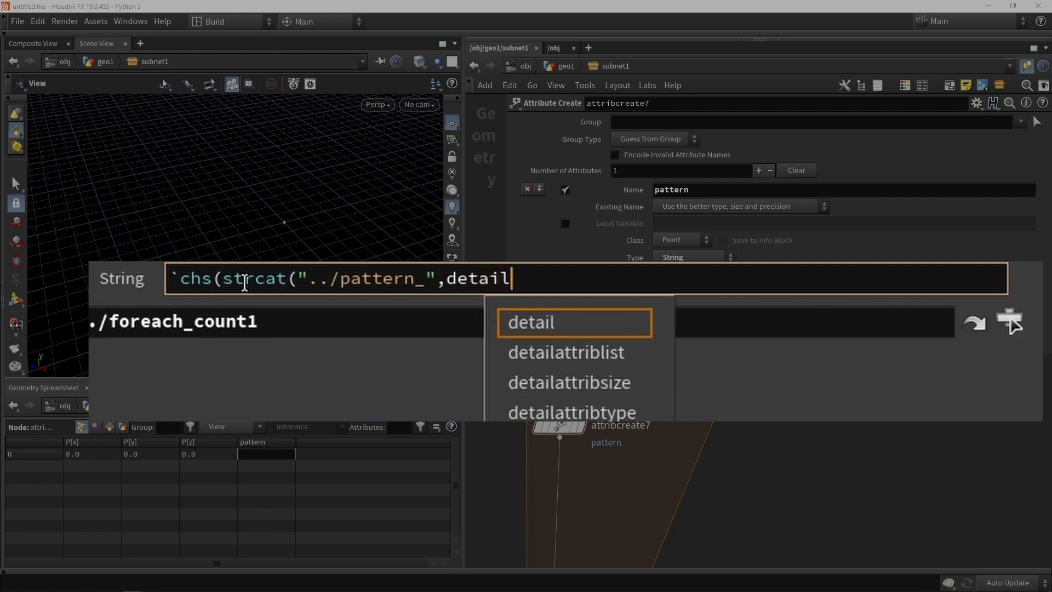
type("(-1")
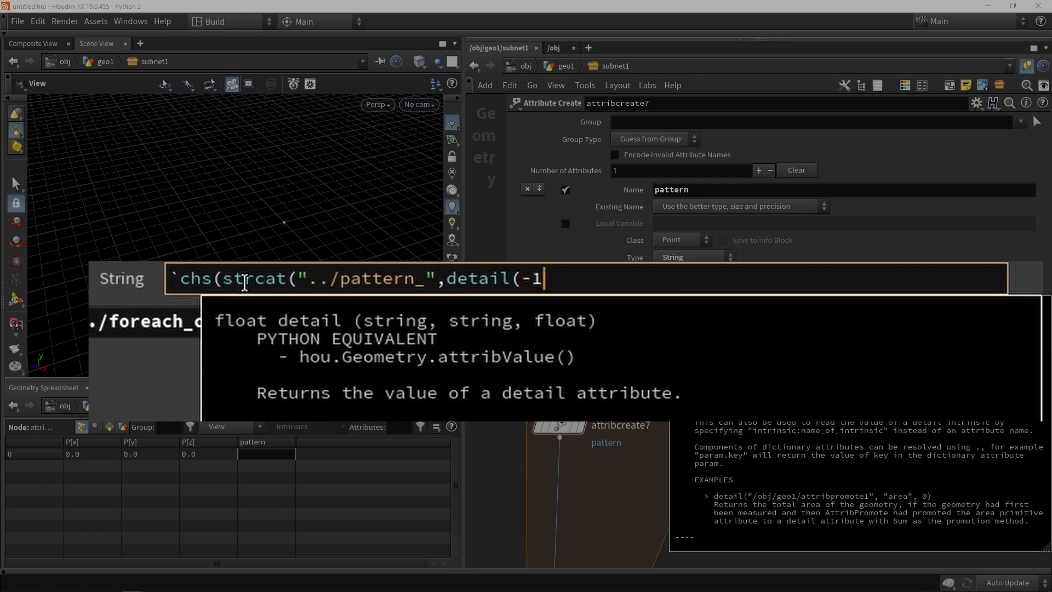
type(",\"i")
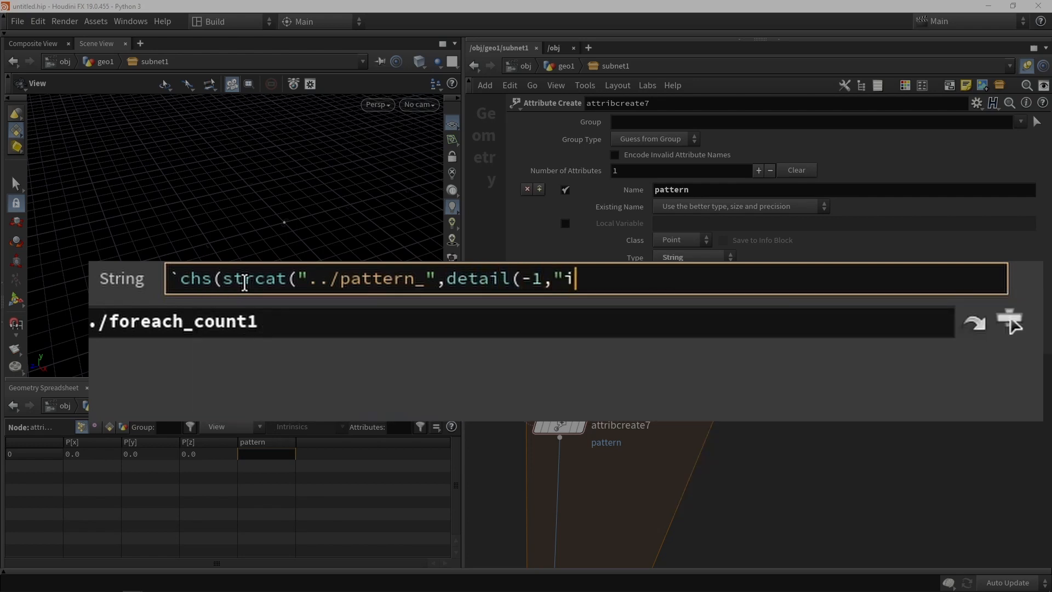
type("teration\",0)")
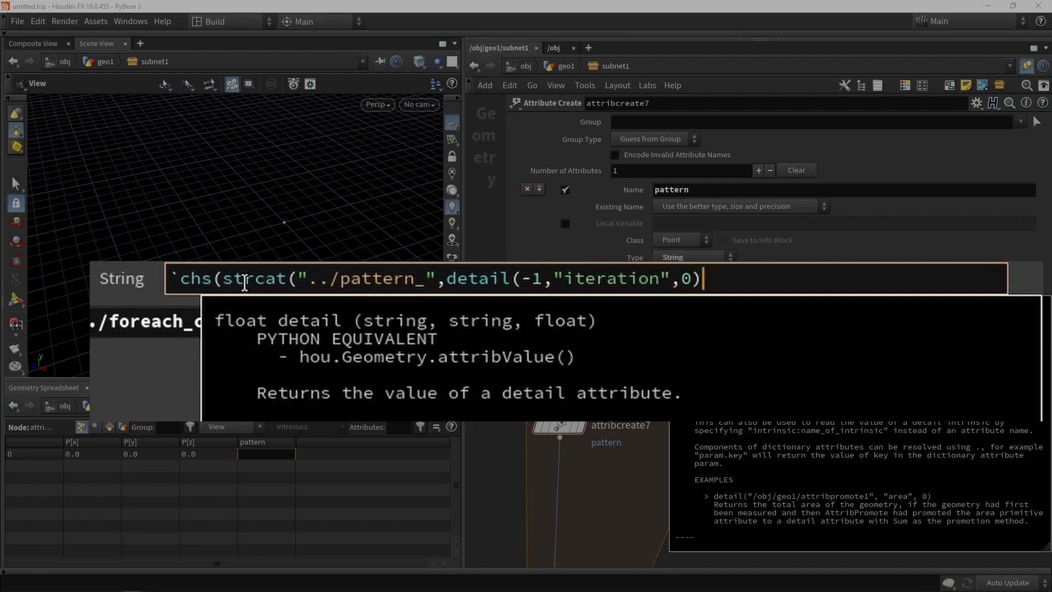
type(" )`")
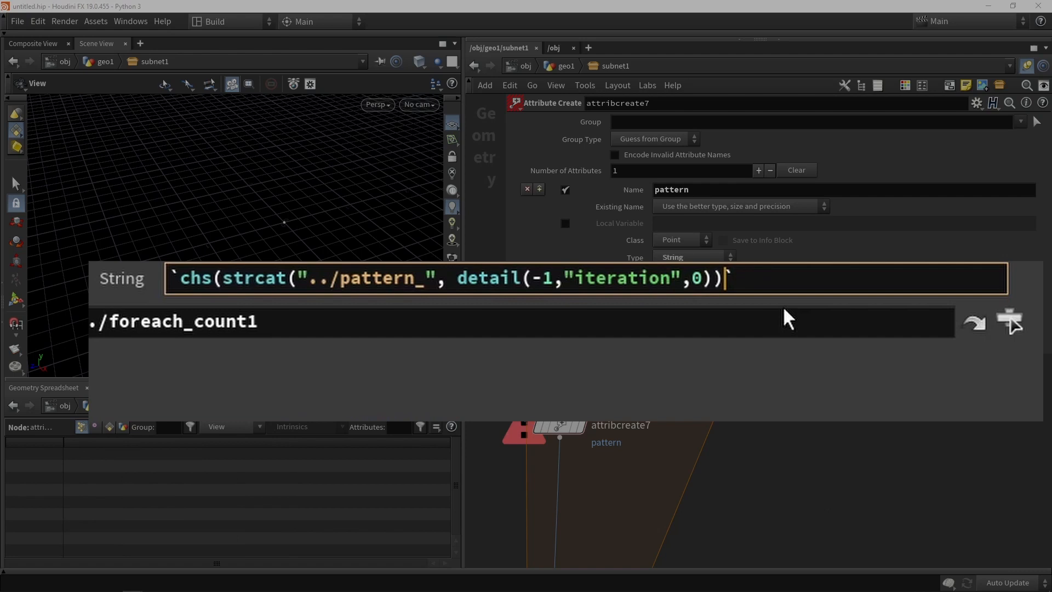
type(")")
key("Return")
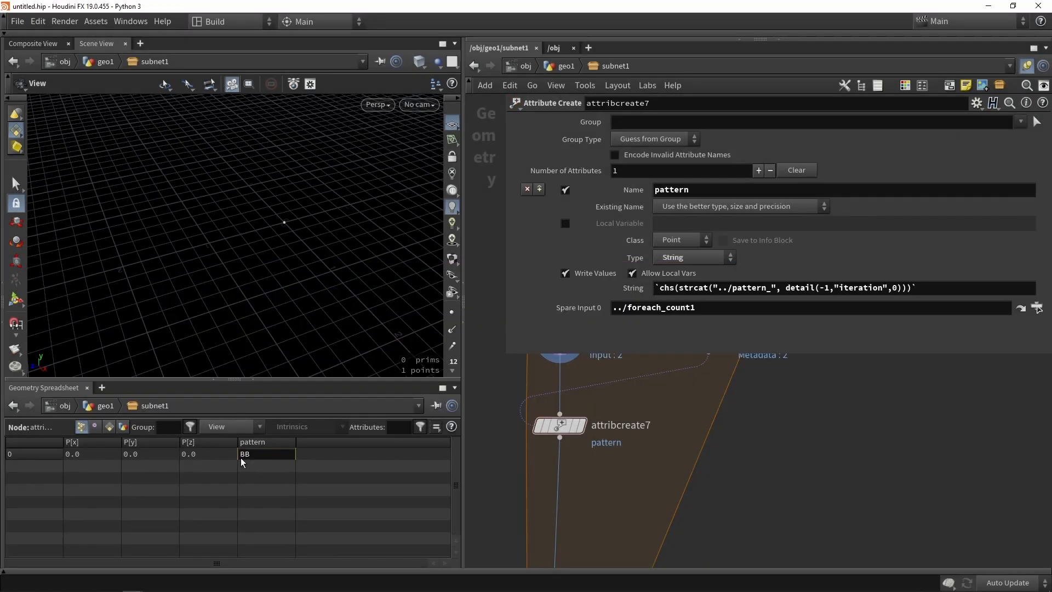
- Check the asset's wagon patterns, and add +1 after the detail() call in the Attribute Create node's String expression
left_click(558, 67)
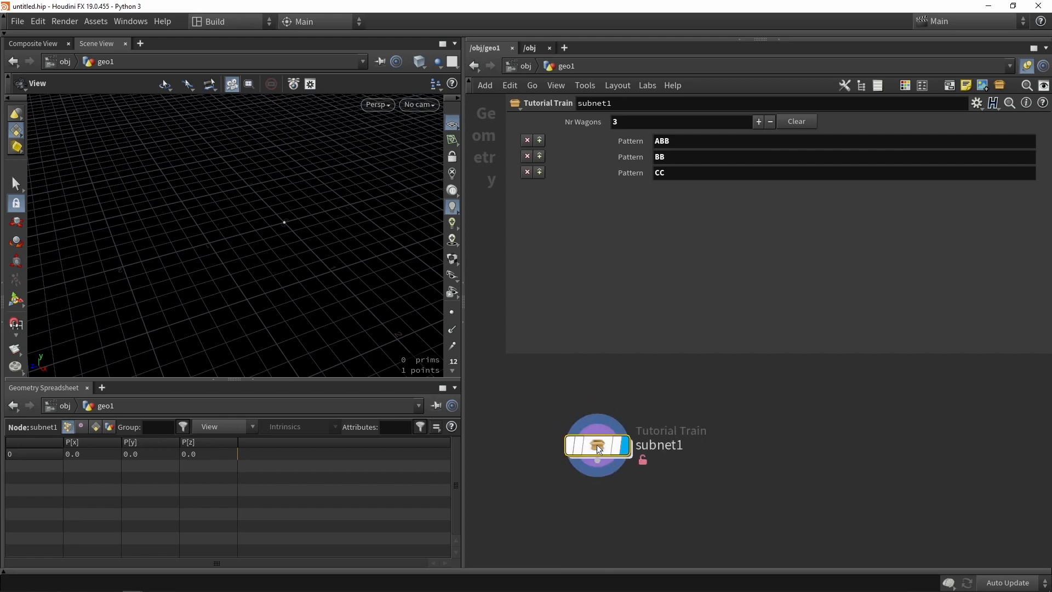
double_click(597, 444)
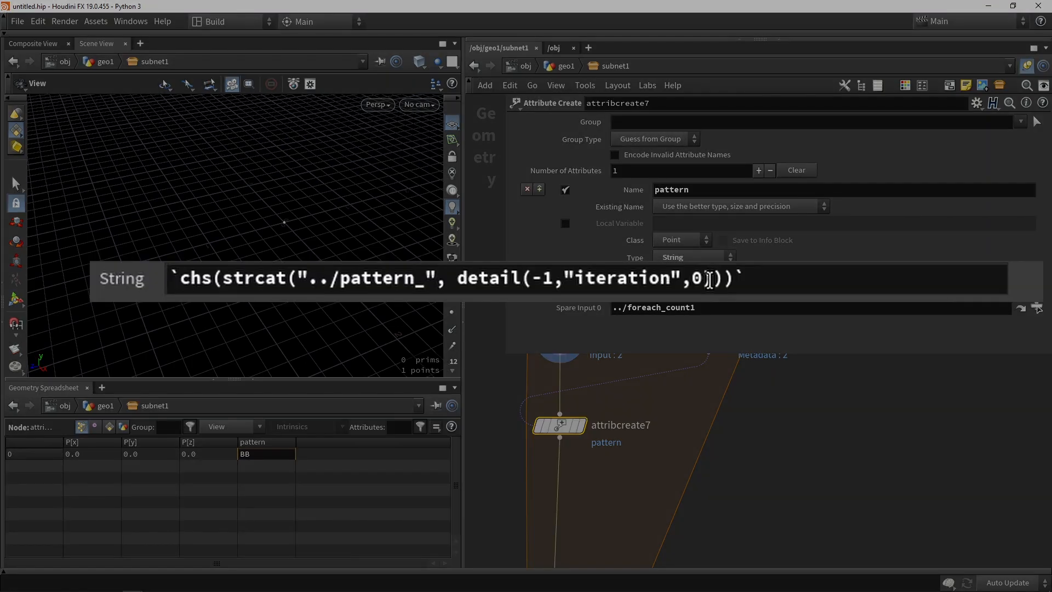
left_click(708, 280)
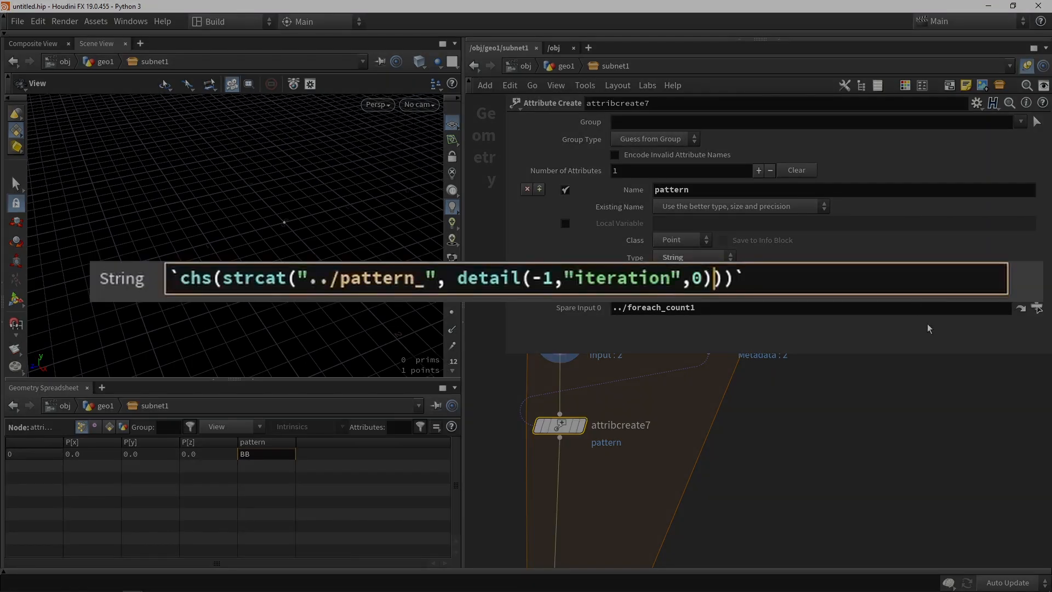
type("+1")
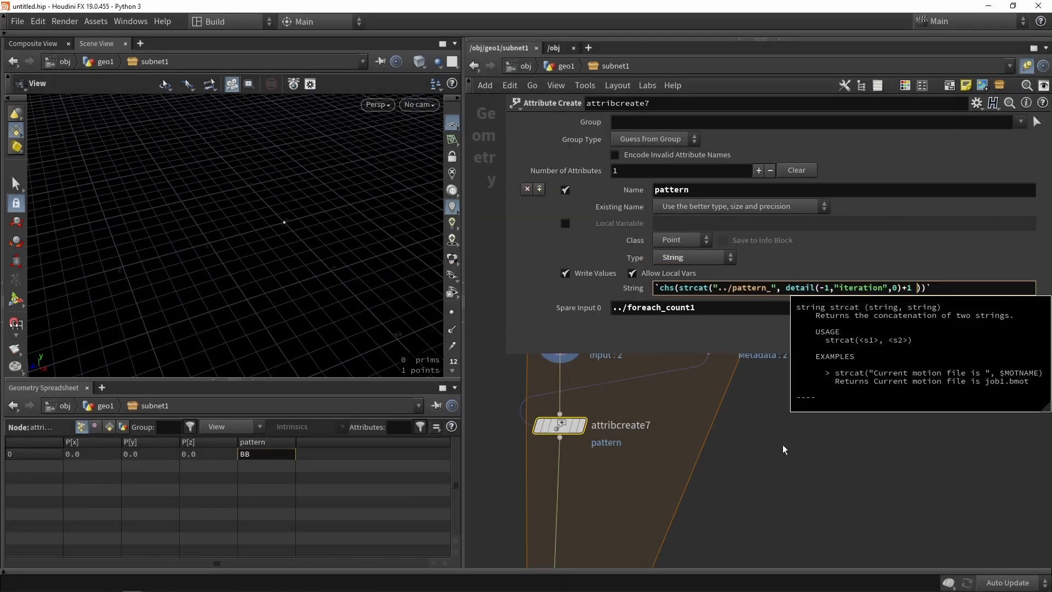
left_click(784, 449)
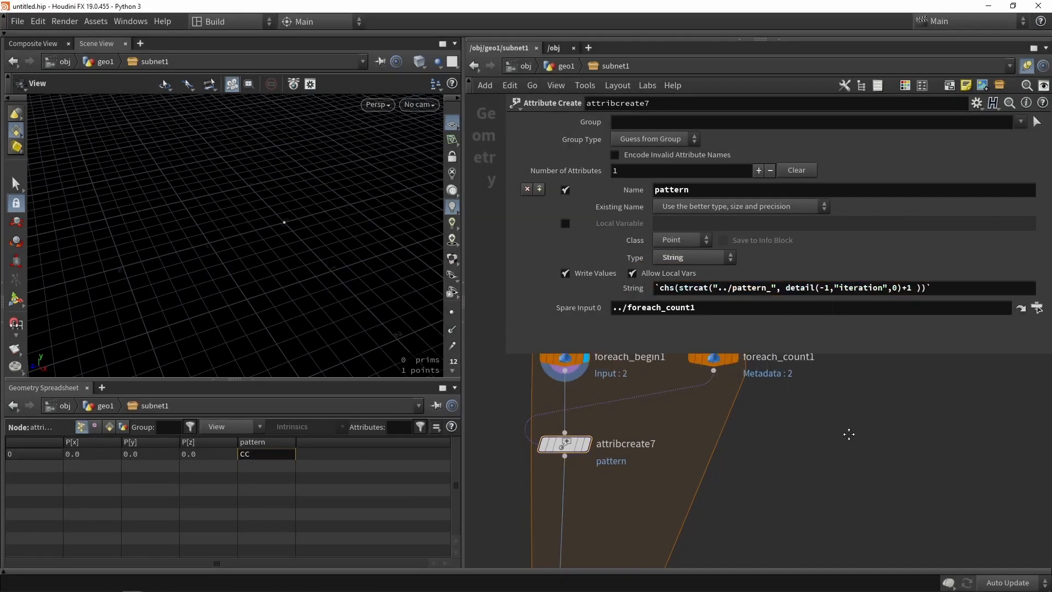
- Review foreach_count1's detail attributes and compare attribcreate7's pattern value with the Pattern parameters on the Tutorial Train asset
left_click(722, 399)
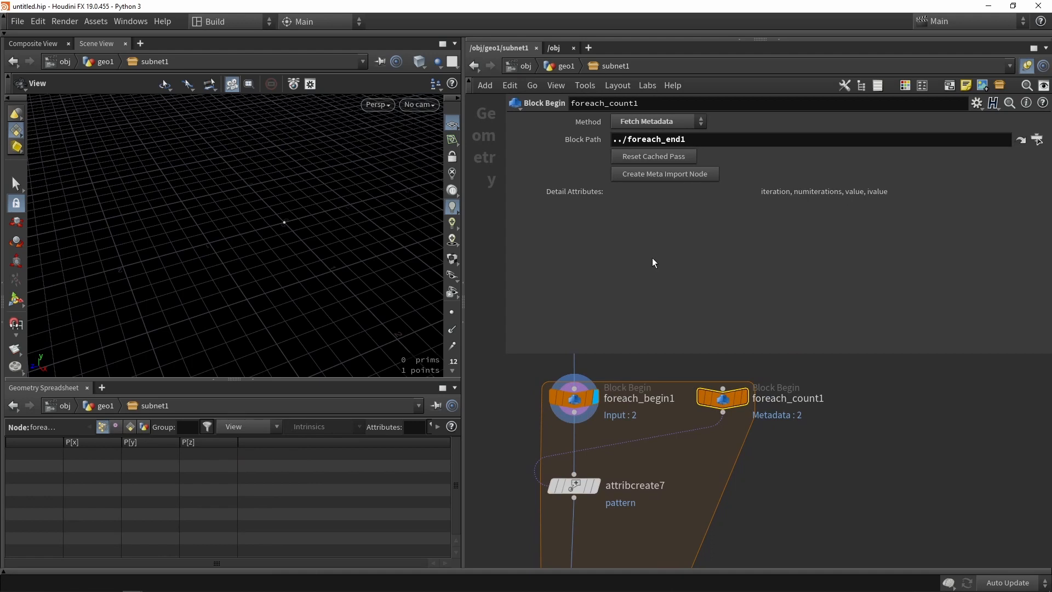
left_click(810, 518)
middle_click_drag(751, 512, 768, 413)
left_click(594, 386)
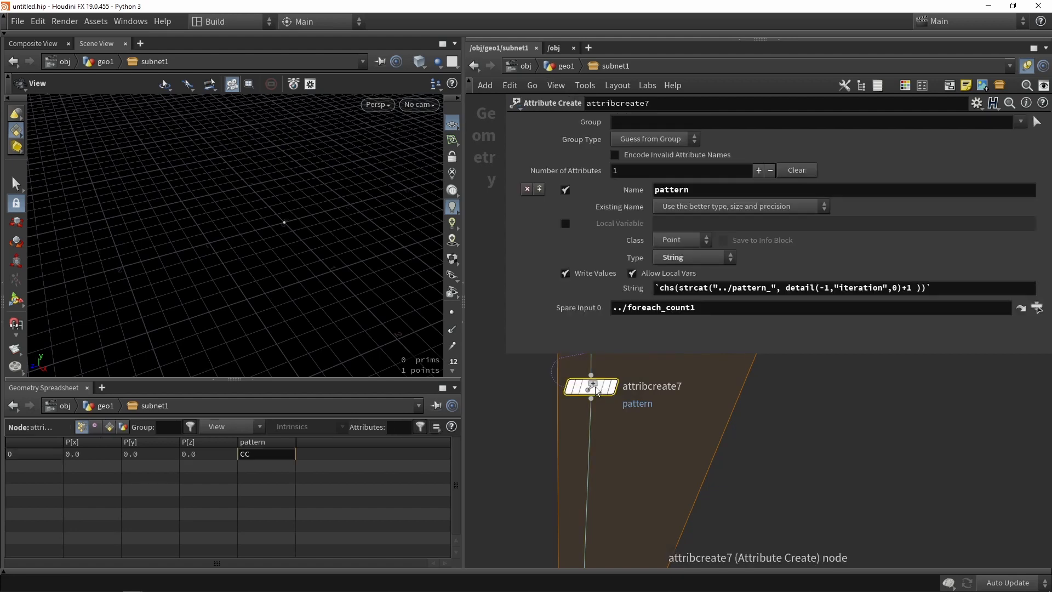
left_click(558, 68)
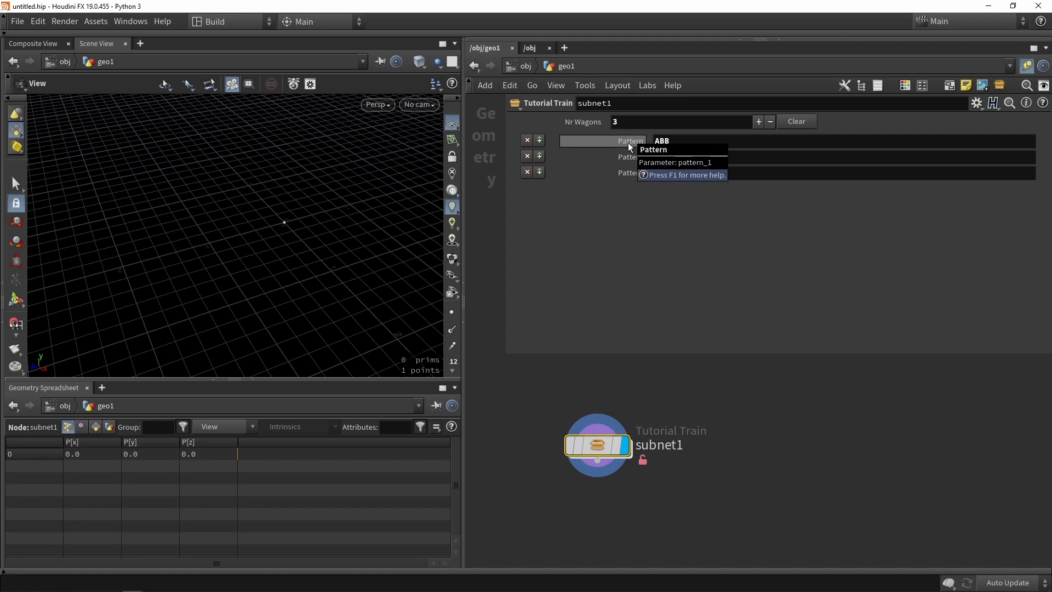
double_click(601, 453)
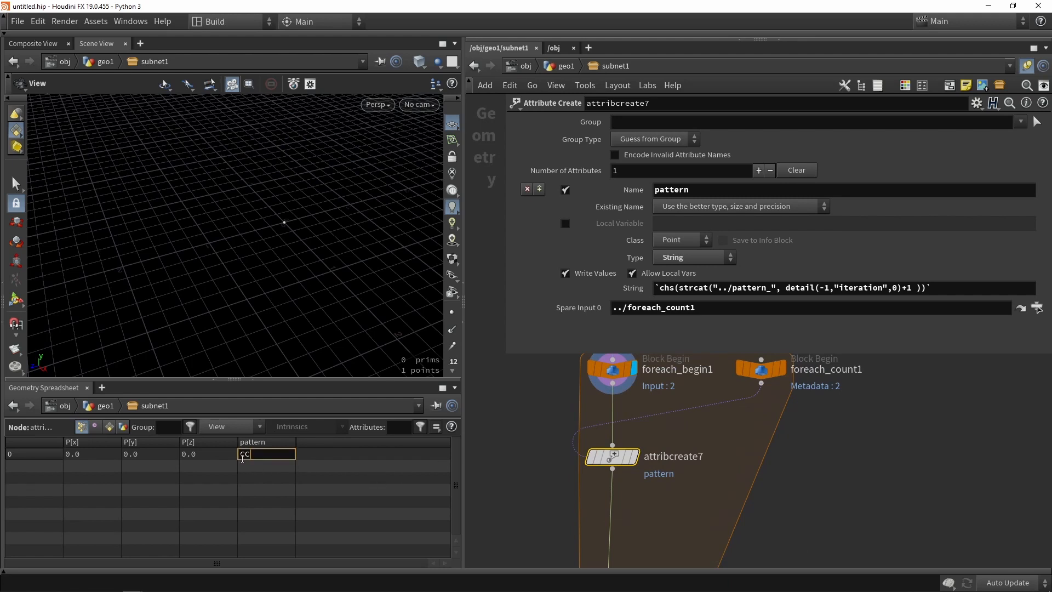
scroll(660, 460, "down", 1)
key("u")
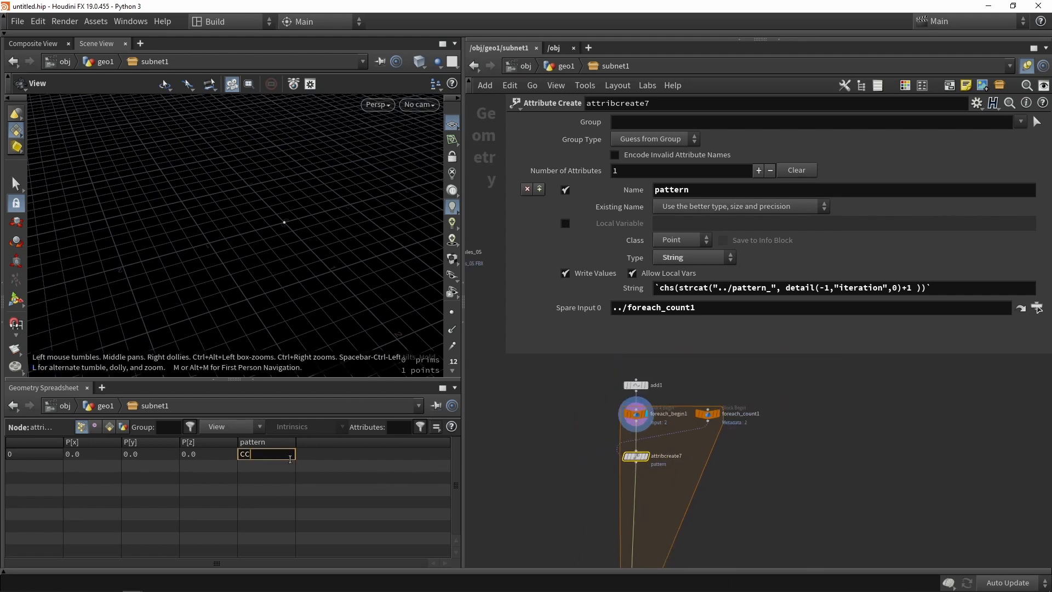
left_click(674, 172)
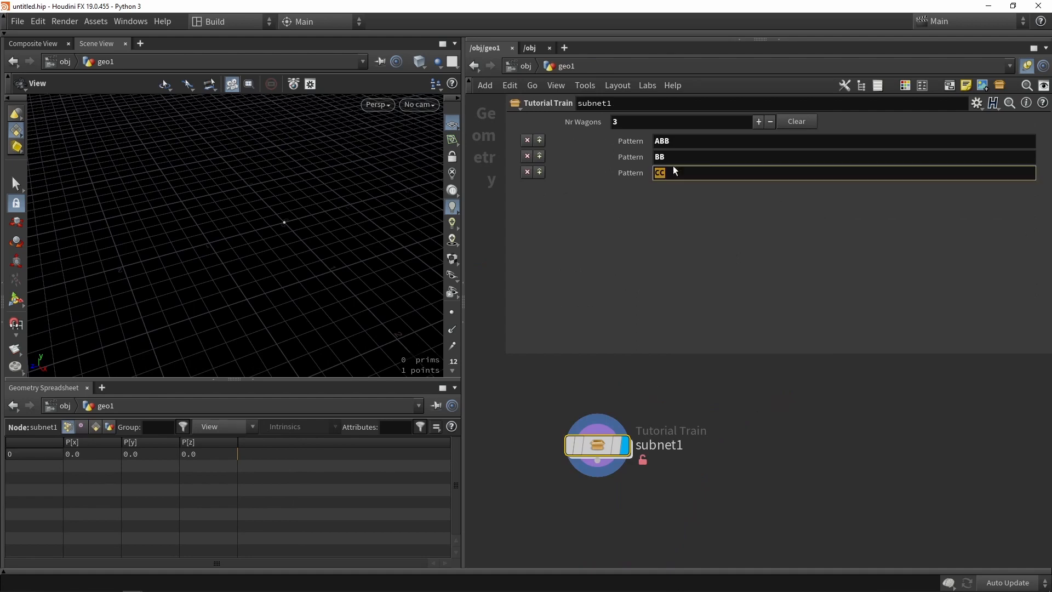
double_click(593, 447)
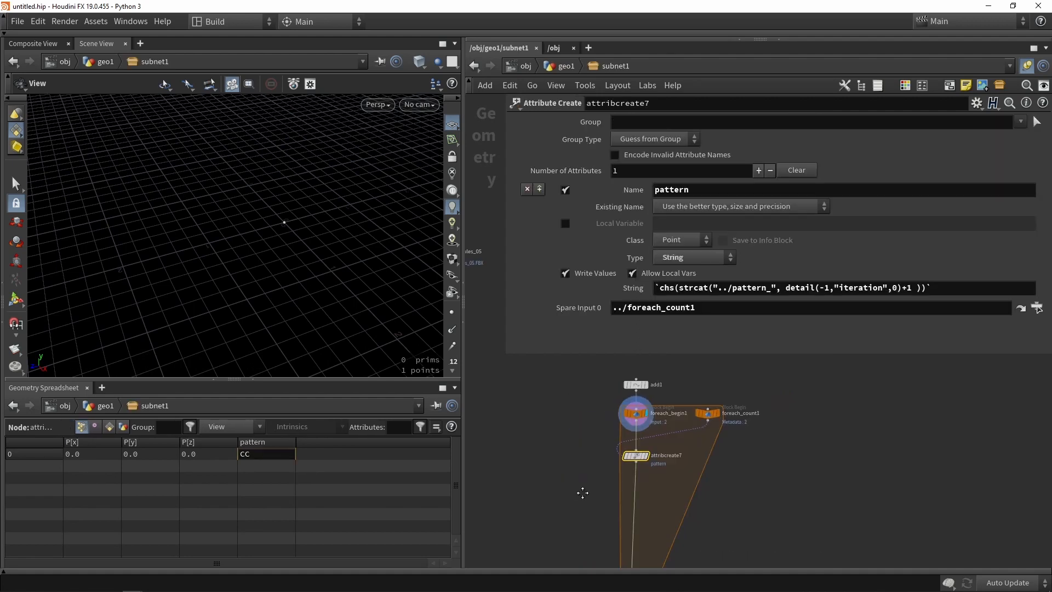
- Display foreach_end1, enable its Single Pass at 0, and compare the resulting pattern with the asset's first Pattern entry
left_click(634, 466)
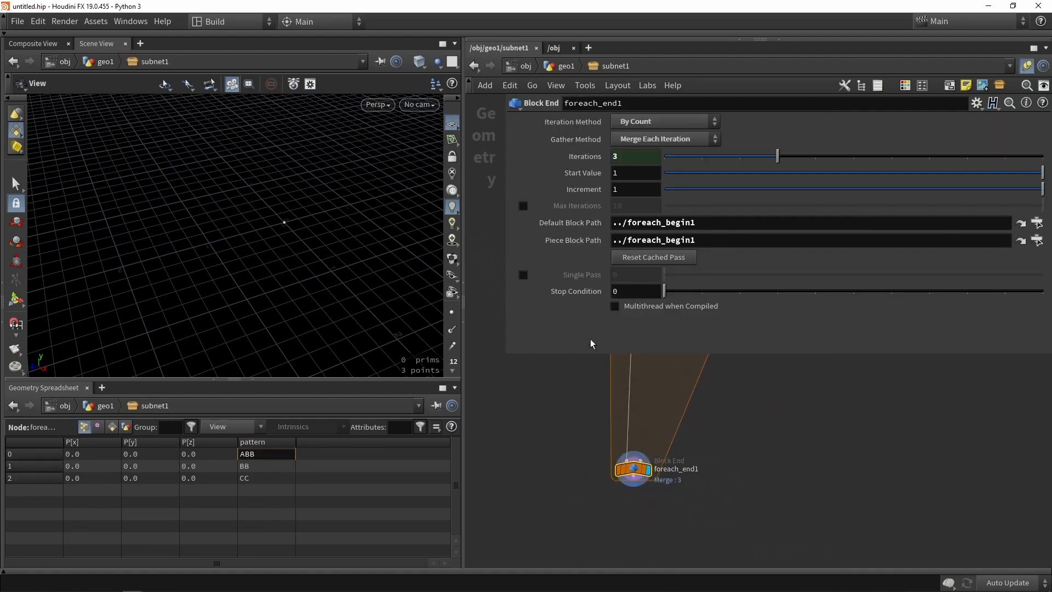
left_click(522, 273)
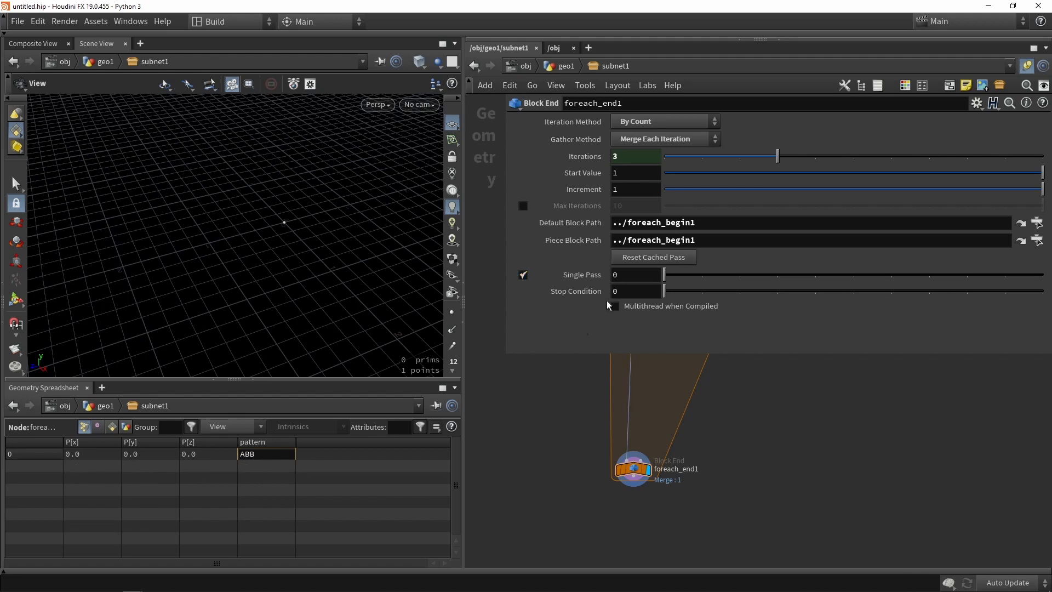
left_click(629, 279)
left_click_drag(629, 278, 529, 269)
left_click(579, 383)
left_click(566, 66)
left_click(681, 144)
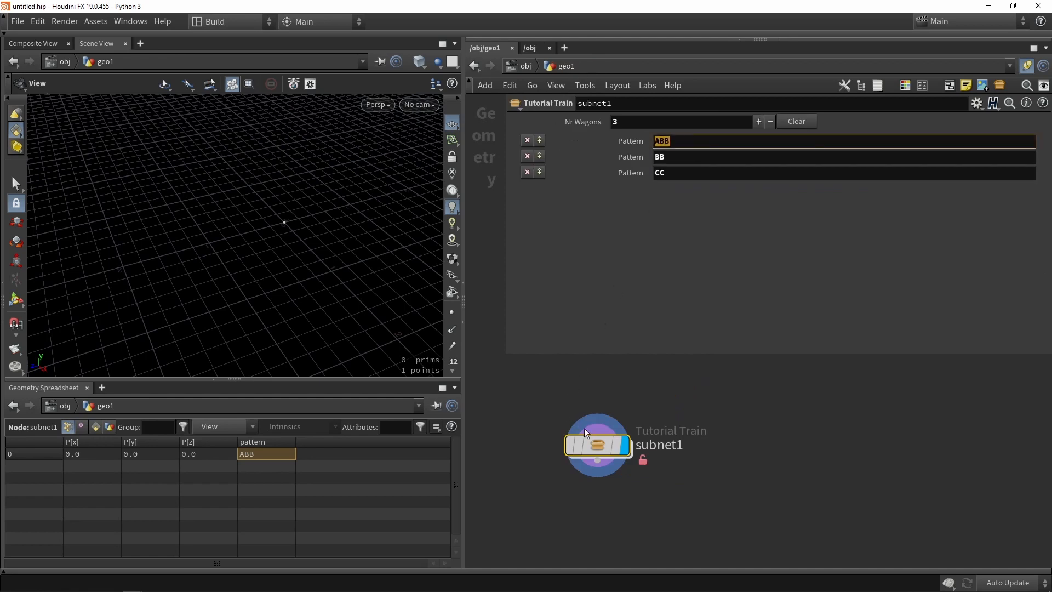
double_click(599, 445)
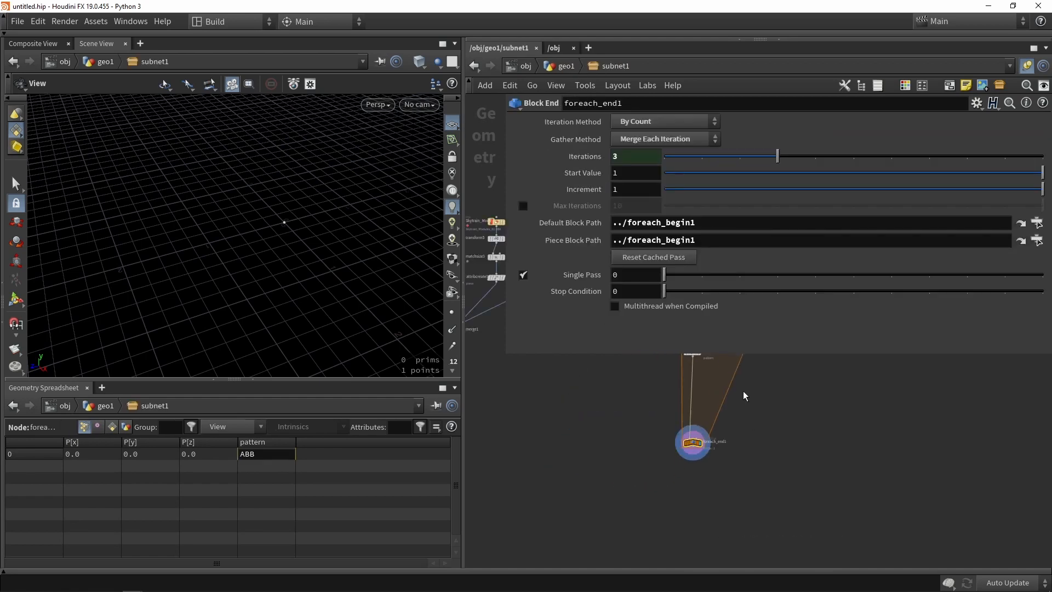
- Insert an Attribute Wrangle directly after attribcreate7 inside the for-each block and display it
scroll(706, 416, "up", 4)
left_click_drag(707, 438, 709, 420)
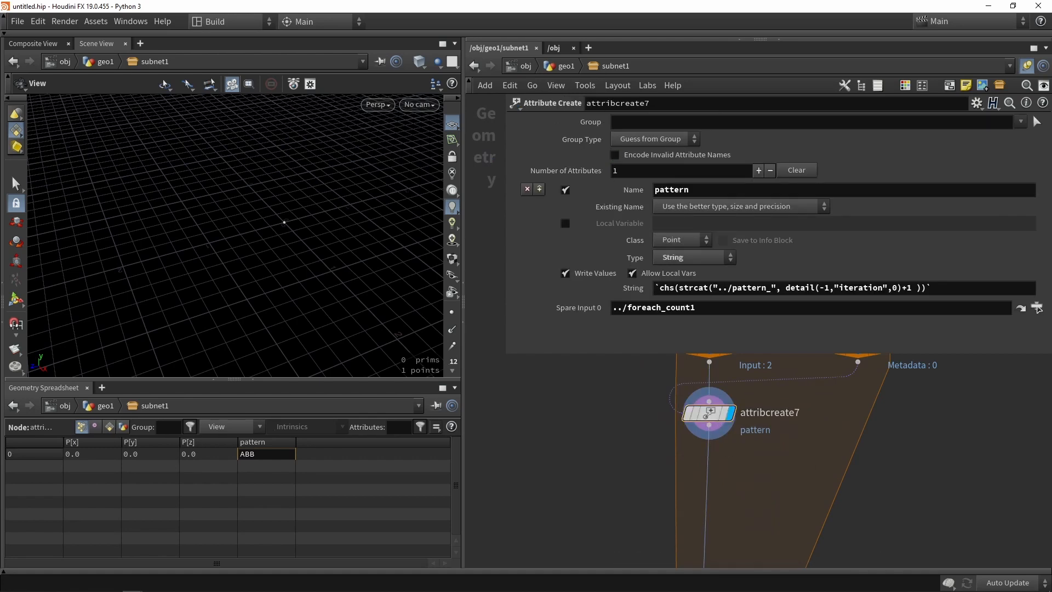
scroll(879, 431, "up", 2)
left_click_drag(504, 353, 761, 339)
middle_click_drag(726, 421, 665, 360)
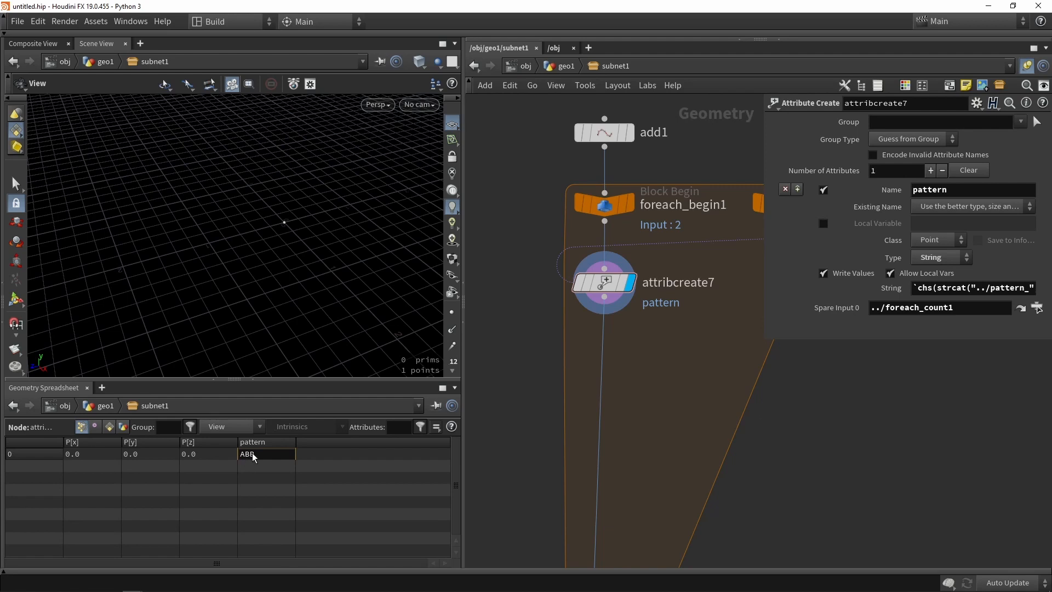
key("Tab")
type("wr")
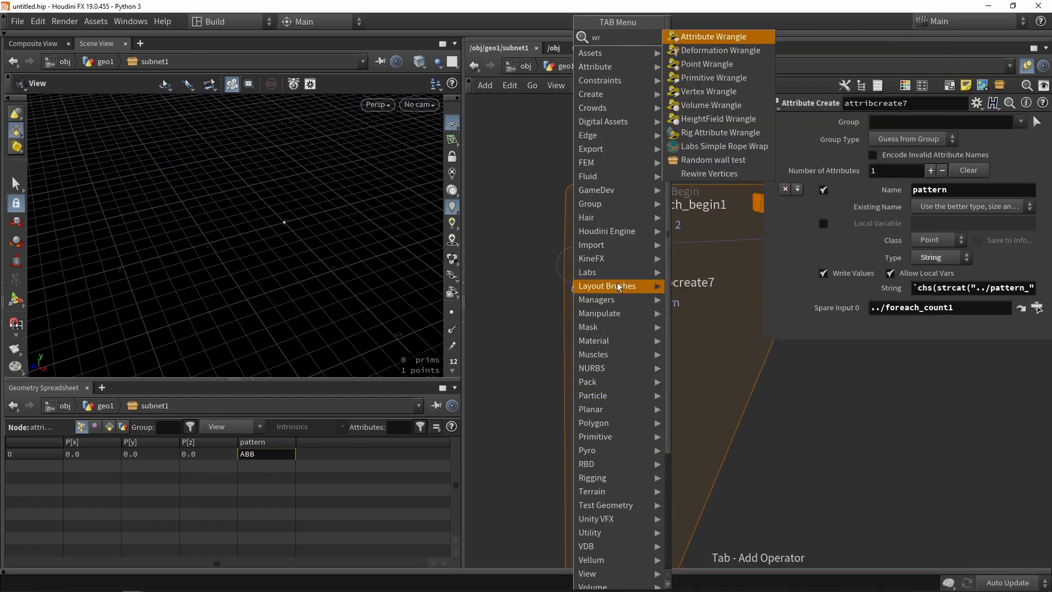
key("Return")
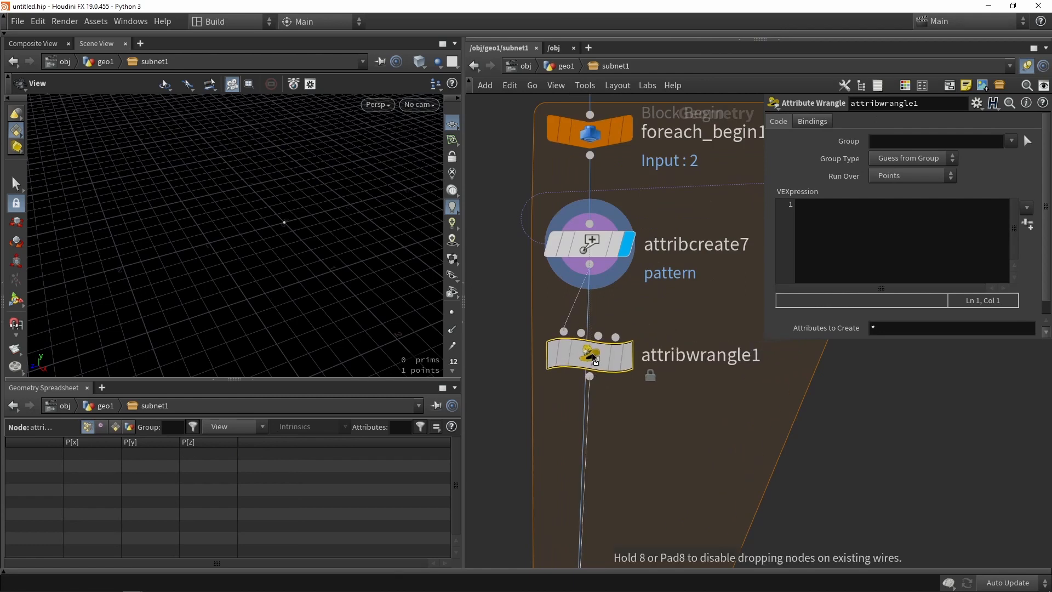
left_click(594, 358)
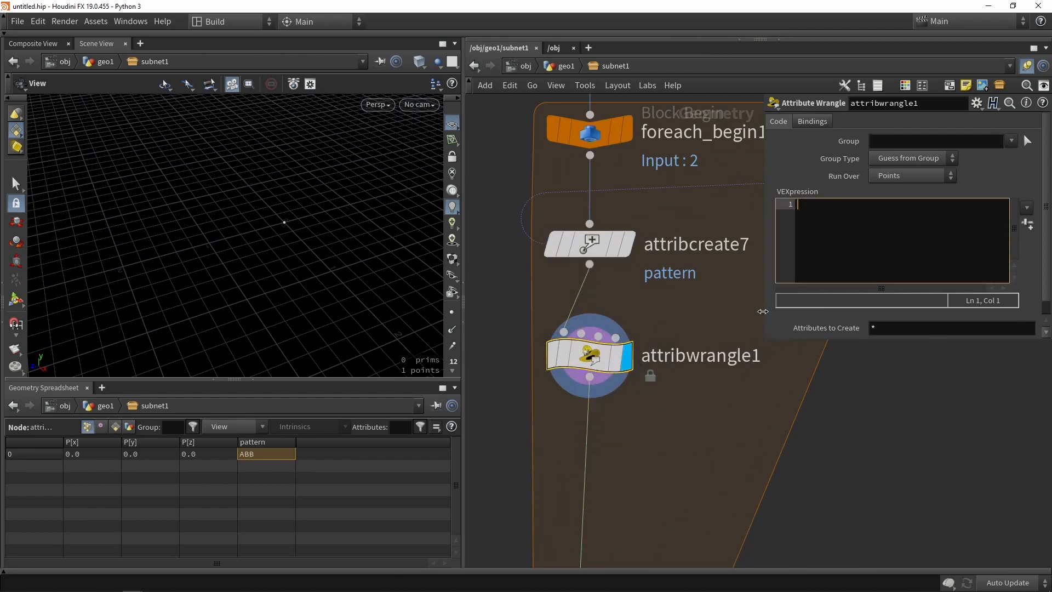
- Store the pattern string's length in the wrangle's VEXpression with int count = strlen(s@pattern);
left_click_drag(763, 311, 636, 311)
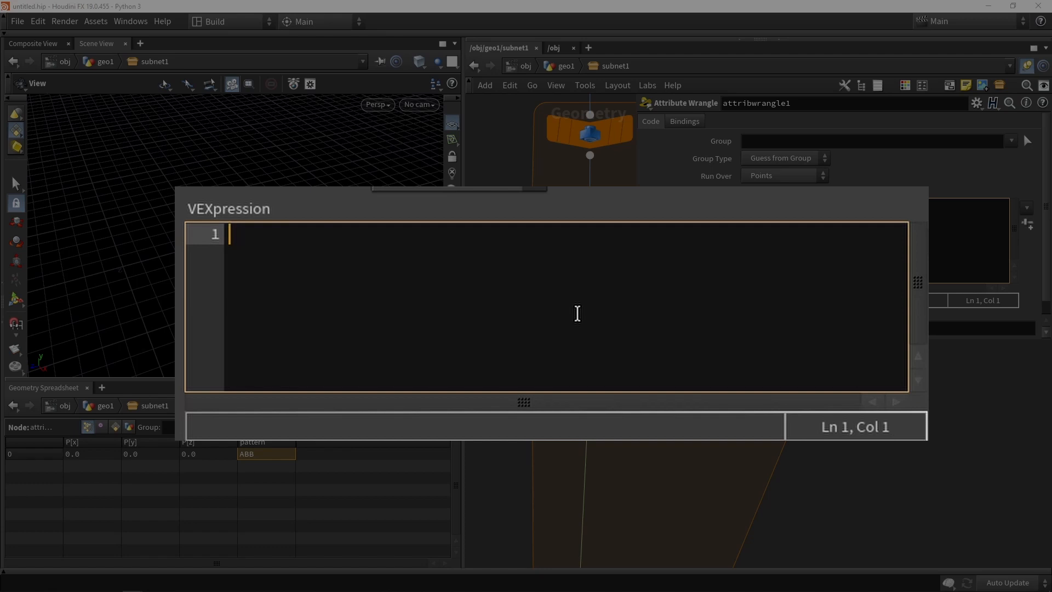
type("int count ")
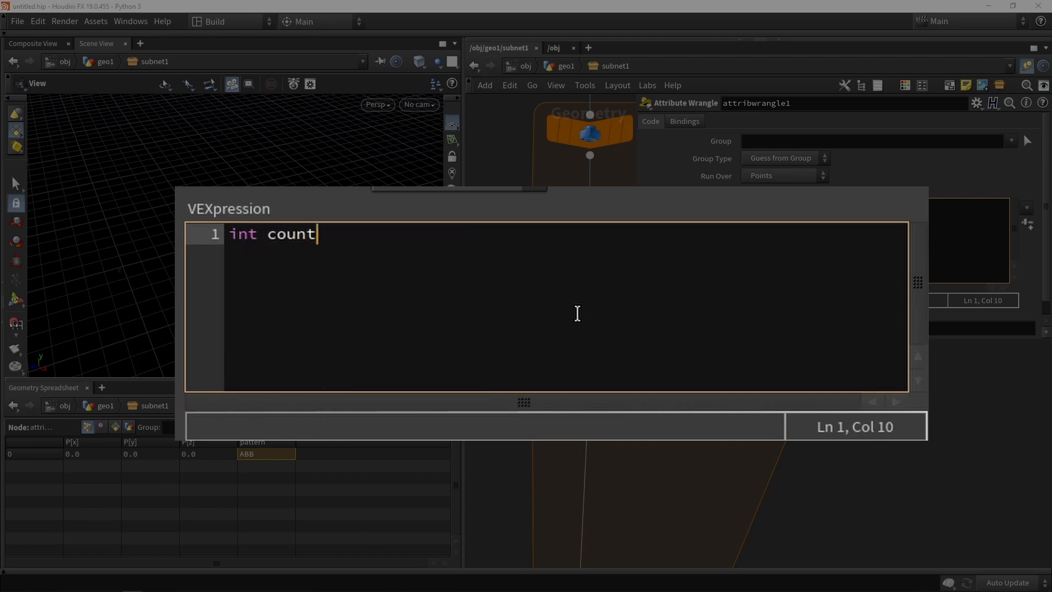
type("= st")
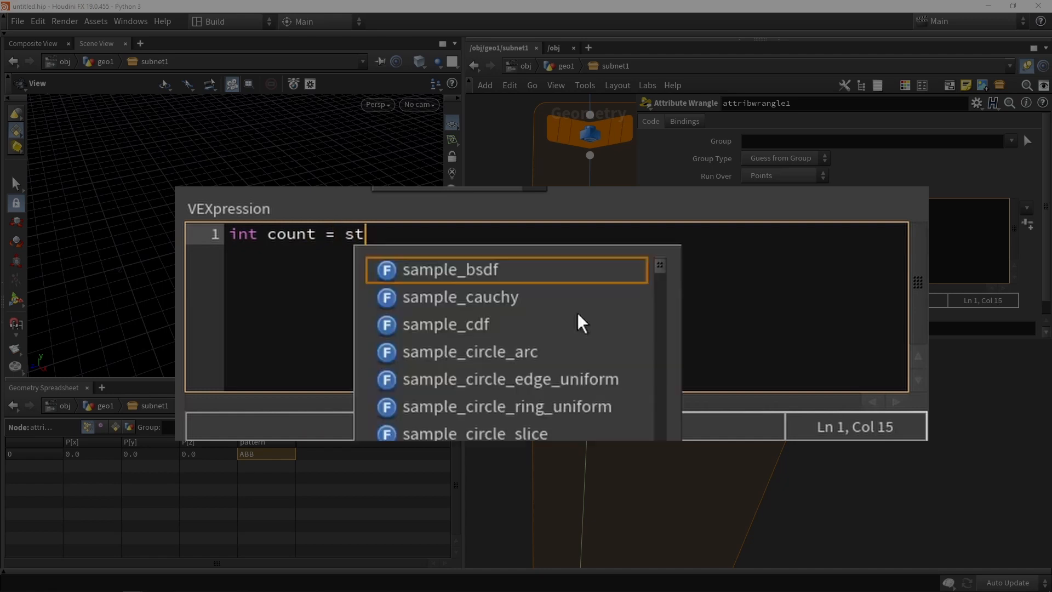
type("rlen")
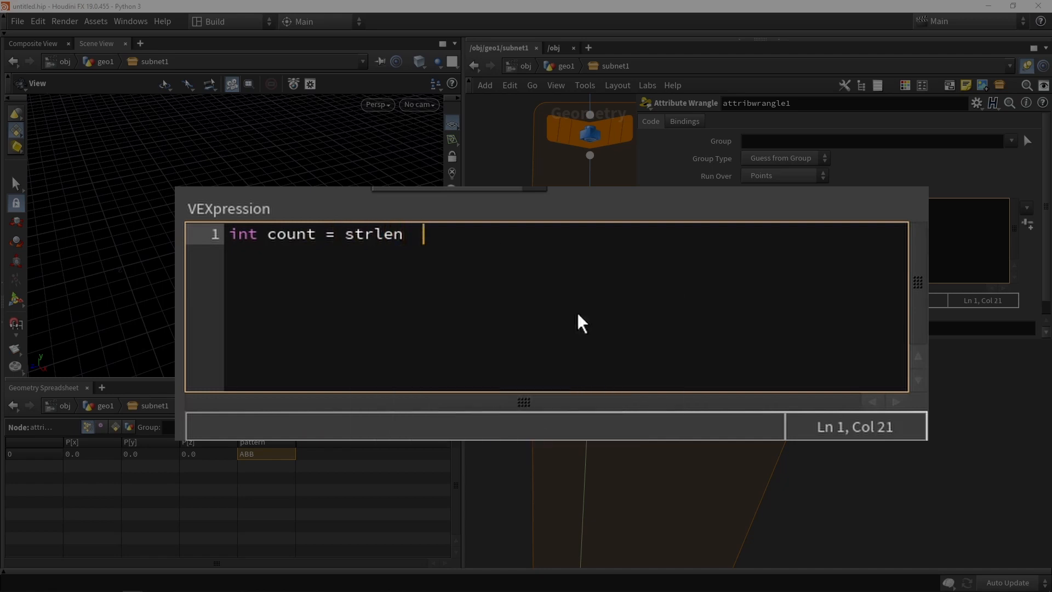
key("BackSpace")
type("(")
key("BackSpace")
key("BackSpace")
type("(s@")
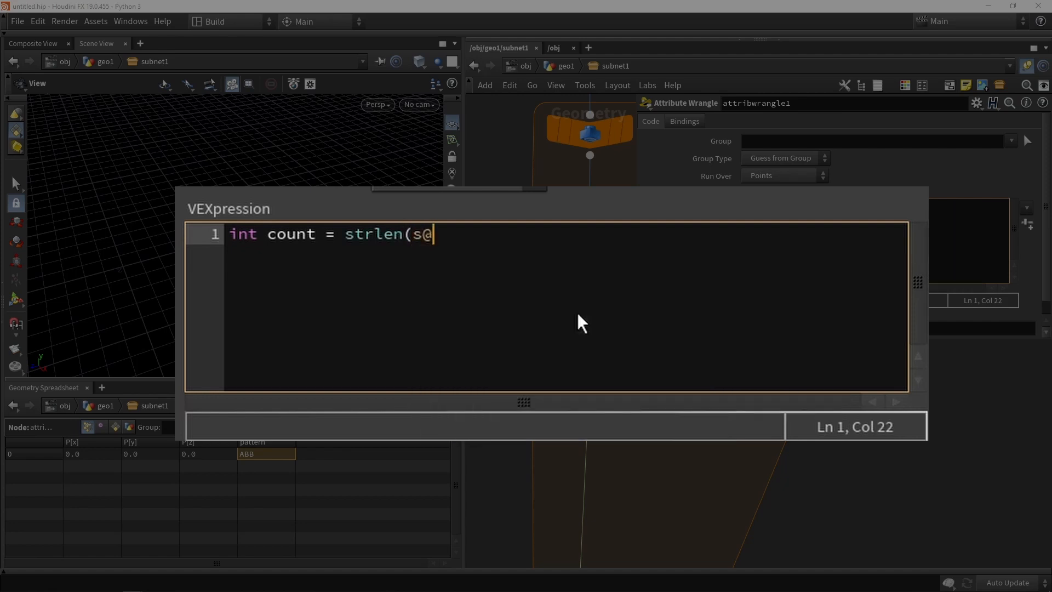
type("pattern)")
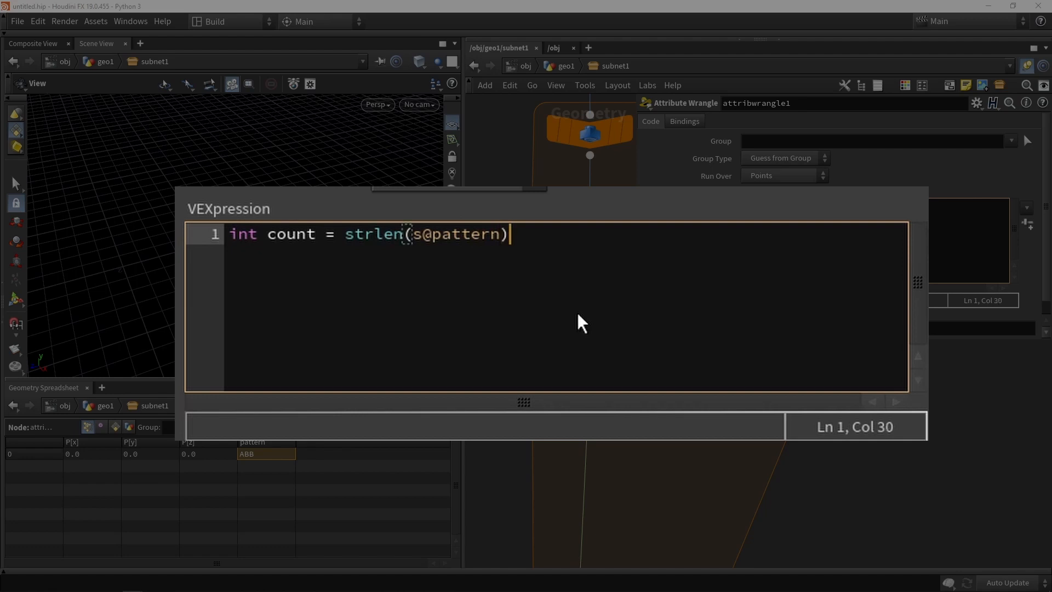
type(";")
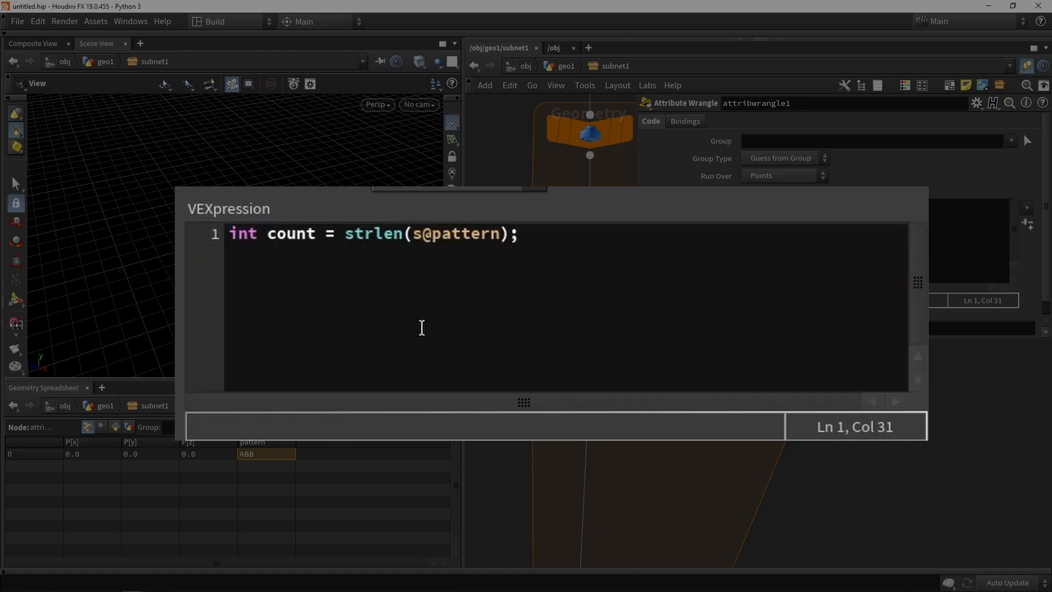
left_click(292, 233)
double_click(292, 233)
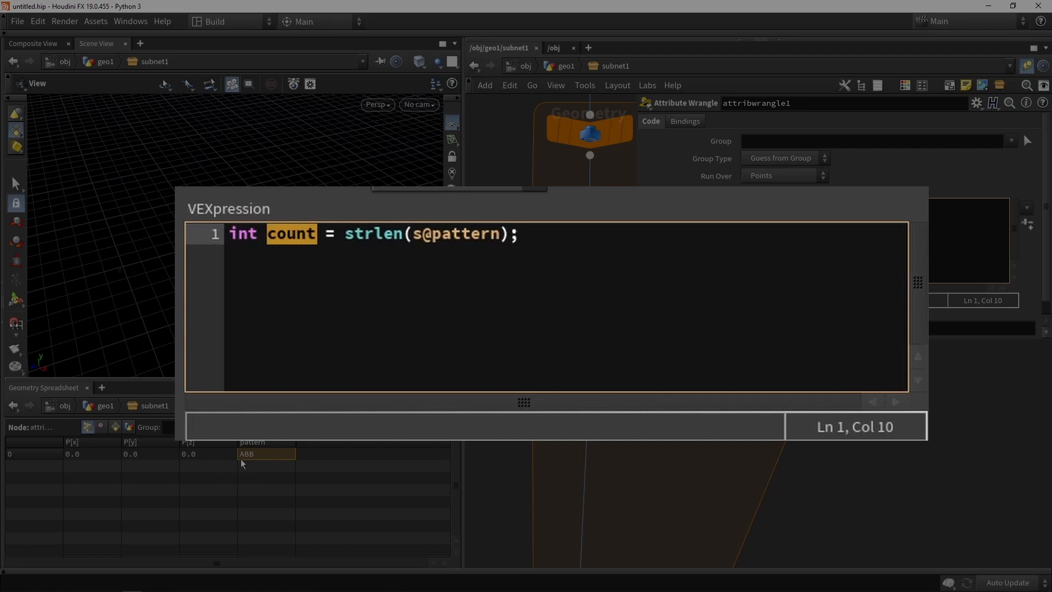
left_click(318, 307)
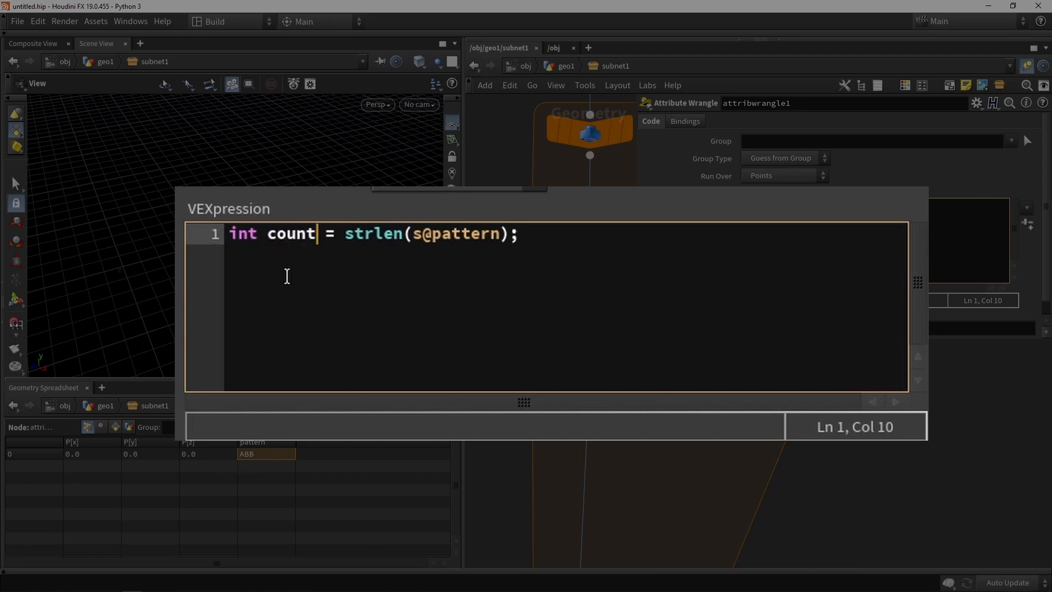
left_click(287, 276)
- Start a for loop two lines below the count declaration, with int x = 0 and the condition x < count
left_click(577, 239)
key("Return")
key("Return")
type("f")
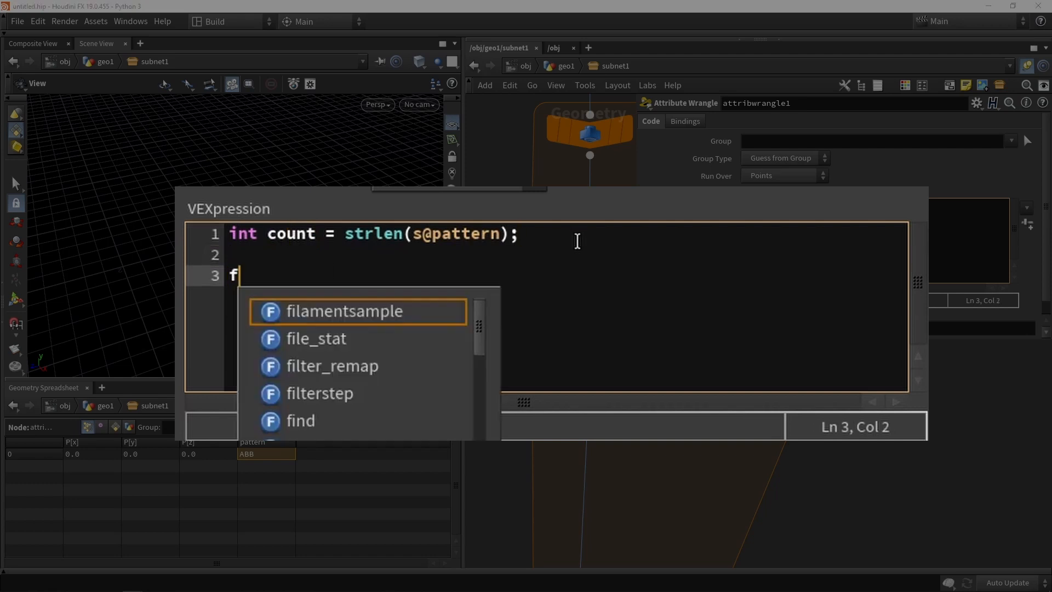
type("or( ")
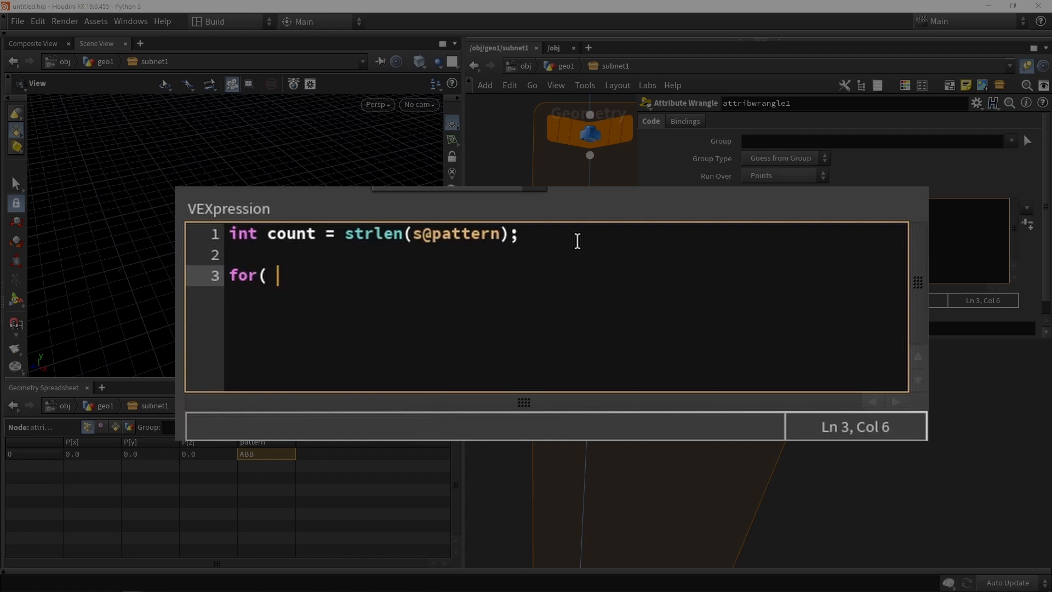
type("int ")
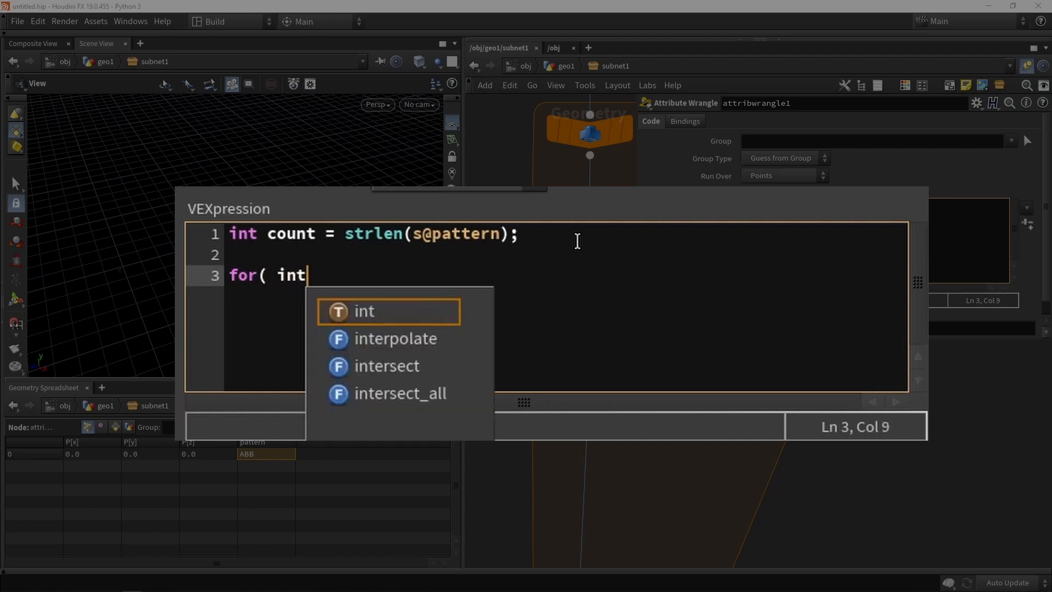
type("x =")
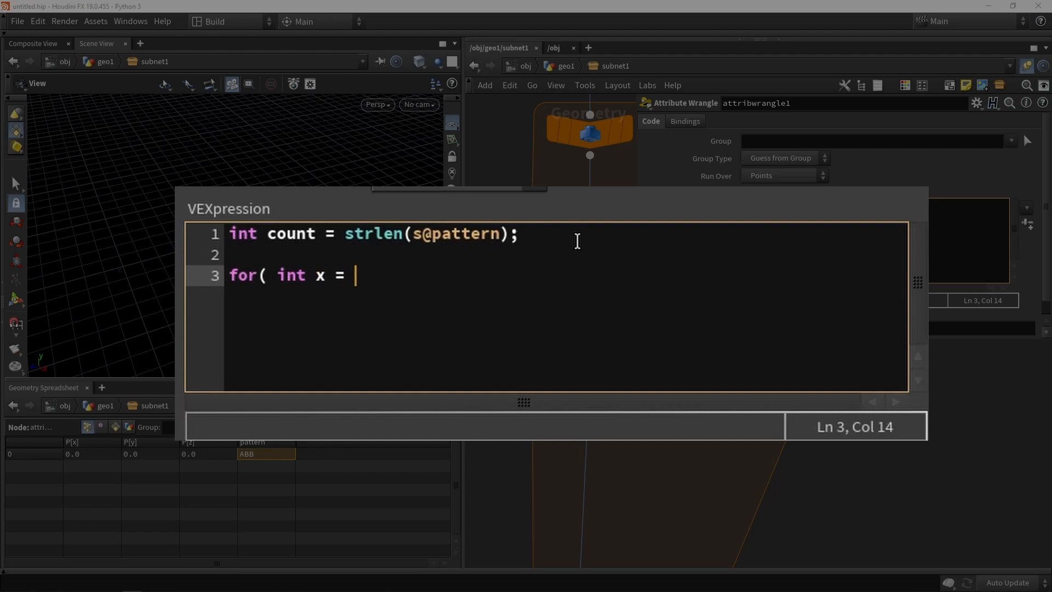
type(" 0:")
key("BackSpace")
key("BackSpace")
type("; x")
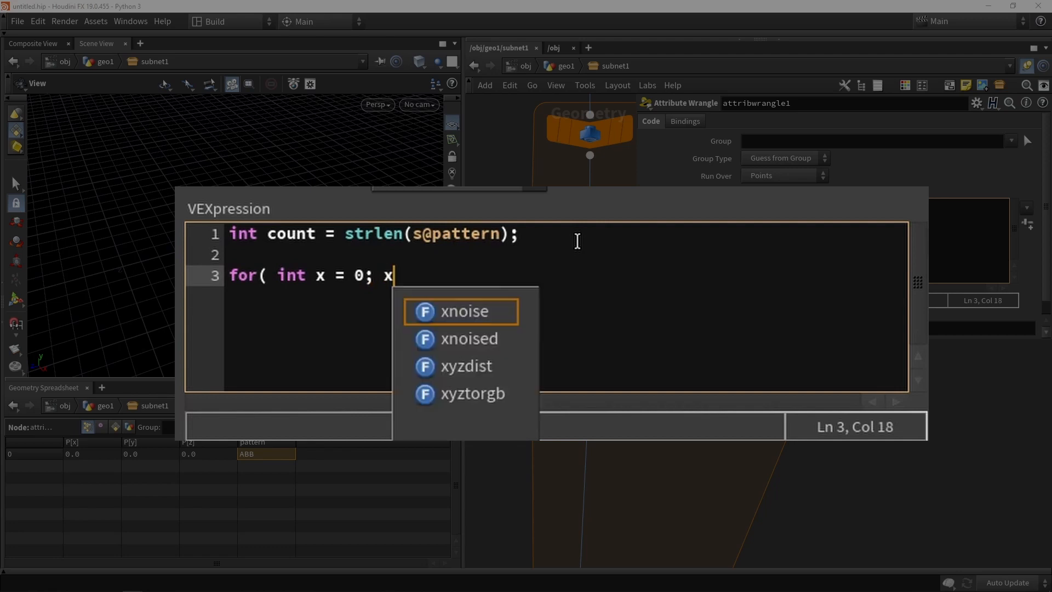
type(" < count")
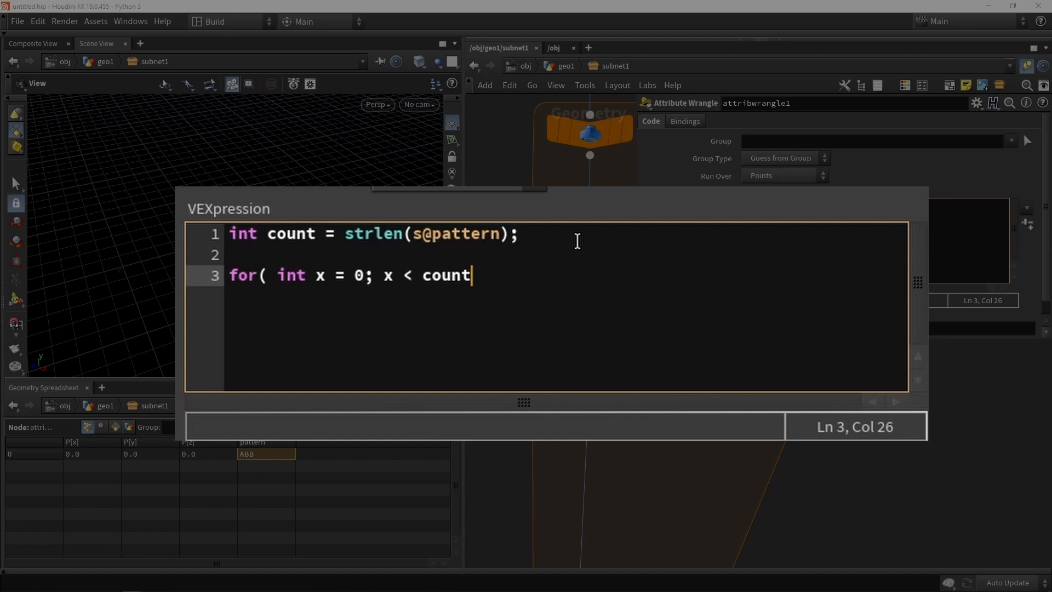
- Finish the for loop's header with the increment X++ and add a pair of curly braces enclosing blank lines
type(" ; ")
type("X==")
key("BackSpace")
key("BackSpace")
type("++)")
key("Return")
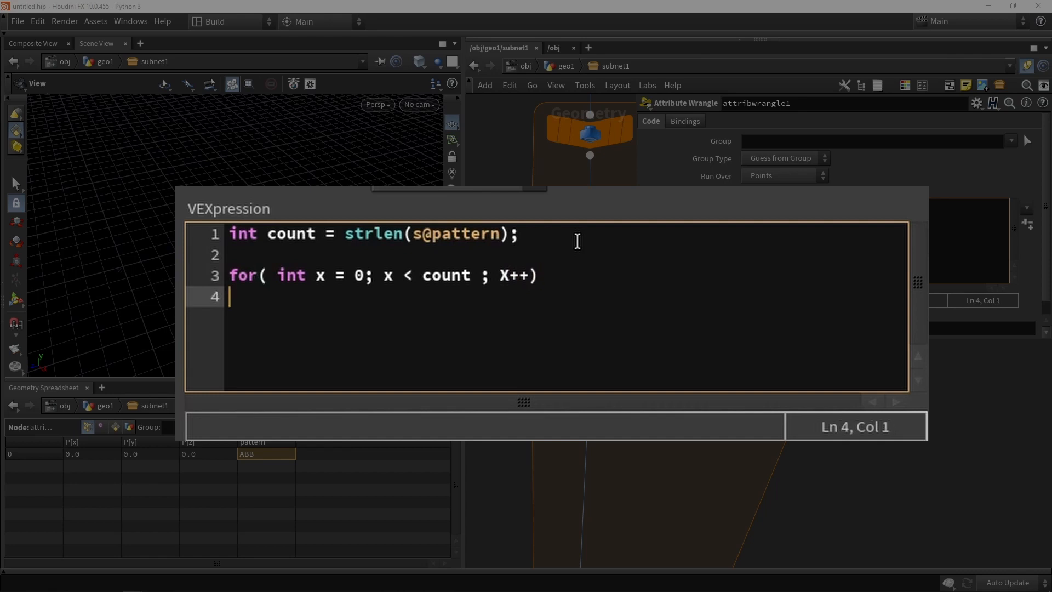
type("{")
key("Return")
key("Return")
key("Return")
type("}")
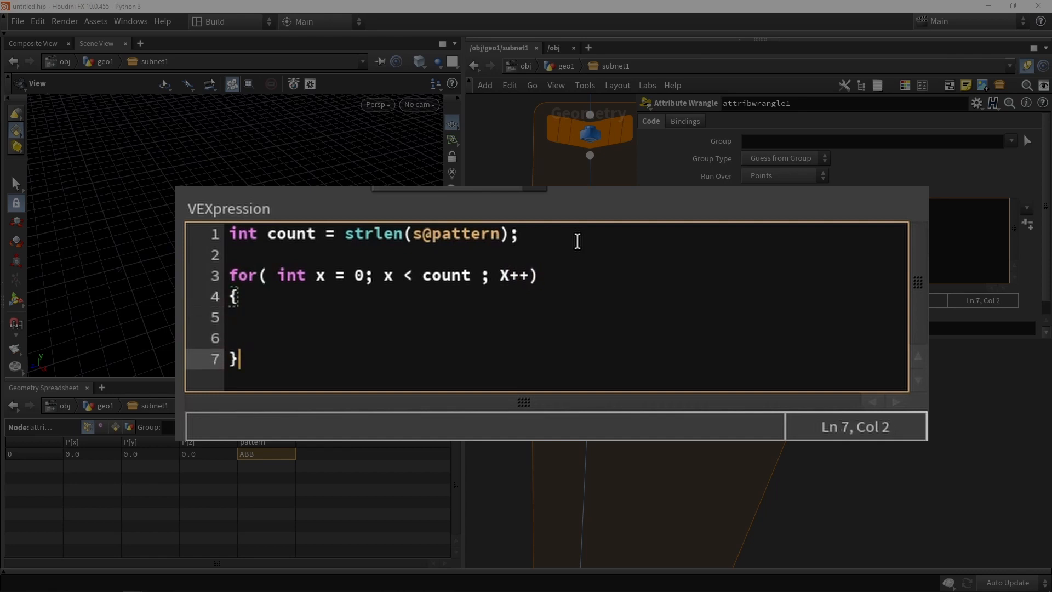
- Add the indented line int newpt = addpoint(0, x); inside the for loop's braces
key("Up")
key("Up")
key("Tab")
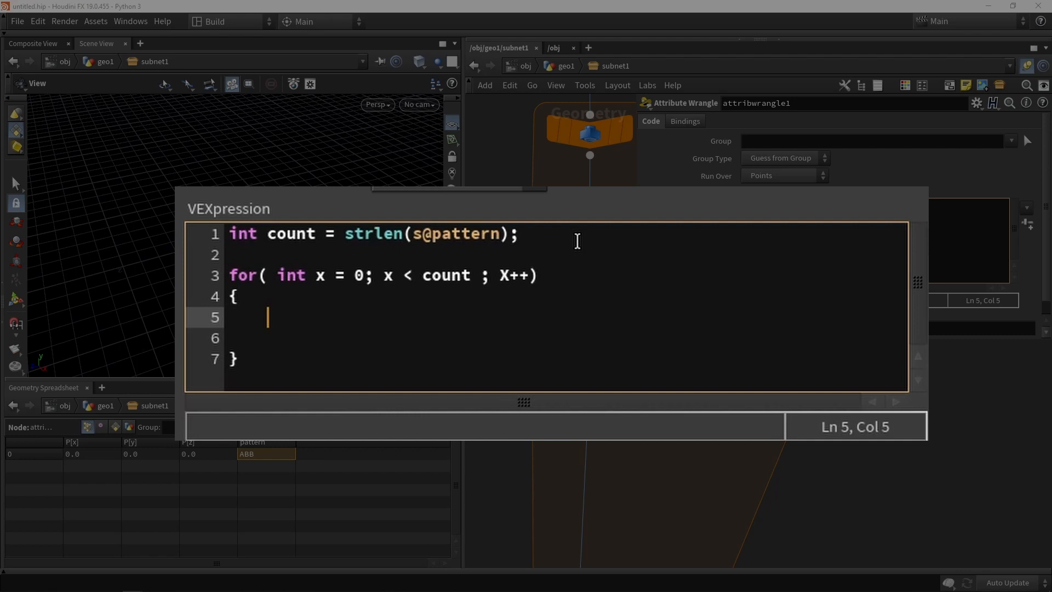
type("int")
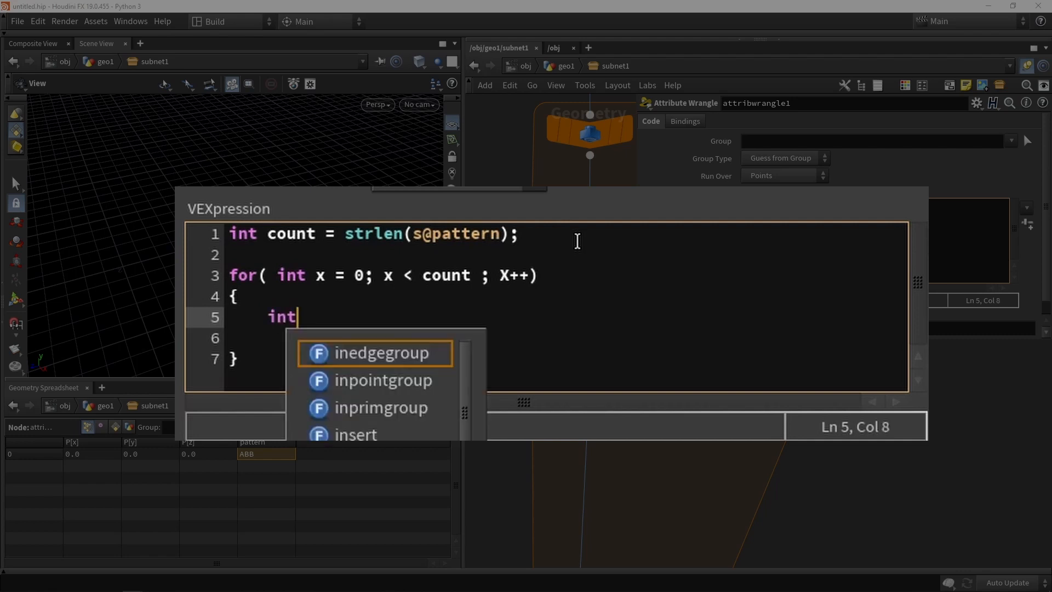
type(" newpt")
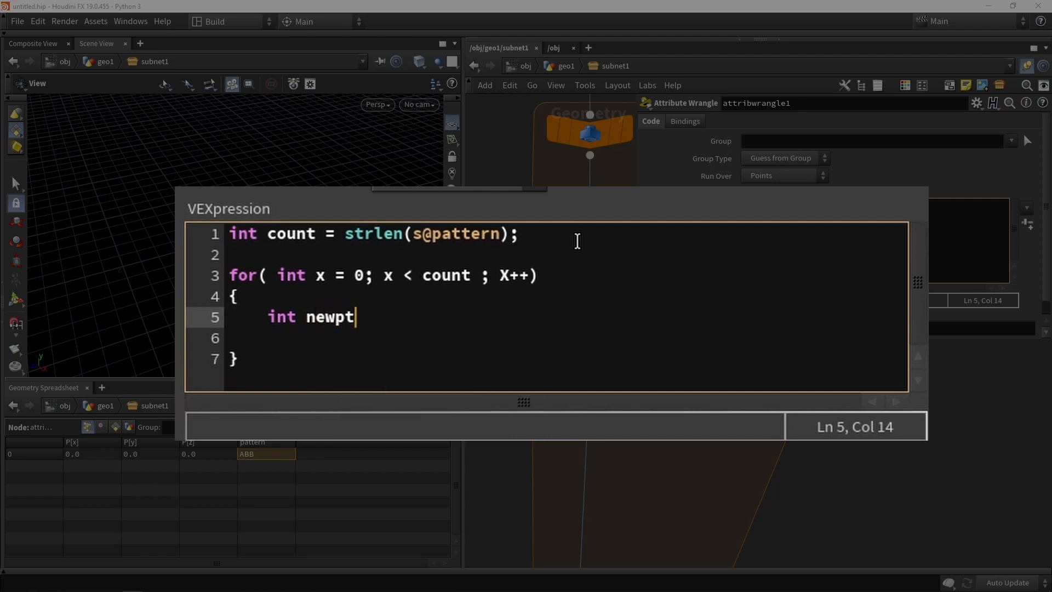
type(" = addpoin")
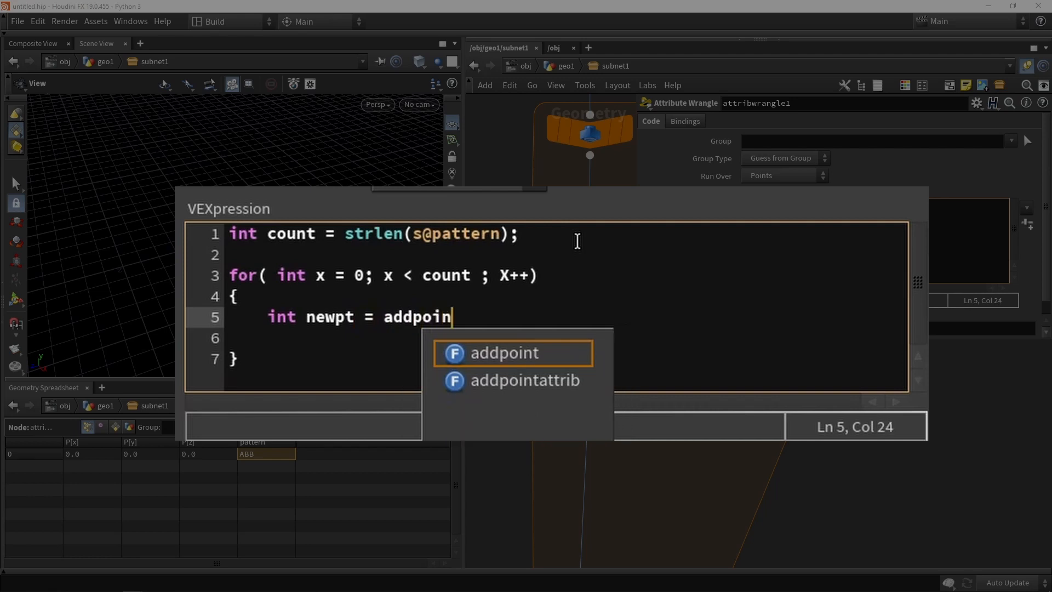
type("t")
key("Escape")
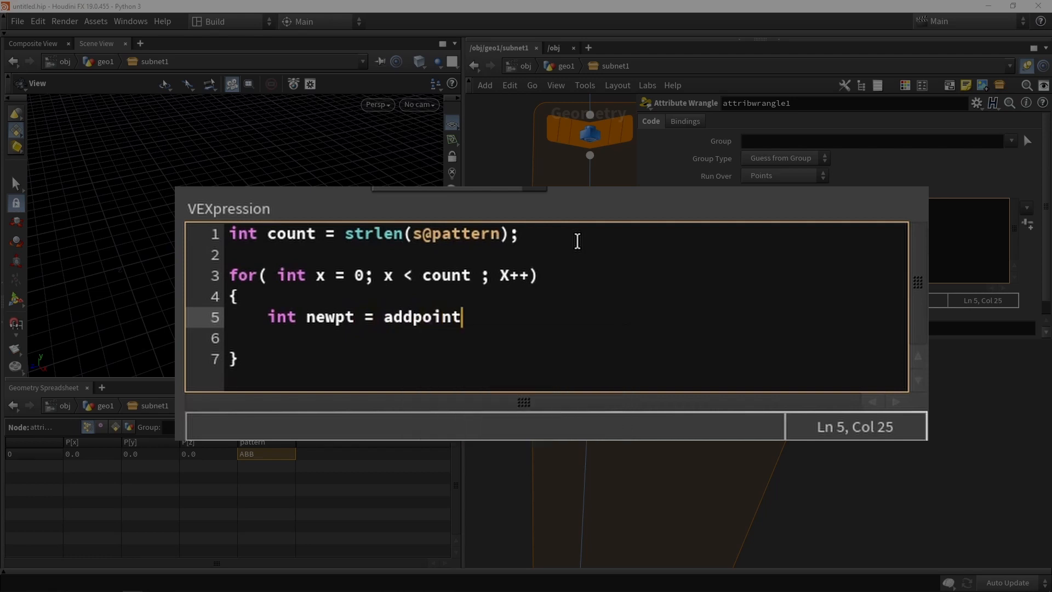
type("(")
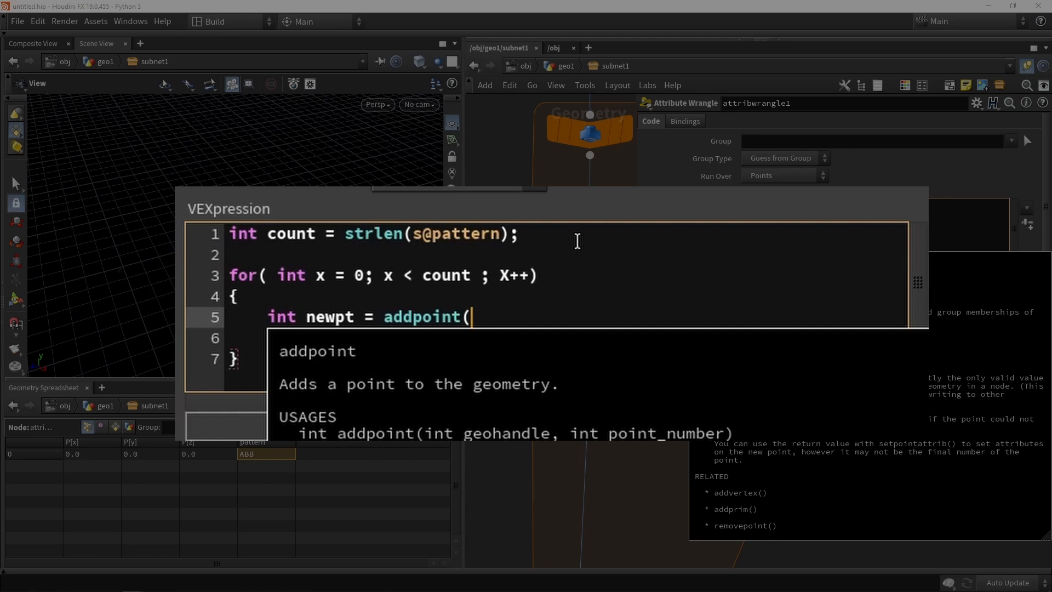
type("0")
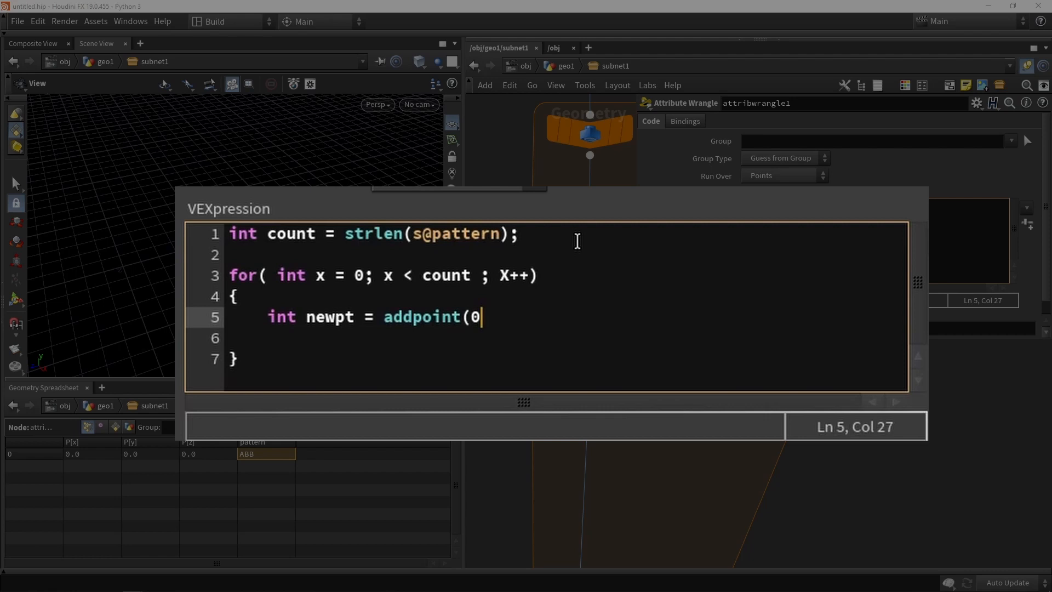
type(", x")
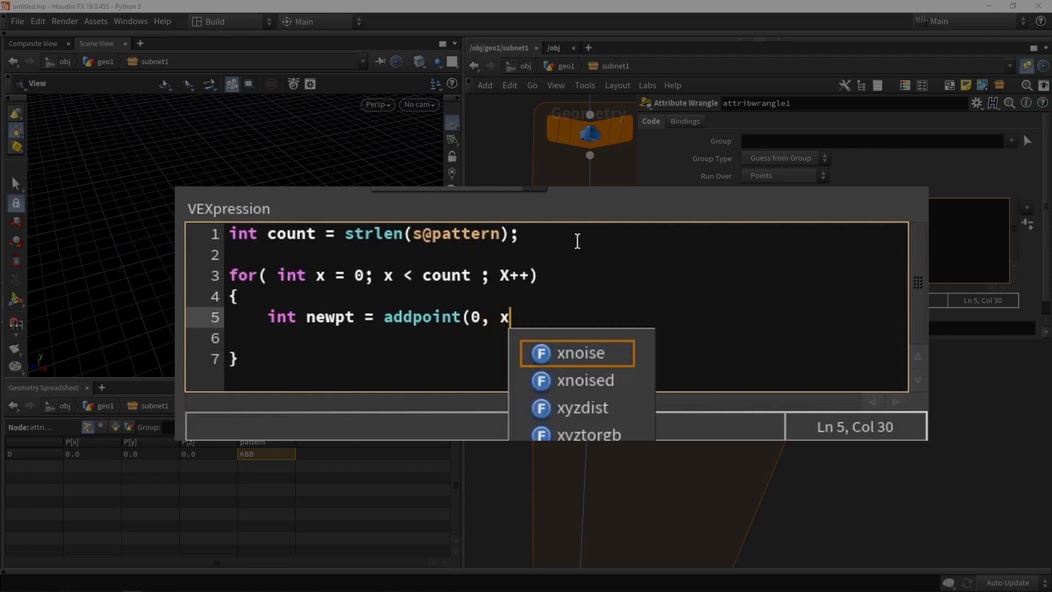
type(")")
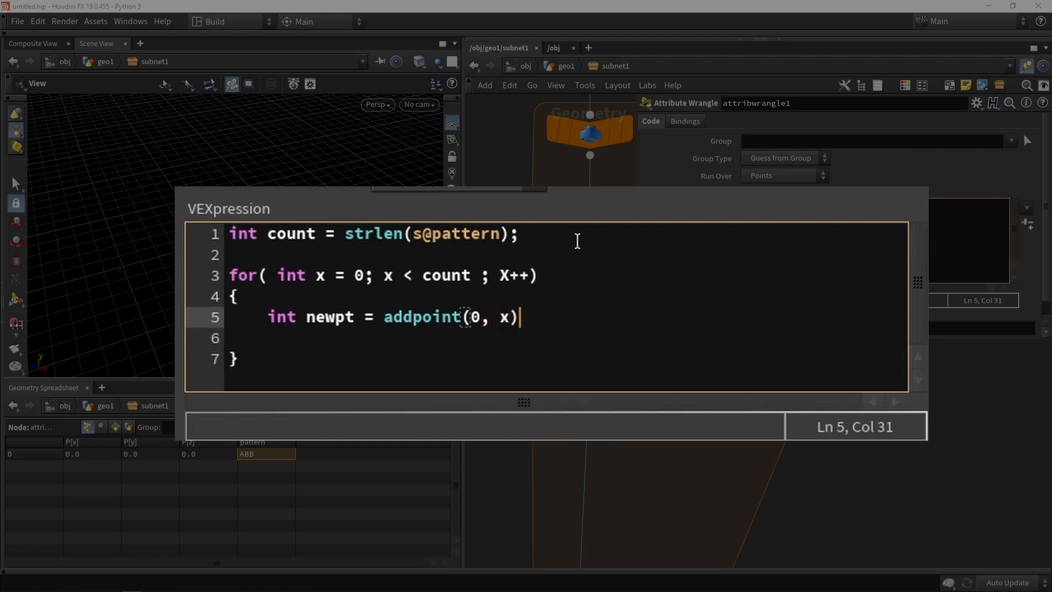
type(";")
- Start a setpointattrib call on the line below addpoint with the arguments 0 and "part"
key("Return")
type("s")
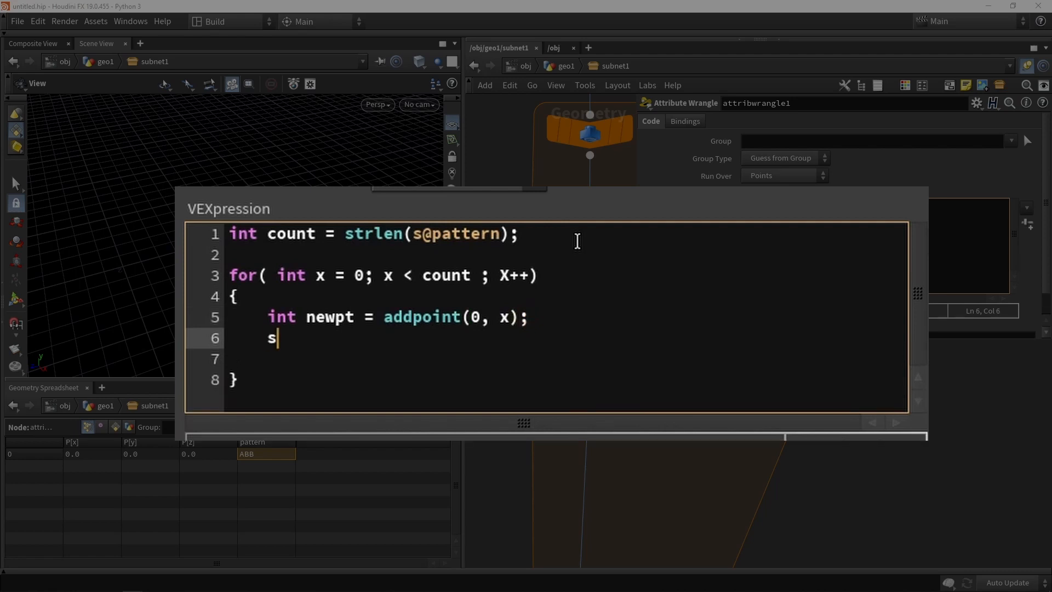
type("etpoint")
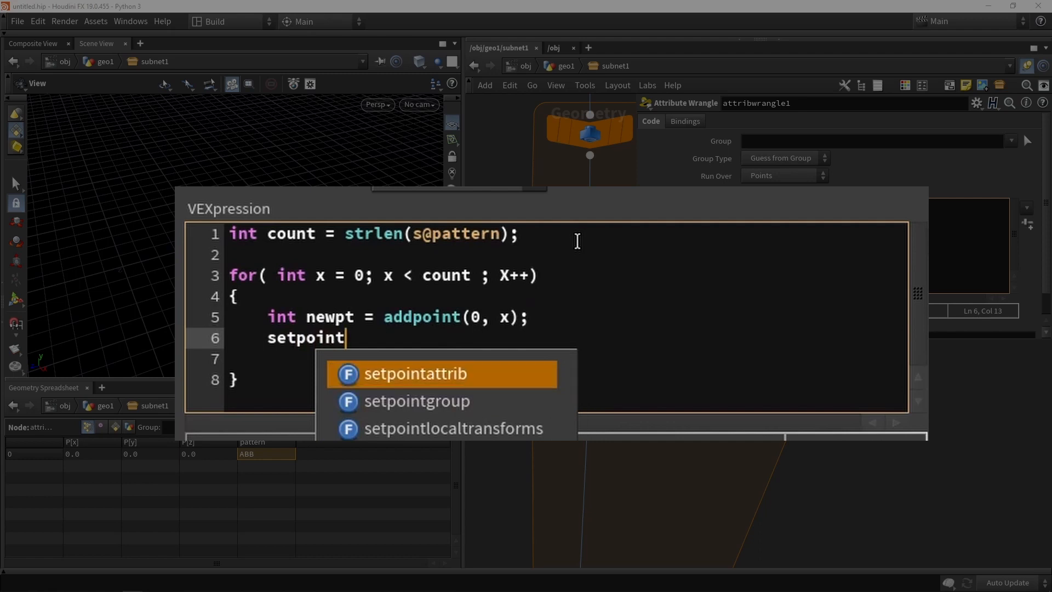
key("Return")
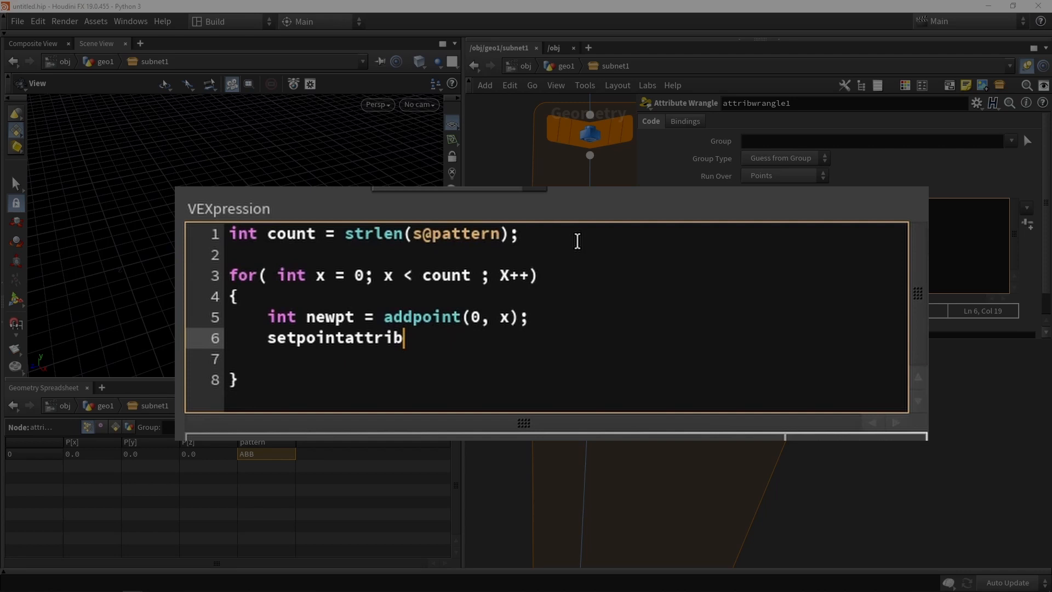
type("(")
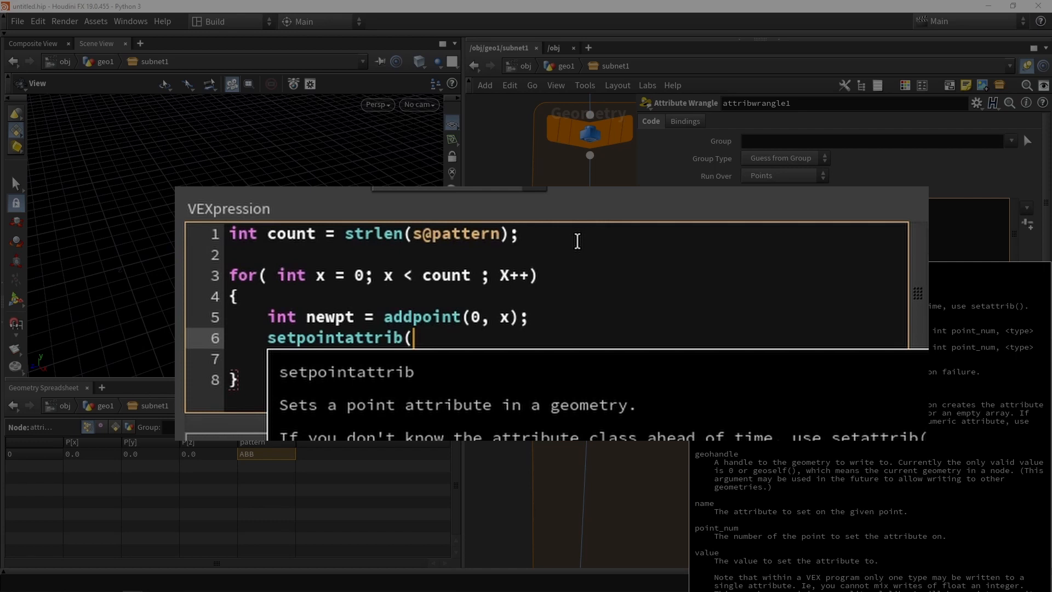
type("0")
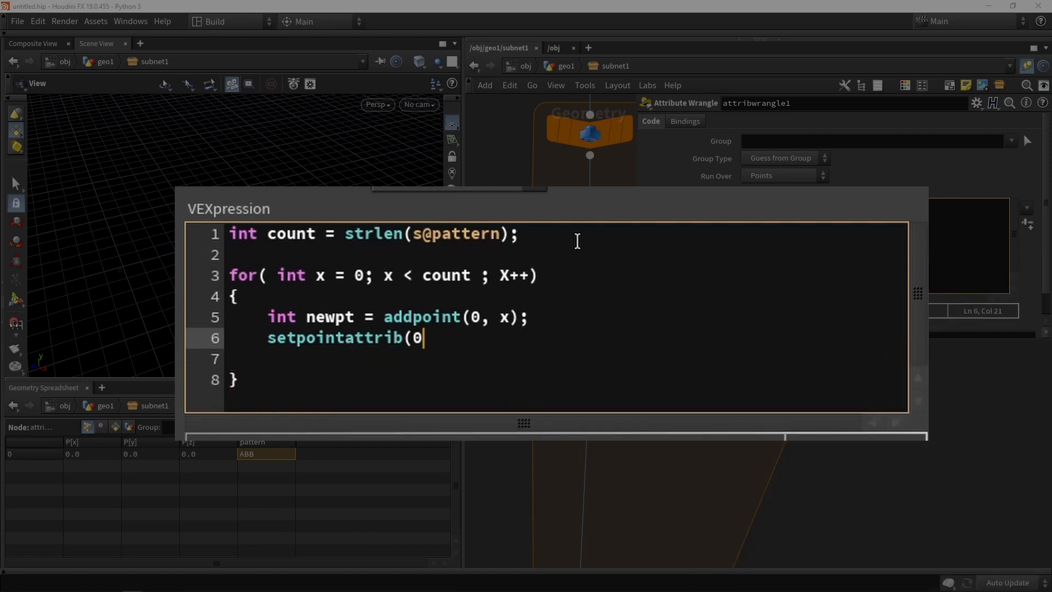
type(", \"part:")
key("BackSpace")
type("\",")
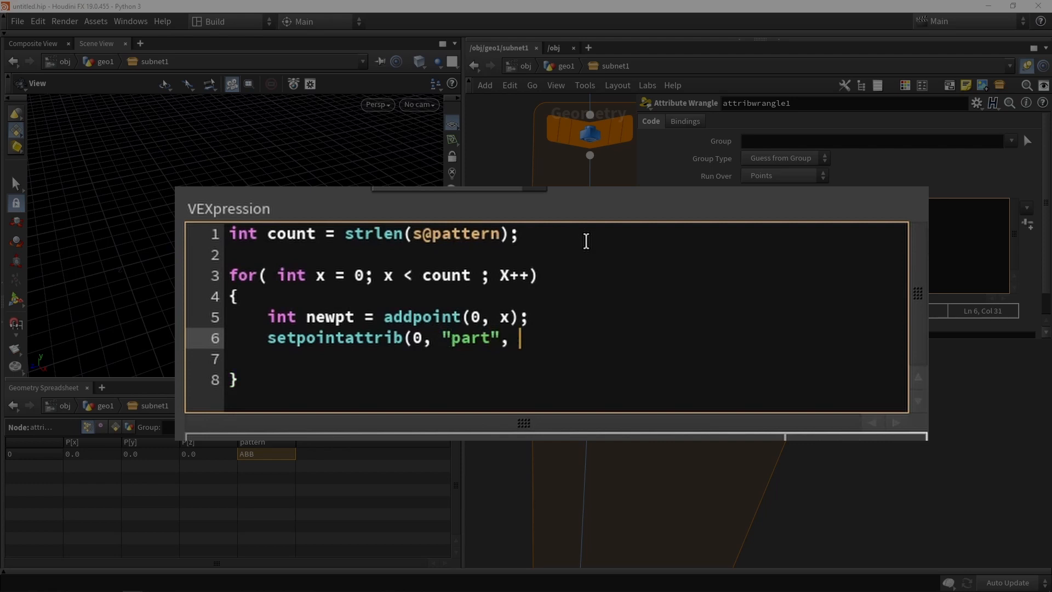
- Reuse the newpt variable from the line above as the third argument of setpointattrib, followed by a comma
double_click(339, 323)
key("ctrl+c")
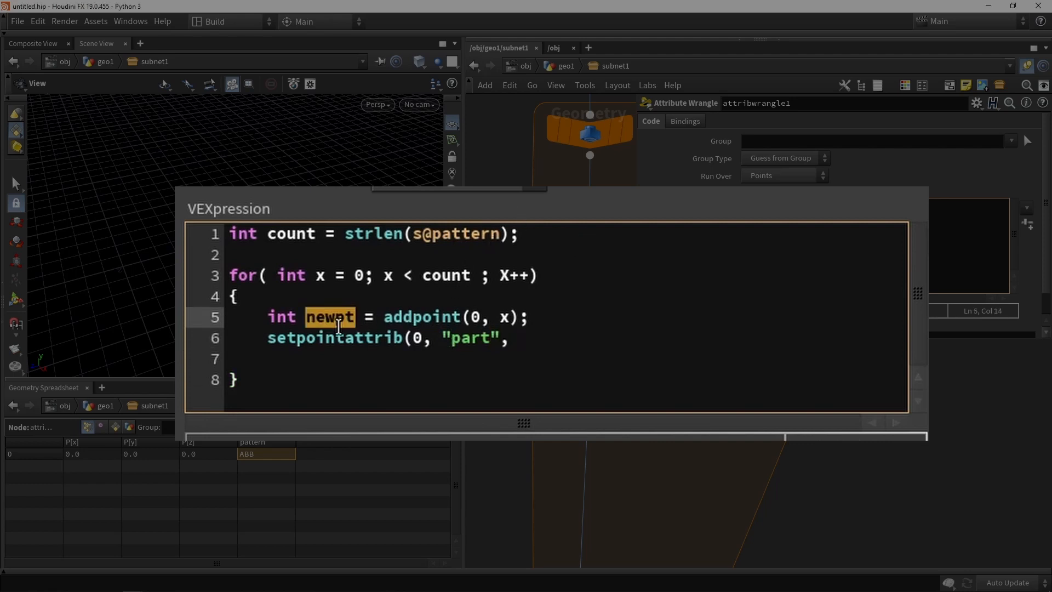
left_click(554, 335)
key("ctrl+v")
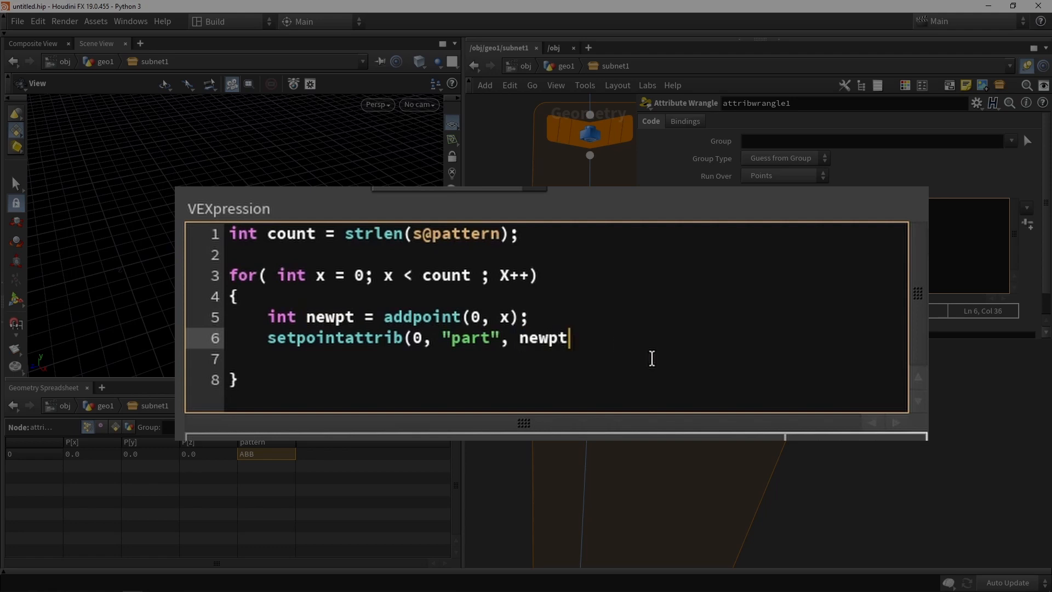
type(",")
- Copy s@pattern from the count declaration into setpointattrib as the fourth argument and append empty square brackets
left_click_drag(413, 235, 502, 235)
key("ctrl+c")
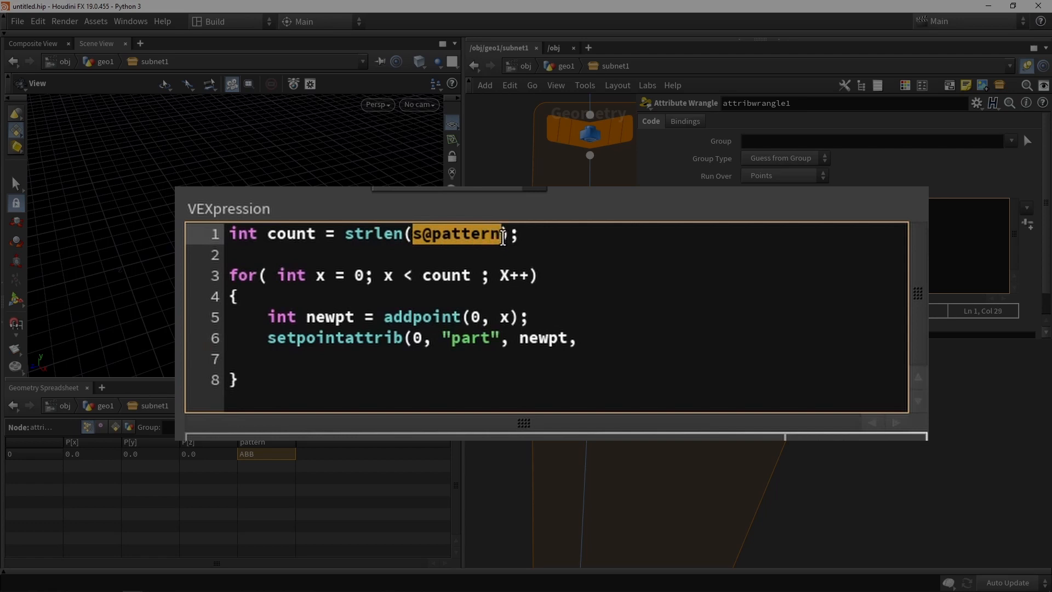
left_click(601, 320)
left_click(599, 342)
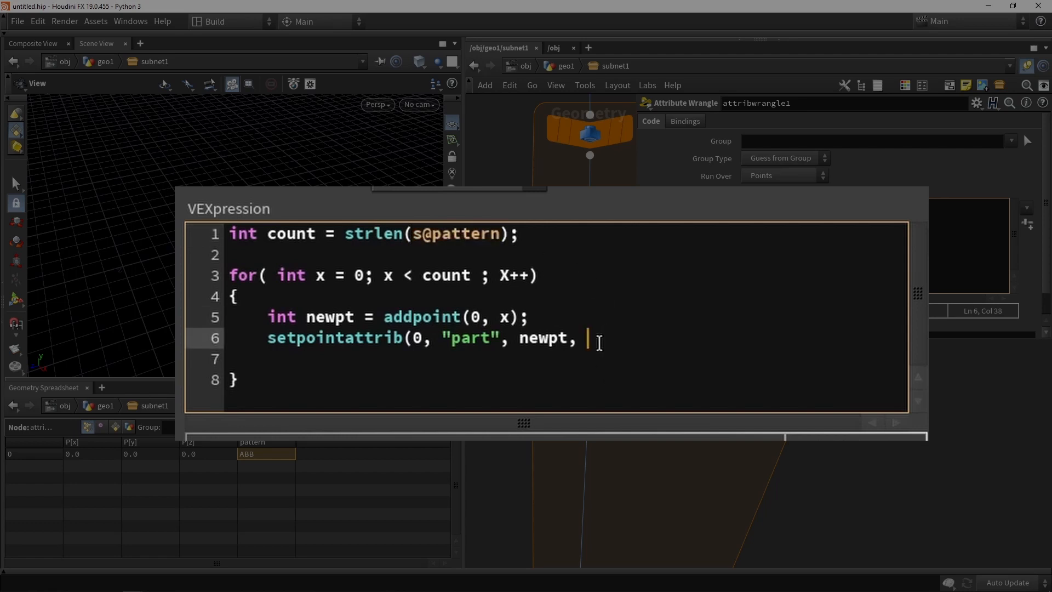
key("ctrl+v")
type("[]")
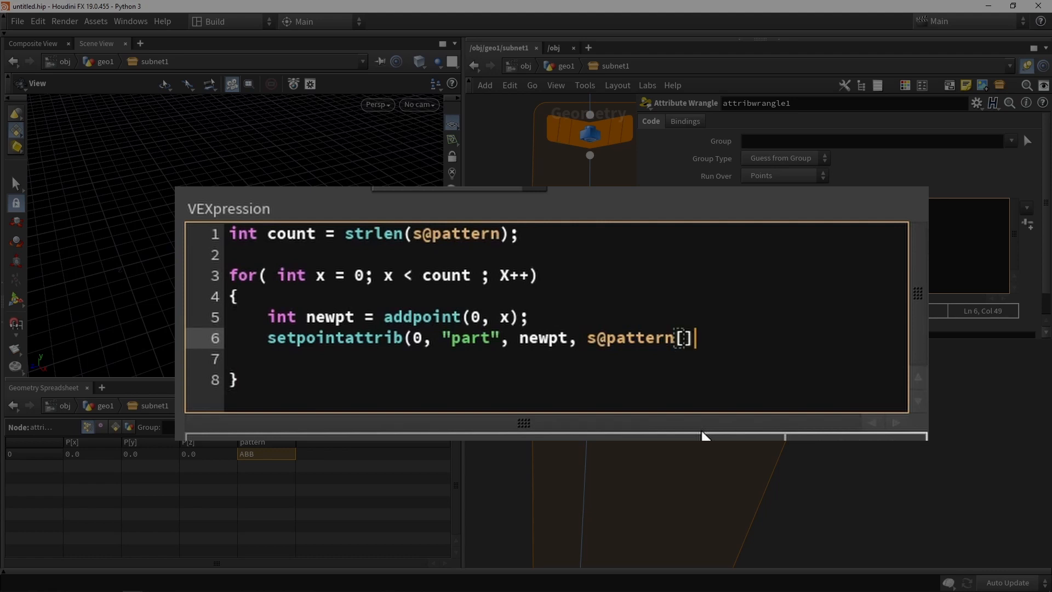
- Fill the square brackets with the slice x:x+1, finish the call with , "set"); and apply the code
key("Left")
type("x")
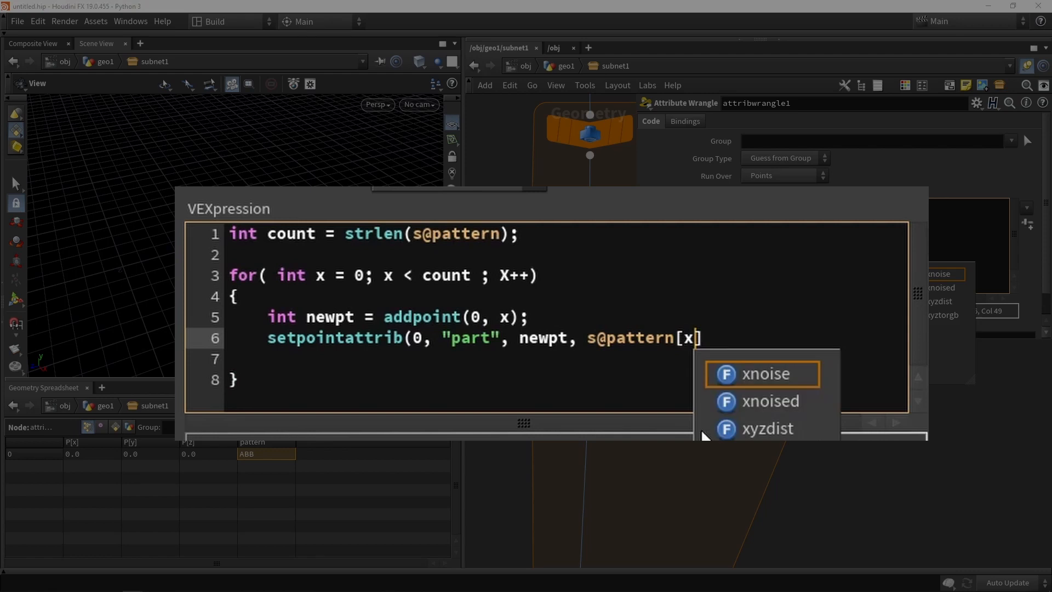
type(";")
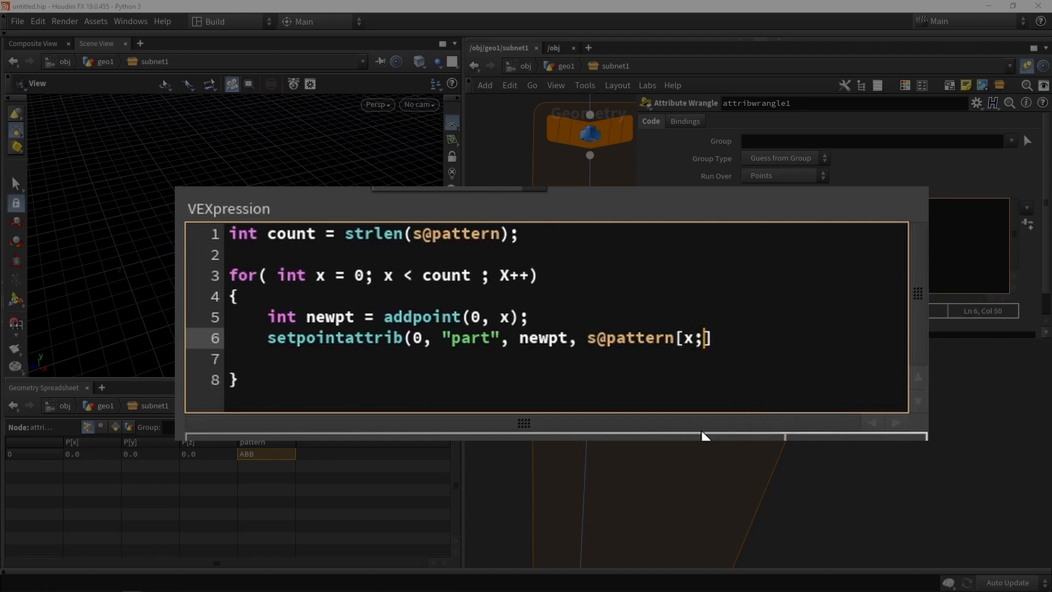
key("BackSpace")
type(":x+1")
key("Right")
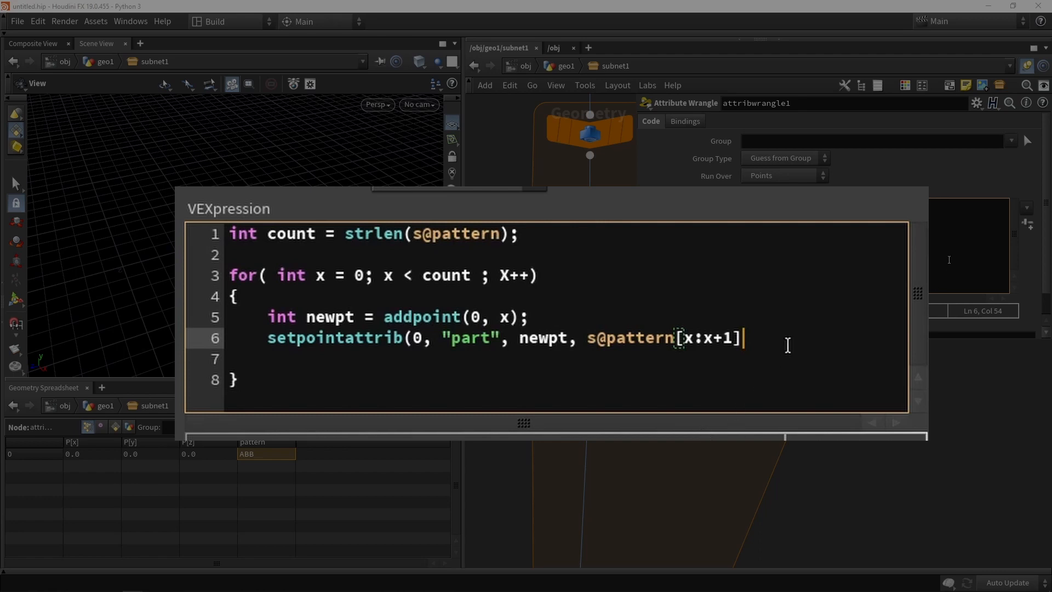
type(", \"set\");")
left_click(938, 419)
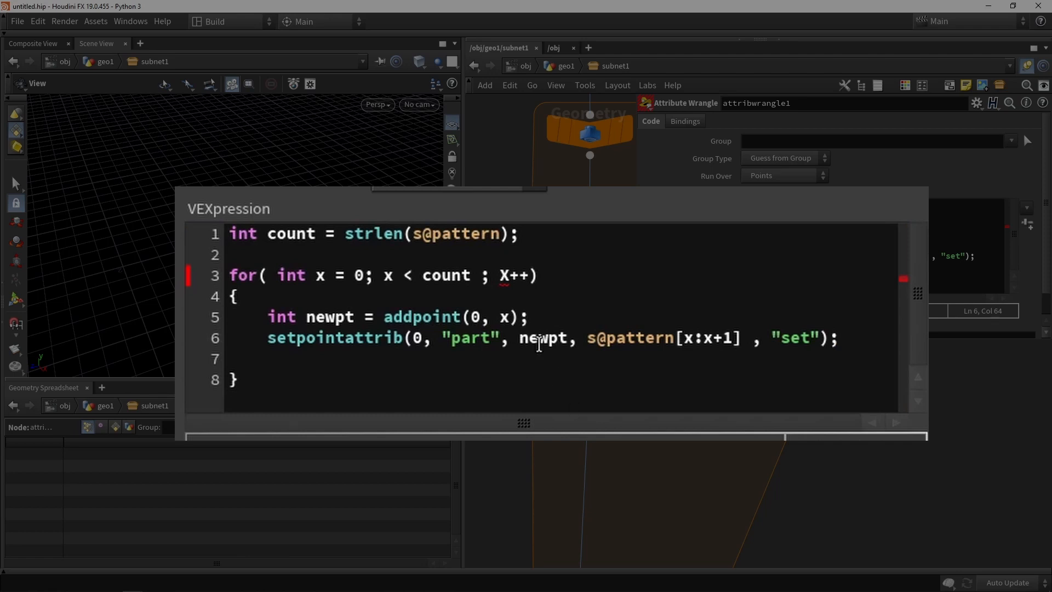
- Correct the for loop's increment to lowercase x++ and check each point's part value in the Geometry Spreadsheet
left_click(511, 273)
key("BackSpace")
type("x")
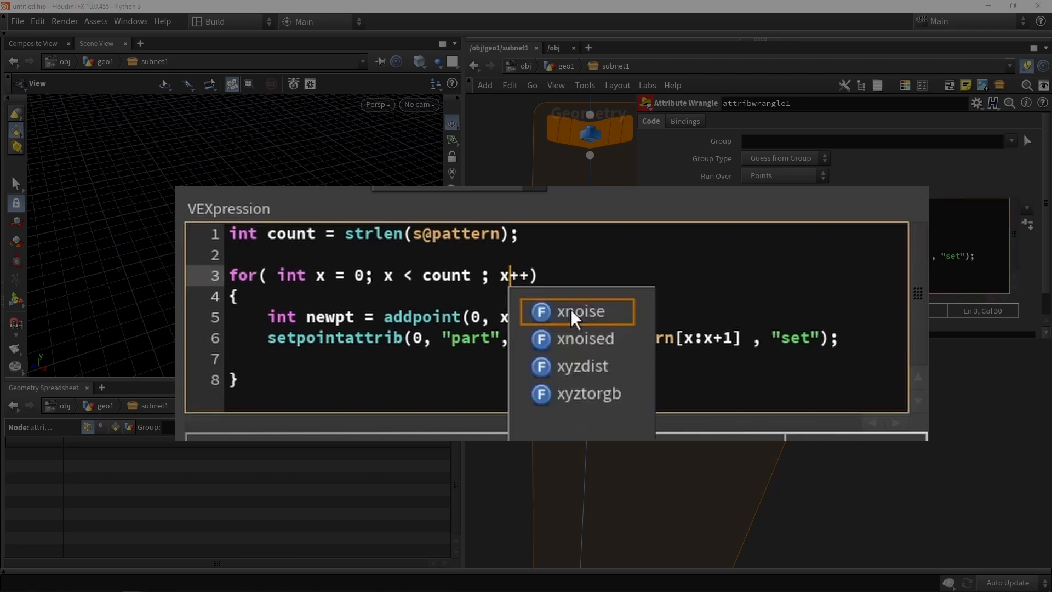
left_click(856, 445)
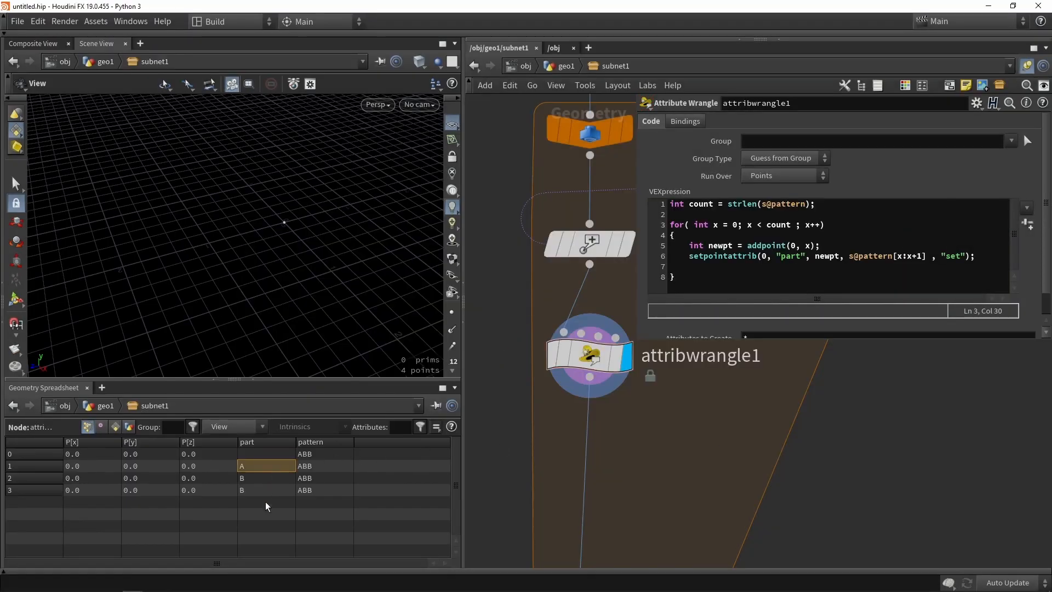
middle_click_drag(752, 399, 757, 406)
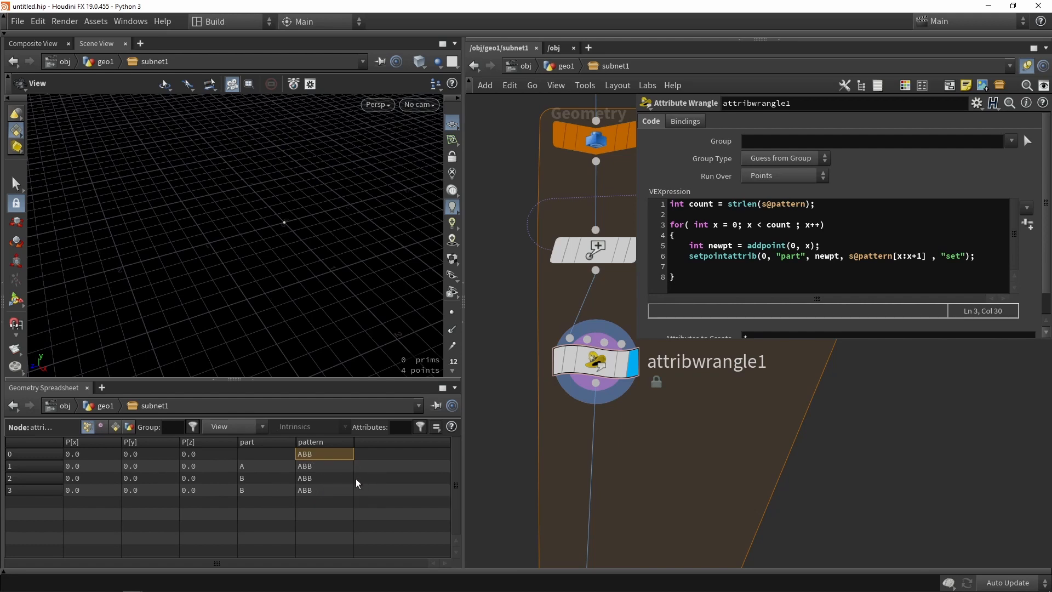
left_click(268, 466)
left_click(268, 489)
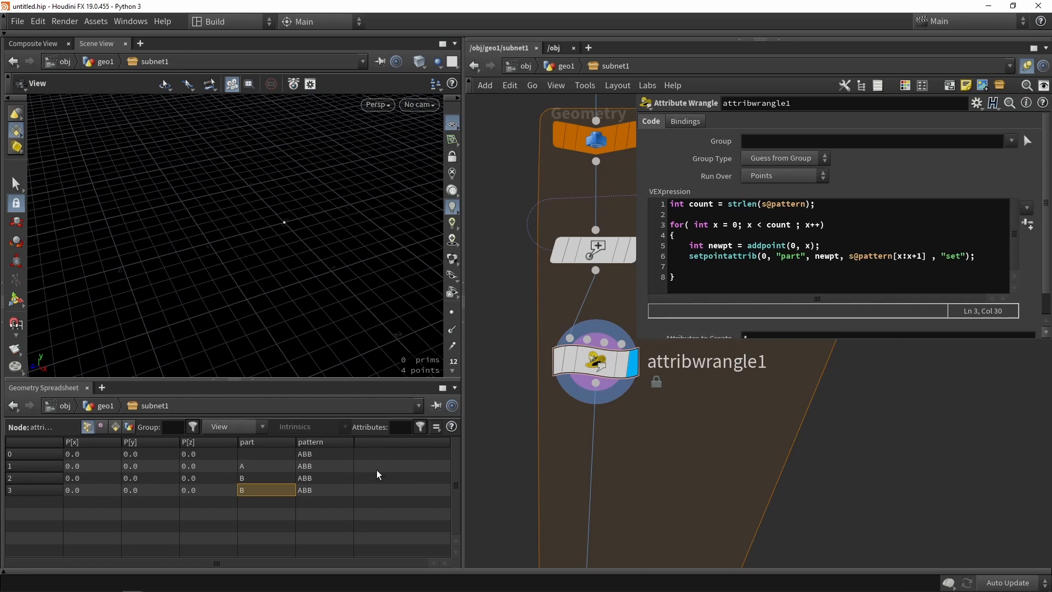
left_click(263, 456)
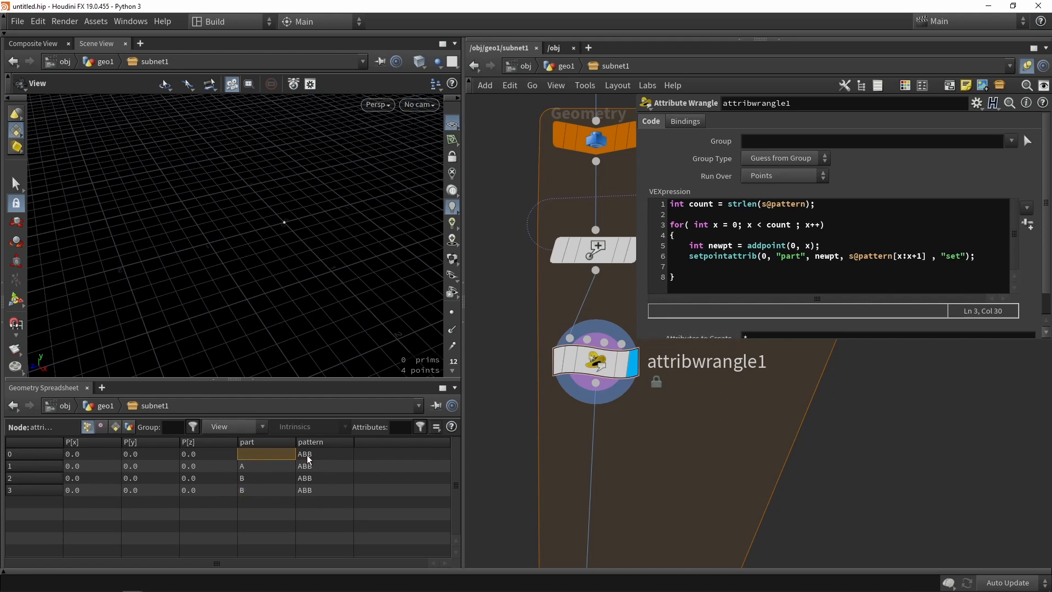
scroll(493, 384, "down", 3)
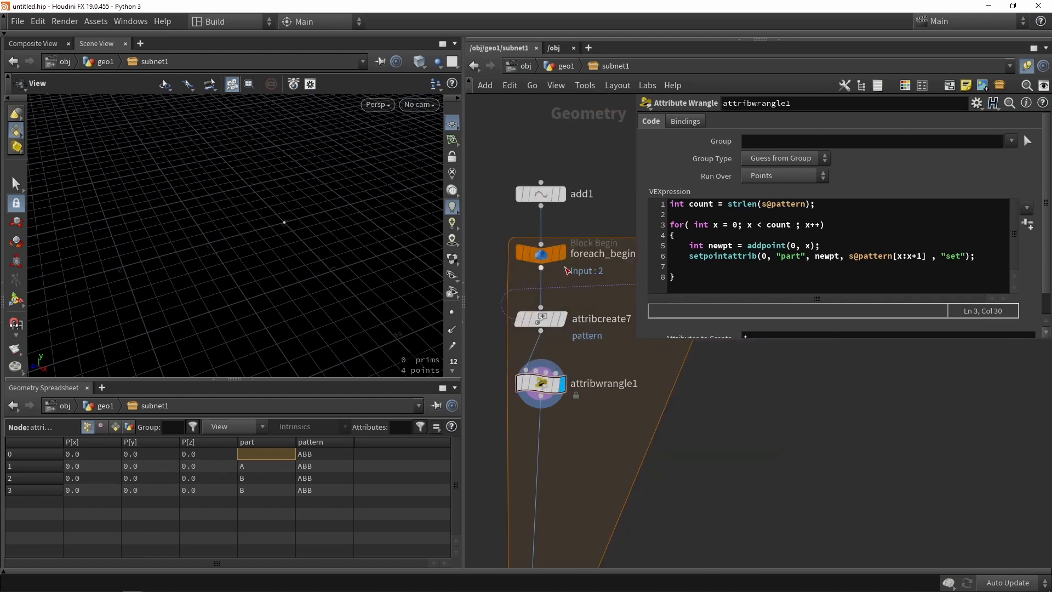
scroll(542, 361, "up", 2)
left_click(701, 279)
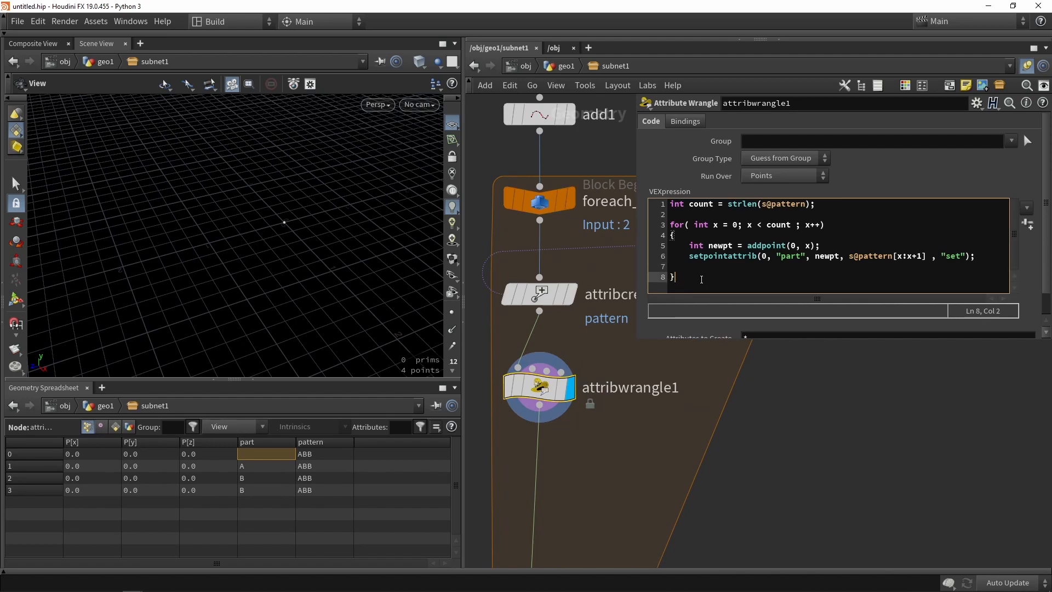
key("Return")
key("Return")
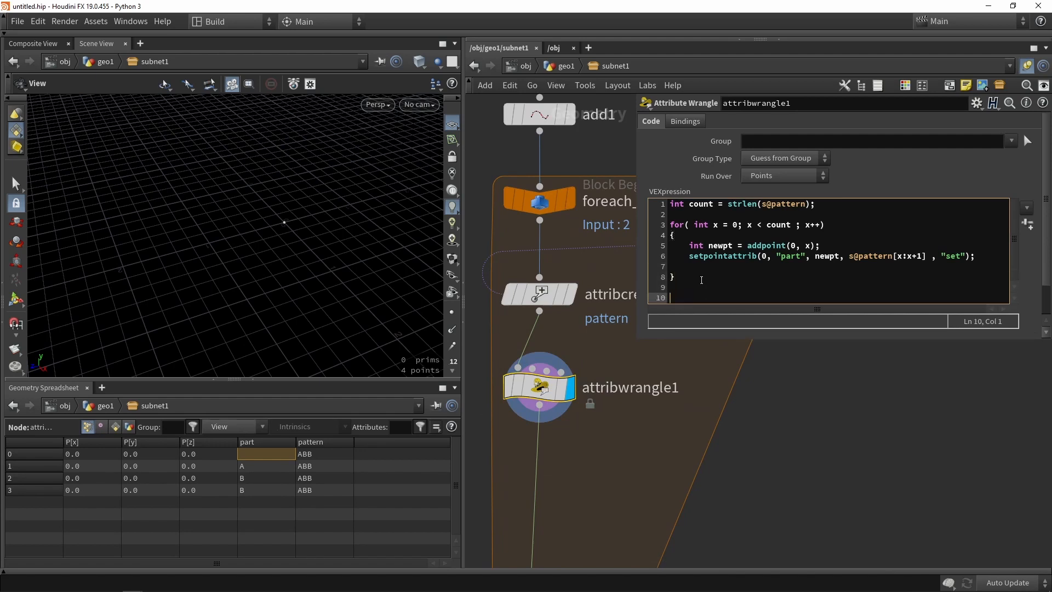
type("remp")
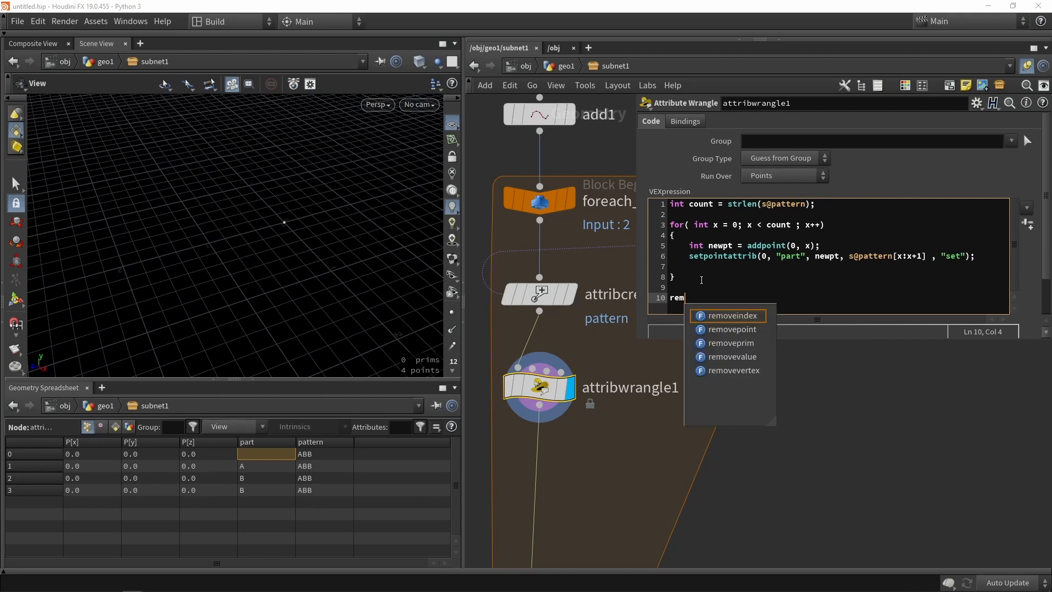
key("Down")
key("Down")
key("Return")
type("(")
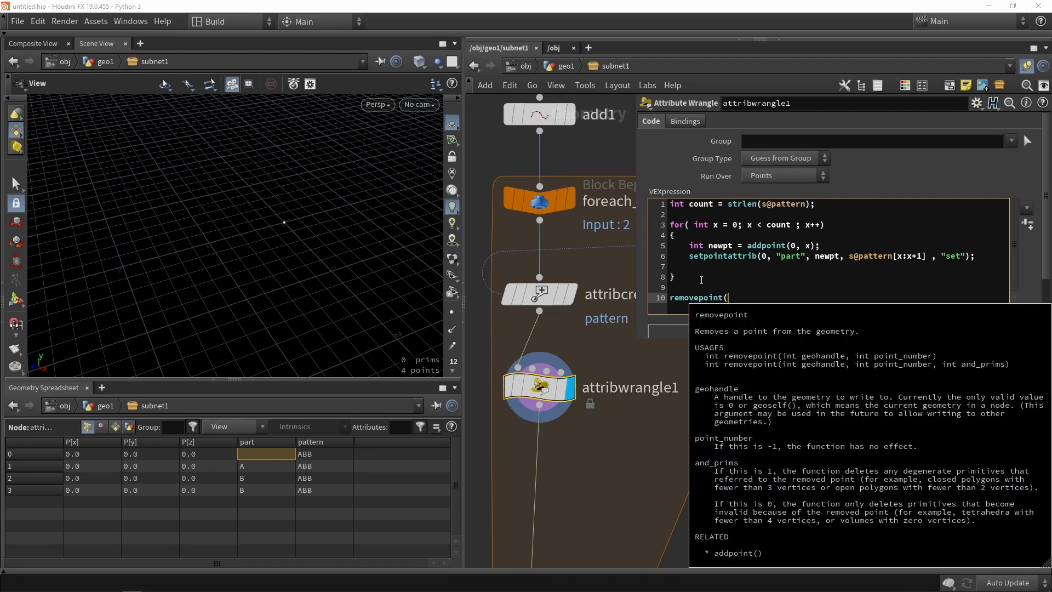
type("0")
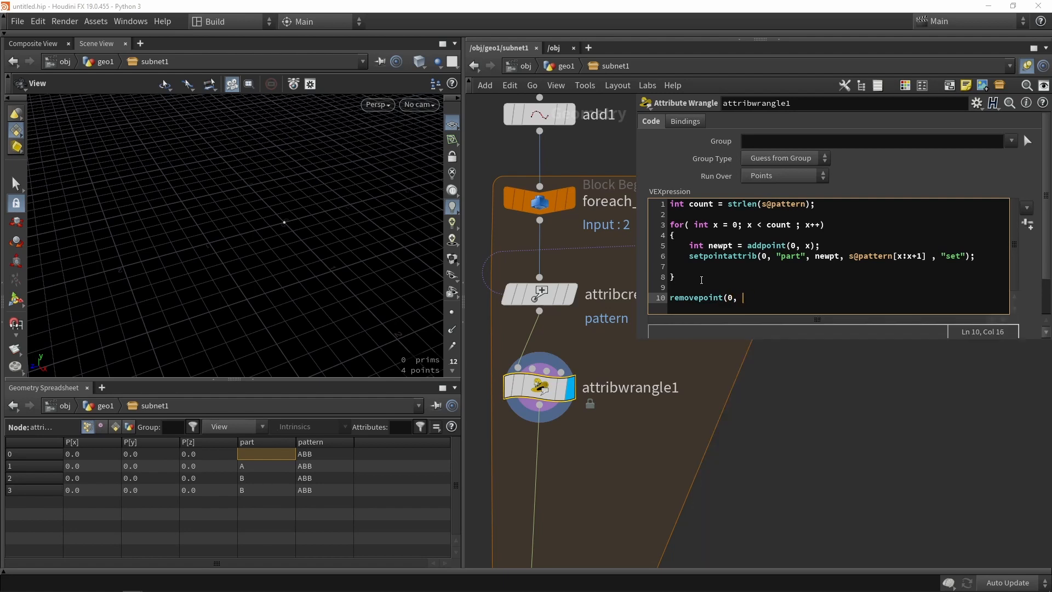
type(", @ptnum);")
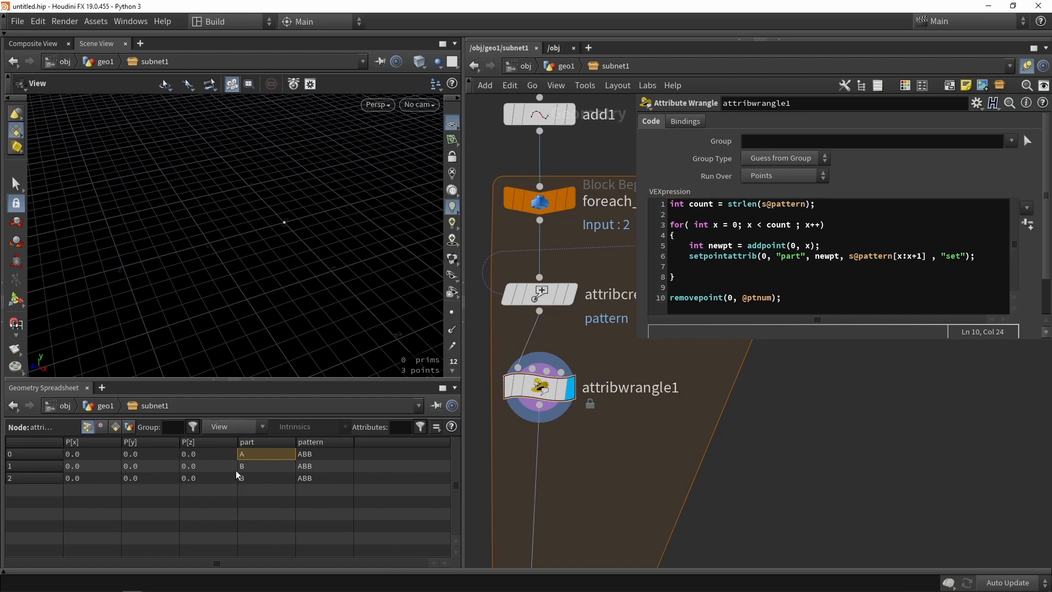
left_click_drag(261, 454, 262, 469)
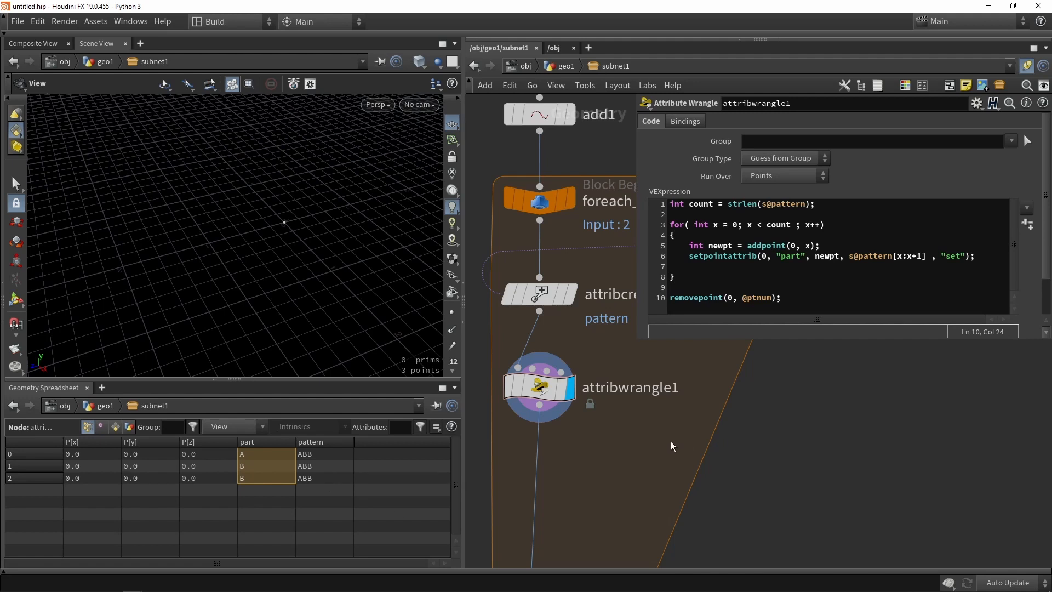
- Narrow the wrangle's parameter area and move the foreach_end1 node further down to make room in the loop
middle_click_drag(670, 441, 714, 399)
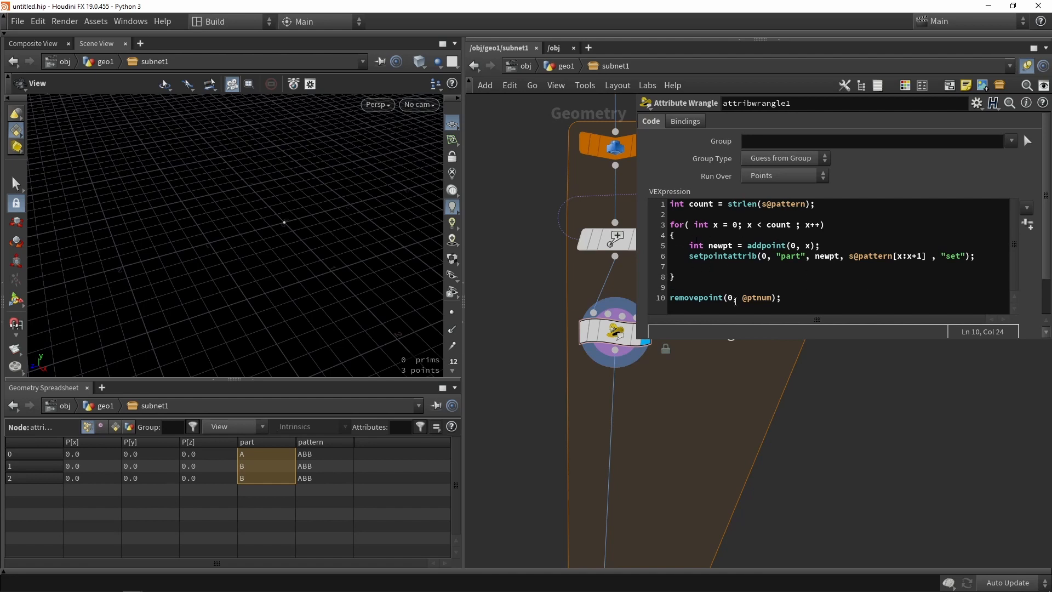
left_click_drag(635, 335, 777, 336)
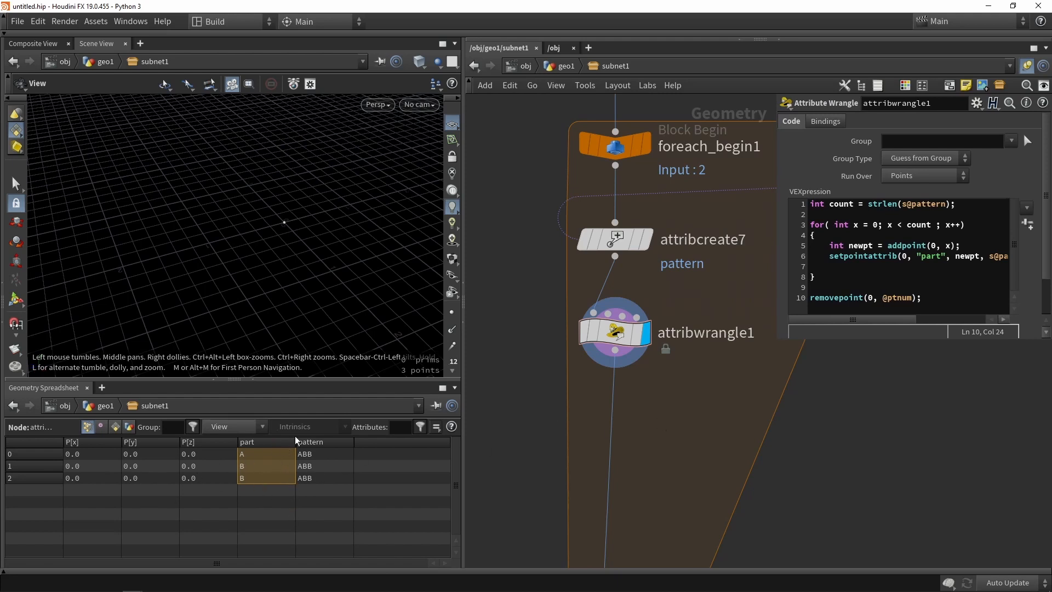
scroll(660, 359, "down", 3)
scroll(619, 346, "down", 2)
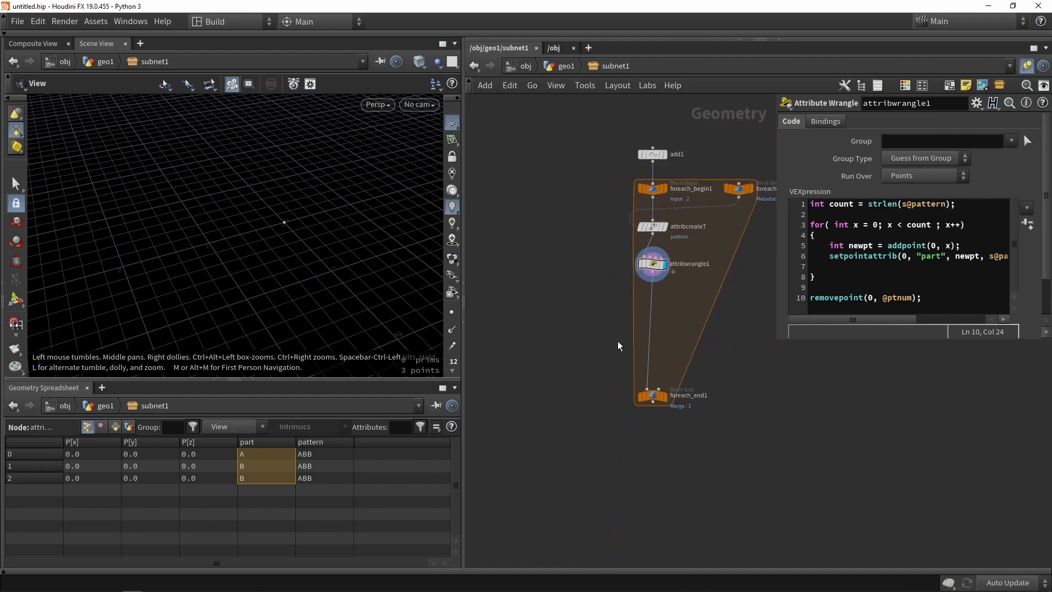
left_click_drag(651, 396, 652, 487)
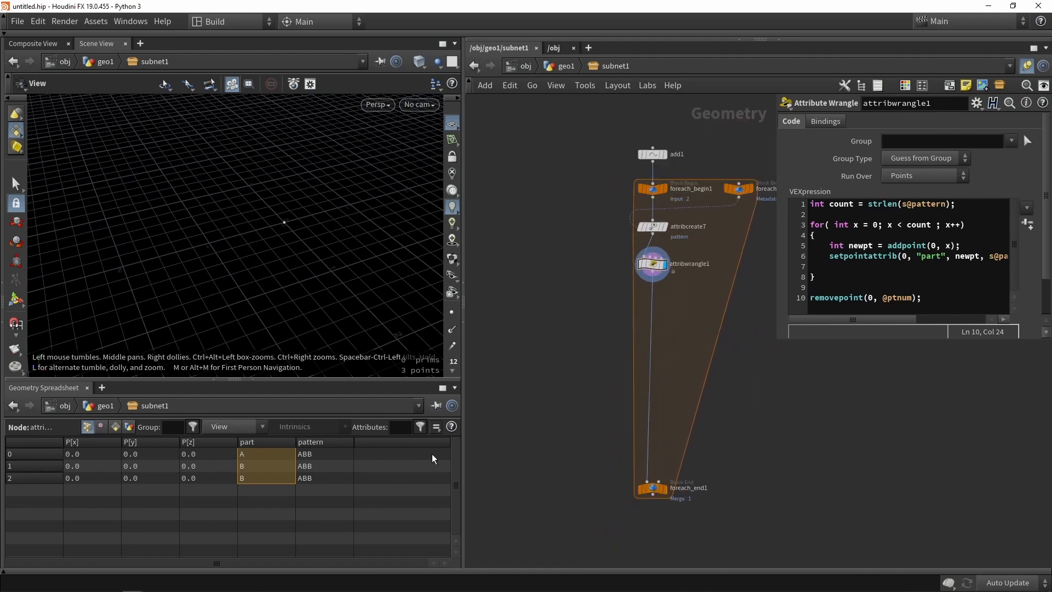
left_click(215, 467)
left_click(213, 456)
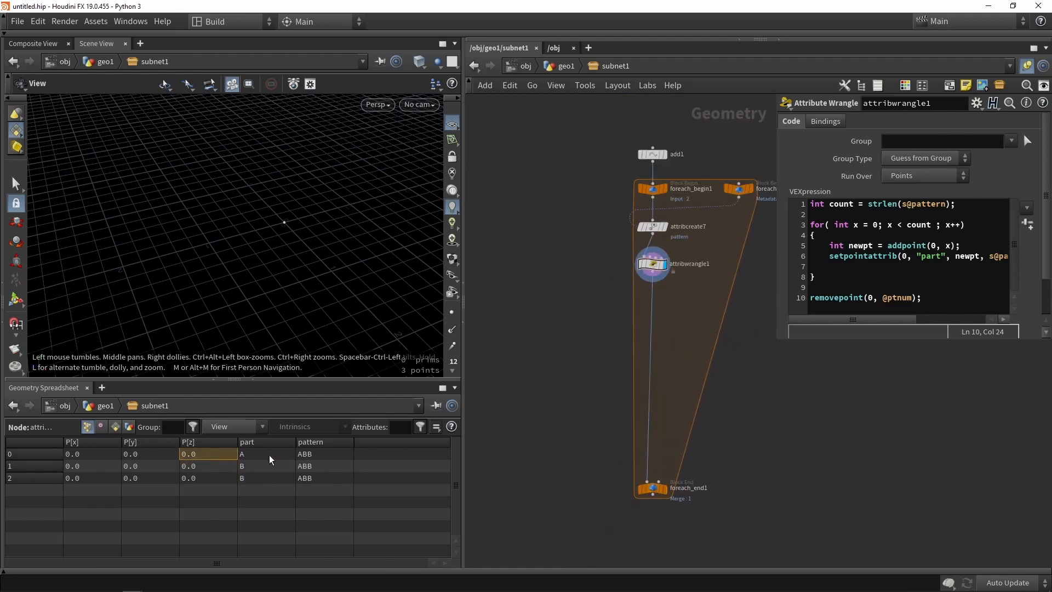
middle_click_drag(573, 365, 606, 416)
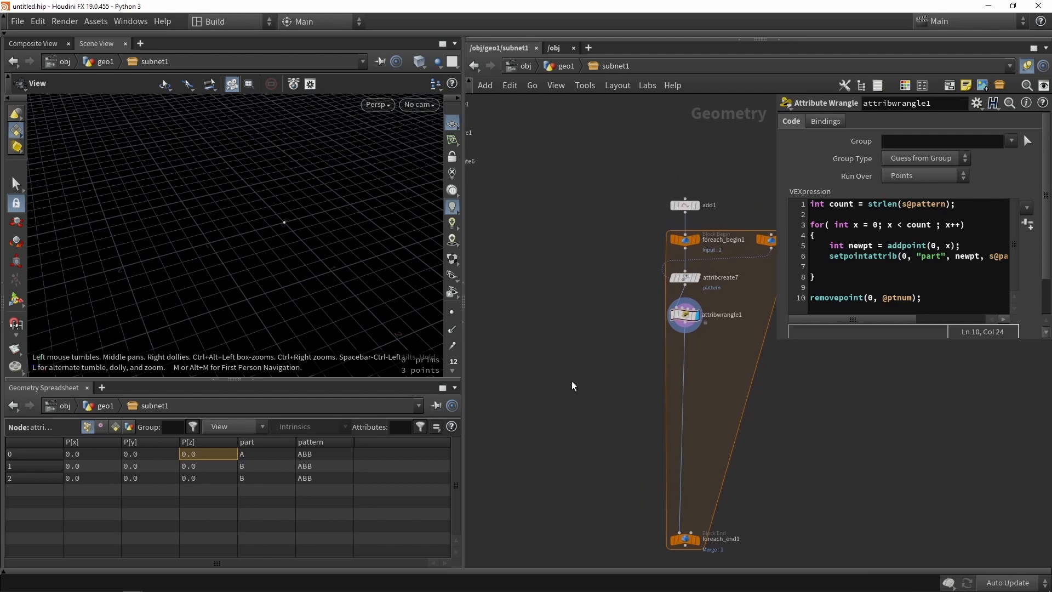
scroll(701, 381, "down", 5)
left_click(252, 456)
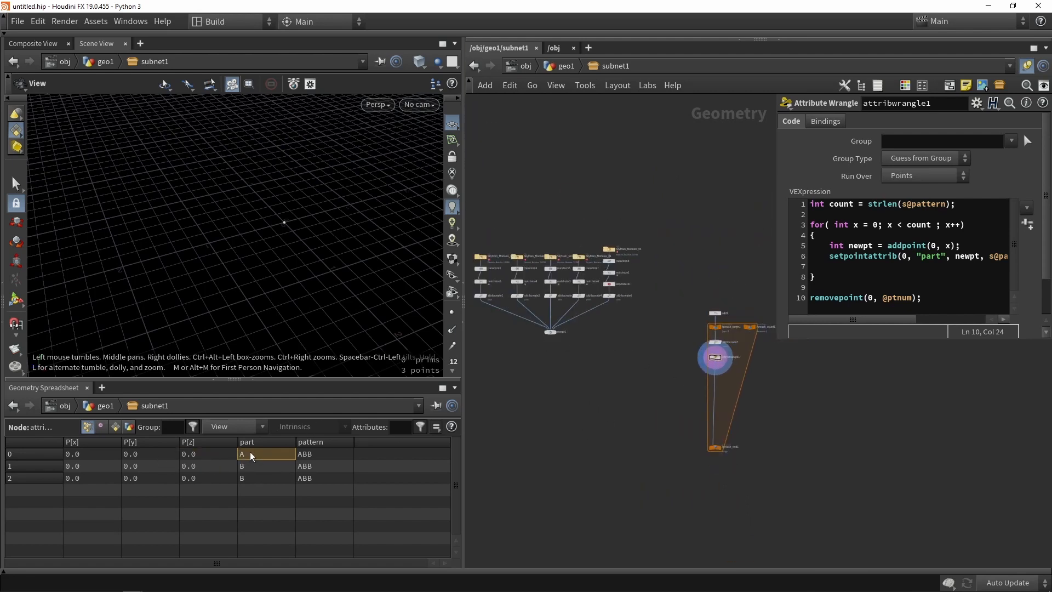
- Add a For-Each Point loop beside the attribwrangle1 node, inside the existing loop area
middle_click_drag(543, 374, 578, 396)
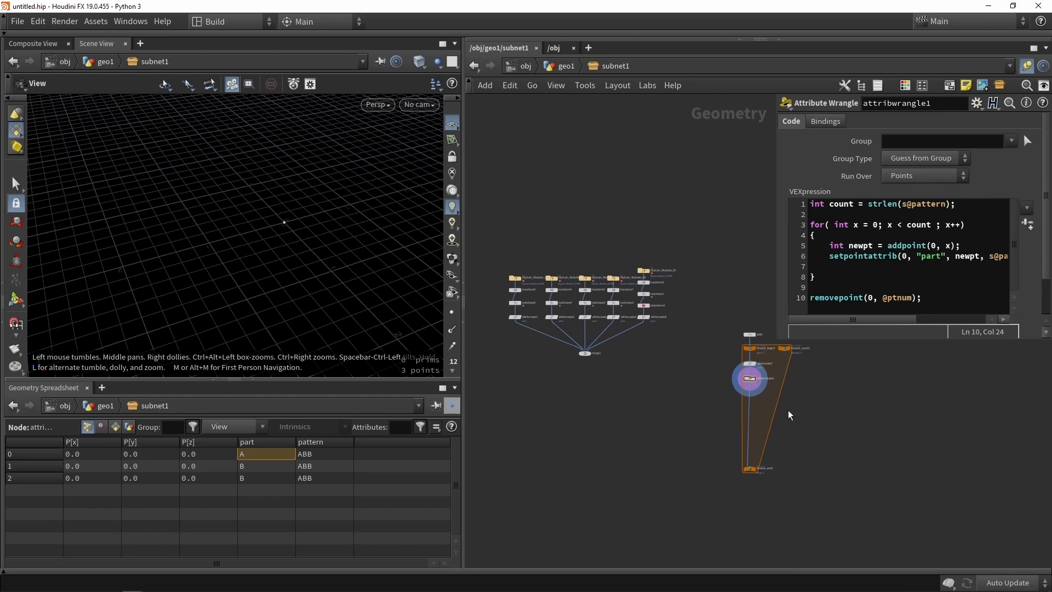
scroll(748, 405, "up", 5)
middle_click_drag(748, 405, 570, 419)
key("Tab")
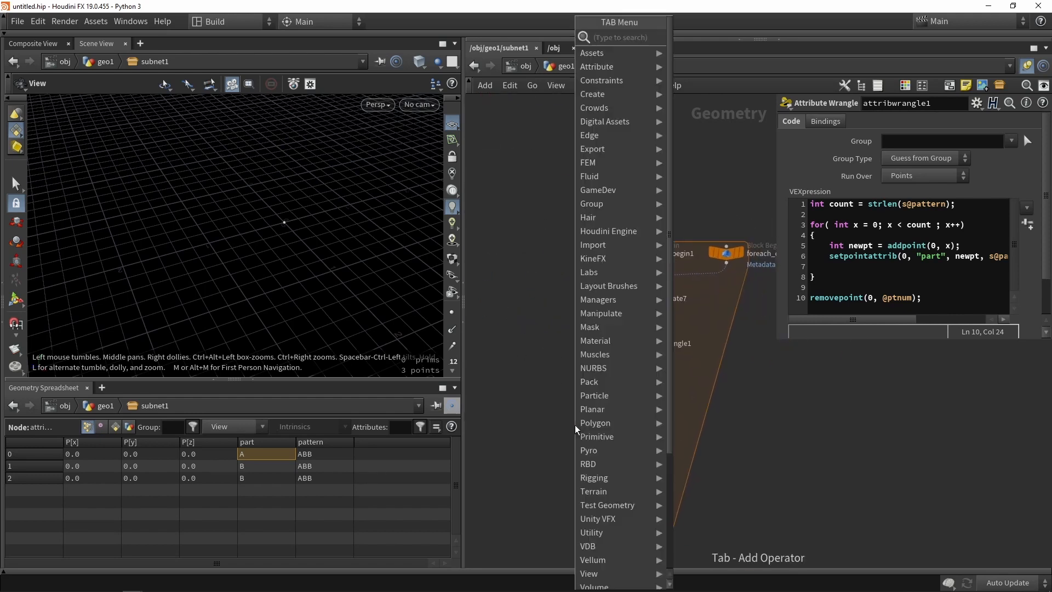
type("for")
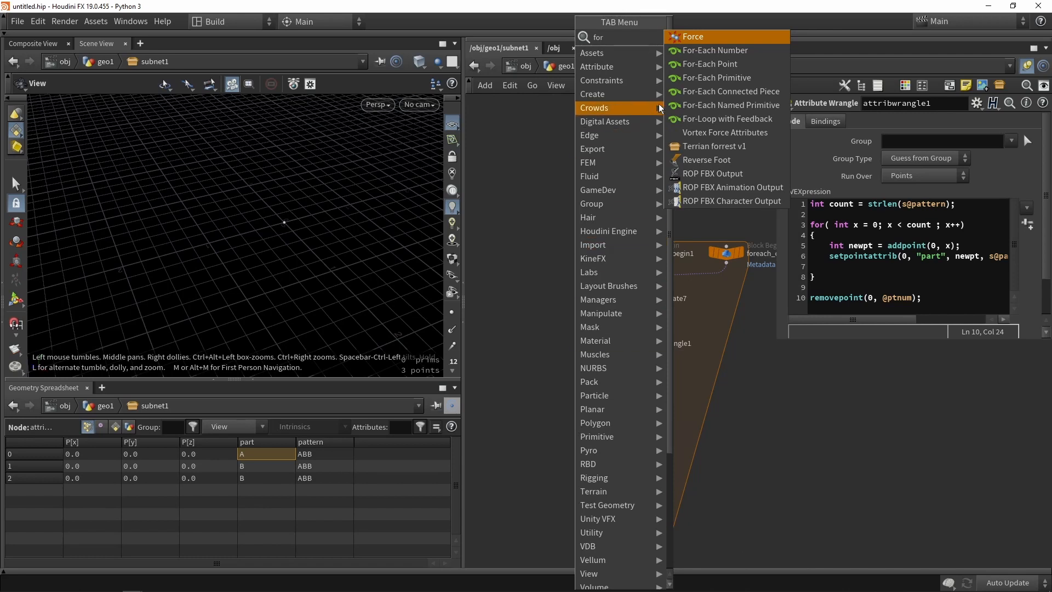
left_click(707, 65)
left_click(538, 331)
- Wire attribwrangle1's output into foreach_begin2 and display foreach_end2
scroll(539, 331, "up", 2)
left_click_drag(539, 330, 587, 310)
left_click(623, 259)
left_click_drag(708, 247, 606, 274)
scroll(605, 278, "down", 3)
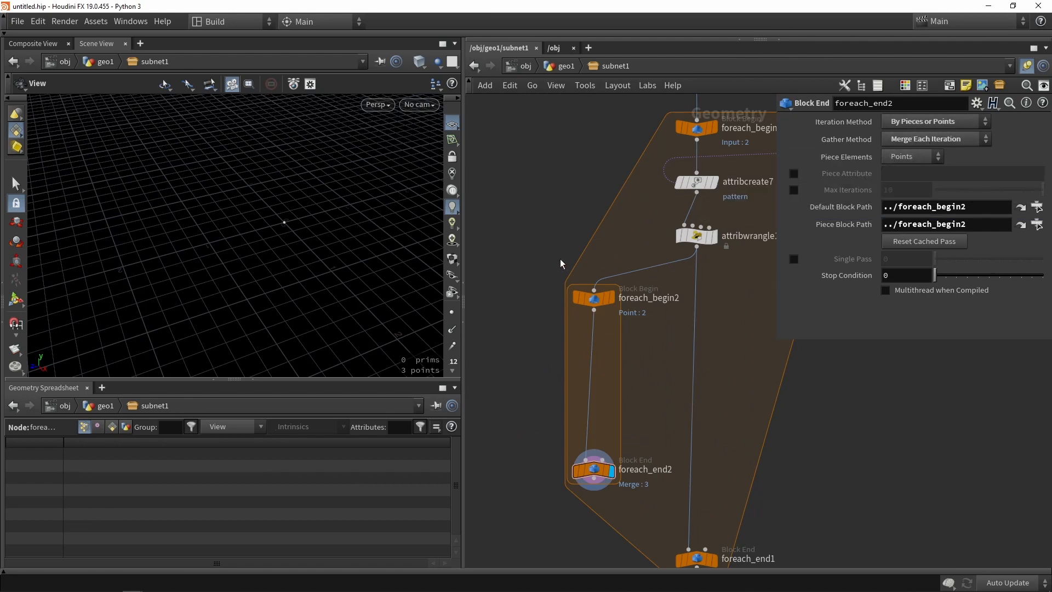
- Duplicate foreach_begin2 beside the original, disconnect the copy's input and set its method to Fetch Input
middle_click_drag(554, 296, 653, 273)
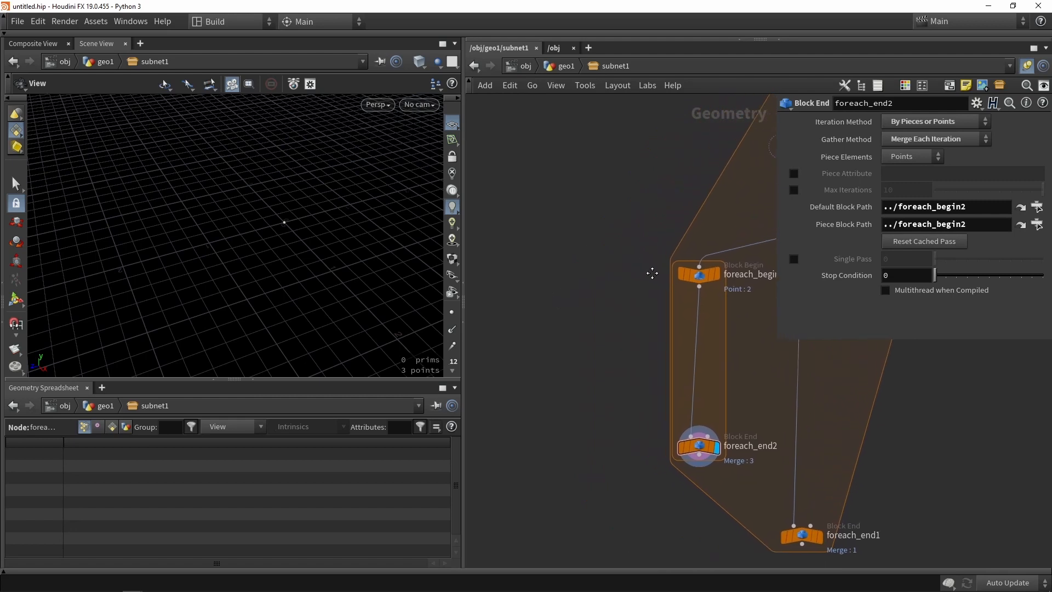
scroll(653, 279, "down", 3)
middle_click_drag(568, 260, 646, 308)
scroll(646, 309, "down", 3)
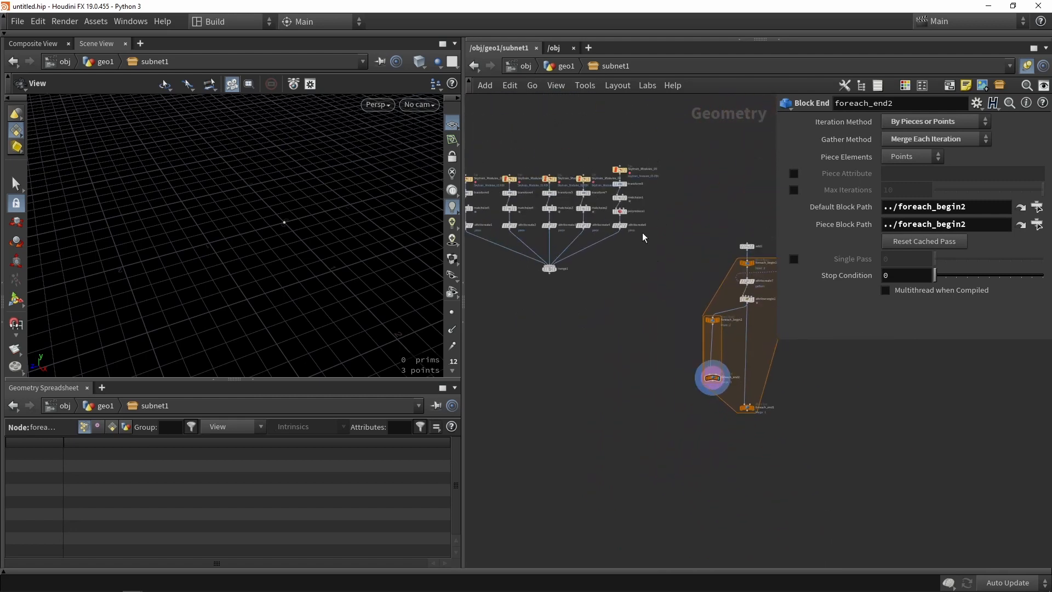
scroll(695, 317, "up", 5)
left_click(651, 308)
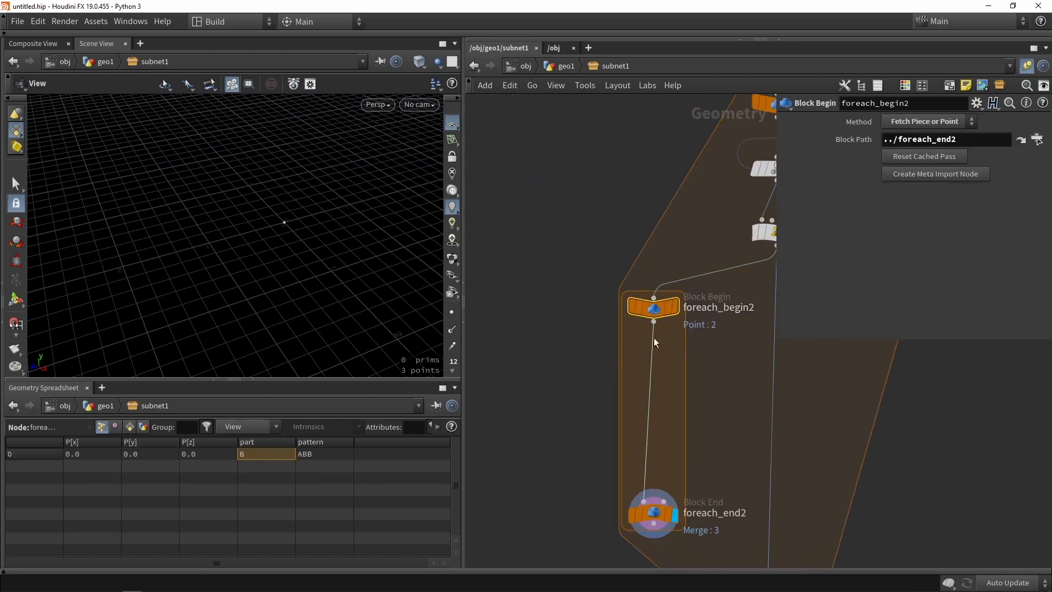
left_click_drag(653, 307, 524, 311, "alt")
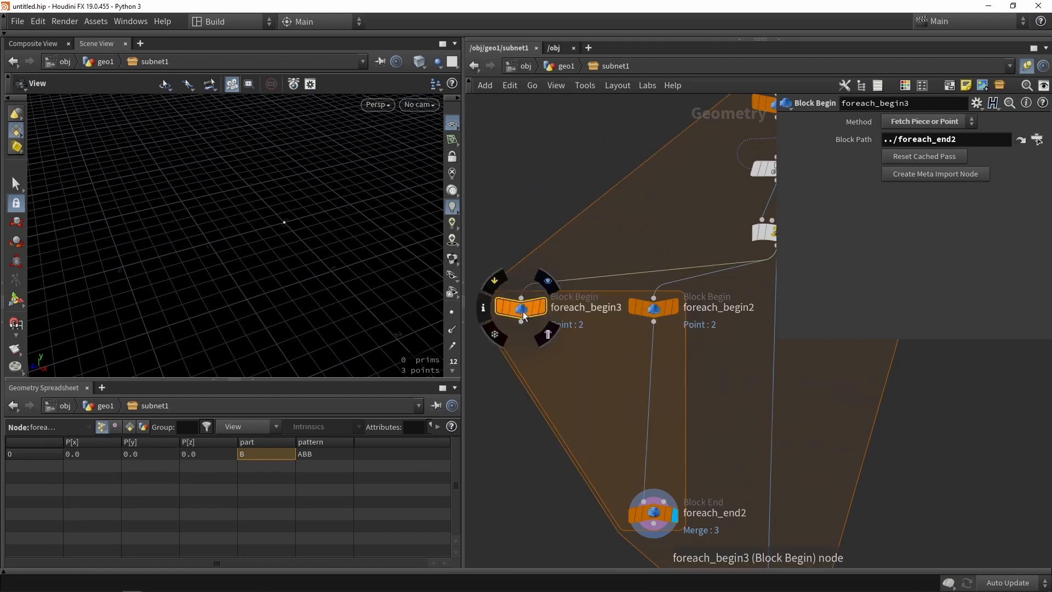
left_click_drag(573, 230, 492, 338)
key("Delete")
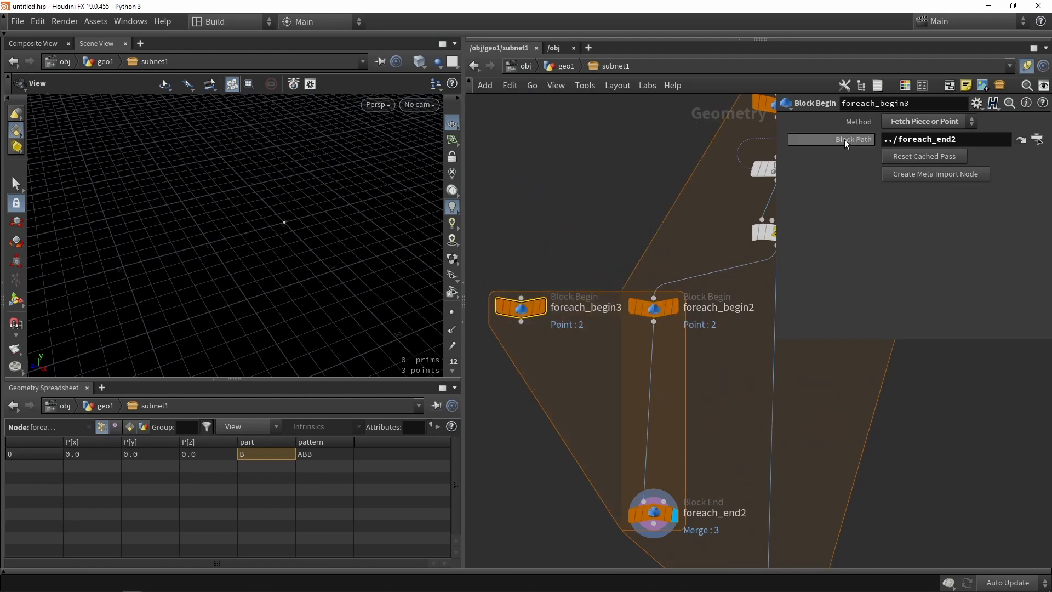
left_click(904, 121)
left_click(902, 177)
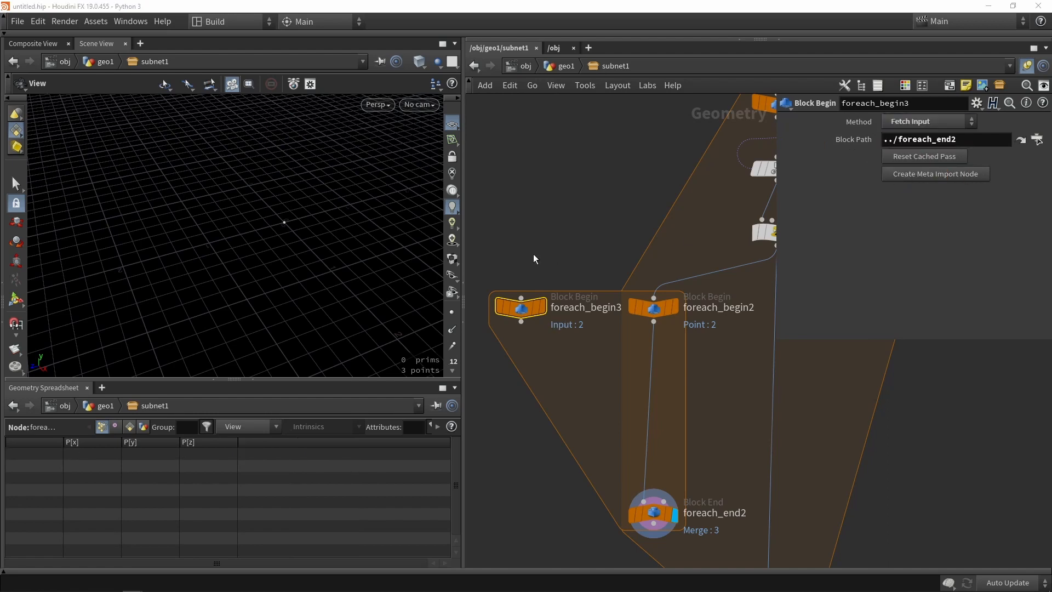
- Wire the merge of the train modules into foreach_begin3 and display that node's geometry
scroll(533, 255, "down", 3)
middle_click_drag(505, 220, 659, 306)
scroll(660, 307, "down", 2)
left_click_drag(495, 285, 677, 347)
middle_click_drag(690, 363, 548, 346)
scroll(614, 326, "up", 3)
left_click(609, 316)
scroll(547, 347, "down", 2)
scroll(569, 349, "up", 1)
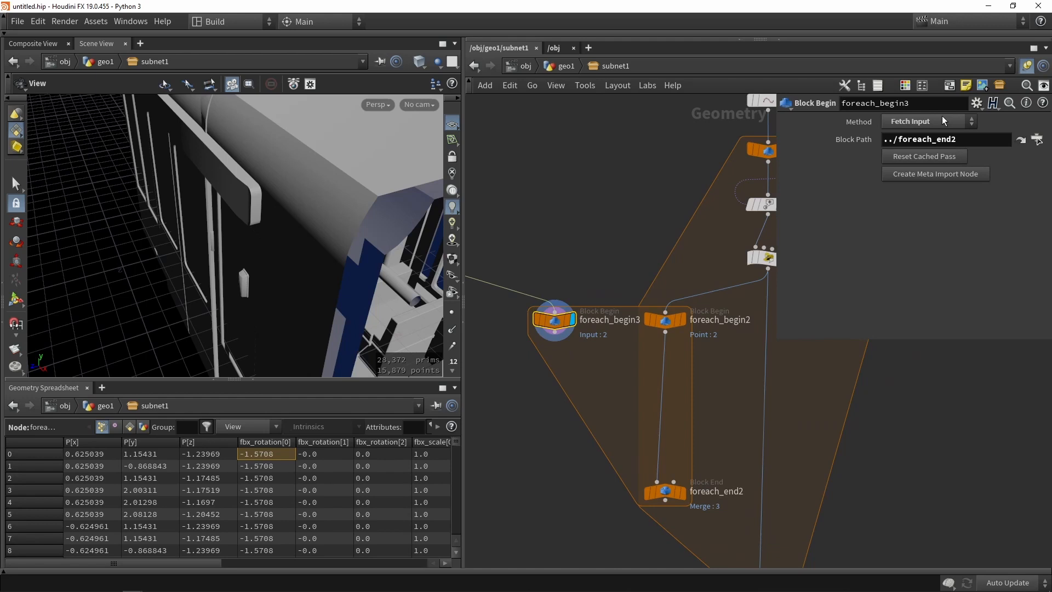
- Duplicate foreach_begin2 on its other side, disconnect the copy's input and set its method to Fetch Feedback
left_click(665, 319)
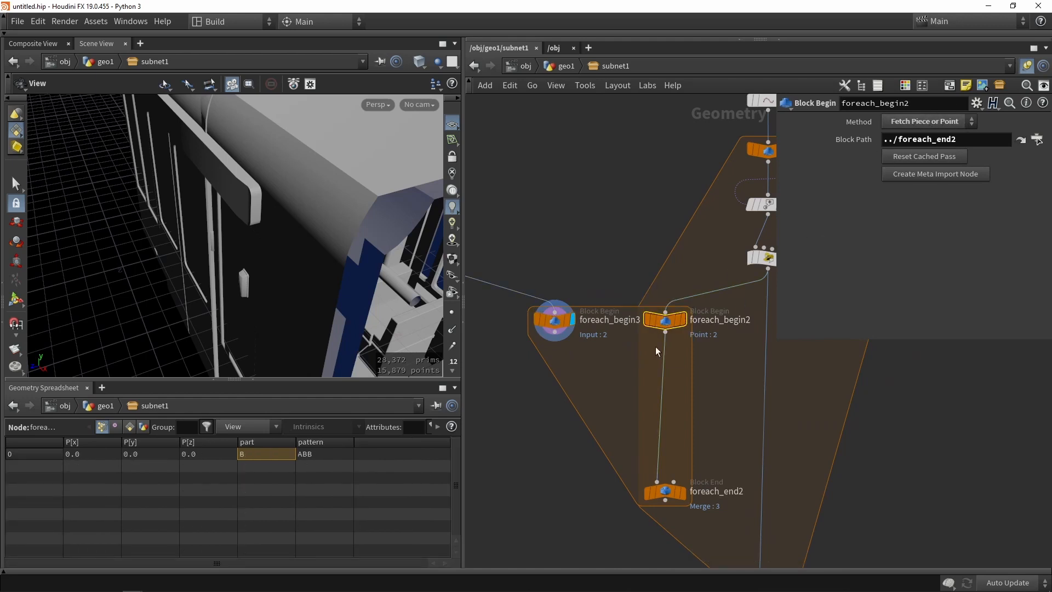
middle_click_drag(658, 436, 620, 333)
scroll(620, 333, "down", 3)
left_click_drag(657, 387, 661, 269)
left_click(581, 291)
scroll(581, 292, "up", 1)
scroll(531, 268, "up", 2)
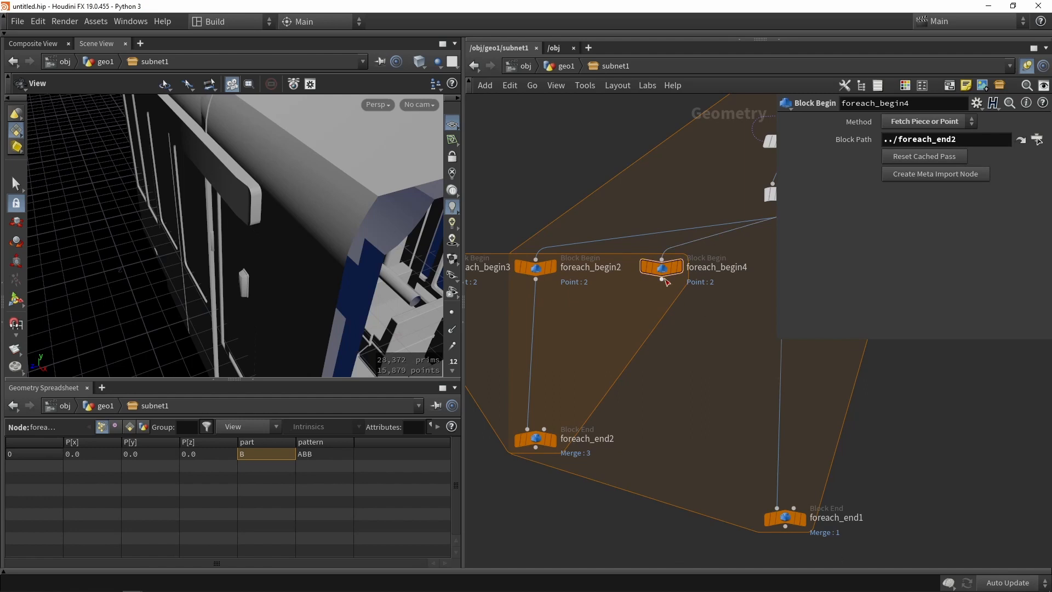
left_click(702, 240)
key("Delete")
left_click(902, 121)
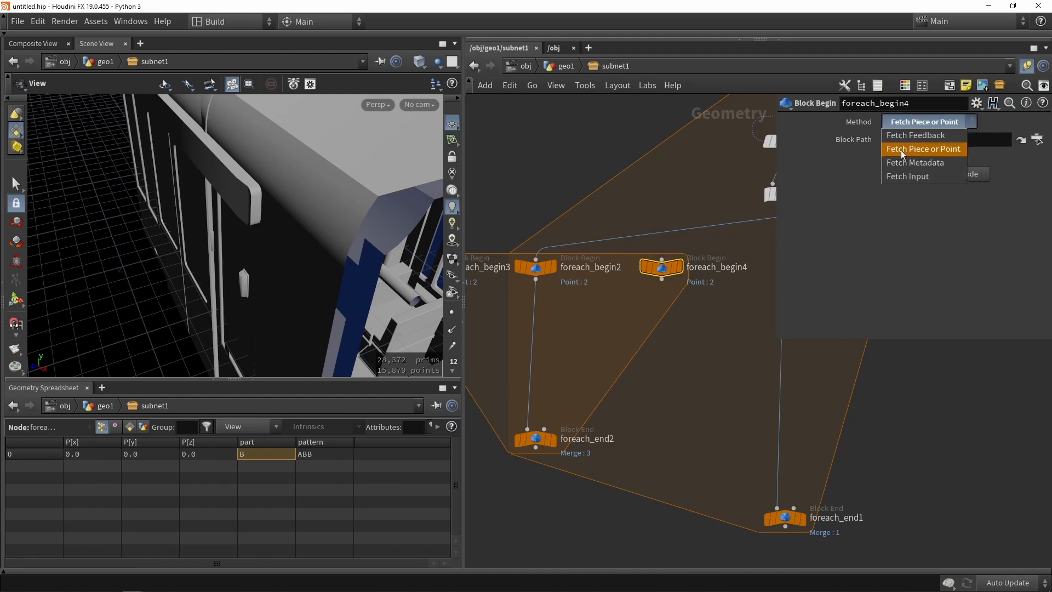
left_click(907, 134)
- Display foreach_end2 and the feedback block foreach_begin4 in turn to compare their points in the Geometry Spreadsheet
middle_click_drag(607, 347, 660, 314)
scroll(660, 313, "down", 2)
left_click(620, 379)
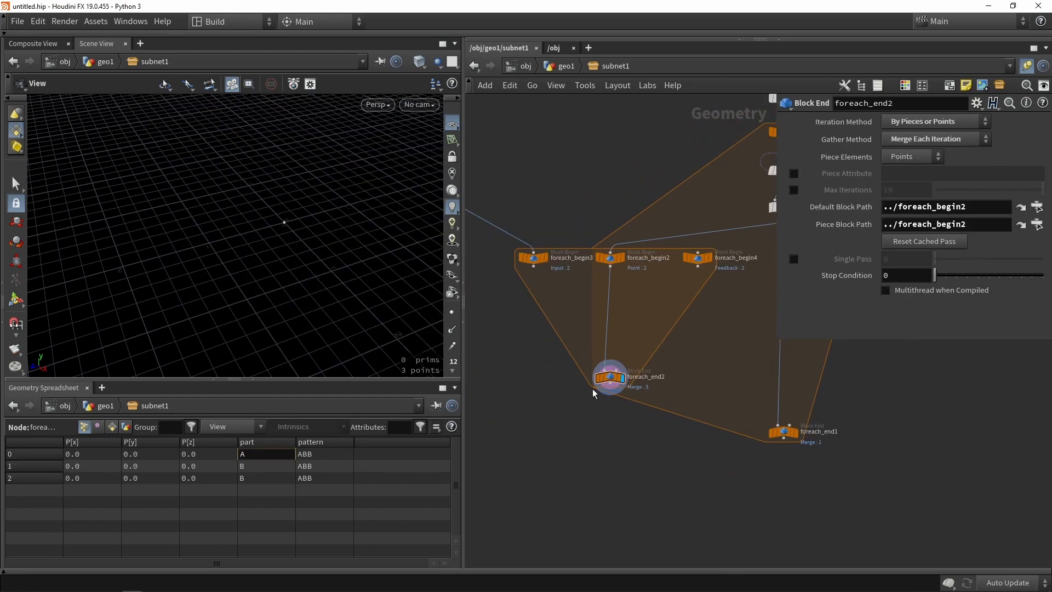
scroll(591, 391, "up", 2)
middle_click_drag(685, 252, 660, 286)
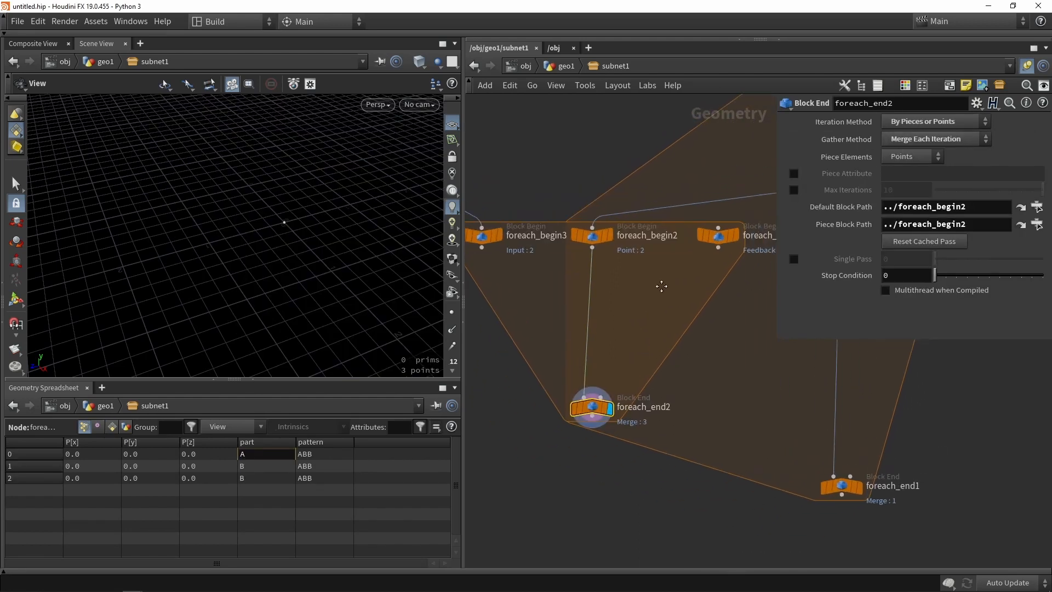
left_click(725, 239)
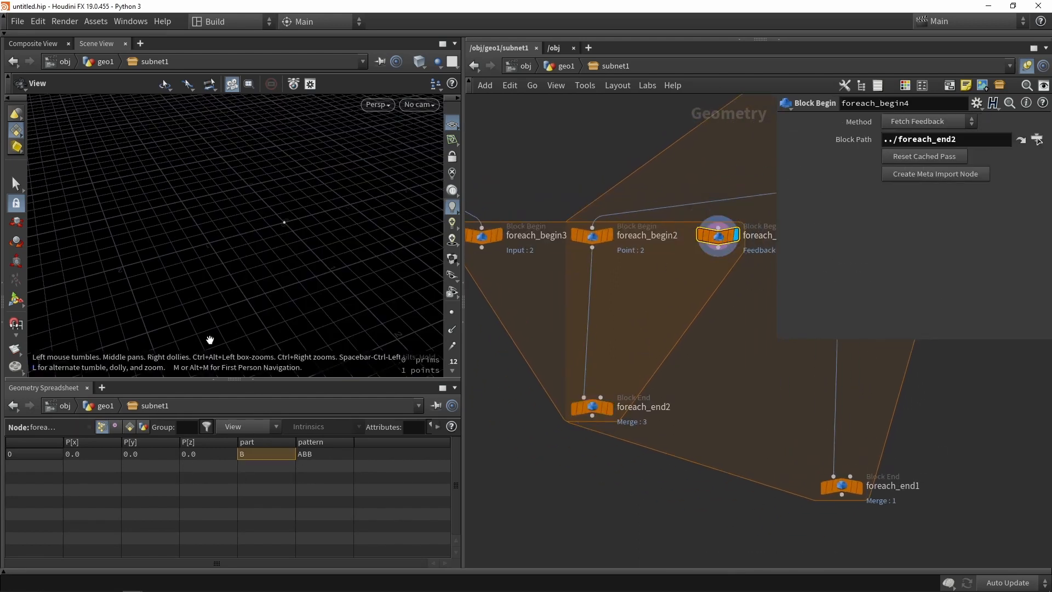
scroll(686, 319, "down", 2)
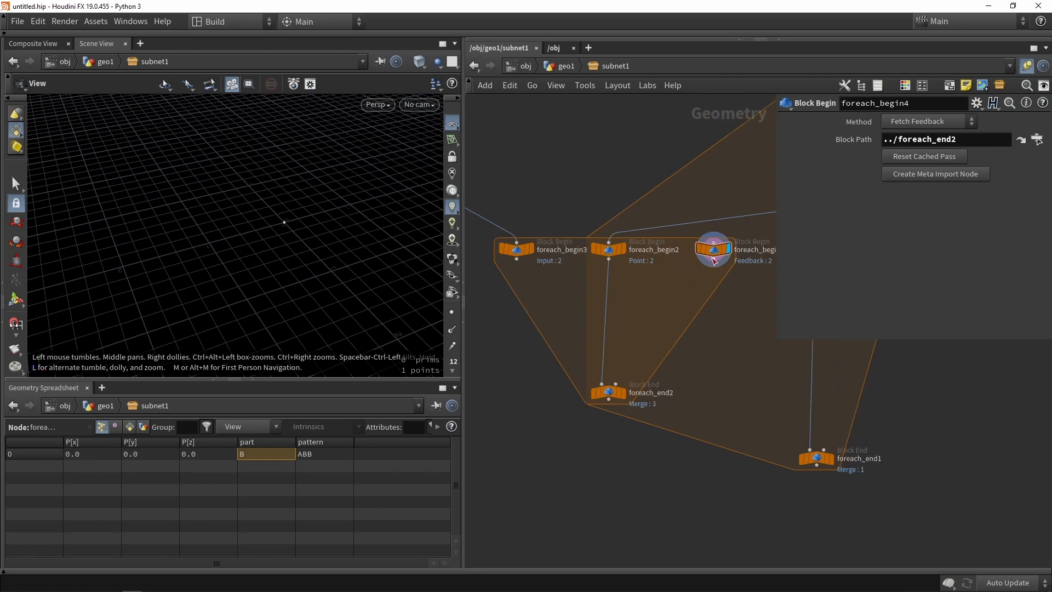
- Change the network wiring style to Rounded and move foreach_end2 further down to make room inside the loop
key("shift+s")
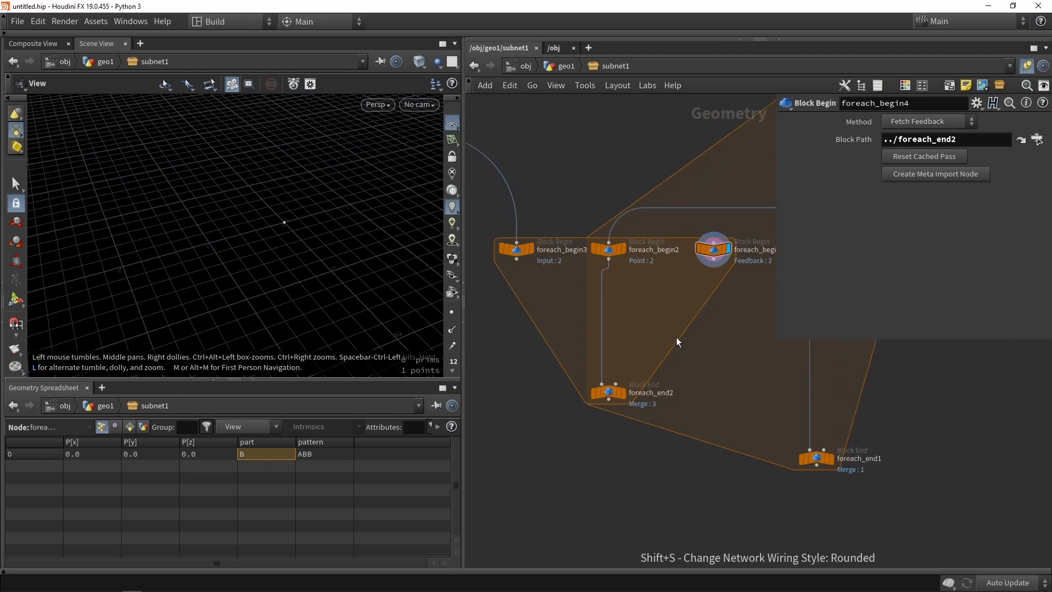
middle_click_drag(666, 337, 674, 266)
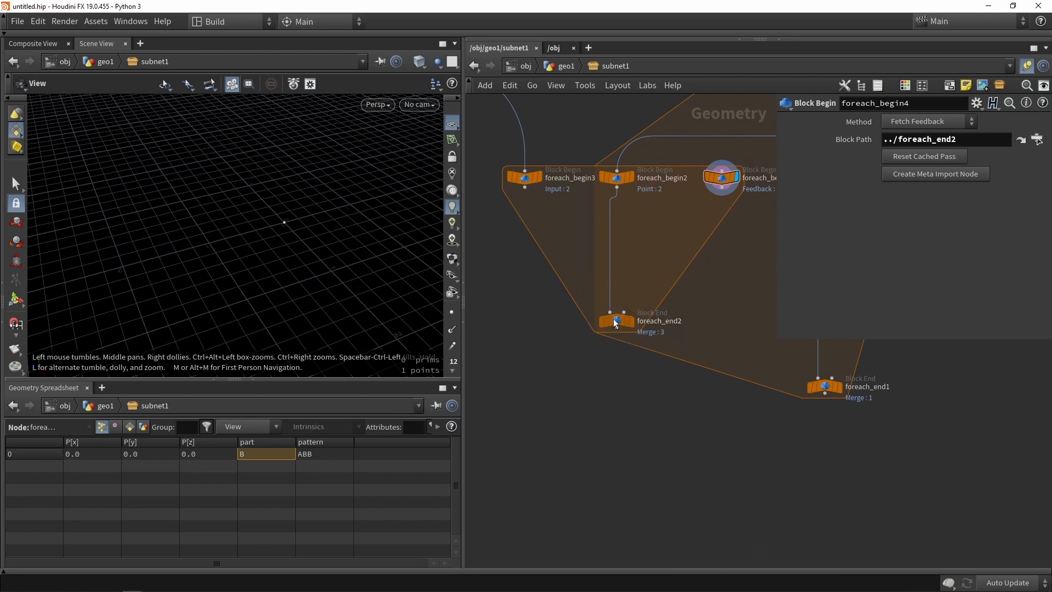
left_click_drag(646, 320, 647, 377)
- Display foreach_begin3 and foreach_begin2 in turn to examine the module geometry and the current point
middle_click_drag(564, 197, 629, 235)
scroll(609, 215, "up", 3)
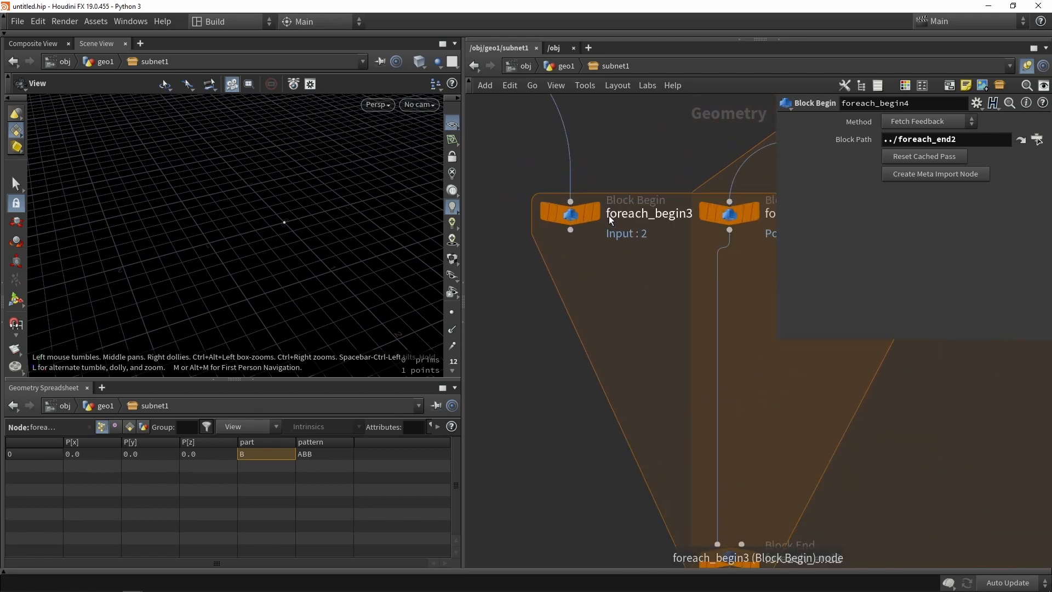
left_click(594, 214)
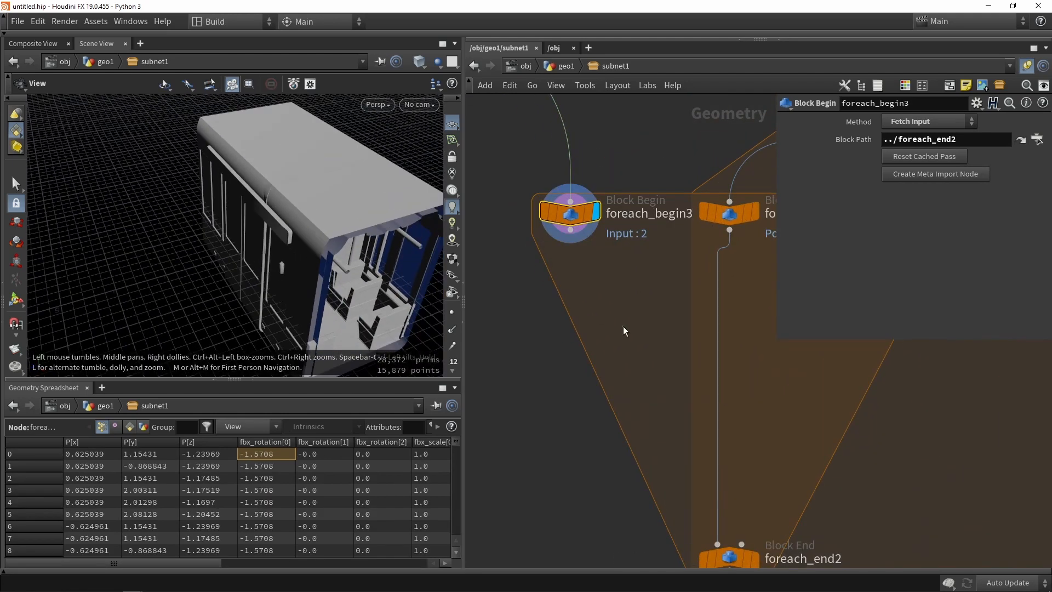
left_click(755, 213)
left_click(674, 302)
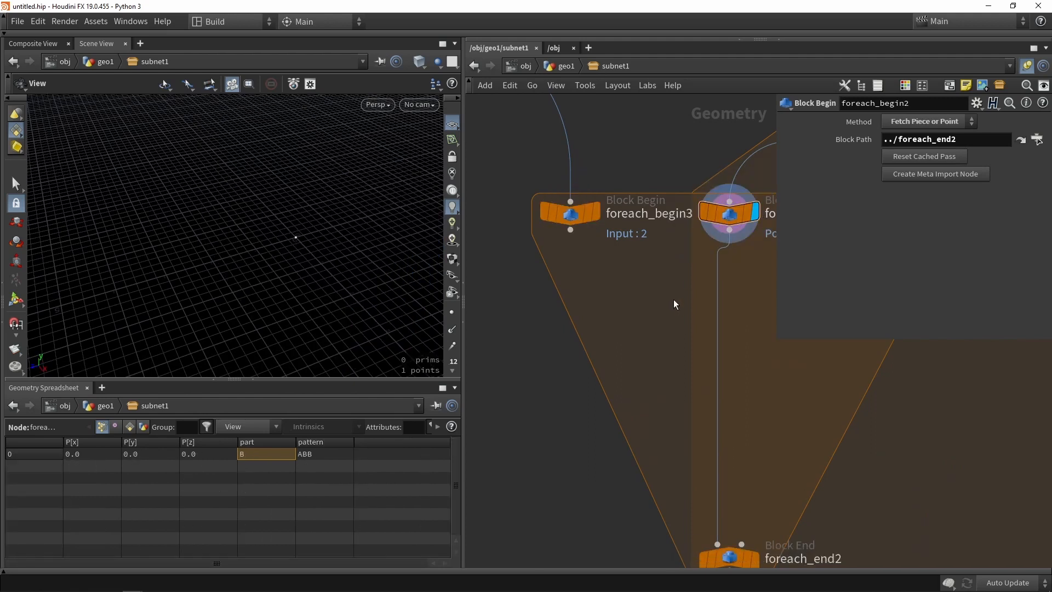
- Add a Blast node below foreach_begin3, wire that block's output into it and display it
key("Tab")
type("blast")
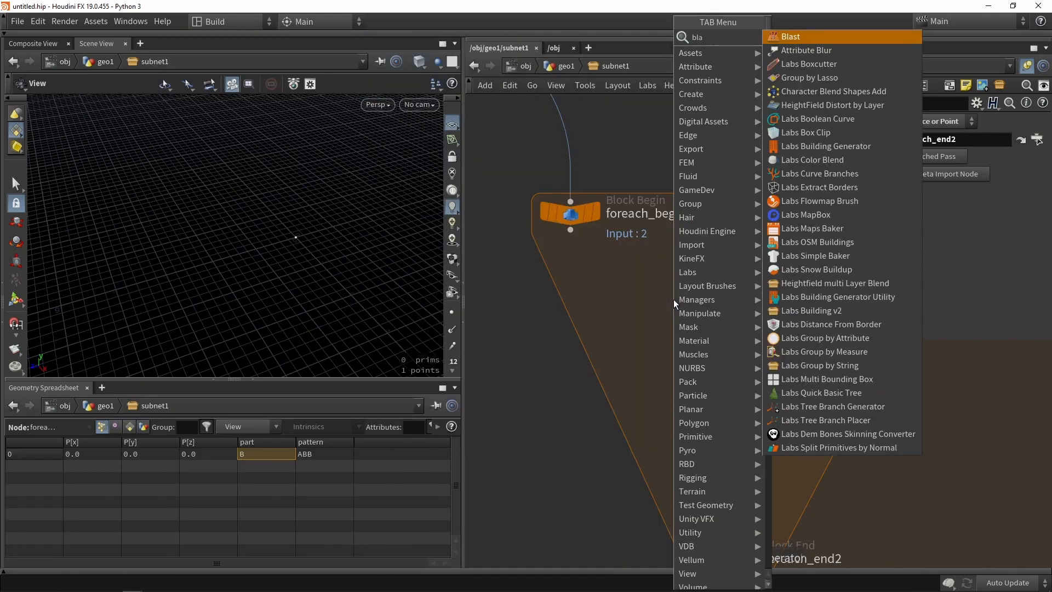
key("Return")
left_click(635, 316)
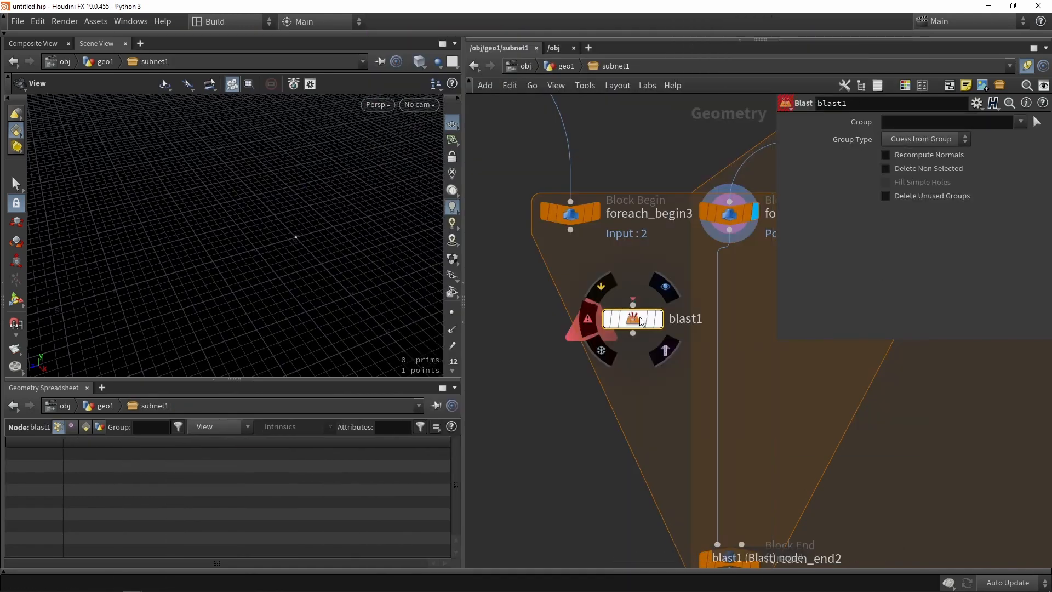
scroll(639, 317, "up", 2)
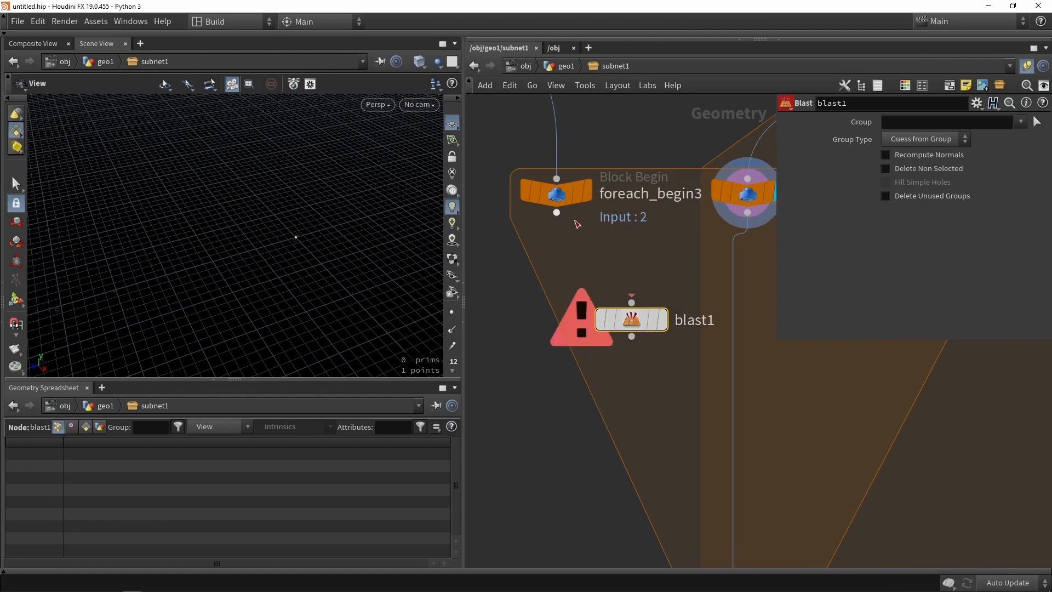
left_click_drag(556, 212, 569, 305)
left_click(664, 321)
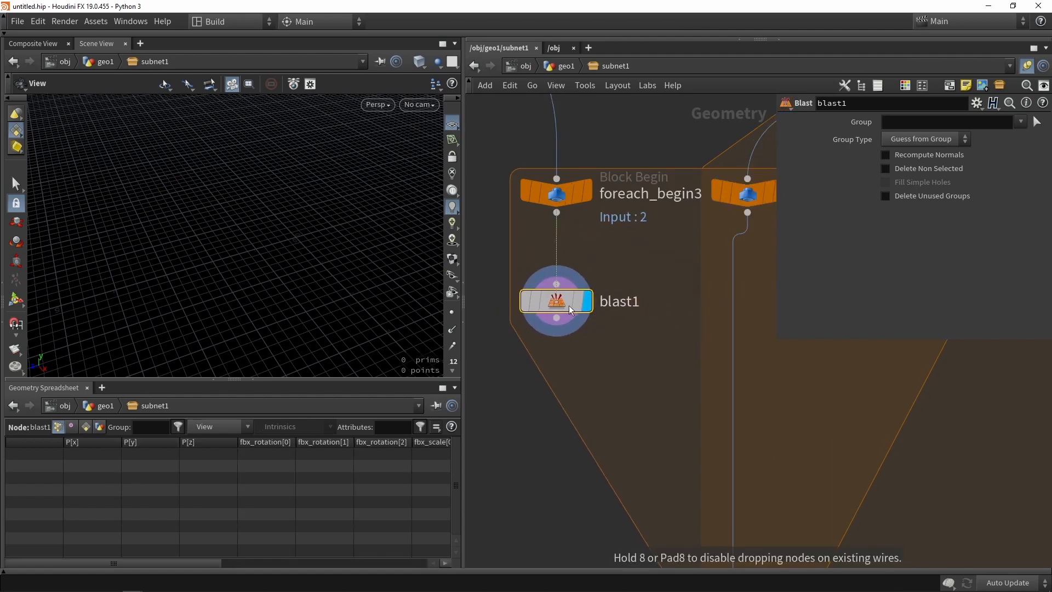
- Add a spare input to blast1 and point it to foreach_begin2
scroll(513, 256, "down", 3)
scroll(535, 271, "up", 3)
middle_click_drag(660, 227, 630, 254)
scroll(630, 254, "down", 2)
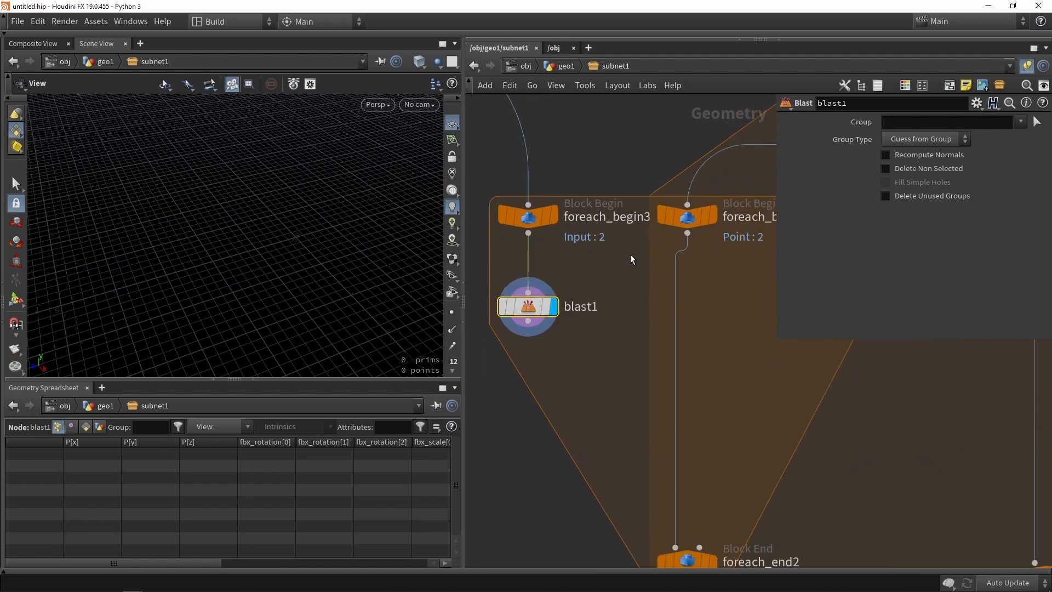
left_click(976, 103)
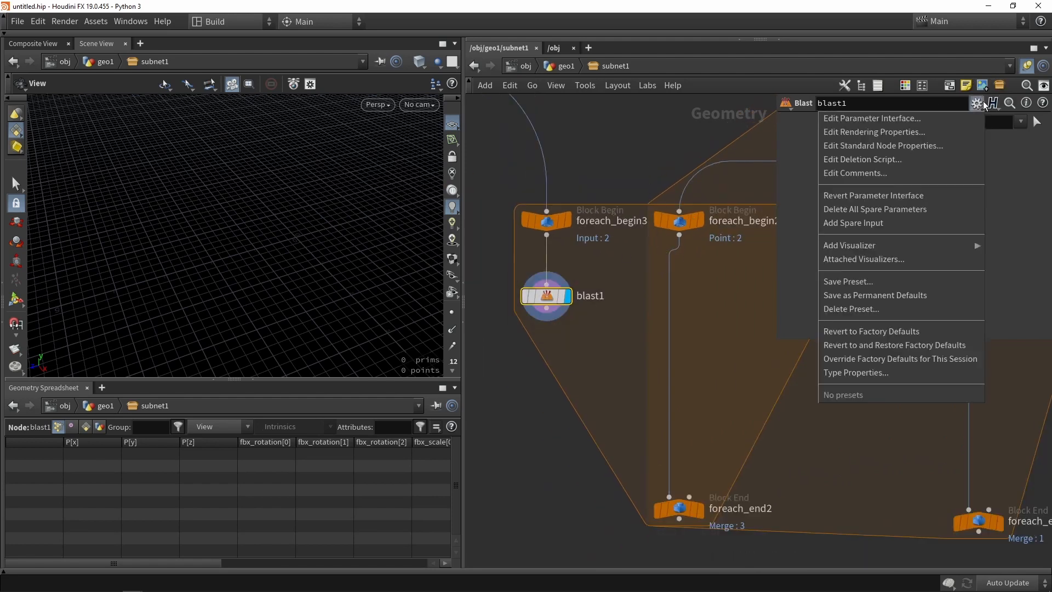
left_click(924, 222)
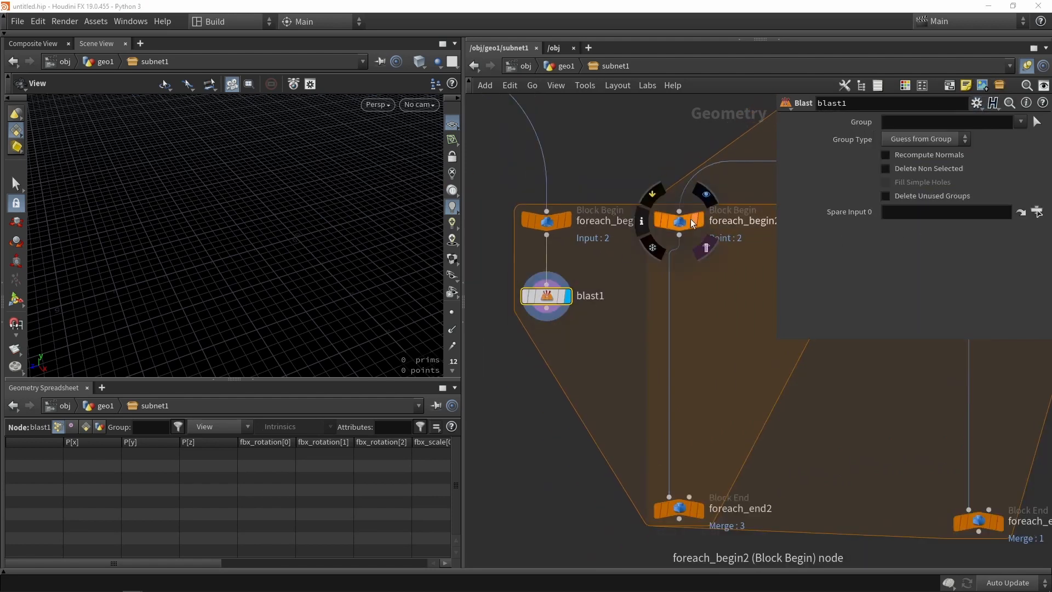
left_click_drag(691, 219, 919, 216)
scroll(669, 235, "up", 1)
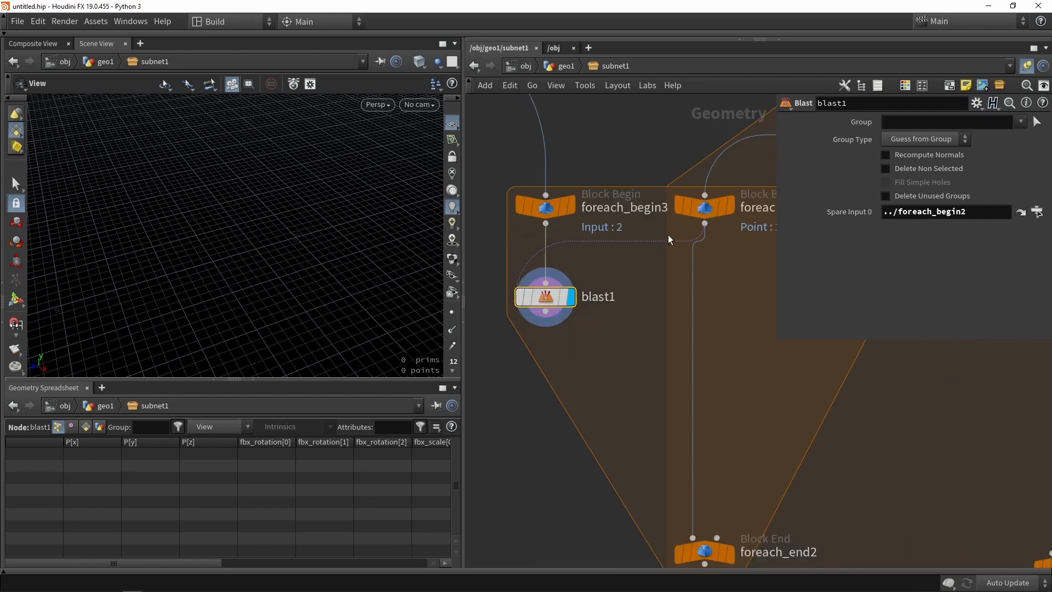
left_click(896, 122)
left_click_drag(777, 150, 622, 172)
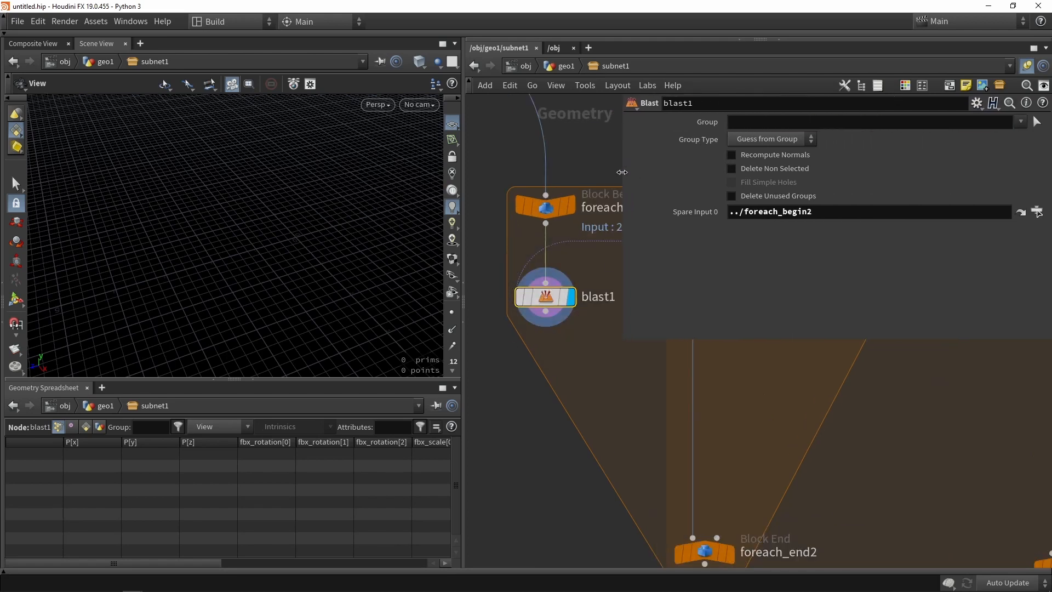
left_click(741, 122)
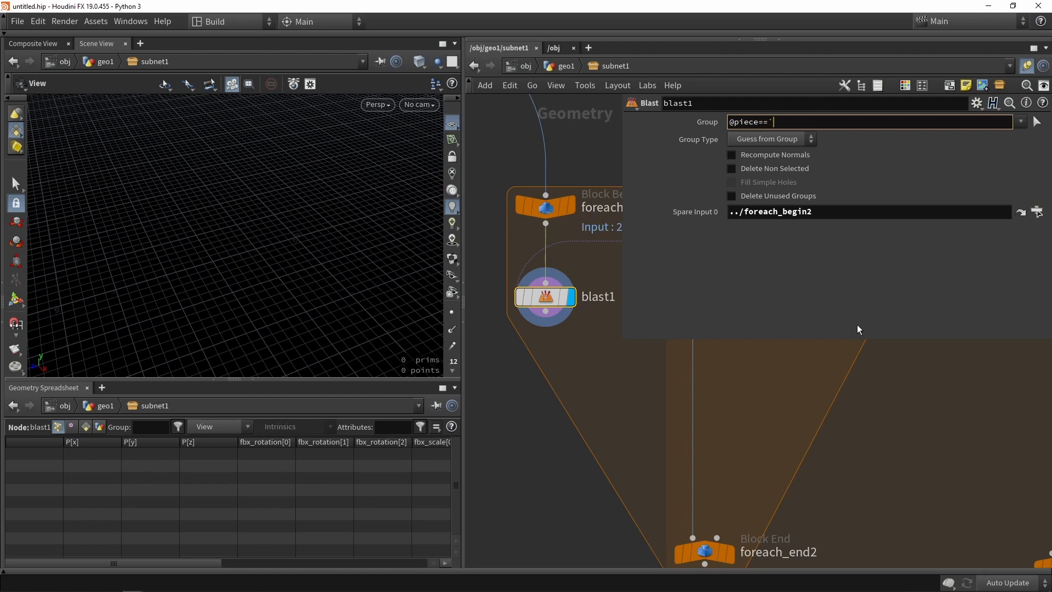
type("points")
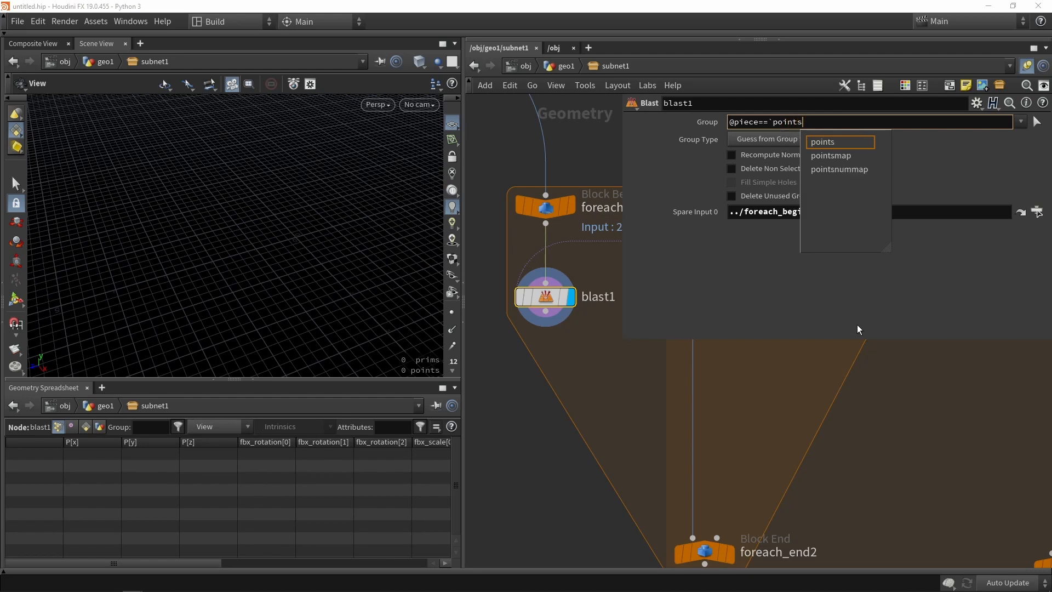
type("(-1")
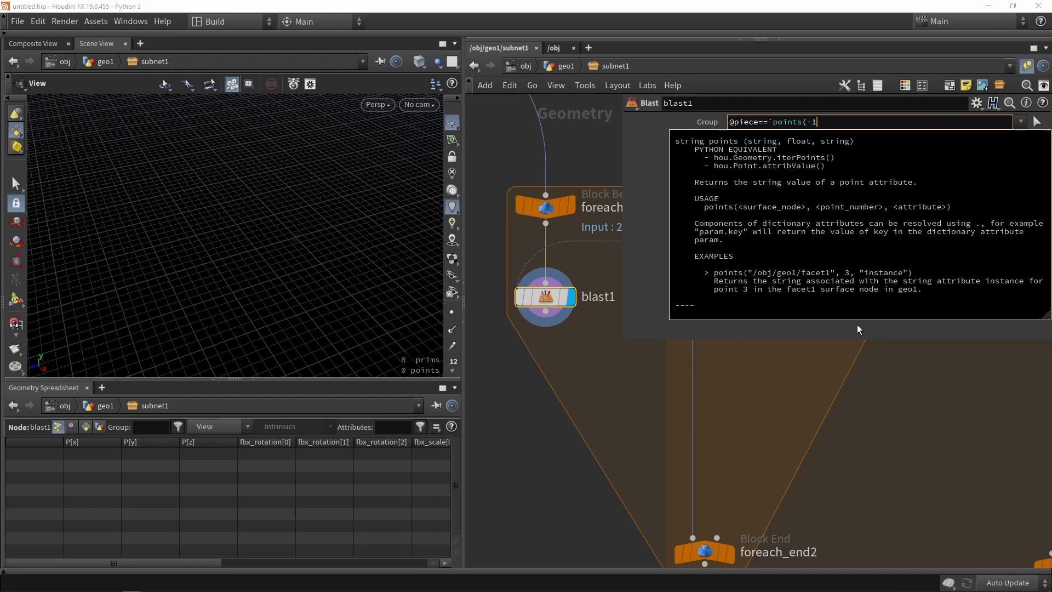
type(",0,\"")
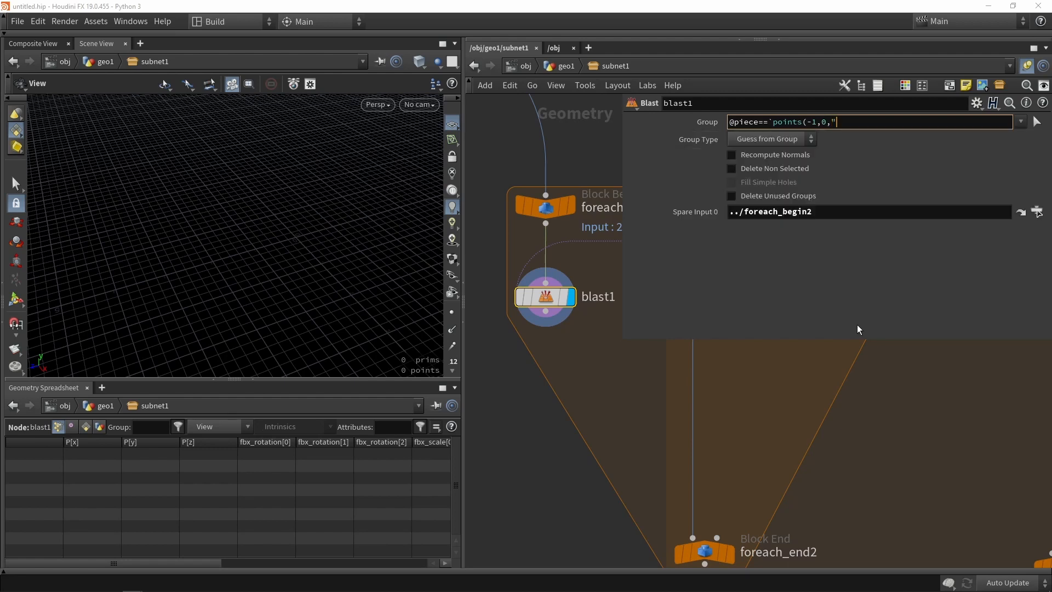
type("part\")`")
key("Return")
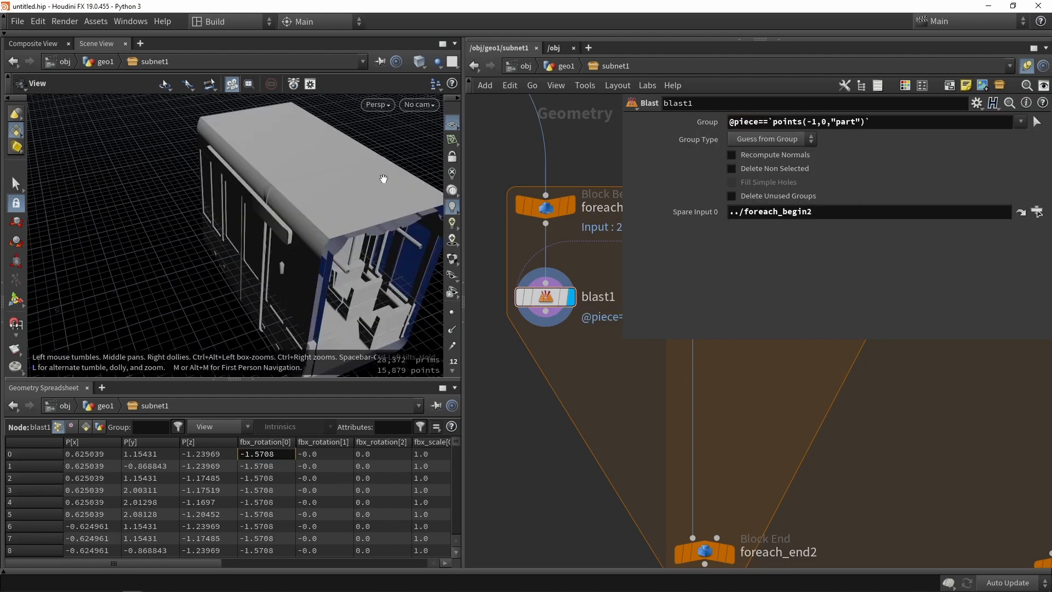
- Set blast1's group type to Points and enable Delete Non Selected to isolate the matching module
left_click(773, 139)
left_click(747, 193)
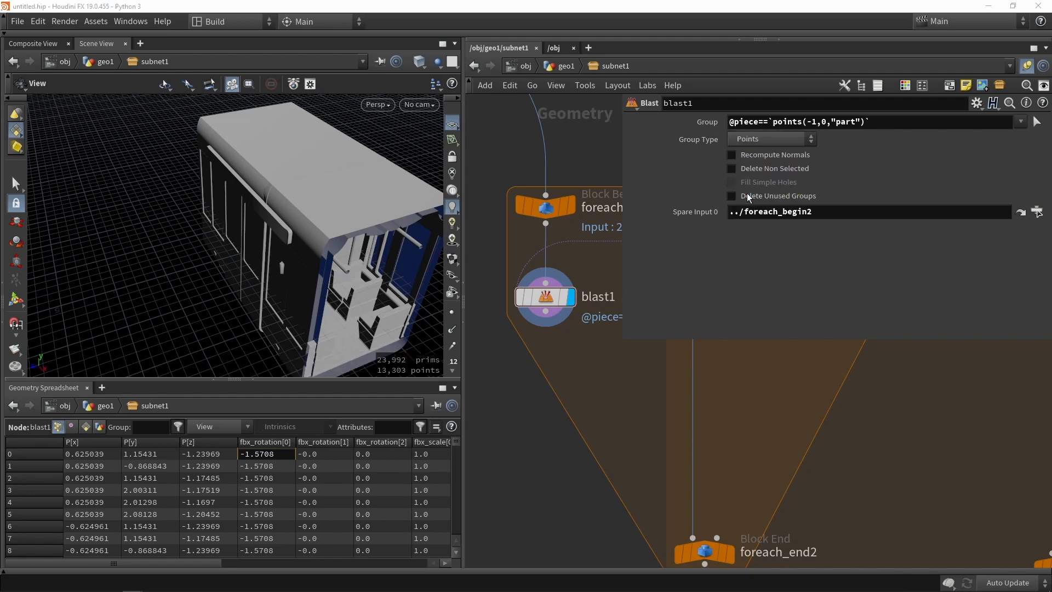
left_click(765, 170)
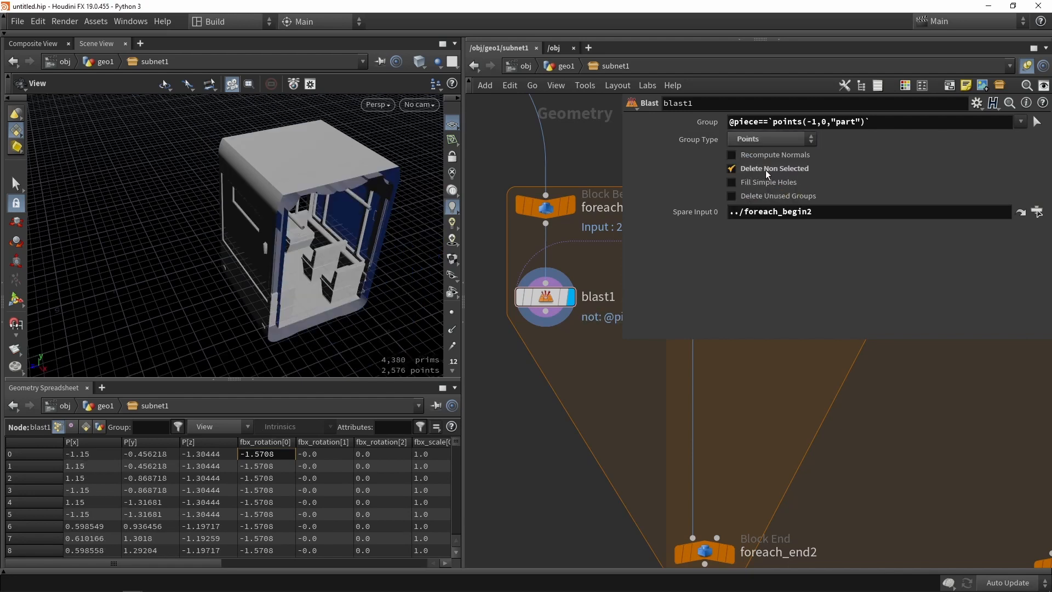
left_click_drag(250, 274, 312, 236)
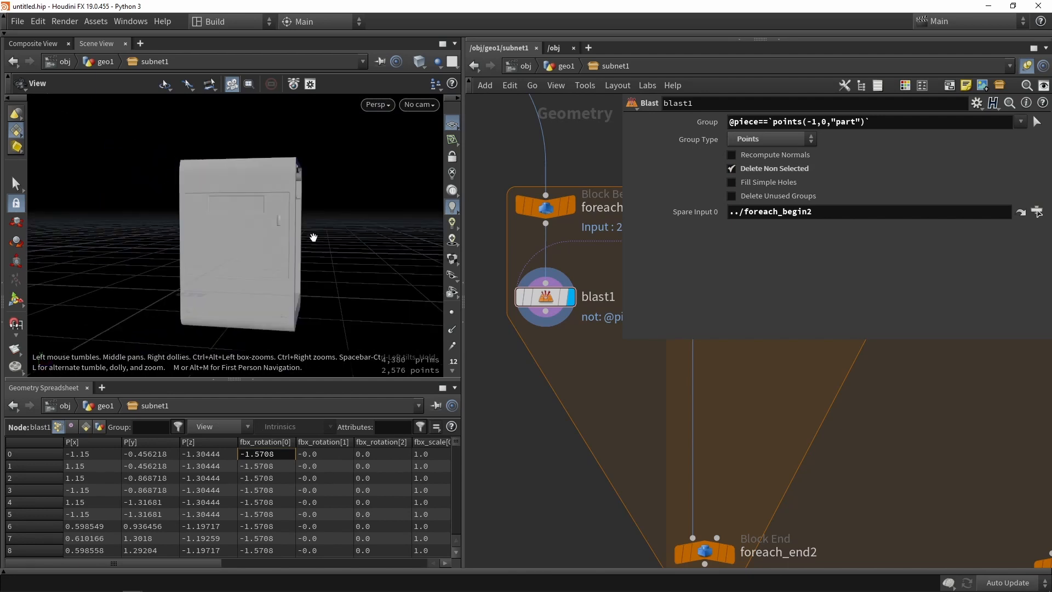
- Examine the part attribute on foreach_begin2's point and compare it with blast1's group expression
middle_click_drag(582, 390, 529, 462)
scroll(559, 444, "down", 2)
left_click(583, 377)
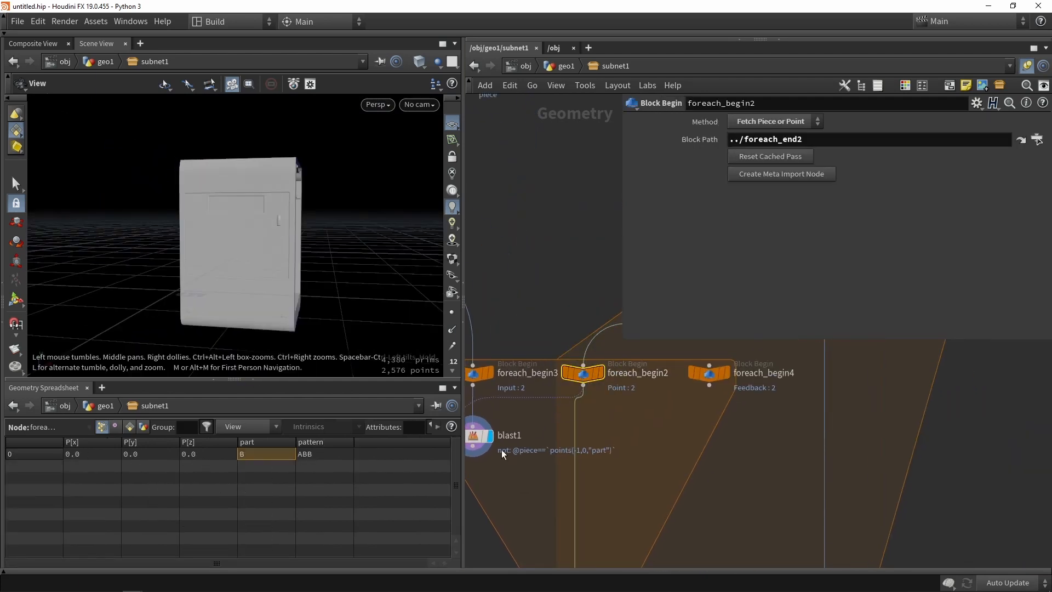
left_click(481, 436)
left_click_drag(770, 121, 869, 121)
mouse_move(579, 378)
left_click(584, 378)
scroll(573, 422, "down", 5)
left_click(549, 381)
scroll(512, 424, "down", 3)
middle_click_drag(509, 425, 638, 447)
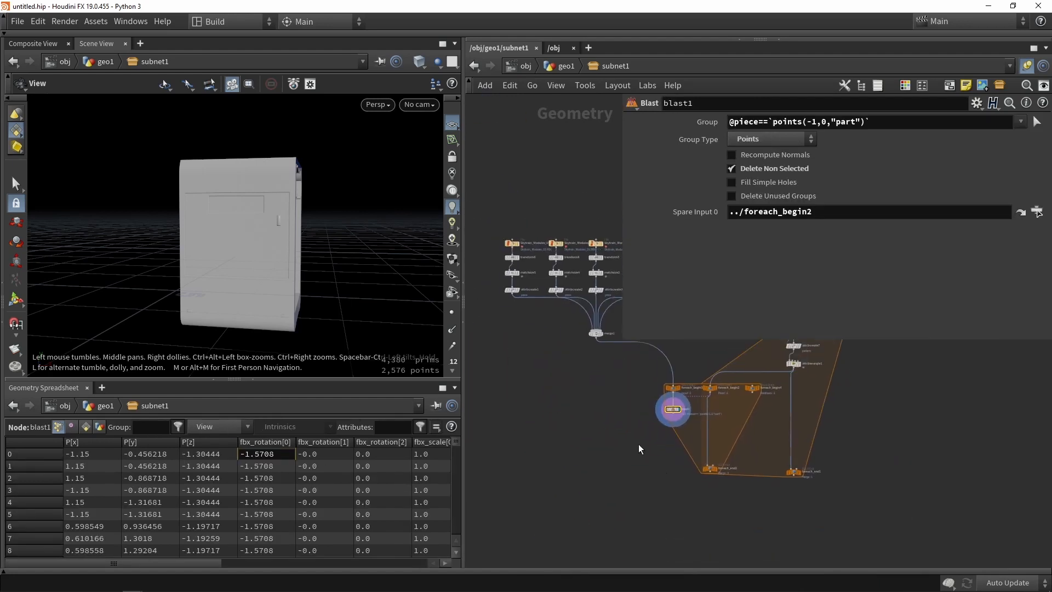
- Display attribcreate2 and check its piece string value and module geometry against the blast output
scroll(545, 299, "up", 6)
left_click(575, 308)
left_click(566, 311)
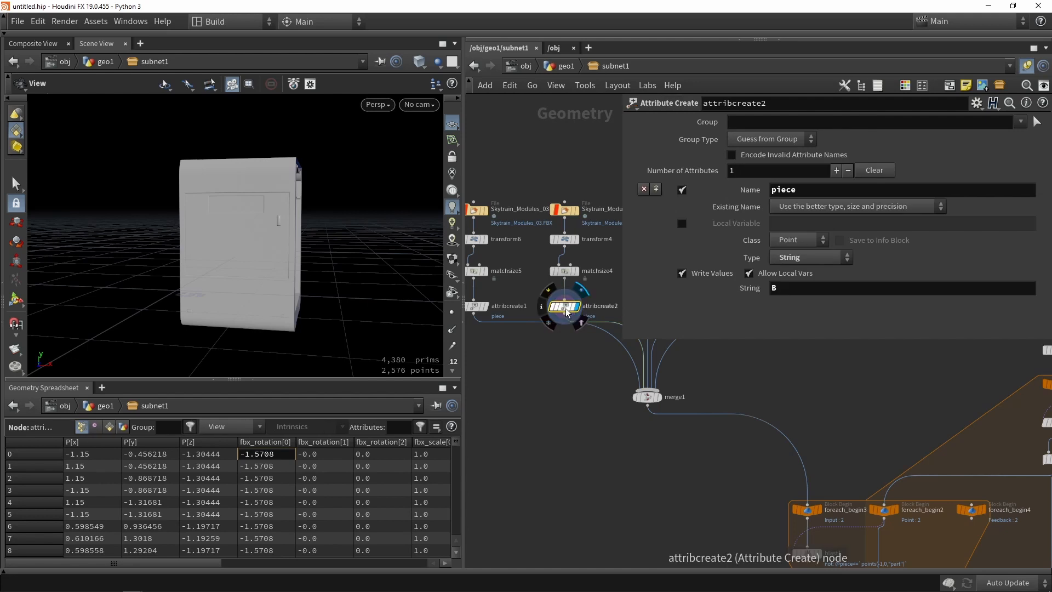
left_click_drag(329, 282, 280, 304)
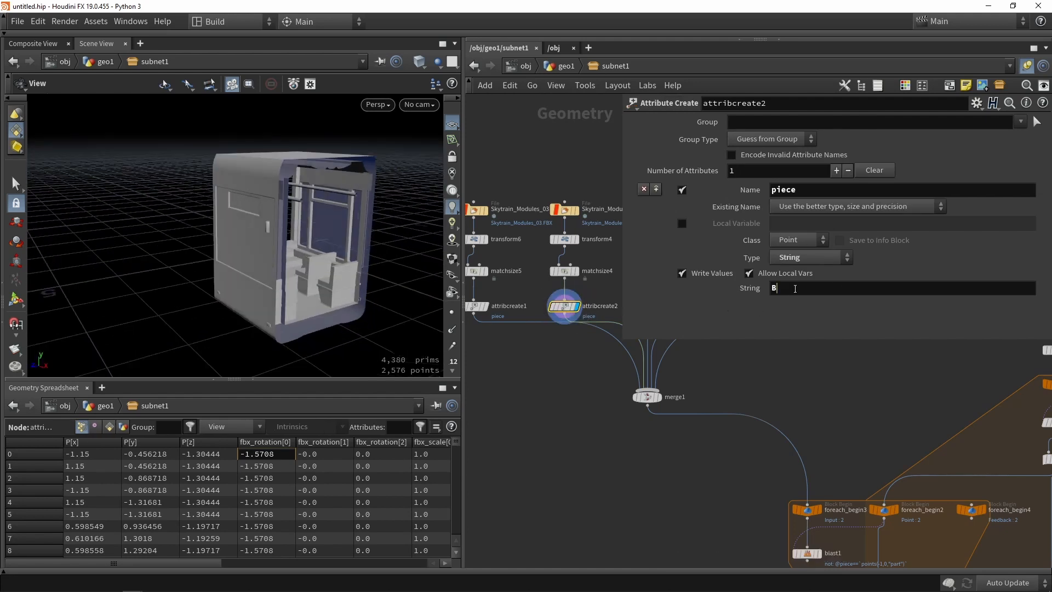
left_click(783, 282)
scroll(594, 437, "down", 5)
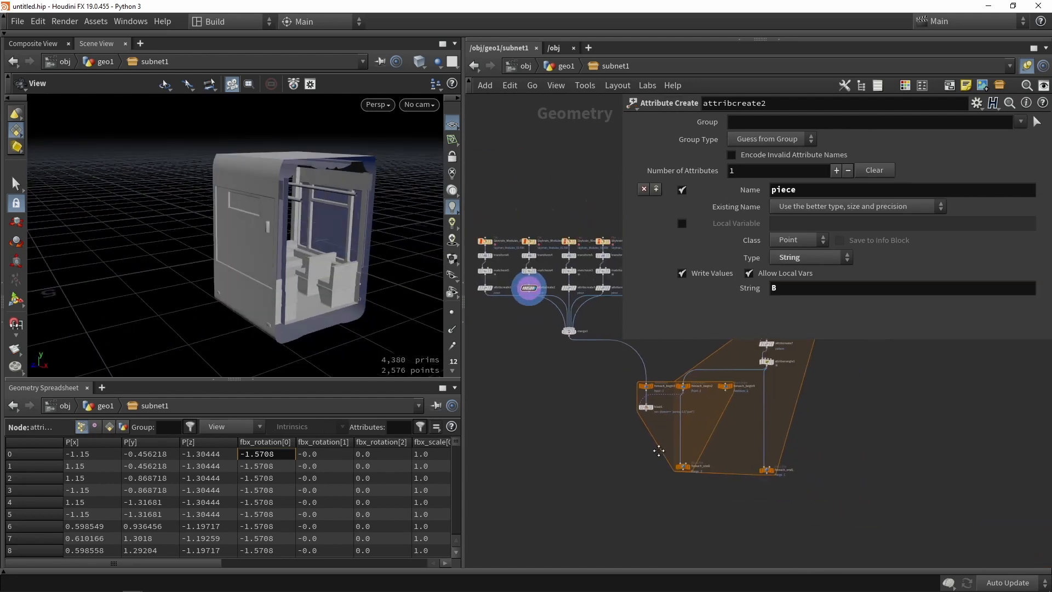
- Wire blast1's output into foreach_end2 and display foreach_end2
scroll(545, 353, "up", 8)
left_click_drag(542, 353, 602, 438)
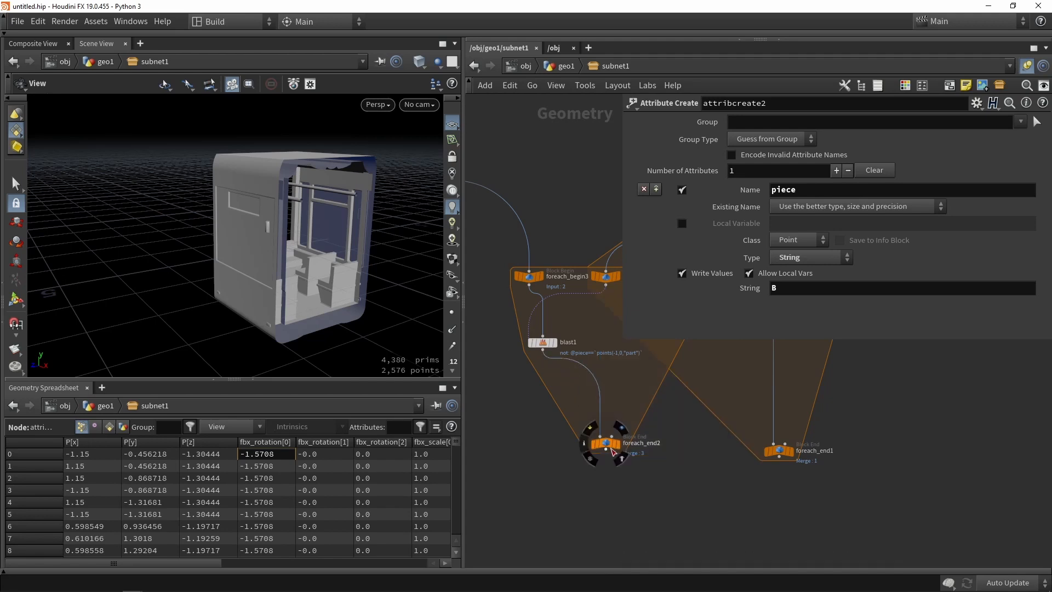
left_click(610, 444)
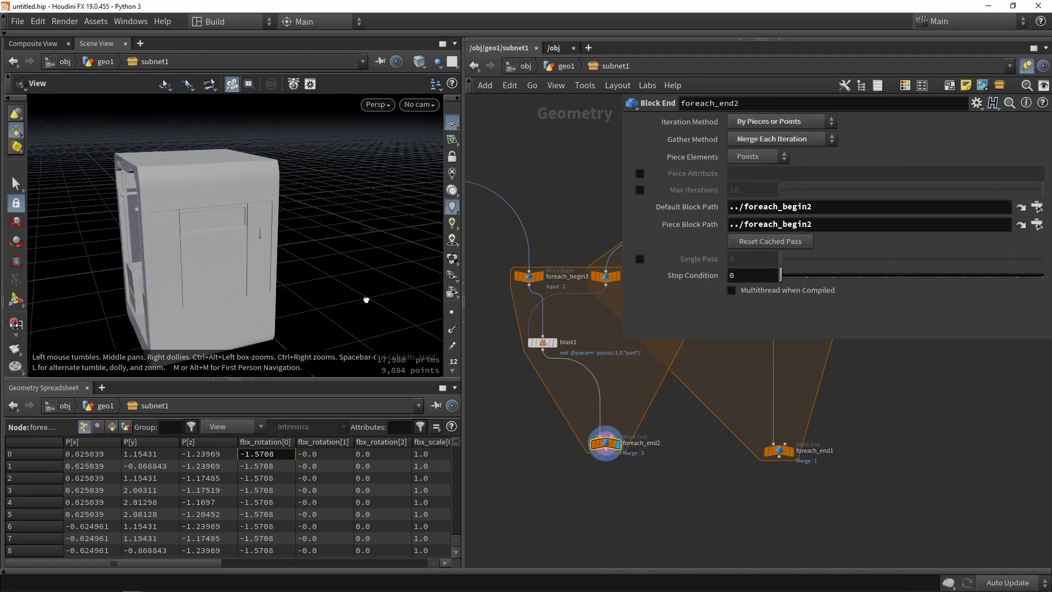
- View the merged loop output in wireframe to check for overlapping modules, then return to shaded display
key("w")
scroll(281, 198, "up", 6)
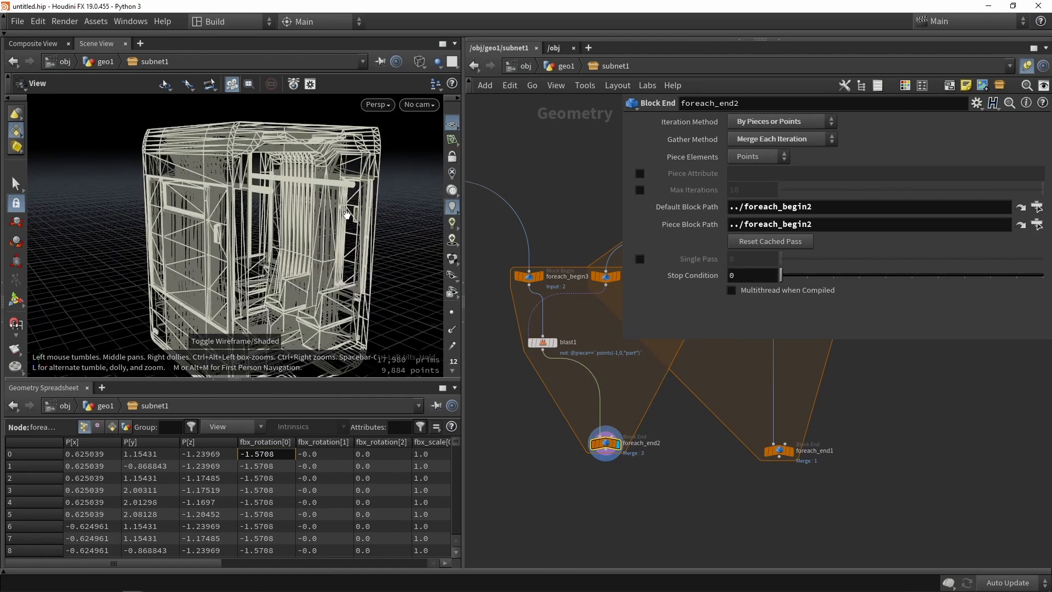
scroll(281, 198, "down", 6)
key("w")
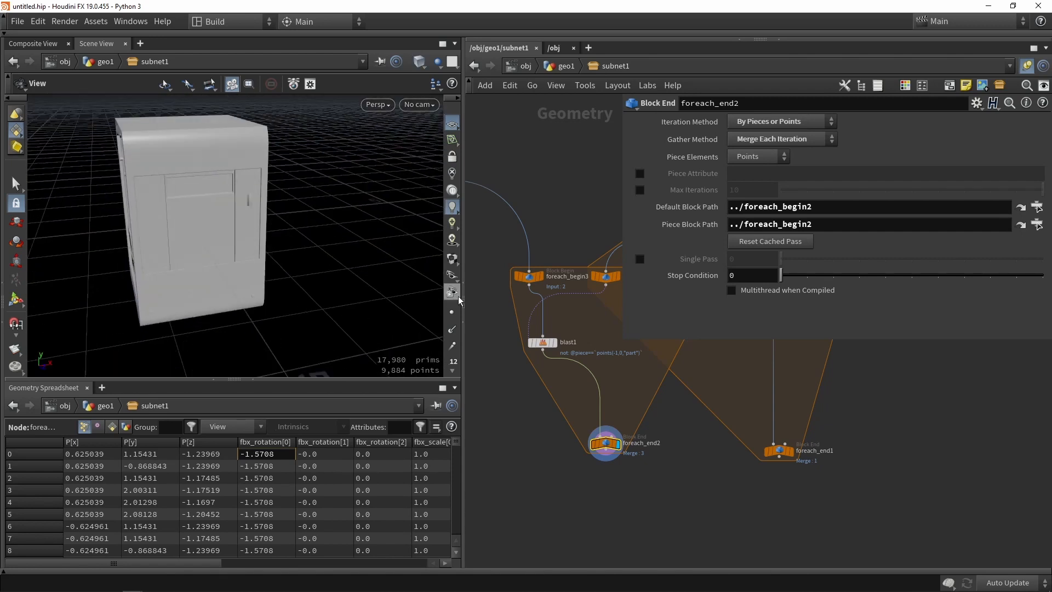
- Reposition blast1 and insert a Transform node on the wire between blast1 and foreach_end2
scroll(547, 344, "up", 3)
left_click_drag(547, 344, 576, 318)
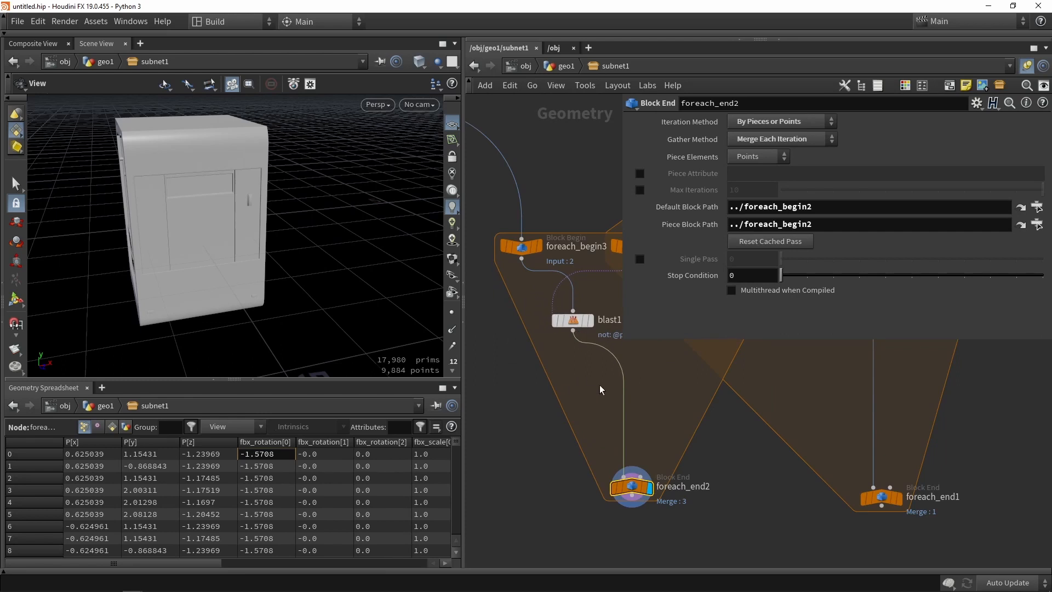
scroll(606, 390, "down", 2)
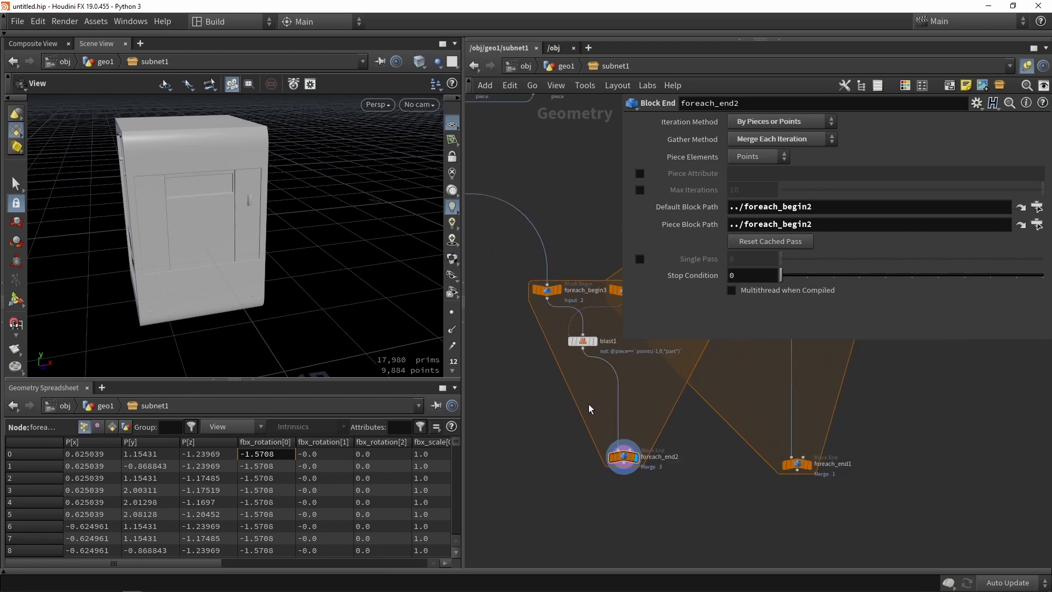
key("Tab")
type("tra")
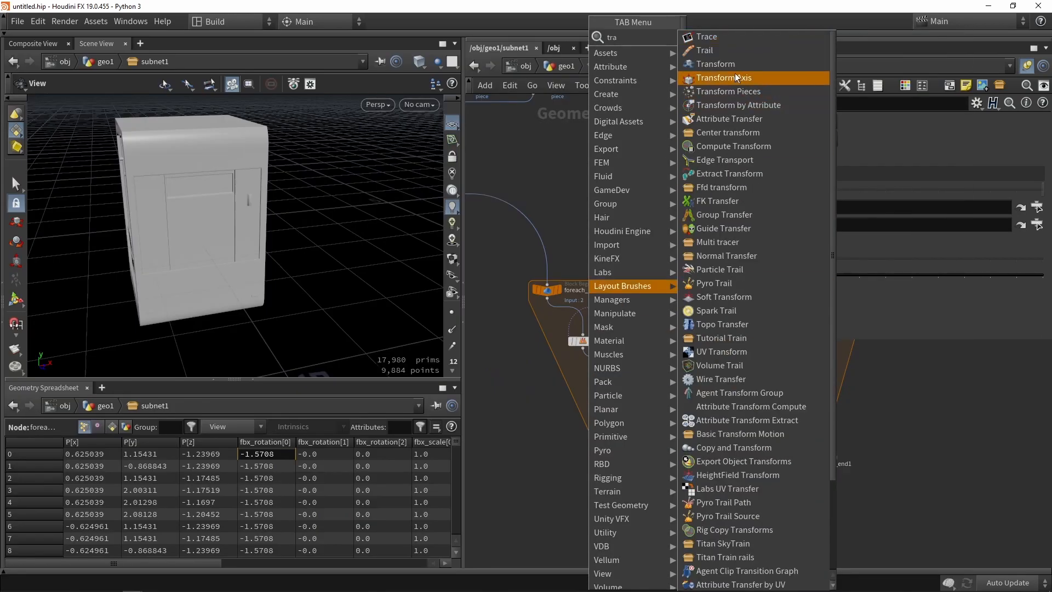
left_click(733, 65)
left_click(602, 377)
scroll(601, 387, "up", 4)
left_click_drag(601, 362, 637, 427)
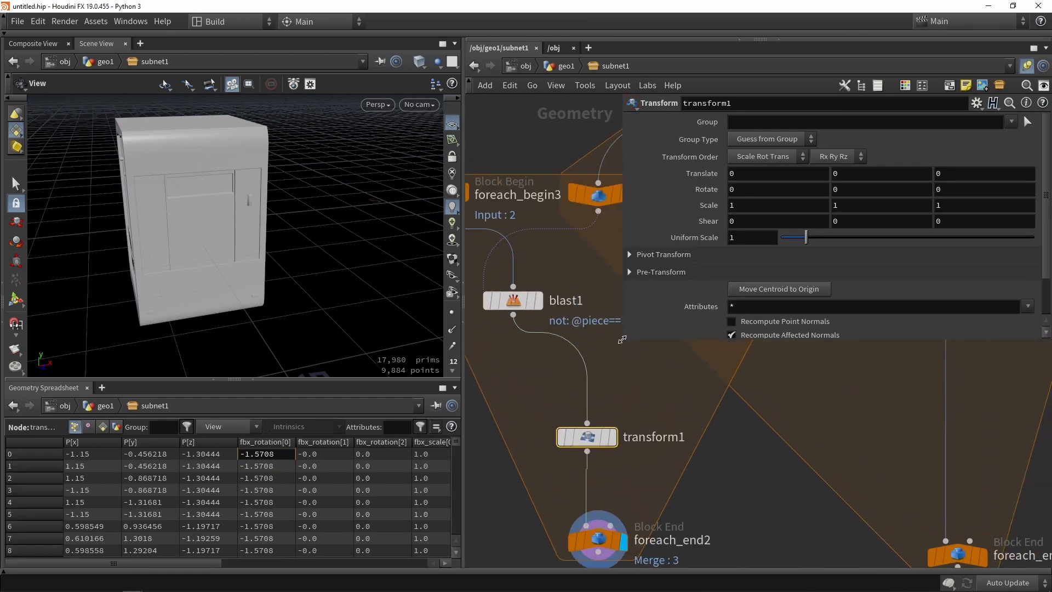
left_click_drag(622, 340, 834, 335)
scroll(767, 296, "down", 3)
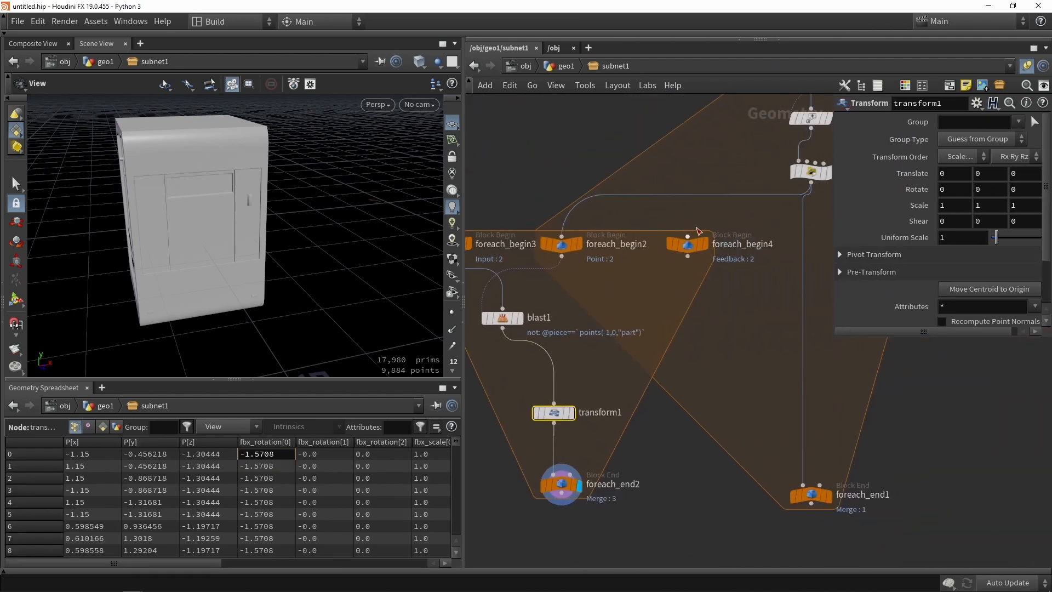
- Display foreach_begin4 and examine the feedback geometry it supplies
scroll(684, 246, "up", 2)
left_click(686, 244)
scroll(689, 245, "down", 3)
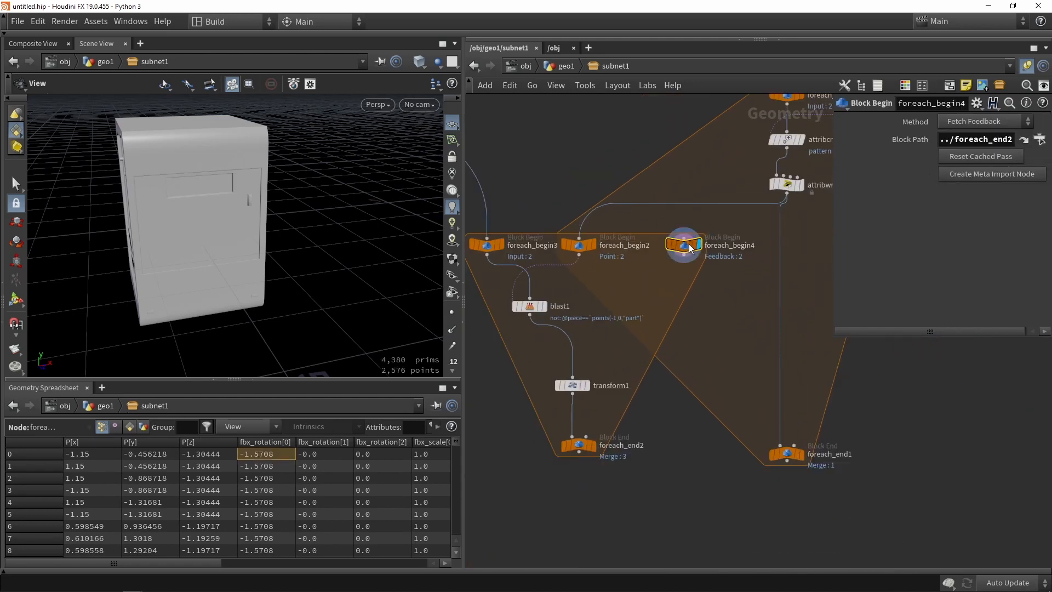
mouse_move(685, 244)
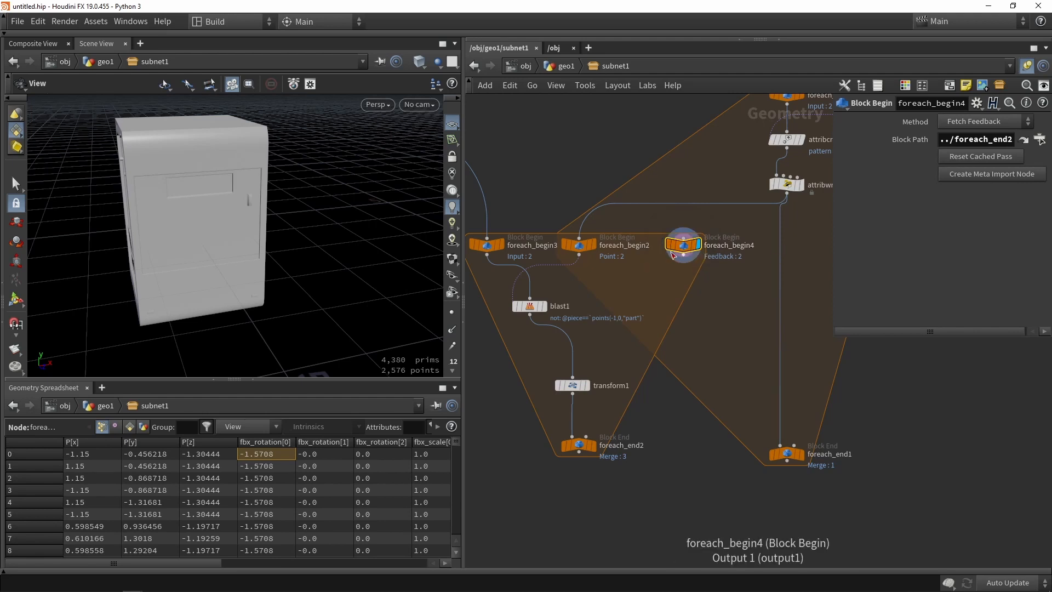
scroll(673, 256, "up", 3)
scroll(694, 251, "down", 3)
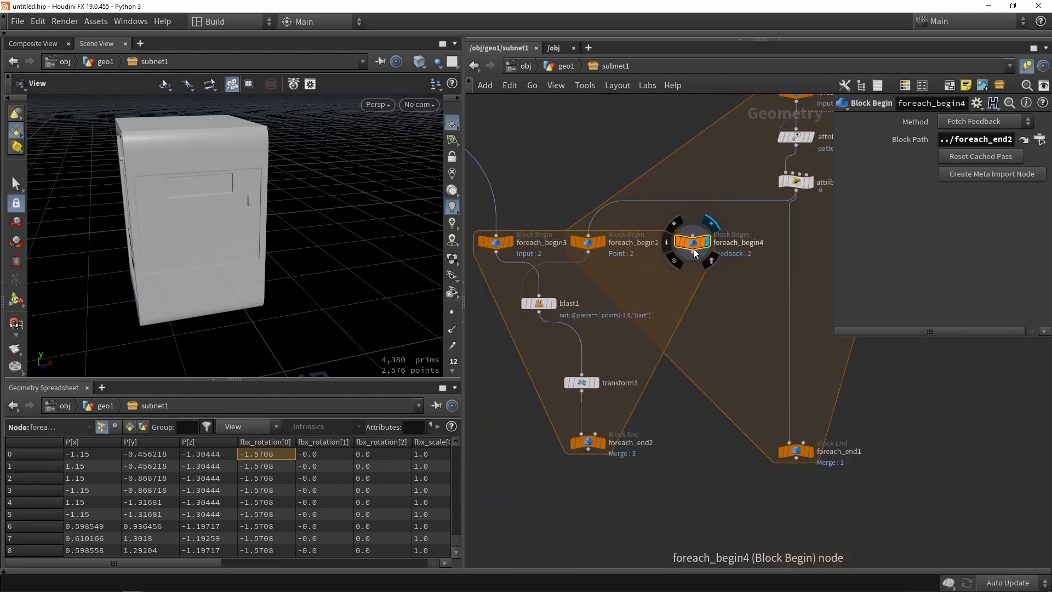
left_click_drag(265, 209, 265, 232)
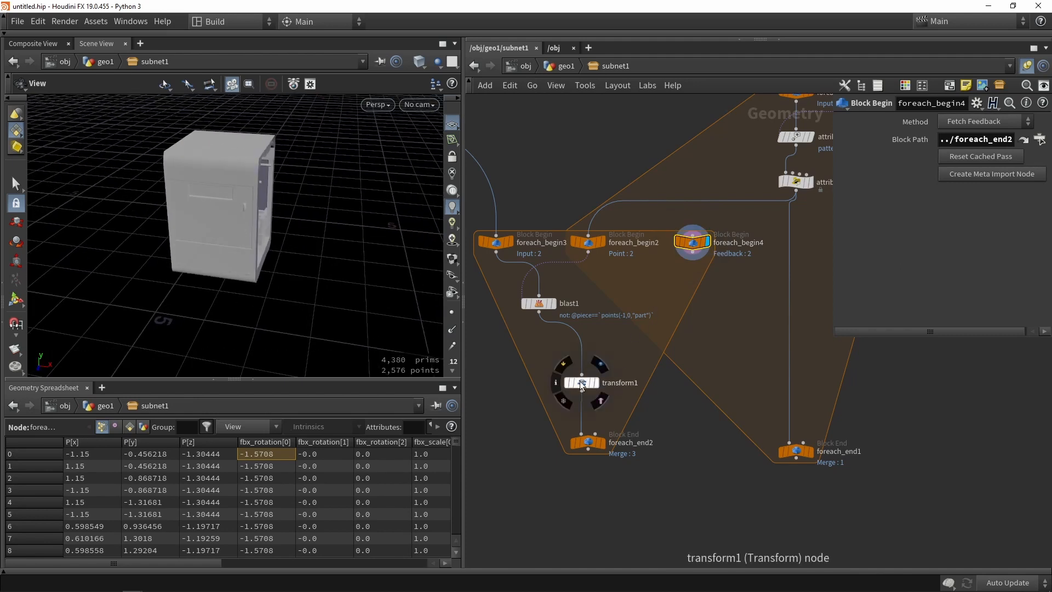
- Add a spare input to transform1 and point it to foreach_begin4
left_click(582, 382)
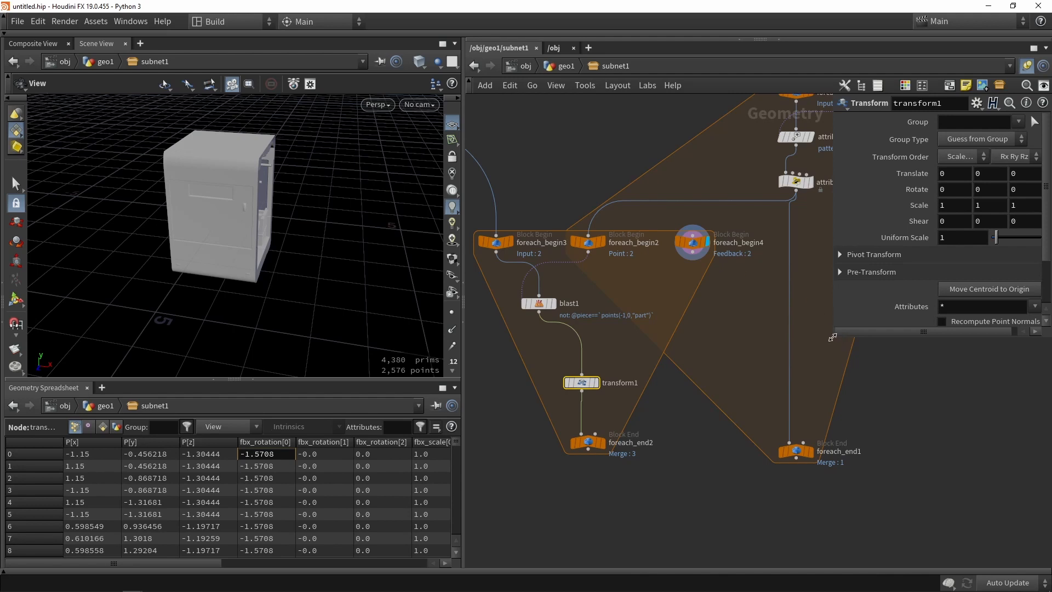
left_click_drag(833, 335, 760, 415)
left_click(976, 103)
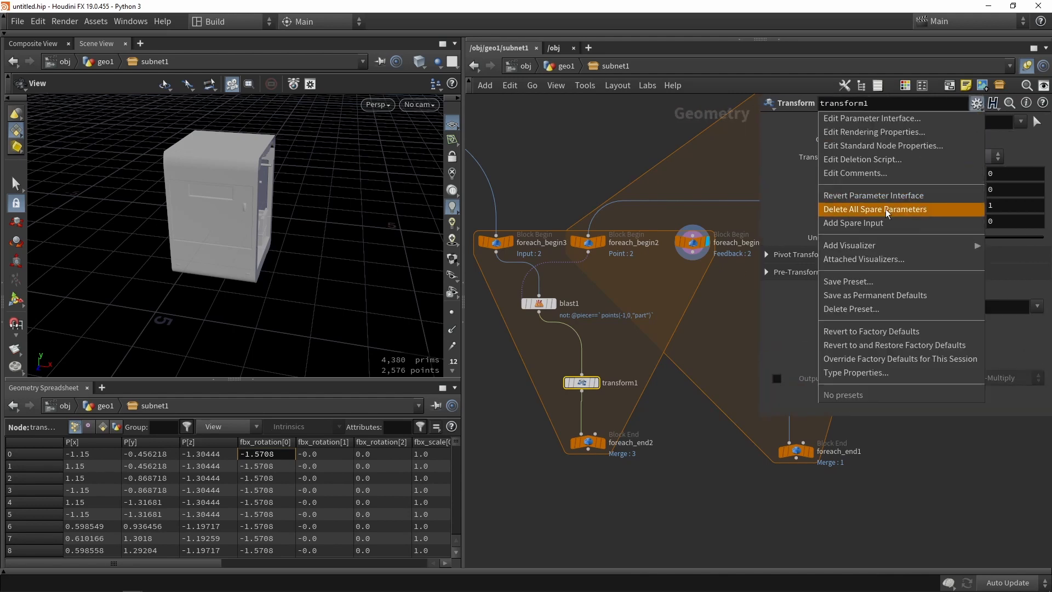
left_click(843, 219)
left_click_drag(692, 242, 876, 395)
scroll(604, 381, "up", 3)
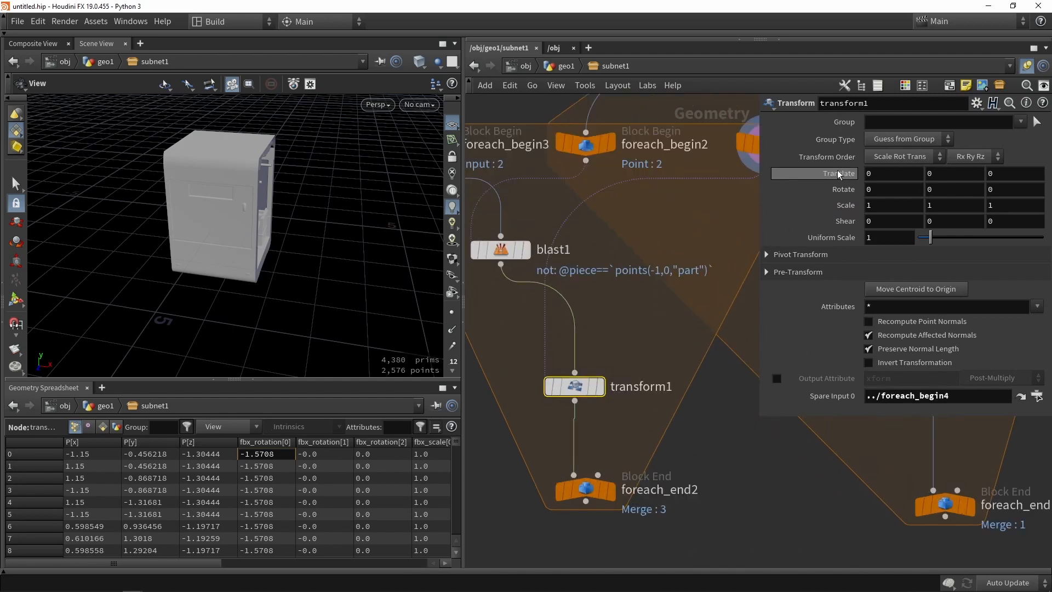
- Display transform1 and test offsetting the module along X, undoing each translate change
mouse_move(873, 180)
middle_mouse_down()
mouse_move(945, 163)
mouse_move(881, 180)
middle_mouse_up()
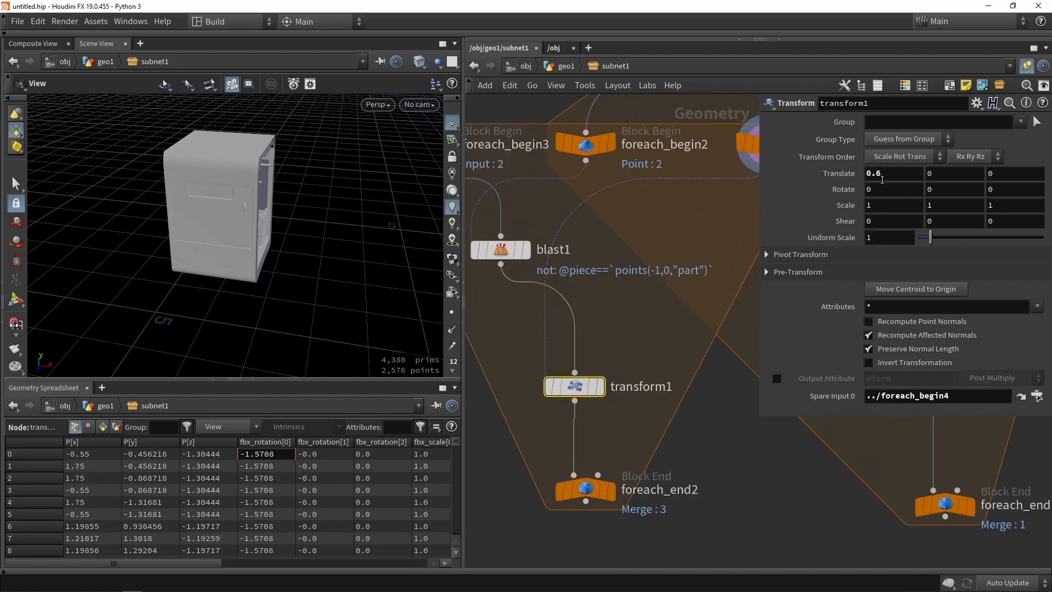
key("ctrl+z")
left_click(601, 387)
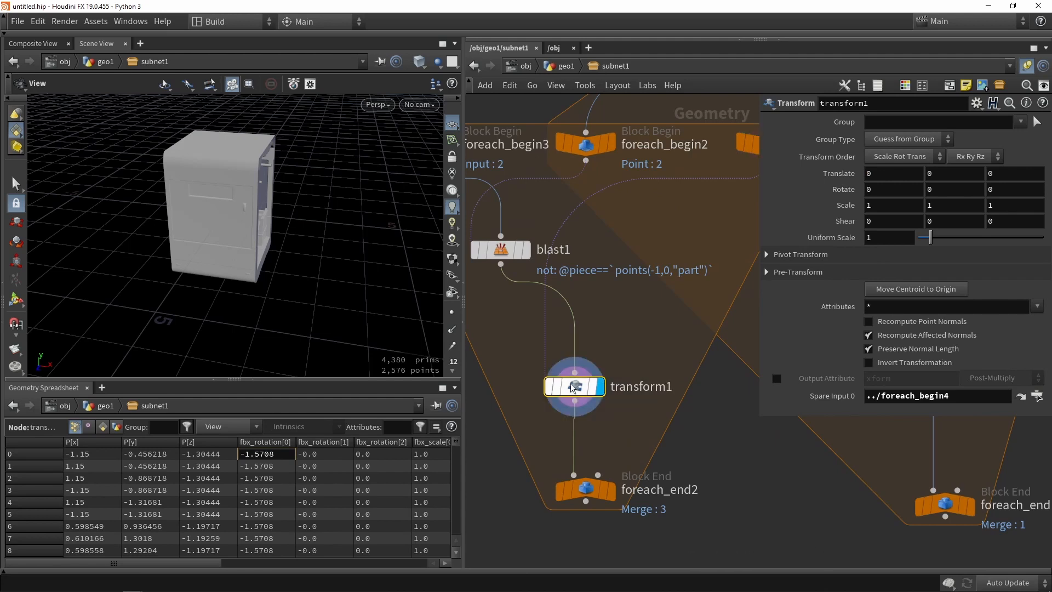
mouse_move(872, 174)
middle_mouse_down()
mouse_move(869, 144)
mouse_move(802, 157)
mouse_move(868, 186)
middle_mouse_up()
key("ctrl+z")
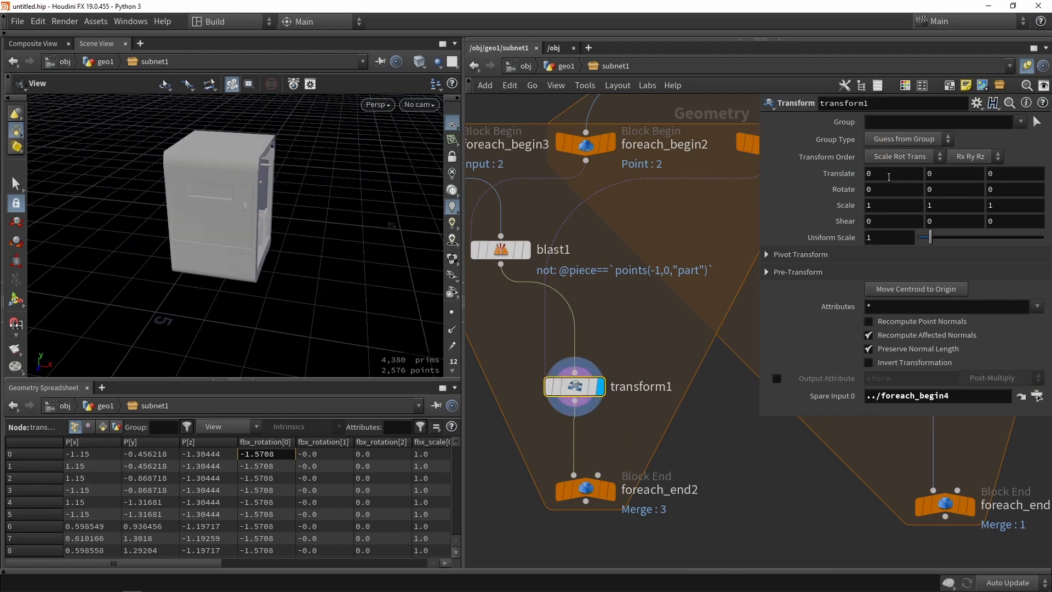
- Set transform1's X translate to the expression bbox(-1, D_XMAX) so it follows the feedback geometry's maximum X
left_click_drag(884, 175, 849, 176)
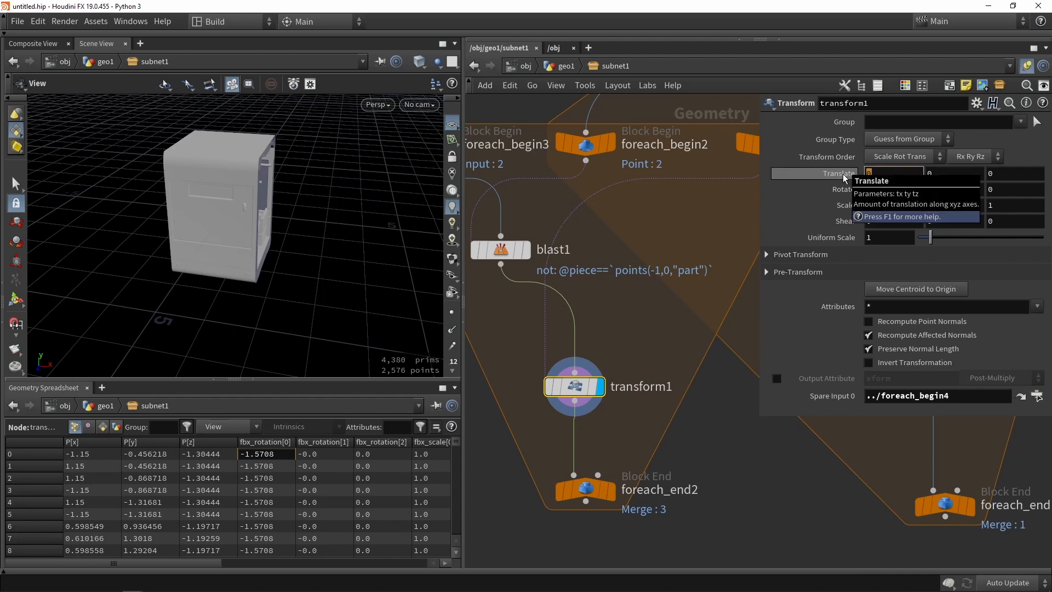
key("BackSpace")
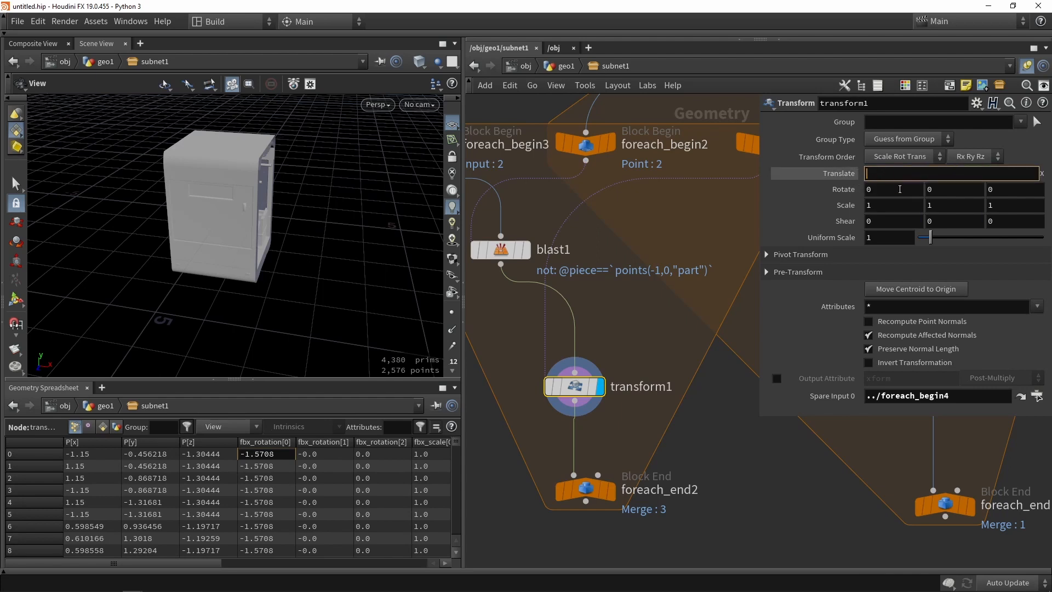
scroll(511, 334, "down", 2)
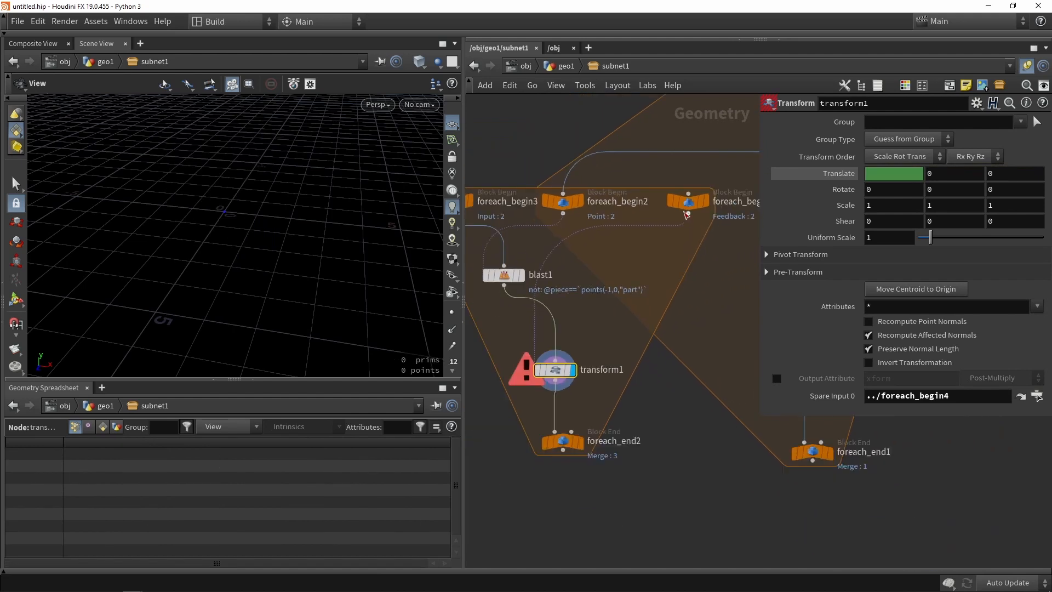
scroll(558, 360, "up", 1)
left_click(882, 174)
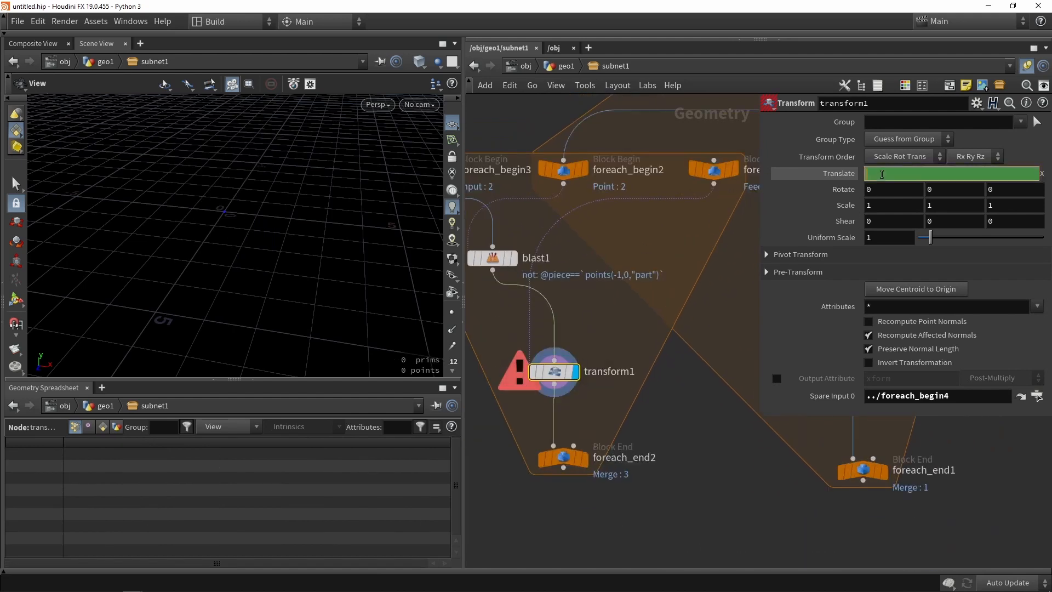
type("bbo")
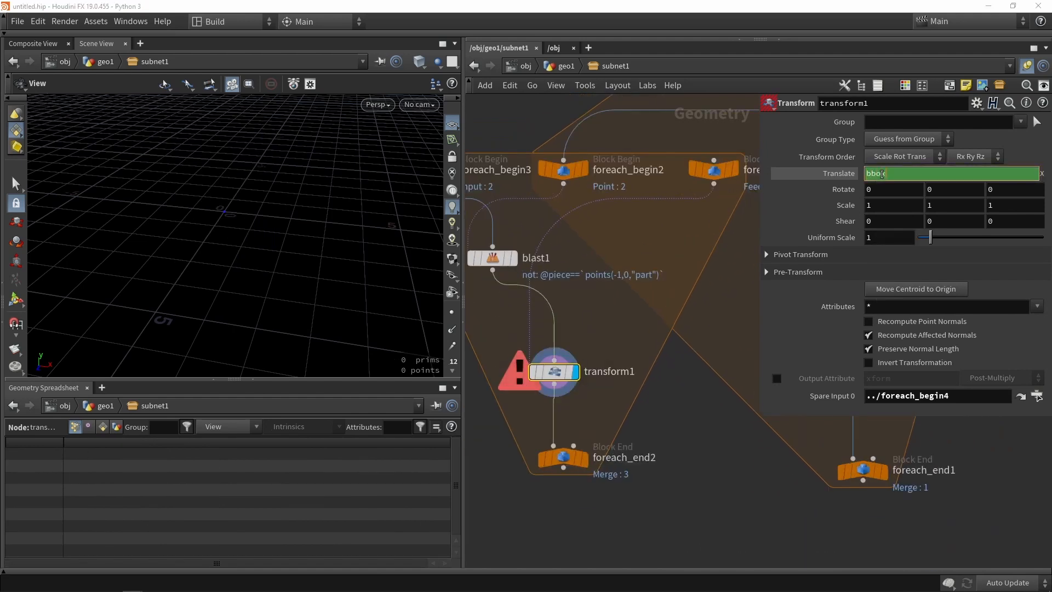
type("x(-1,")
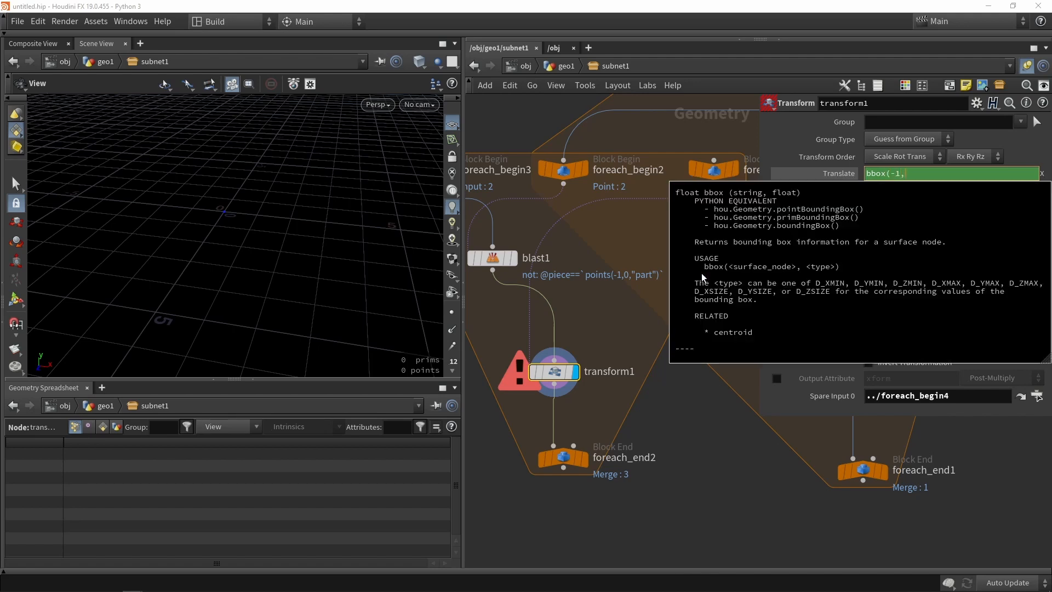
type(" D")
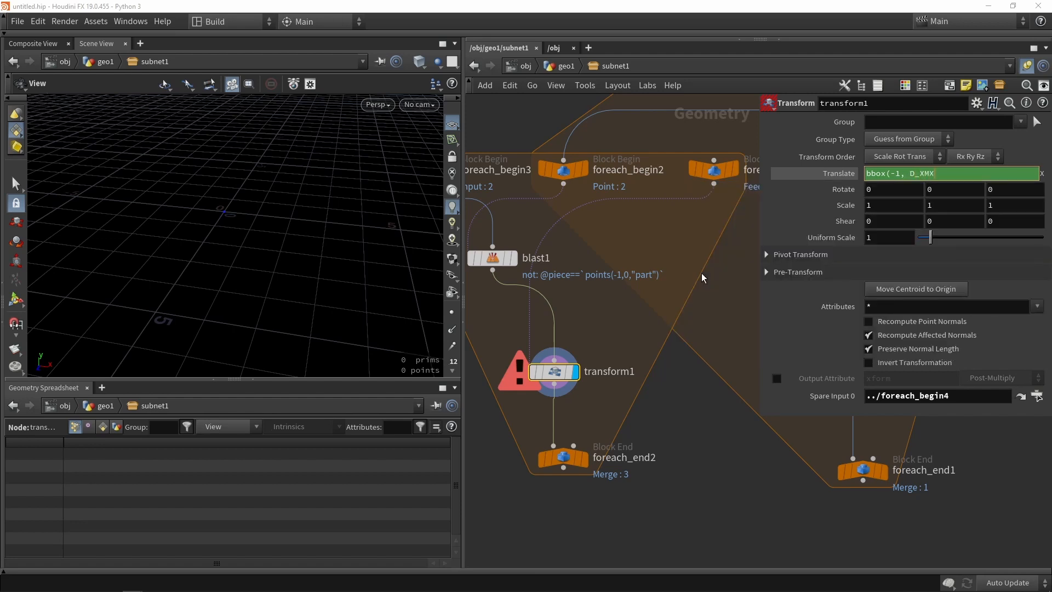
type("_XMAX)")
key("Return")
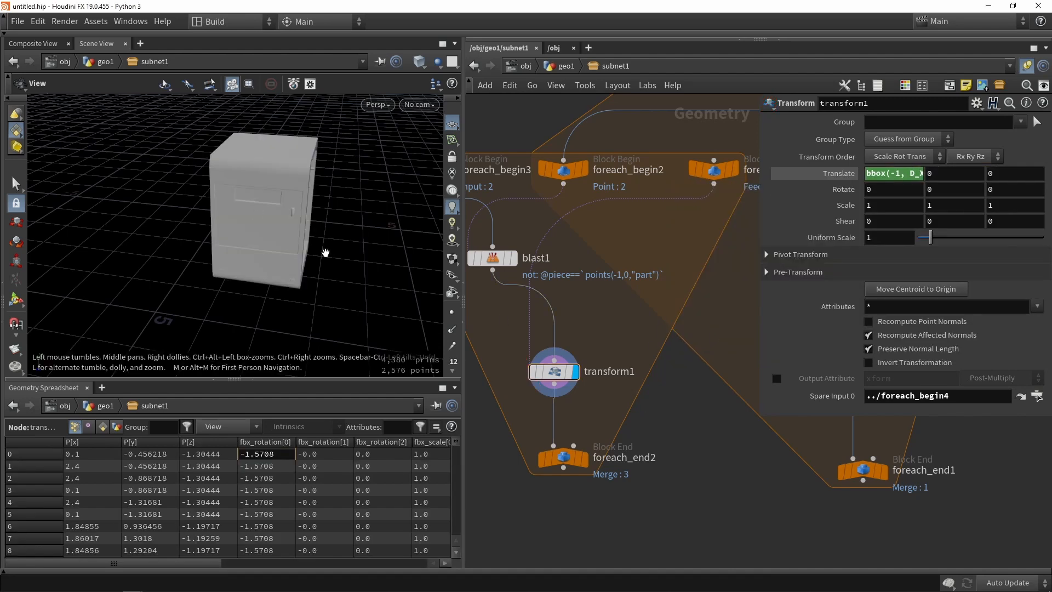
- Display foreach_end2 and inspect how the merged modules line up along X
mouse_move(529, 374)
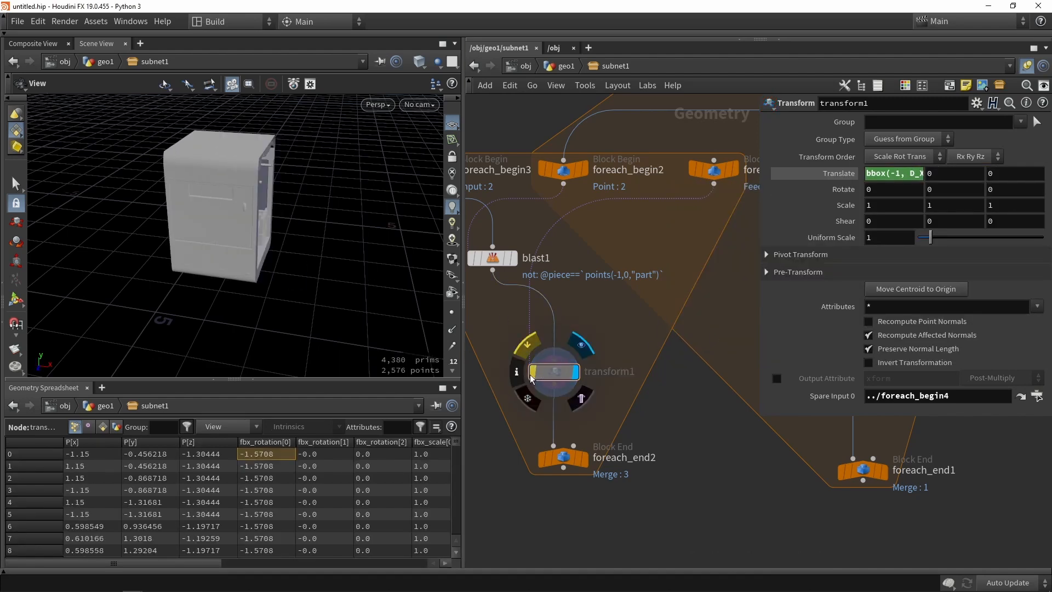
left_click(584, 457)
left_click_drag(326, 261, 277, 177)
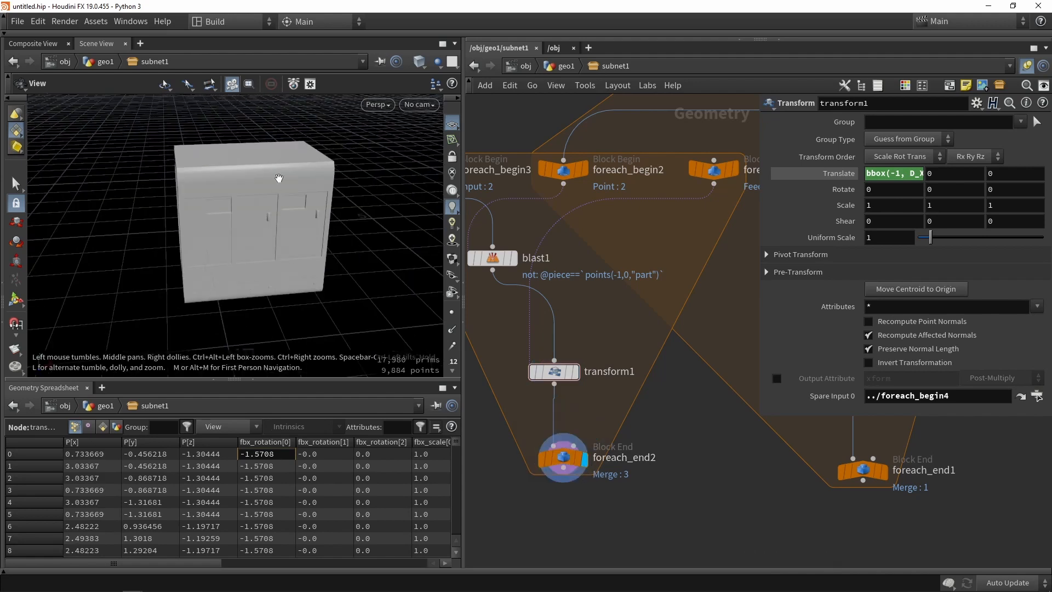
- Display transform1 and extend its X translate expression to bbox(-1, D_XMAX) + (bbox(0, D_XSIZE)/2)
left_click(574, 372)
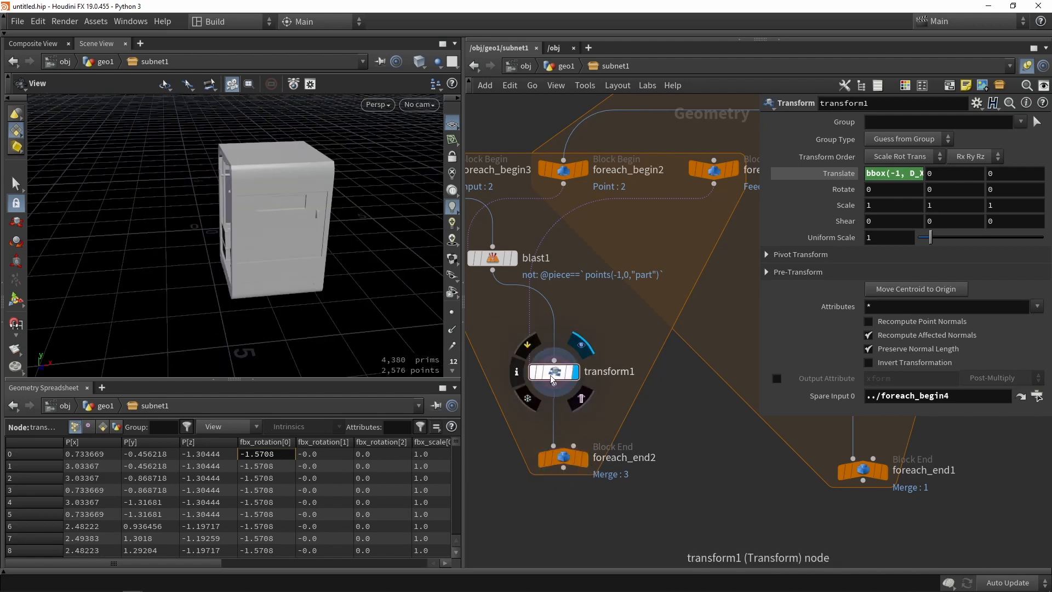
left_click(919, 174)
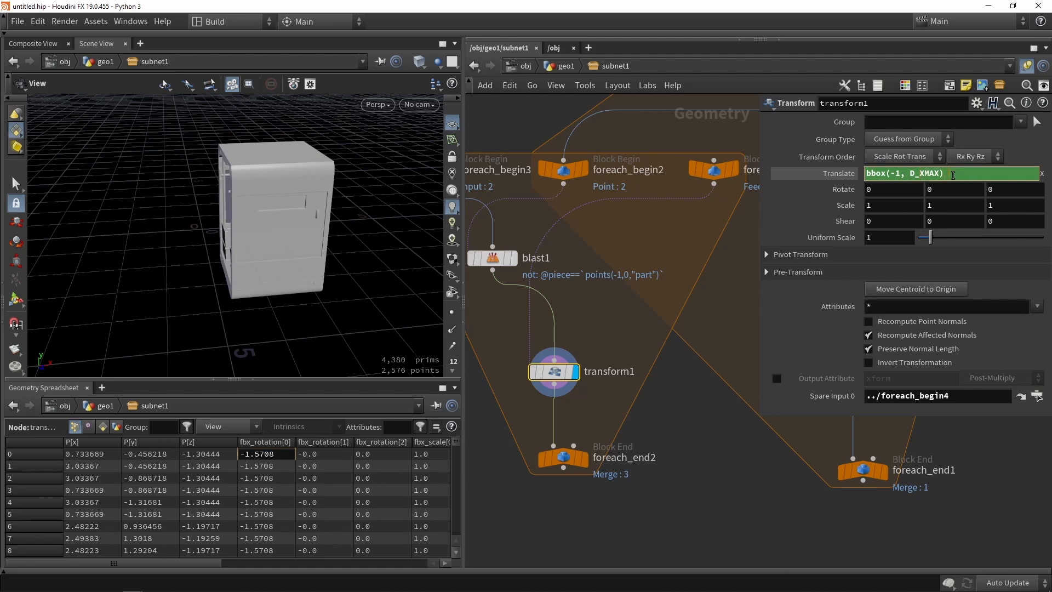
key("Left")
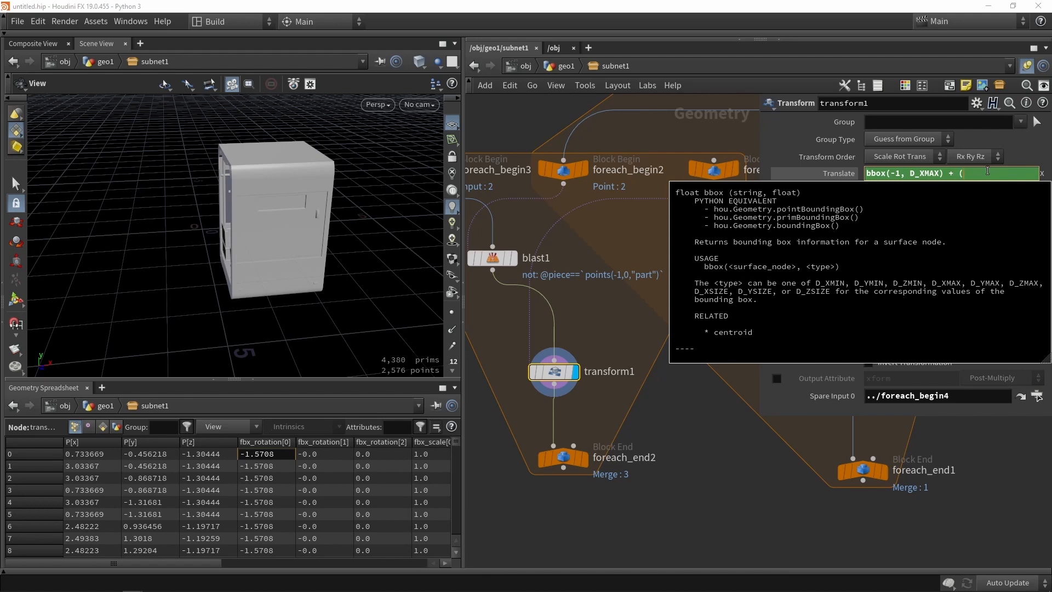
type("box")
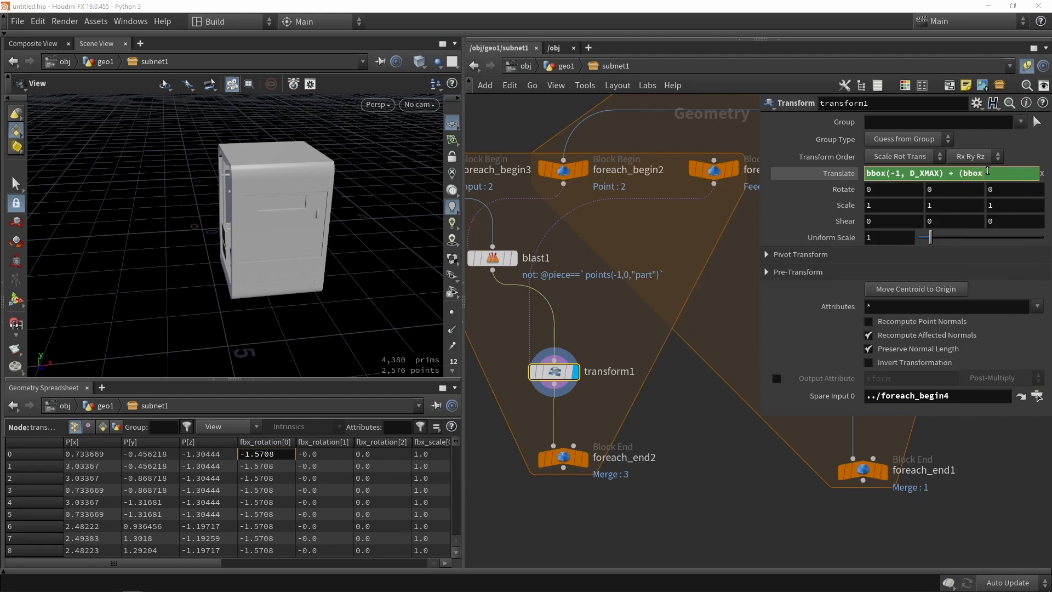
type("(")
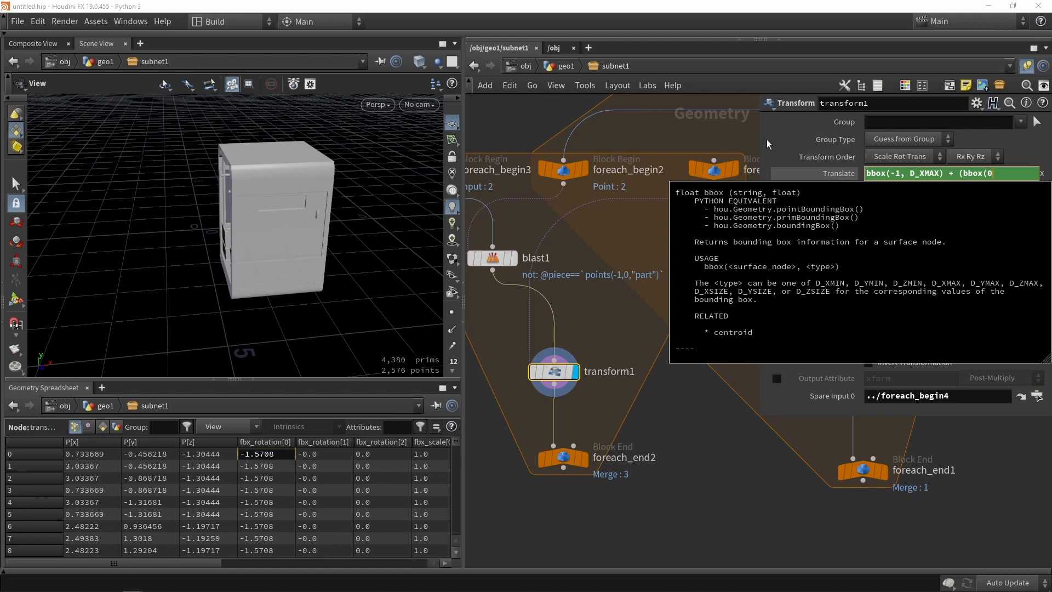
type("0, D_XSIZ")
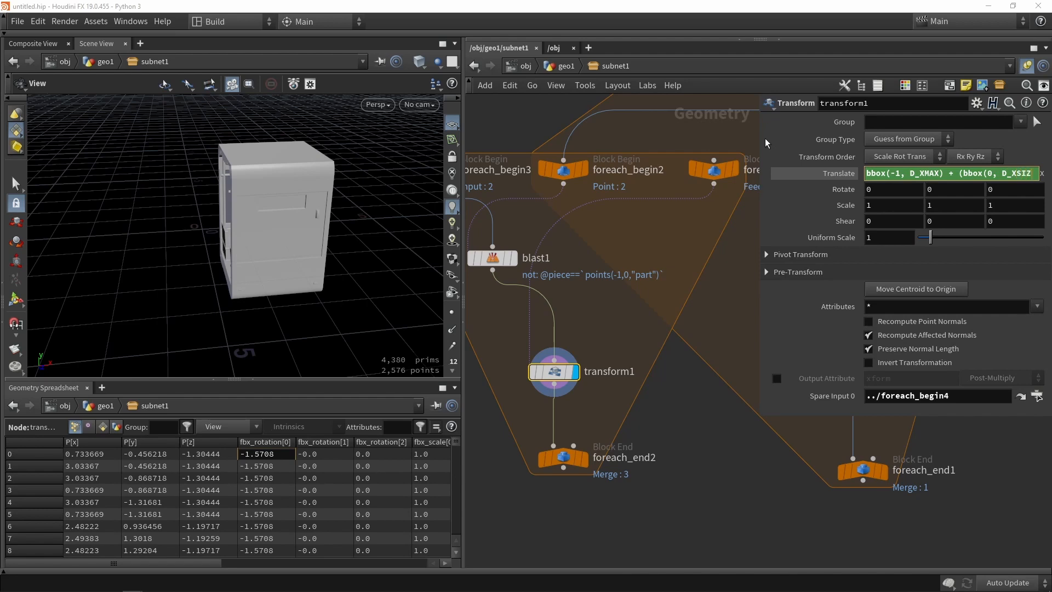
type("E)")
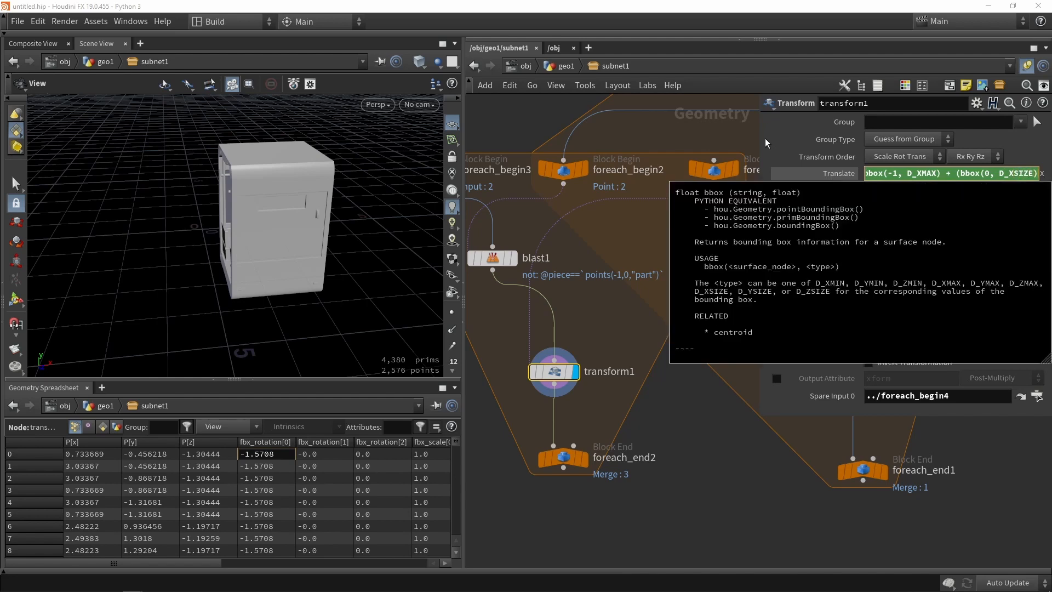
type("/2")
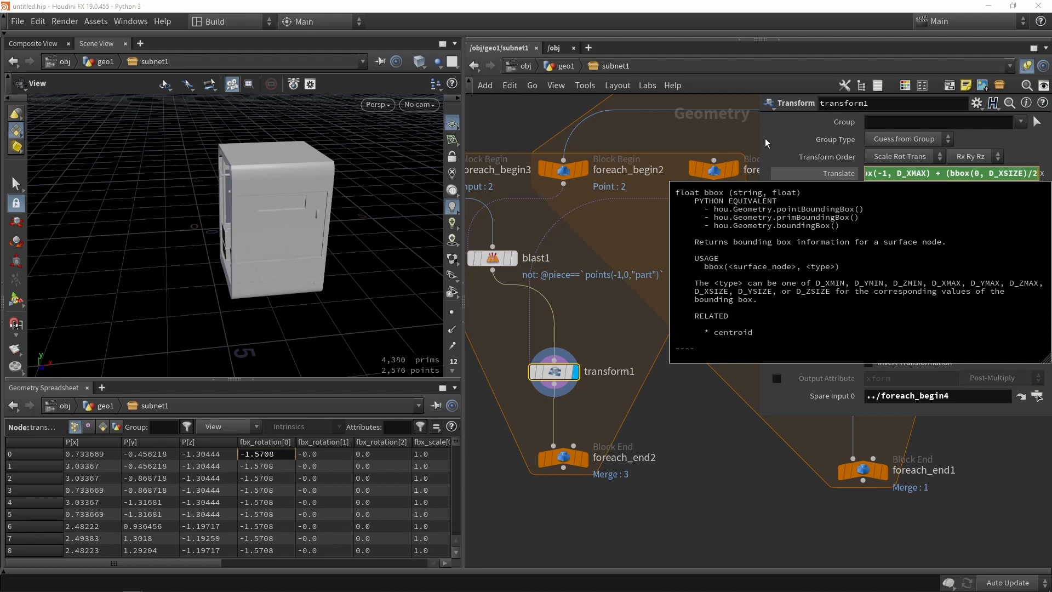
type(")")
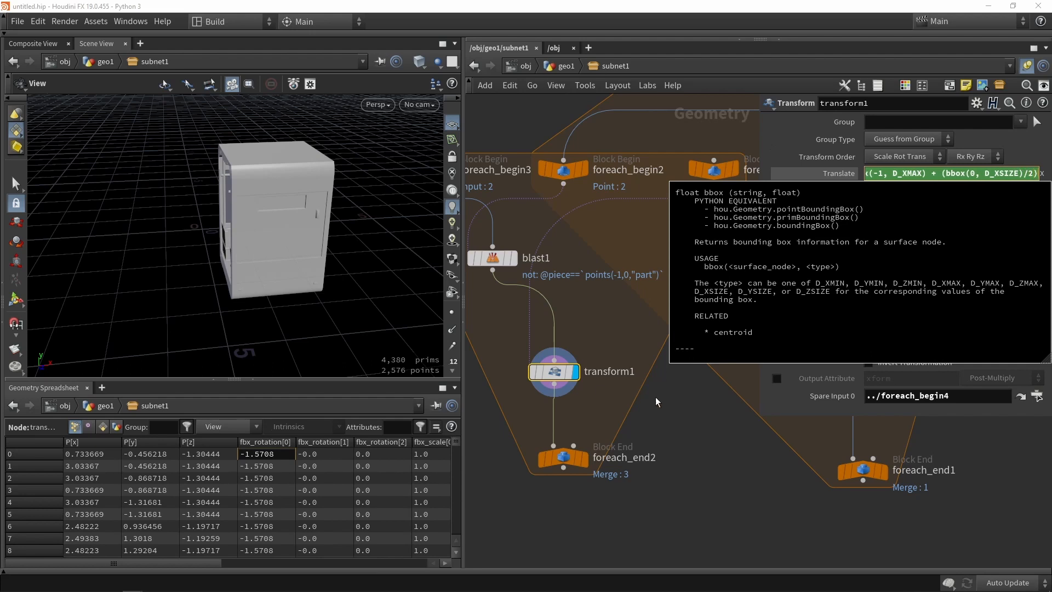
left_click(681, 408)
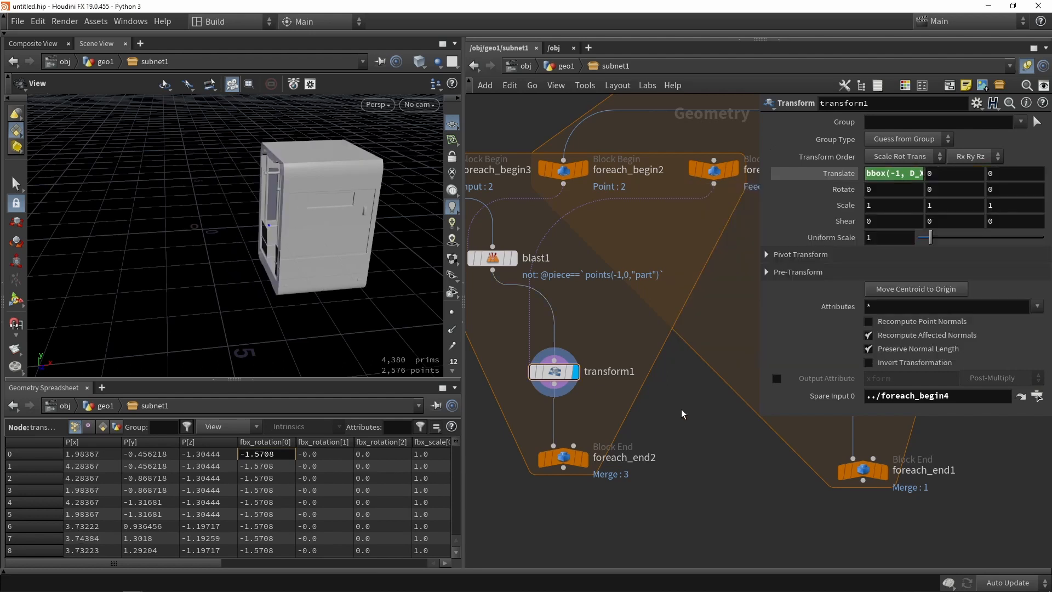
- Display foreach_end2 and examine the joins between the merged modules in wireframe shading
left_click(585, 459)
key("w")
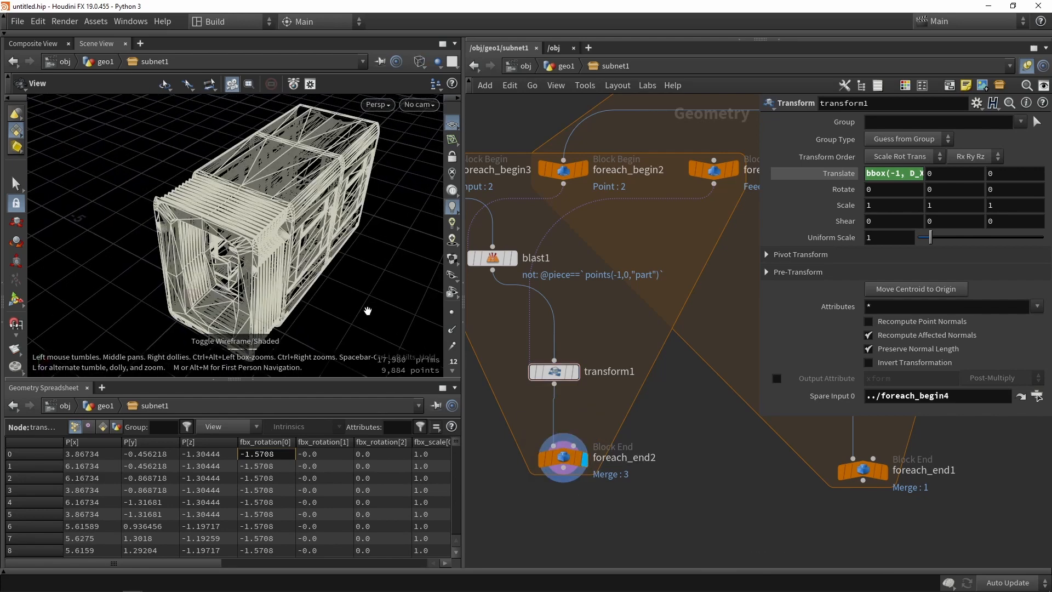
left_click_drag(363, 261, 205, 214)
middle_click_drag(205, 214, 282, 243)
scroll(356, 211, "up", 6)
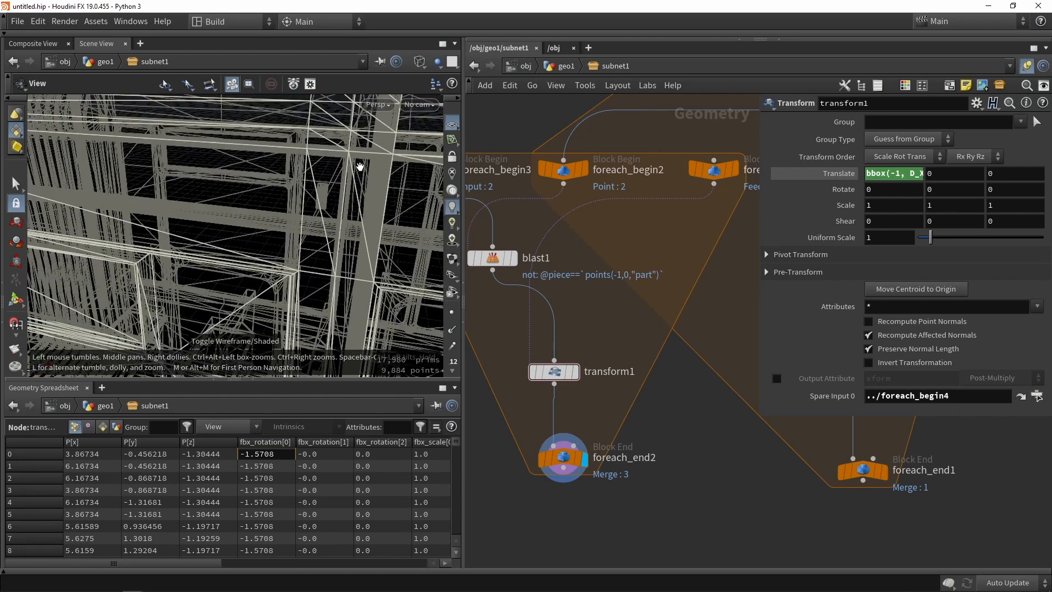
right_click_drag(360, 166, 323, 118)
left_click_drag(288, 228, 387, 213)
mouse_move(340, 209)
middle_mouse_down()
mouse_move(278, 222)
mouse_move(230, 209)
mouse_move(371, 174)
middle_mouse_up()
scroll(371, 174, "down", 3)
key("shift+w")
- Wire foreach_end2's output into foreach_end1 and display foreach_end1
middle_click_drag(679, 305, 581, 232)
scroll(580, 232, "down", 4)
left_click_drag(653, 297, 654, 422)
scroll(526, 311, "up", 3)
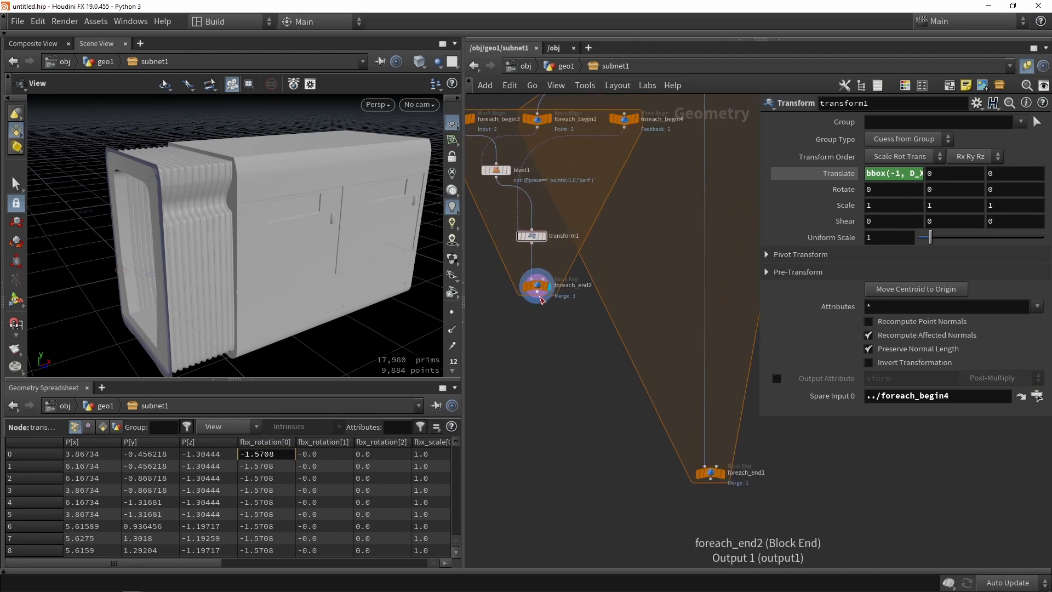
left_click_drag(540, 300, 710, 466)
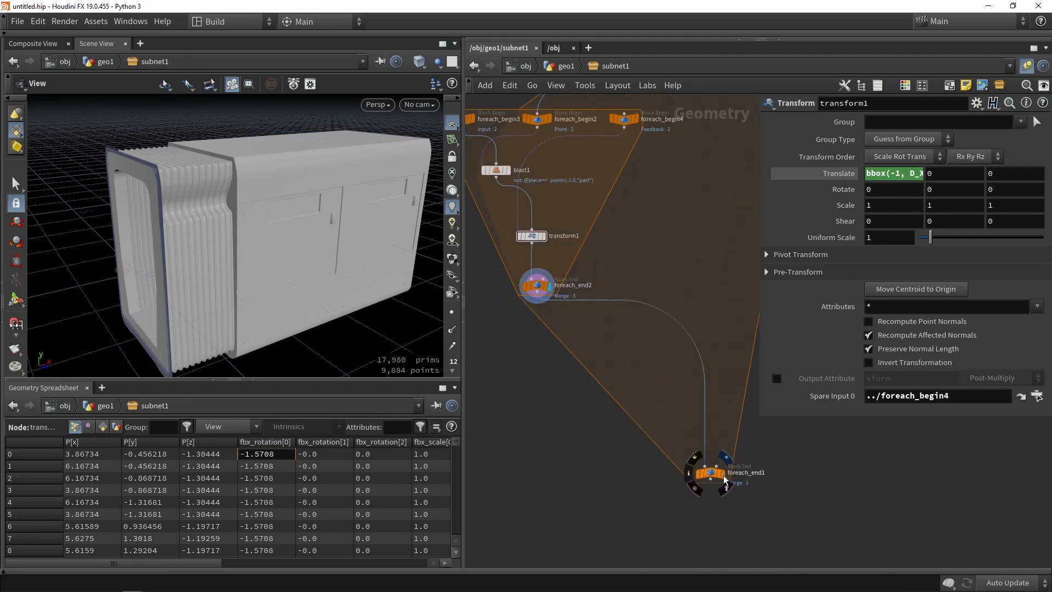
left_click(712, 473)
- Toggle Single Pass on foreach_end1 to compare one wagon with all iterations merged, and inspect the merged result
scroll(559, 372, "down", 1)
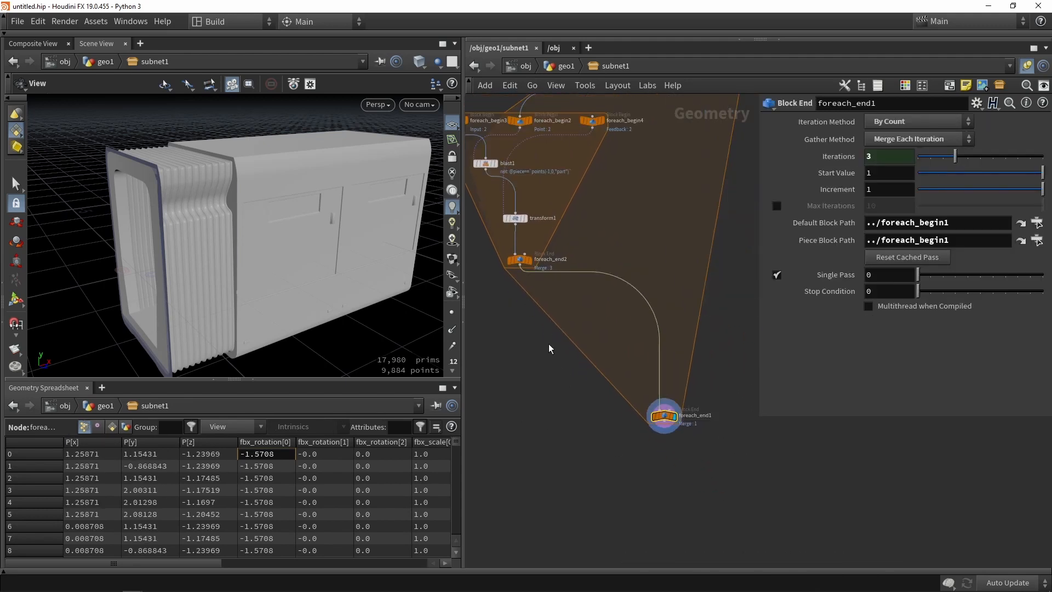
left_click(777, 274)
left_click_drag(279, 214, 315, 212)
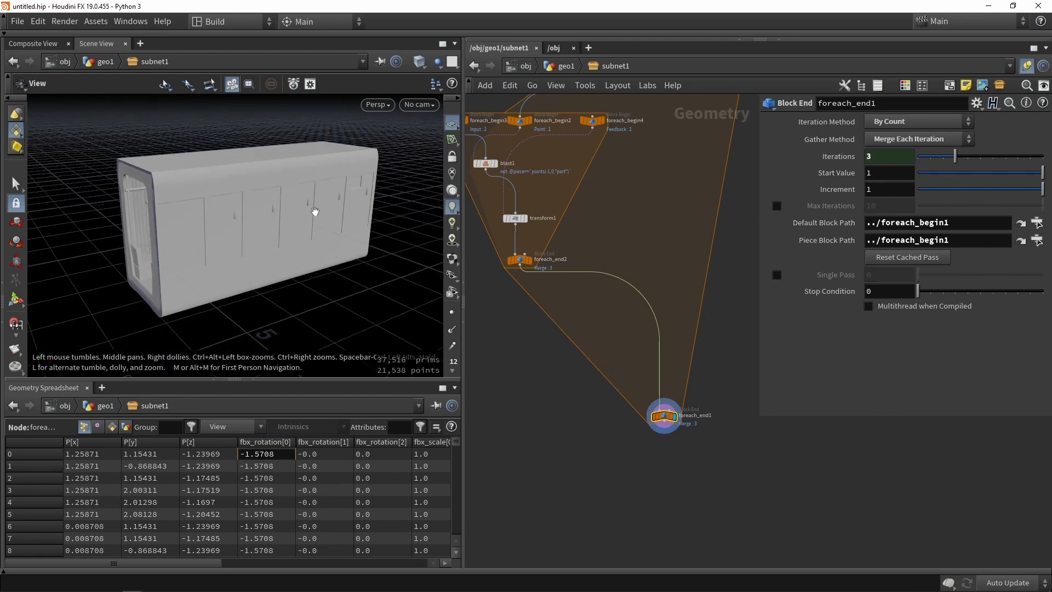
left_click(777, 275)
mouse_move(922, 274)
left_mouse_down()
mouse_move(941, 274)
mouse_move(910, 278)
left_mouse_up()
left_click(776, 275)
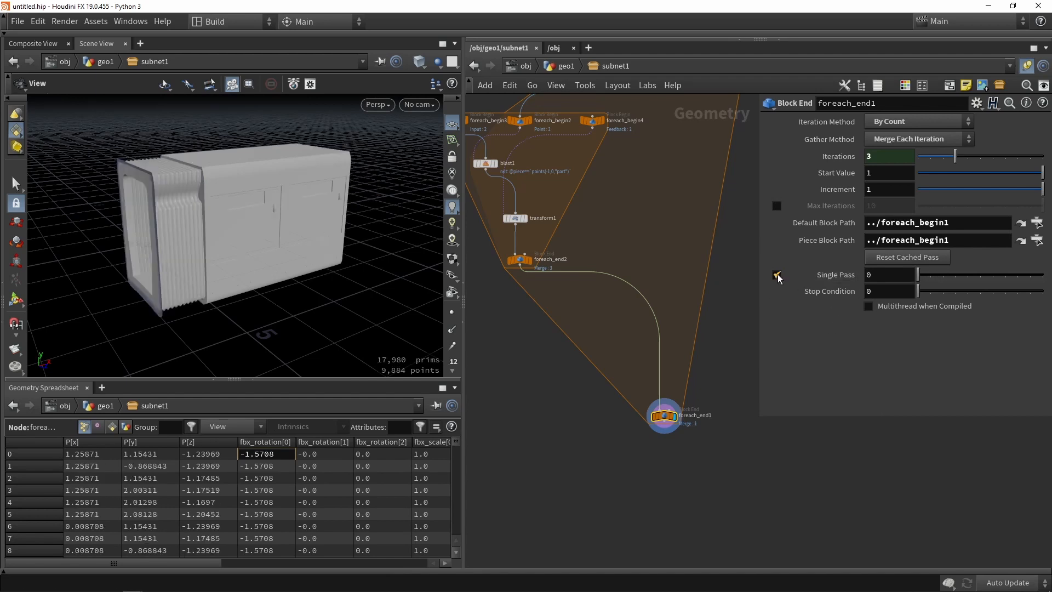
scroll(600, 359, "down", 3)
scroll(608, 383, "up", 5)
scroll(600, 359, "up", 2)
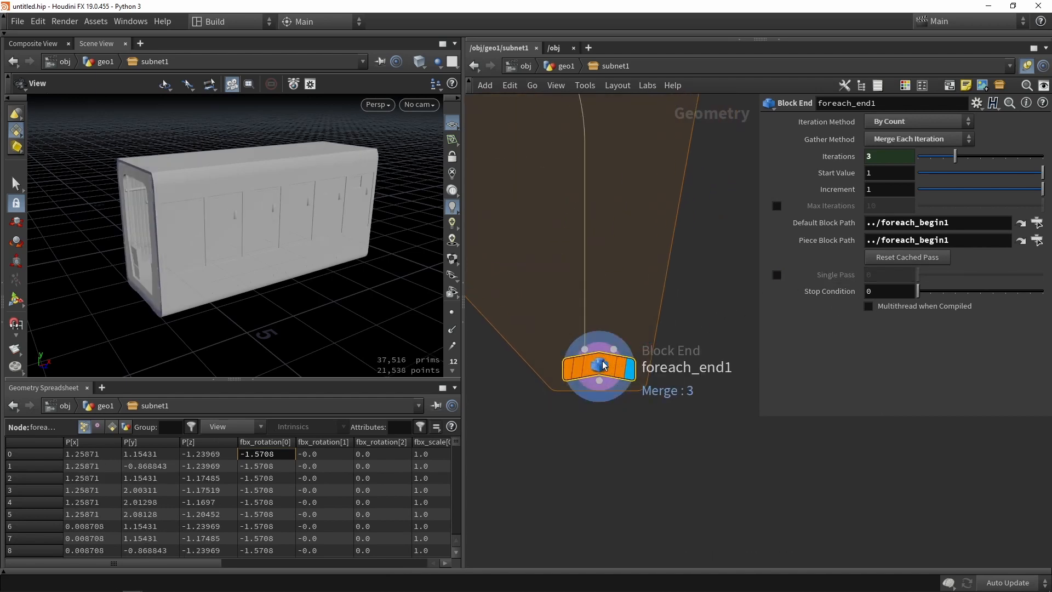
scroll(347, 207, "down", 3)
key("w")
key("w")
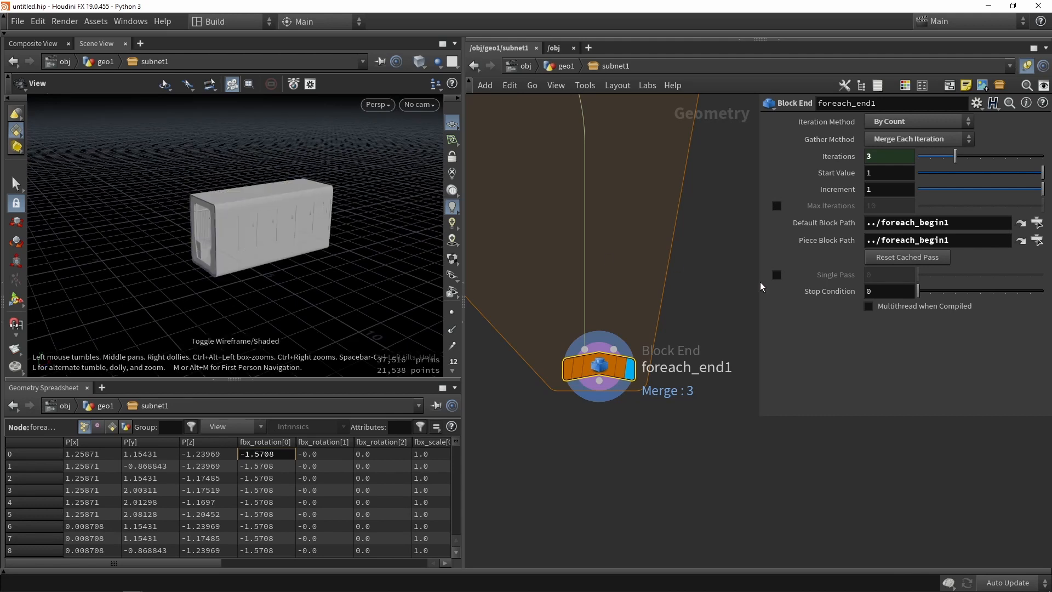
- Enable Single Pass on foreach_end1 and collapse the geometry spreadsheet to enlarge the 3D view
left_click(776, 274)
left_click_drag(296, 251, 240, 222)
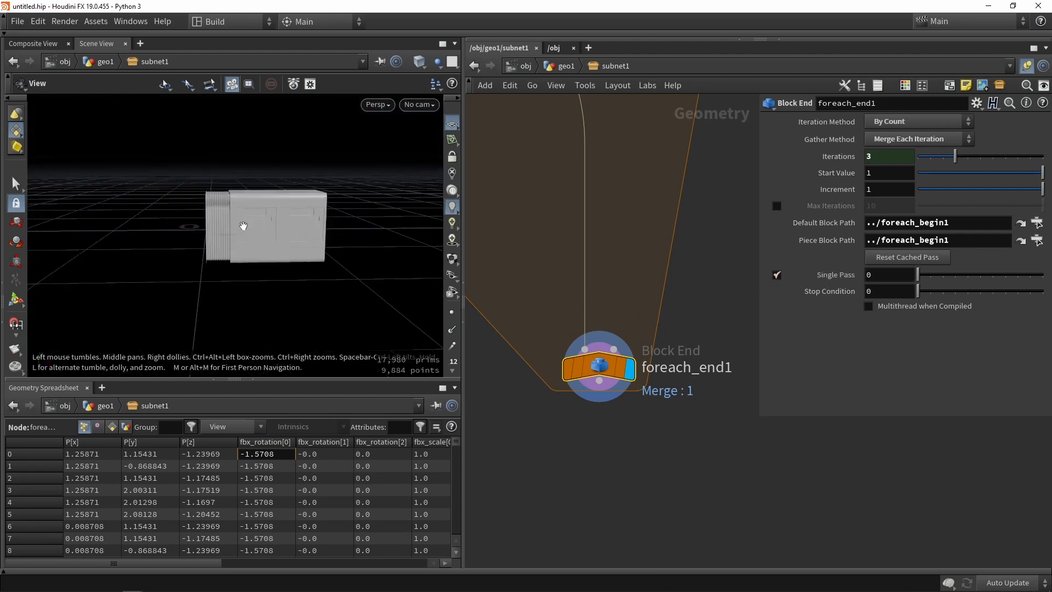
left_click(255, 381)
left_click_drag(276, 286, 273, 341)
scroll(268, 298, "up", 5)
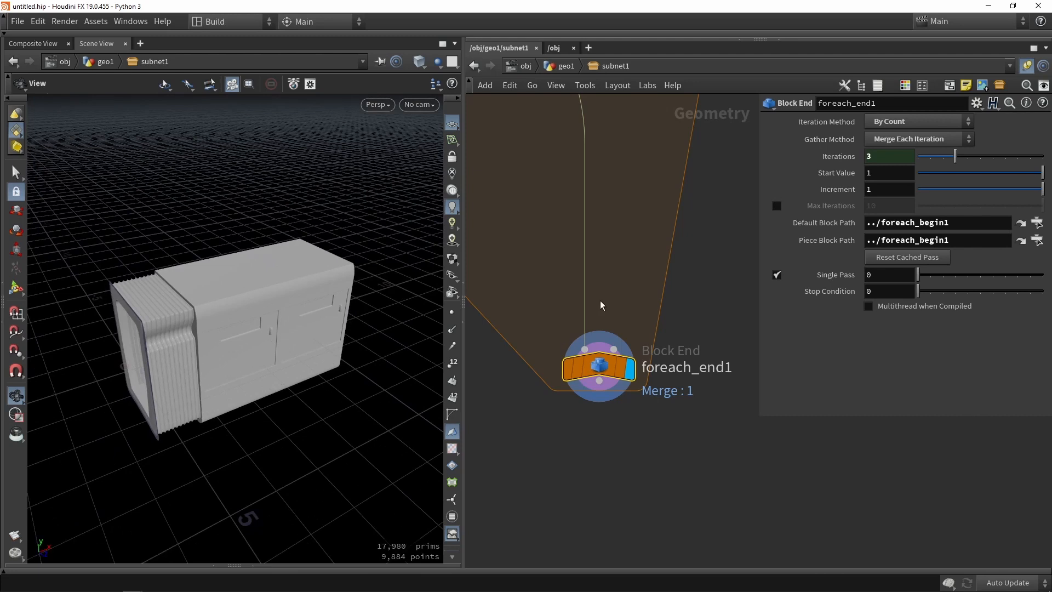
- Go up to the geo1 level and set the first wagon's pattern to ABBBB
left_click(569, 66)
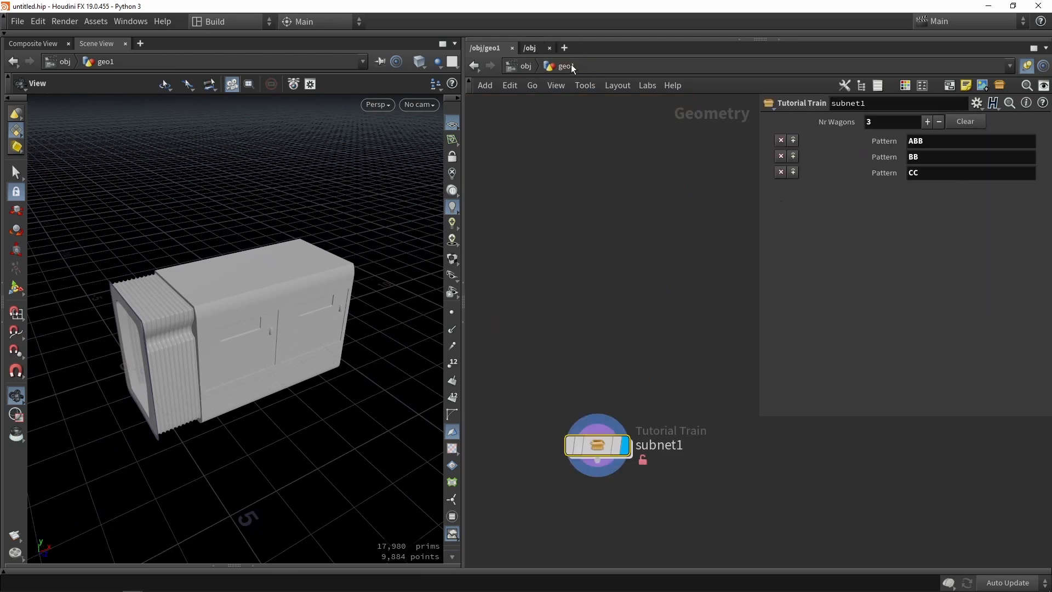
left_click(934, 143)
key("Return")
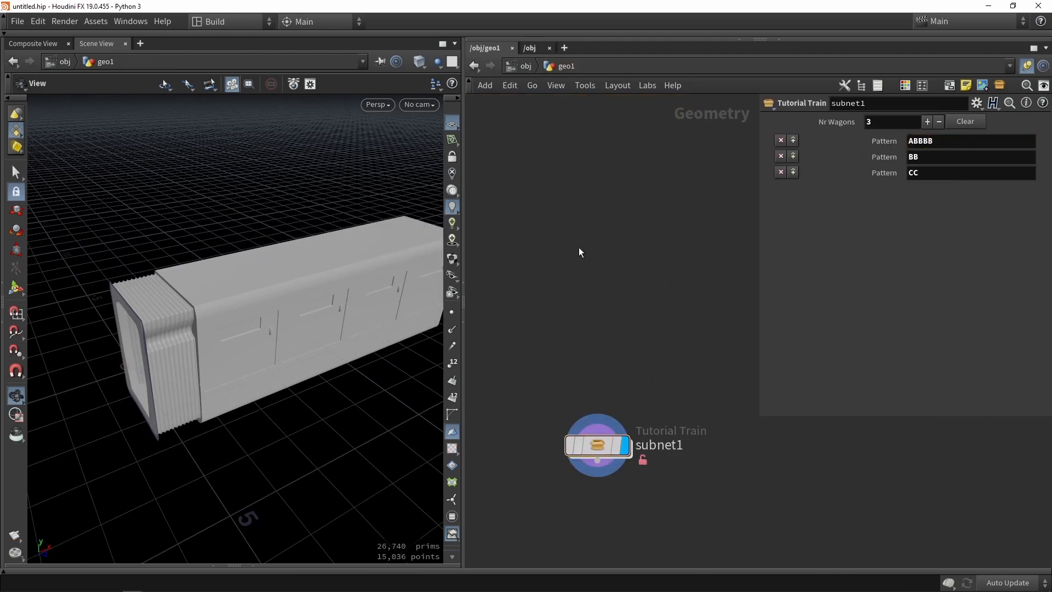
- Extend the first wagon's pattern to ABBBBCCEE and inspect the full length of the assembled wagon
left_click(955, 146)
key("Return")
left_click(950, 147)
type("EE")
key("Return")
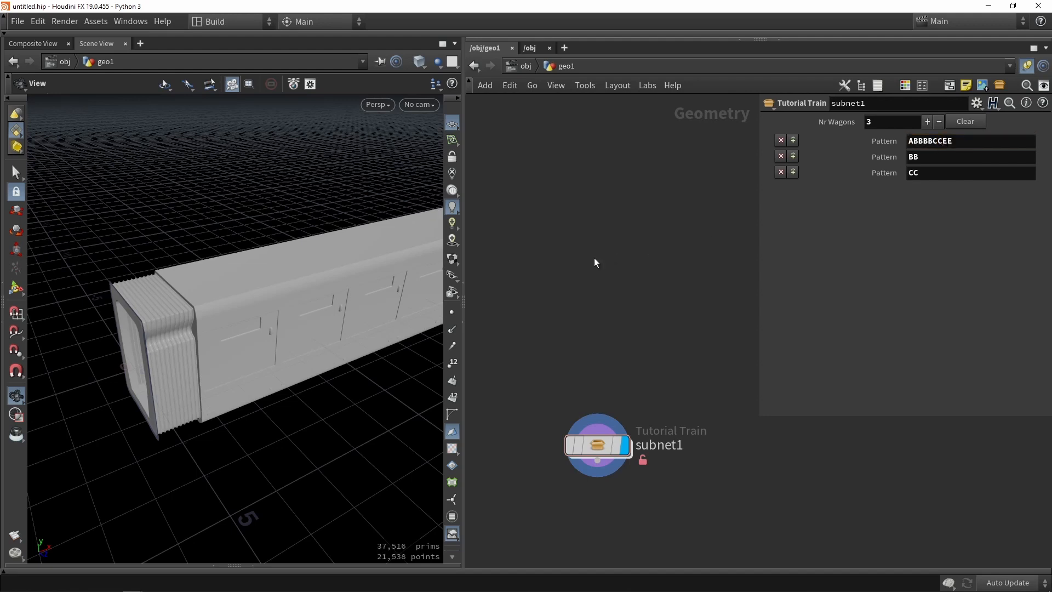
middle_click_drag(150, 347, 110, 352)
right_click_drag(110, 352, 321, 301)
middle_click_drag(429, 277, 325, 292)
left_click_drag(325, 292, 320, 261)
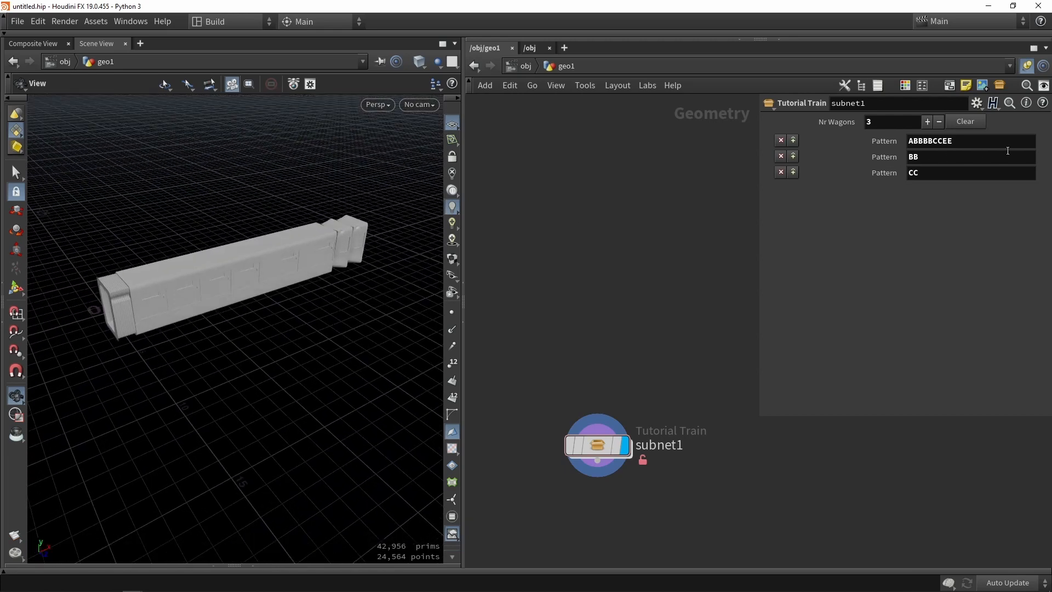
- Change the first wagon's pattern to AAAABBBBDDCCEE and inspect the assembled modules
left_click(985, 142)
left_click(910, 141)
type("AAA")
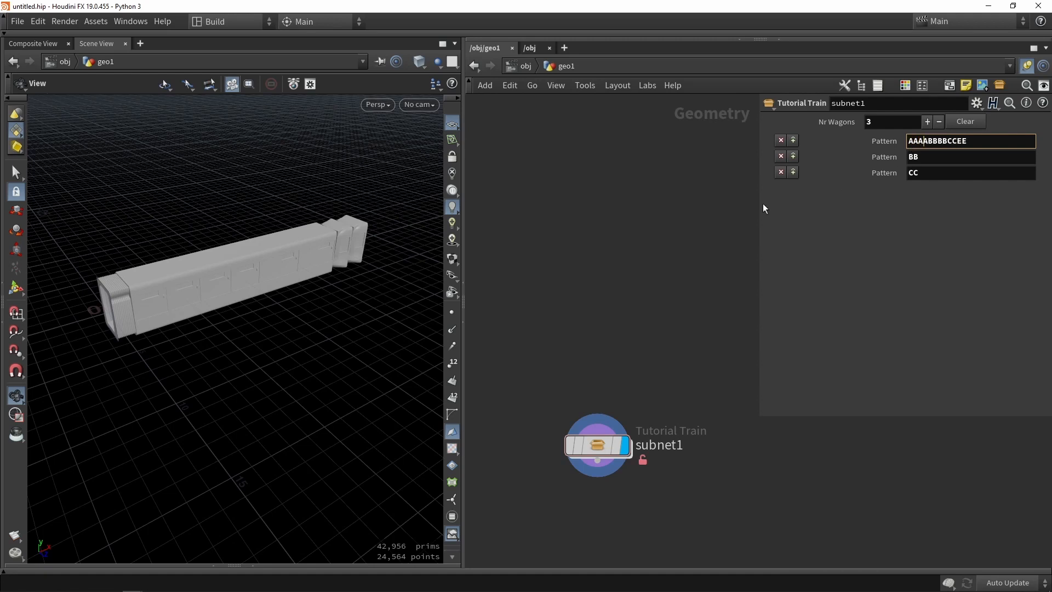
key("Return")
mouse_move(241, 294)
left_mouse_down()
mouse_move(167, 298)
mouse_move(223, 305)
left_mouse_up()
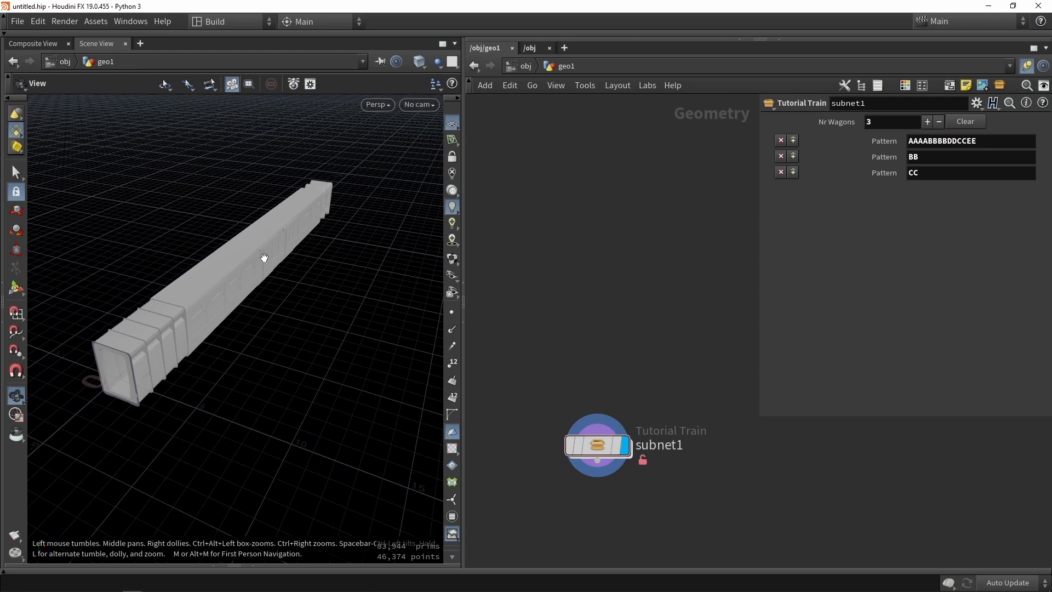
- Open the first wagon's pattern for editing with its whole text selected
left_click(992, 147)
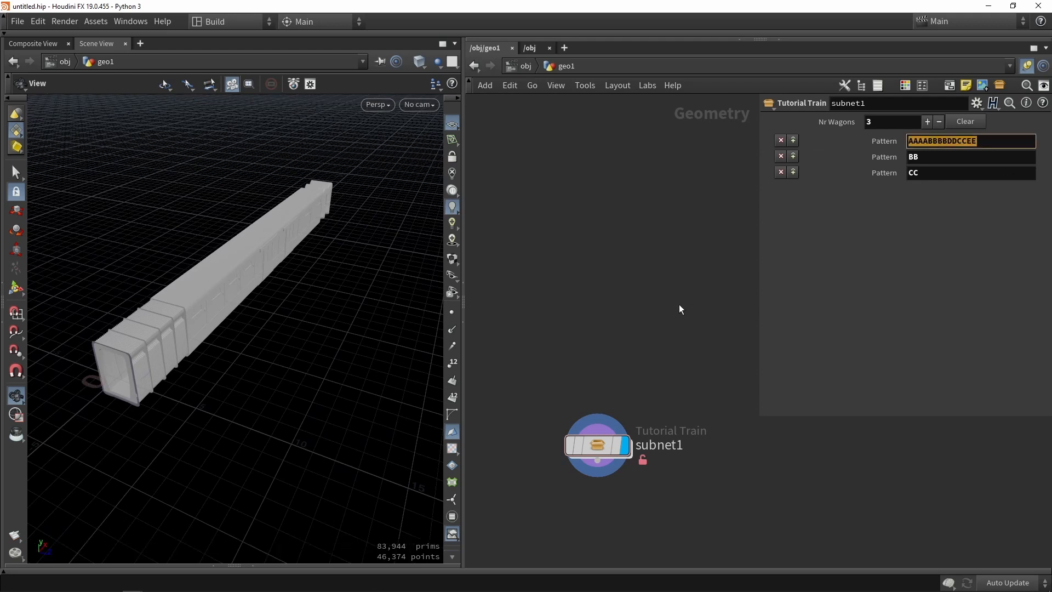